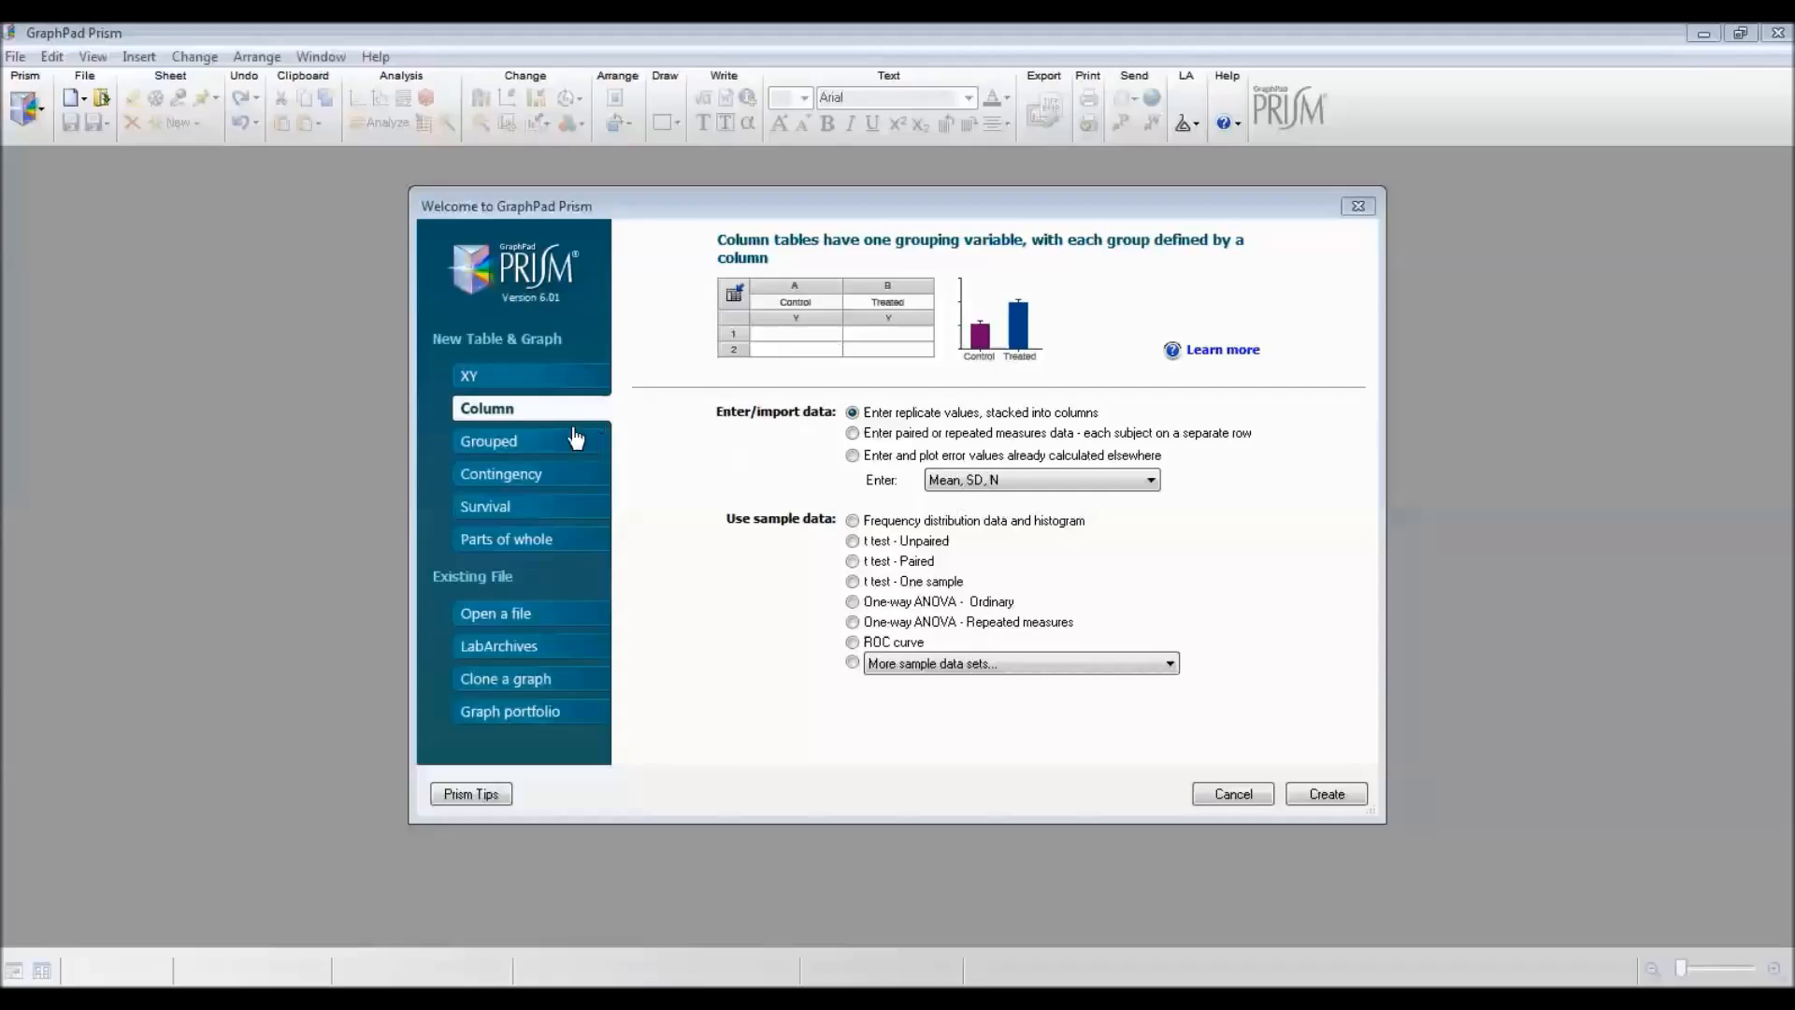
Step: Create a Column table for replicate values stacked into columns and rename its data sheet p65 EMS
left_click(528, 417)
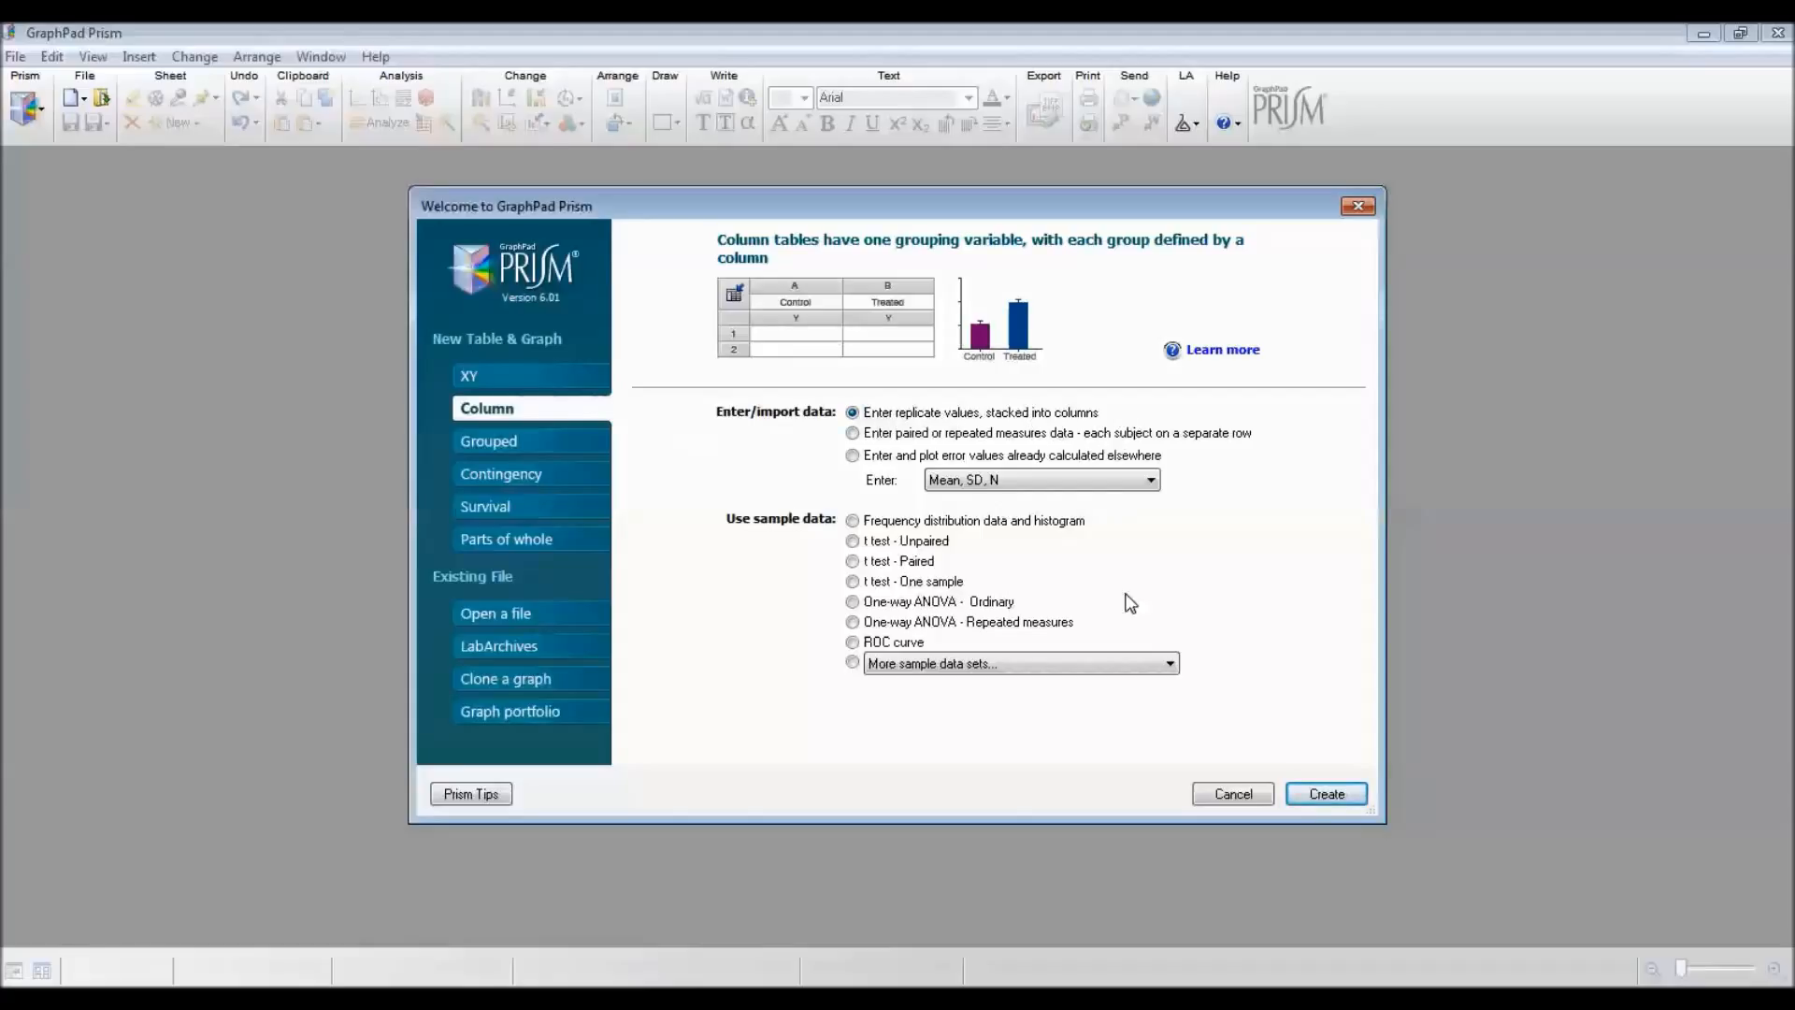
left_click(1322, 797)
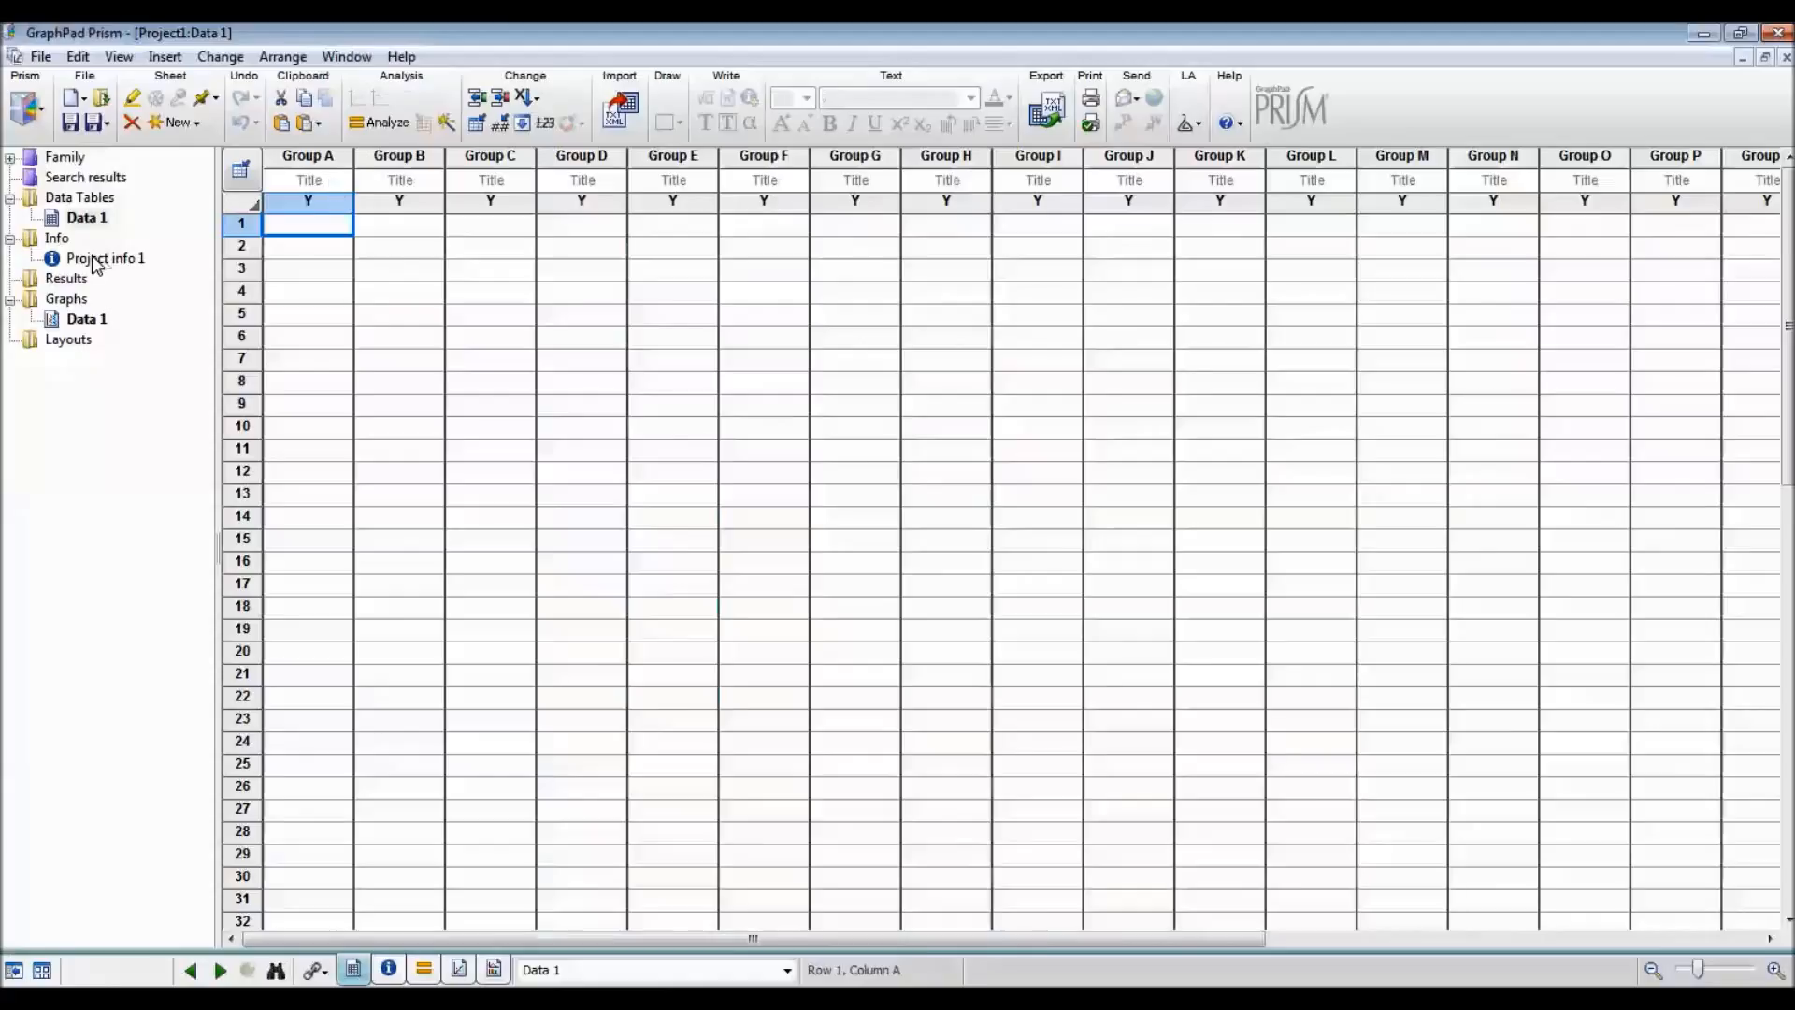
left_click(86, 221)
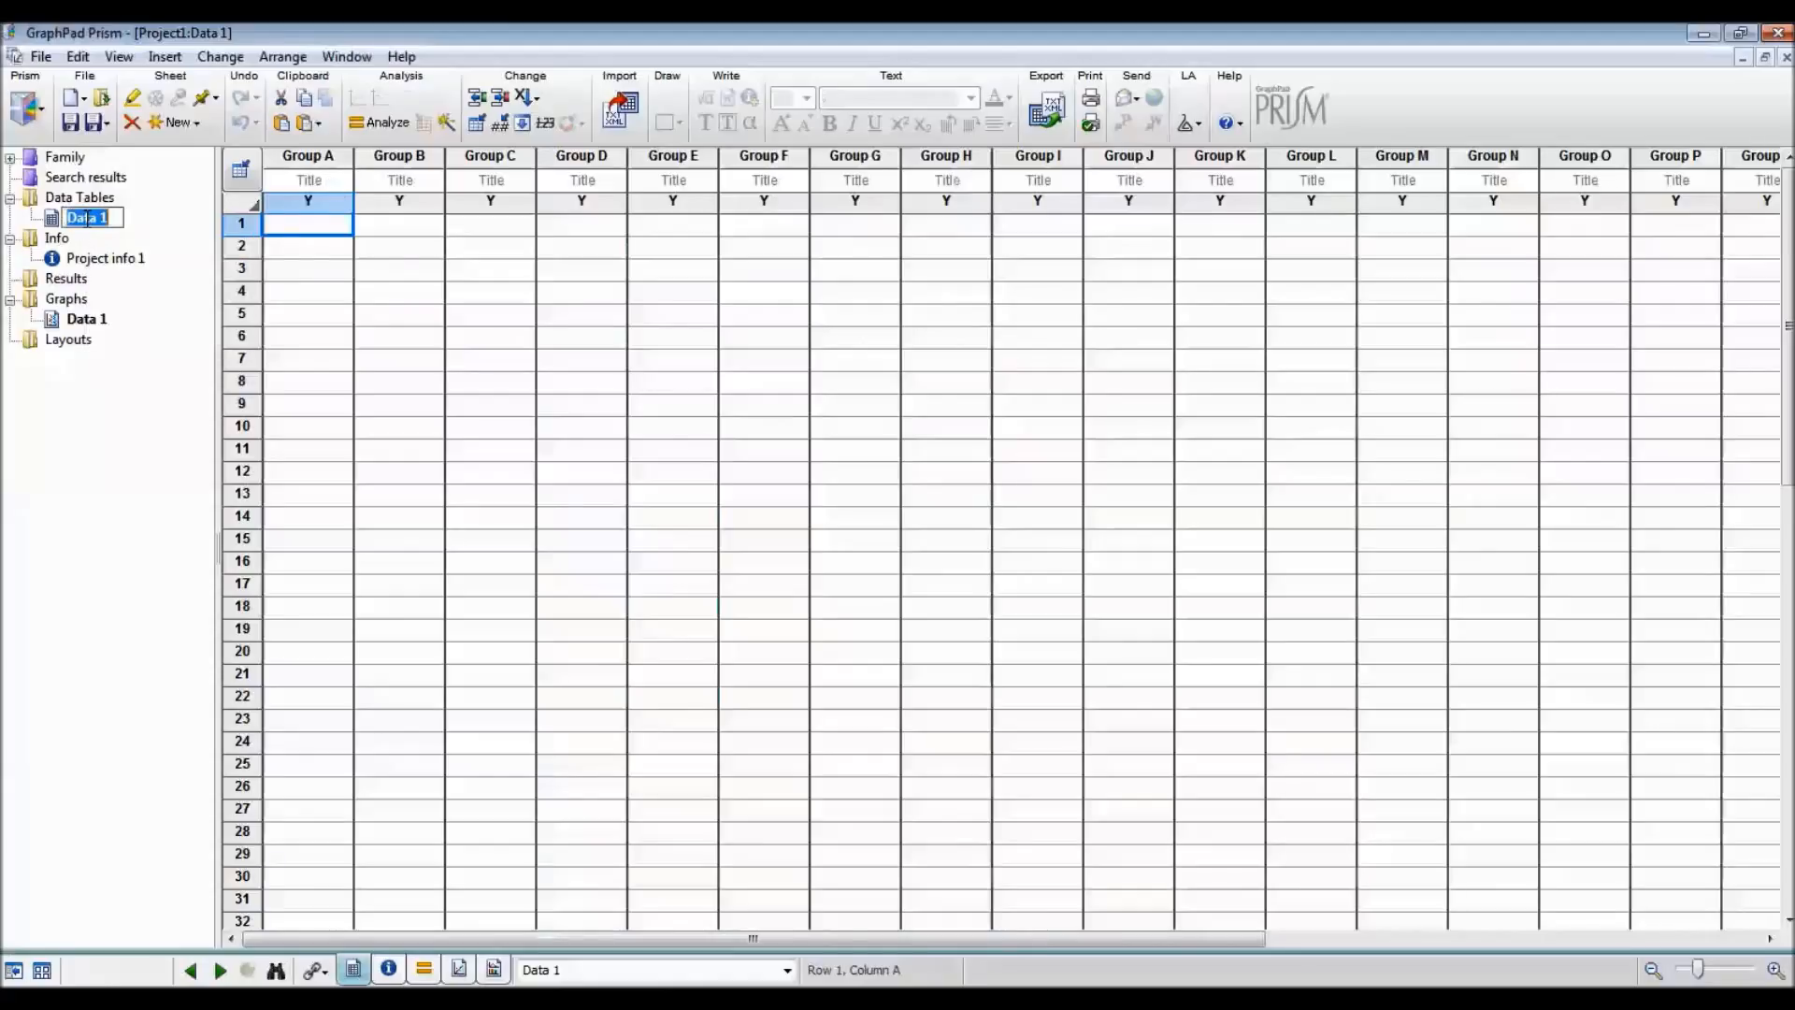
type("p65 EMS")
key("Return")
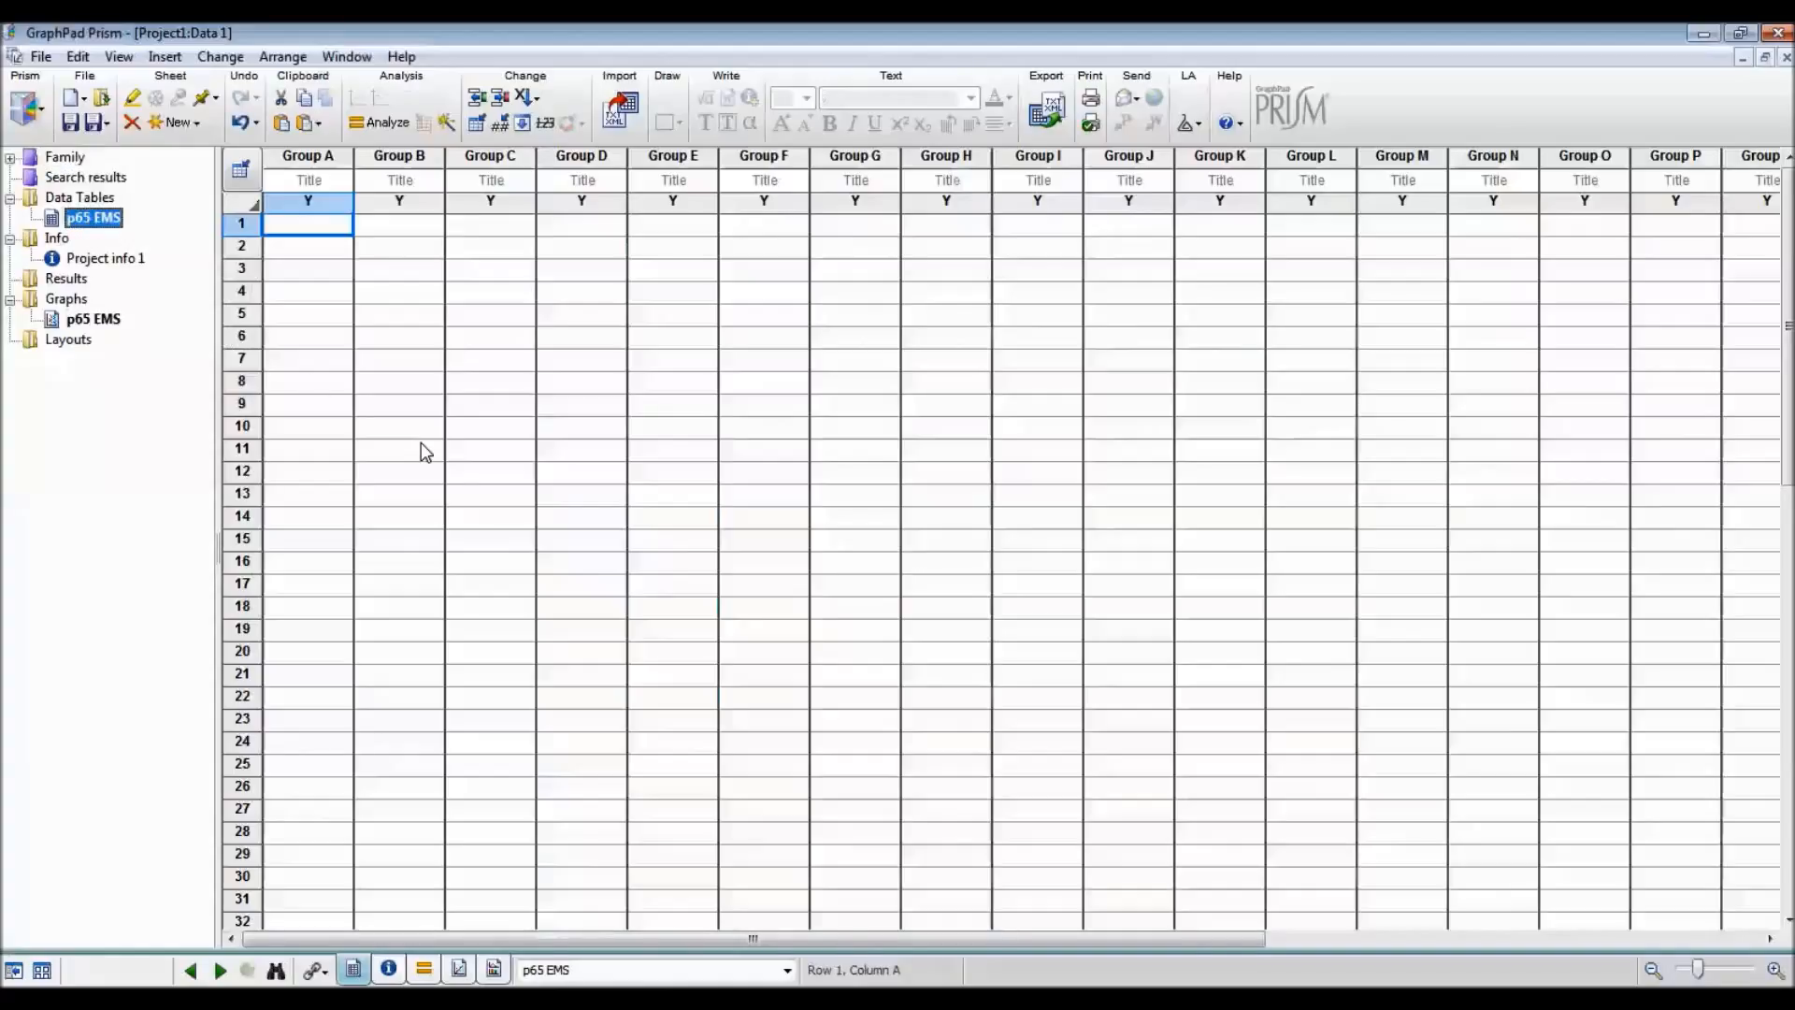
Step: Title the Group A column Heavy smokers and the Group B column Non-smokers
left_click(312, 180)
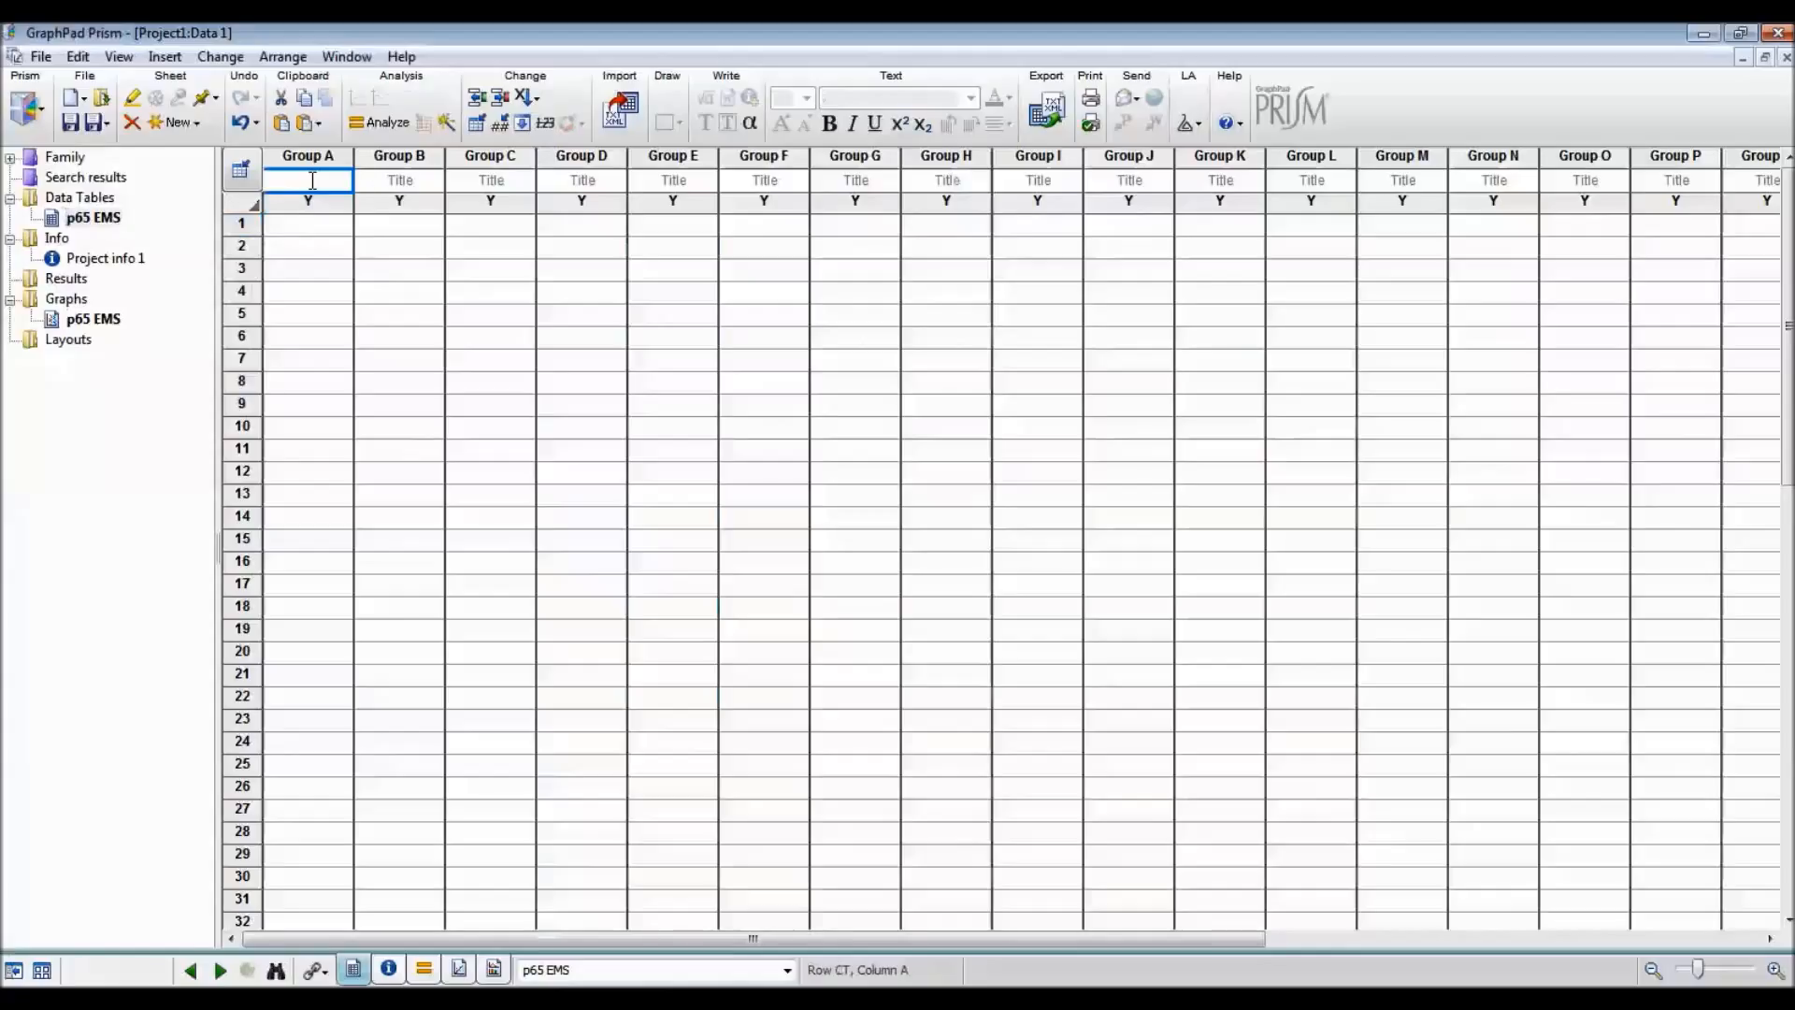
type("Heavy smokers")
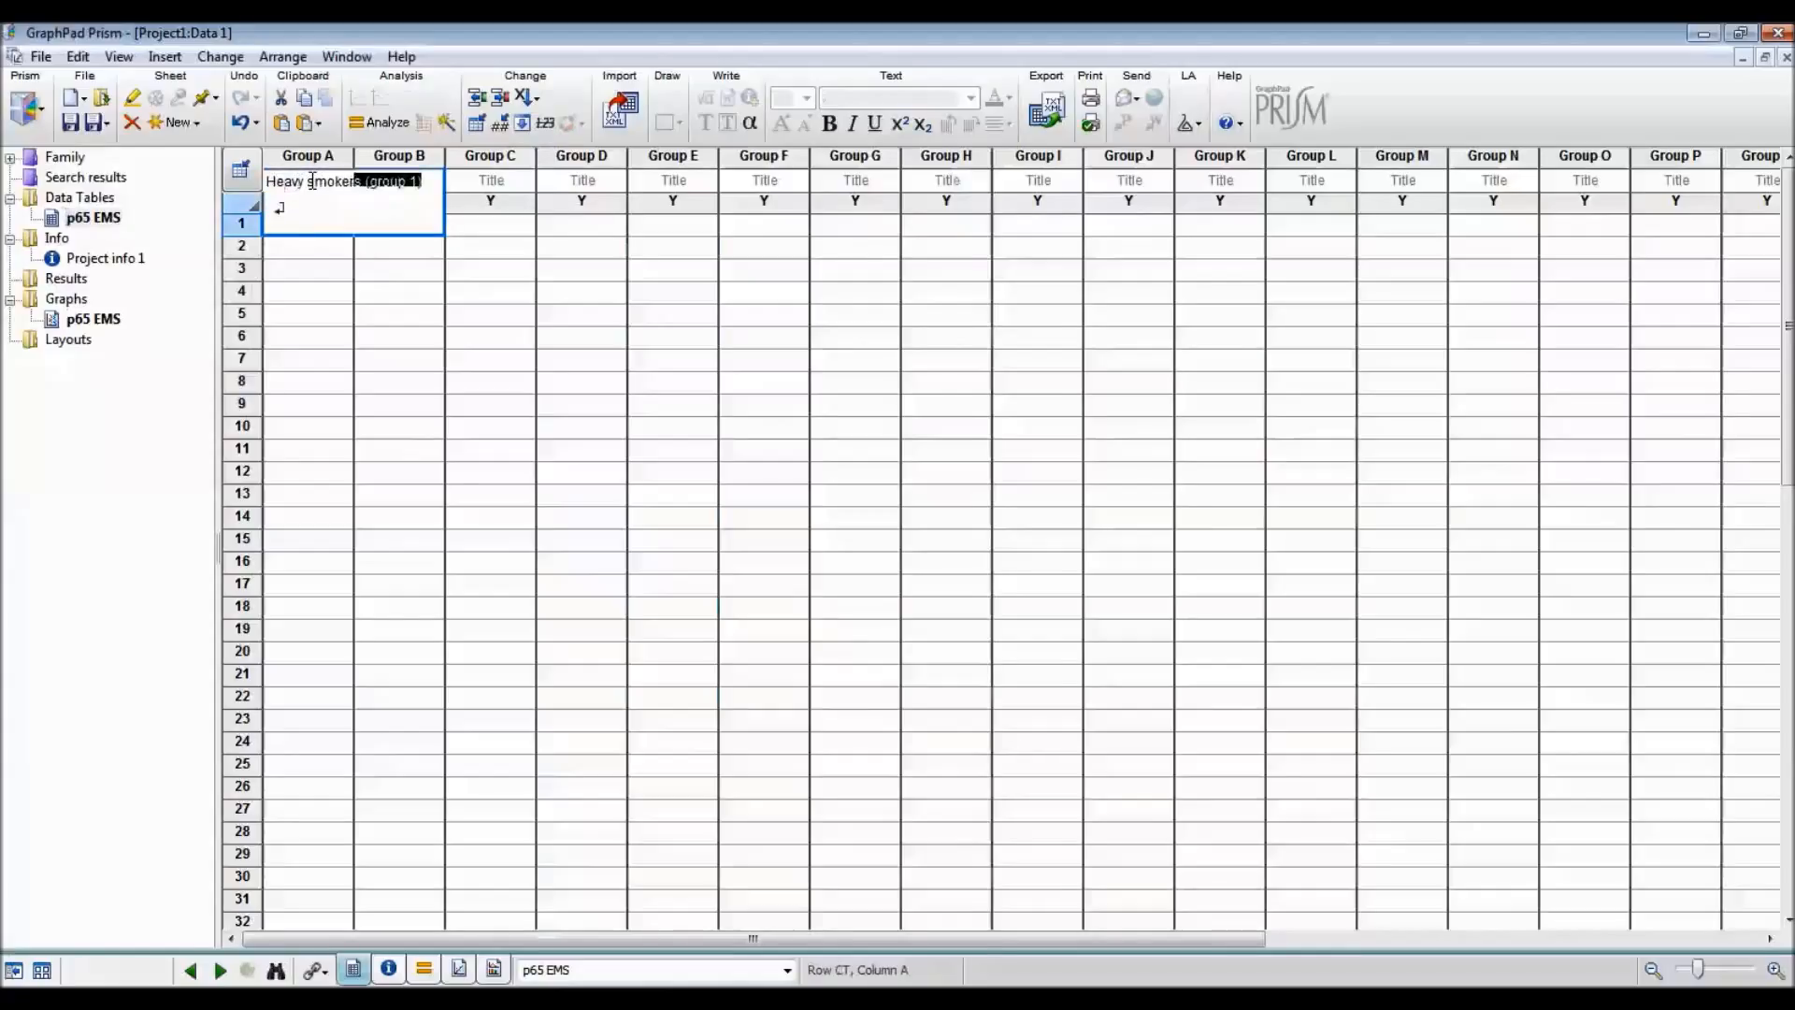
key("Tab")
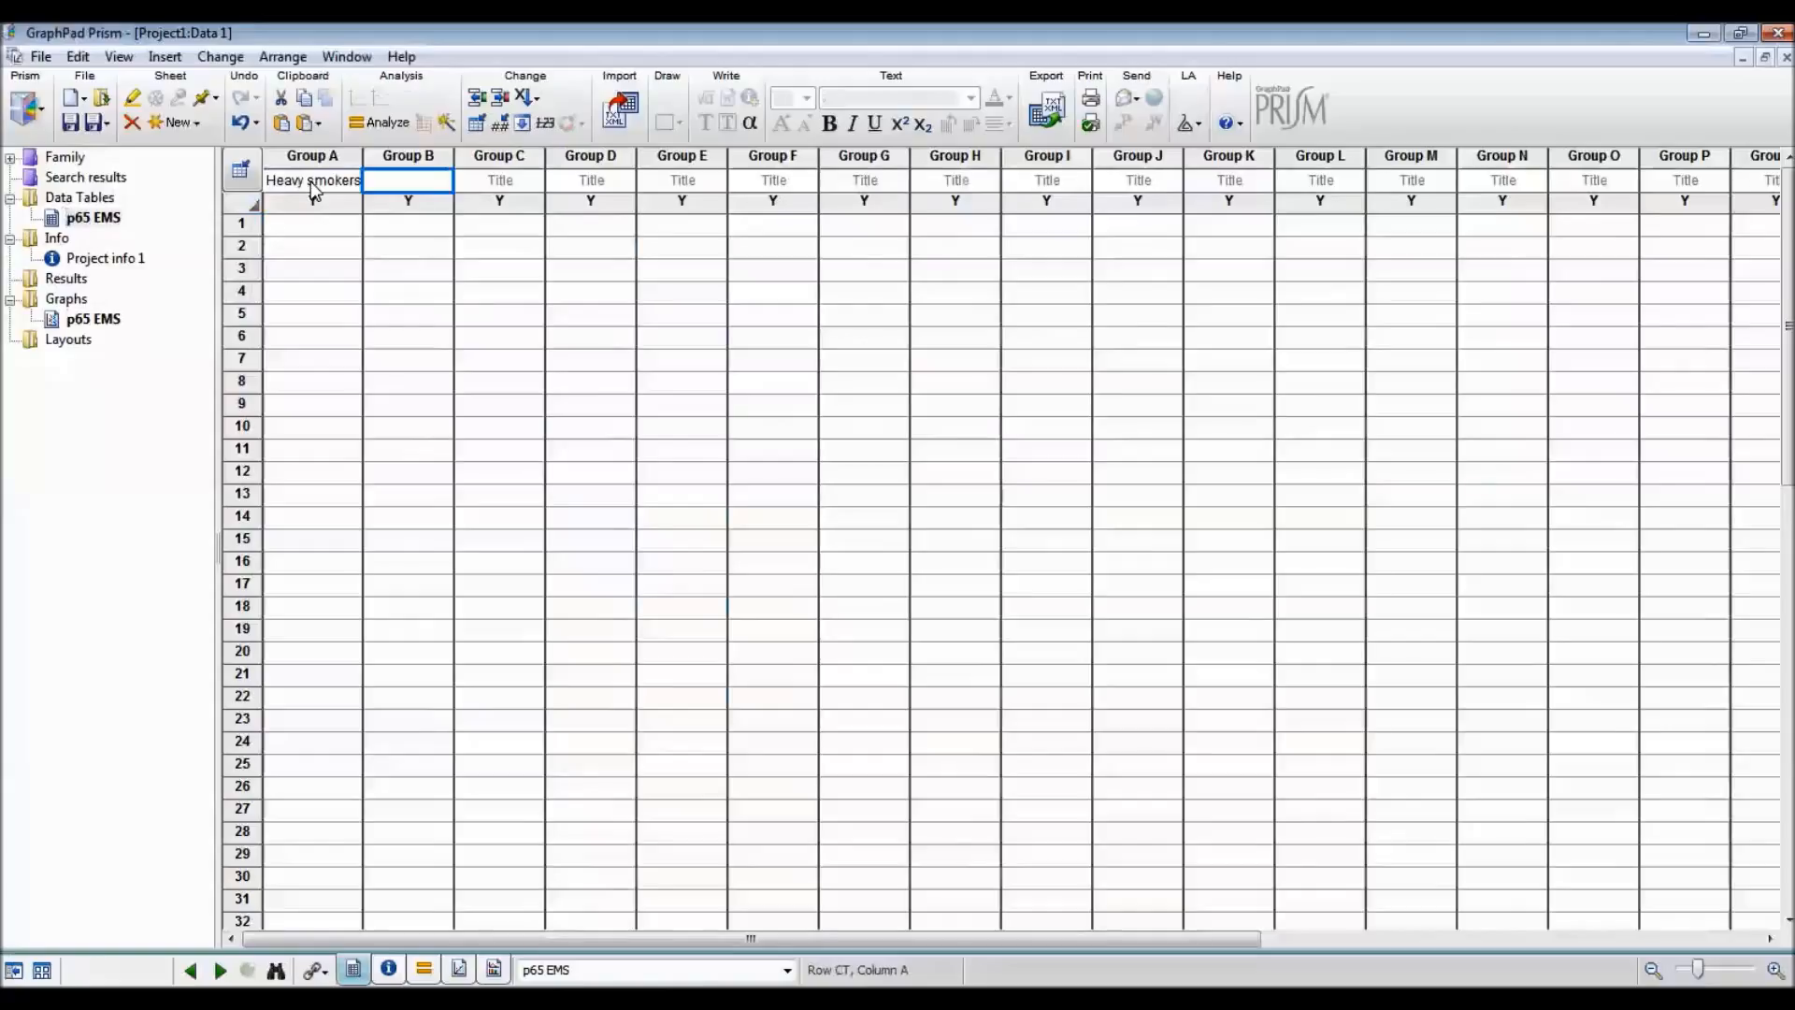
type("Non-smokers")
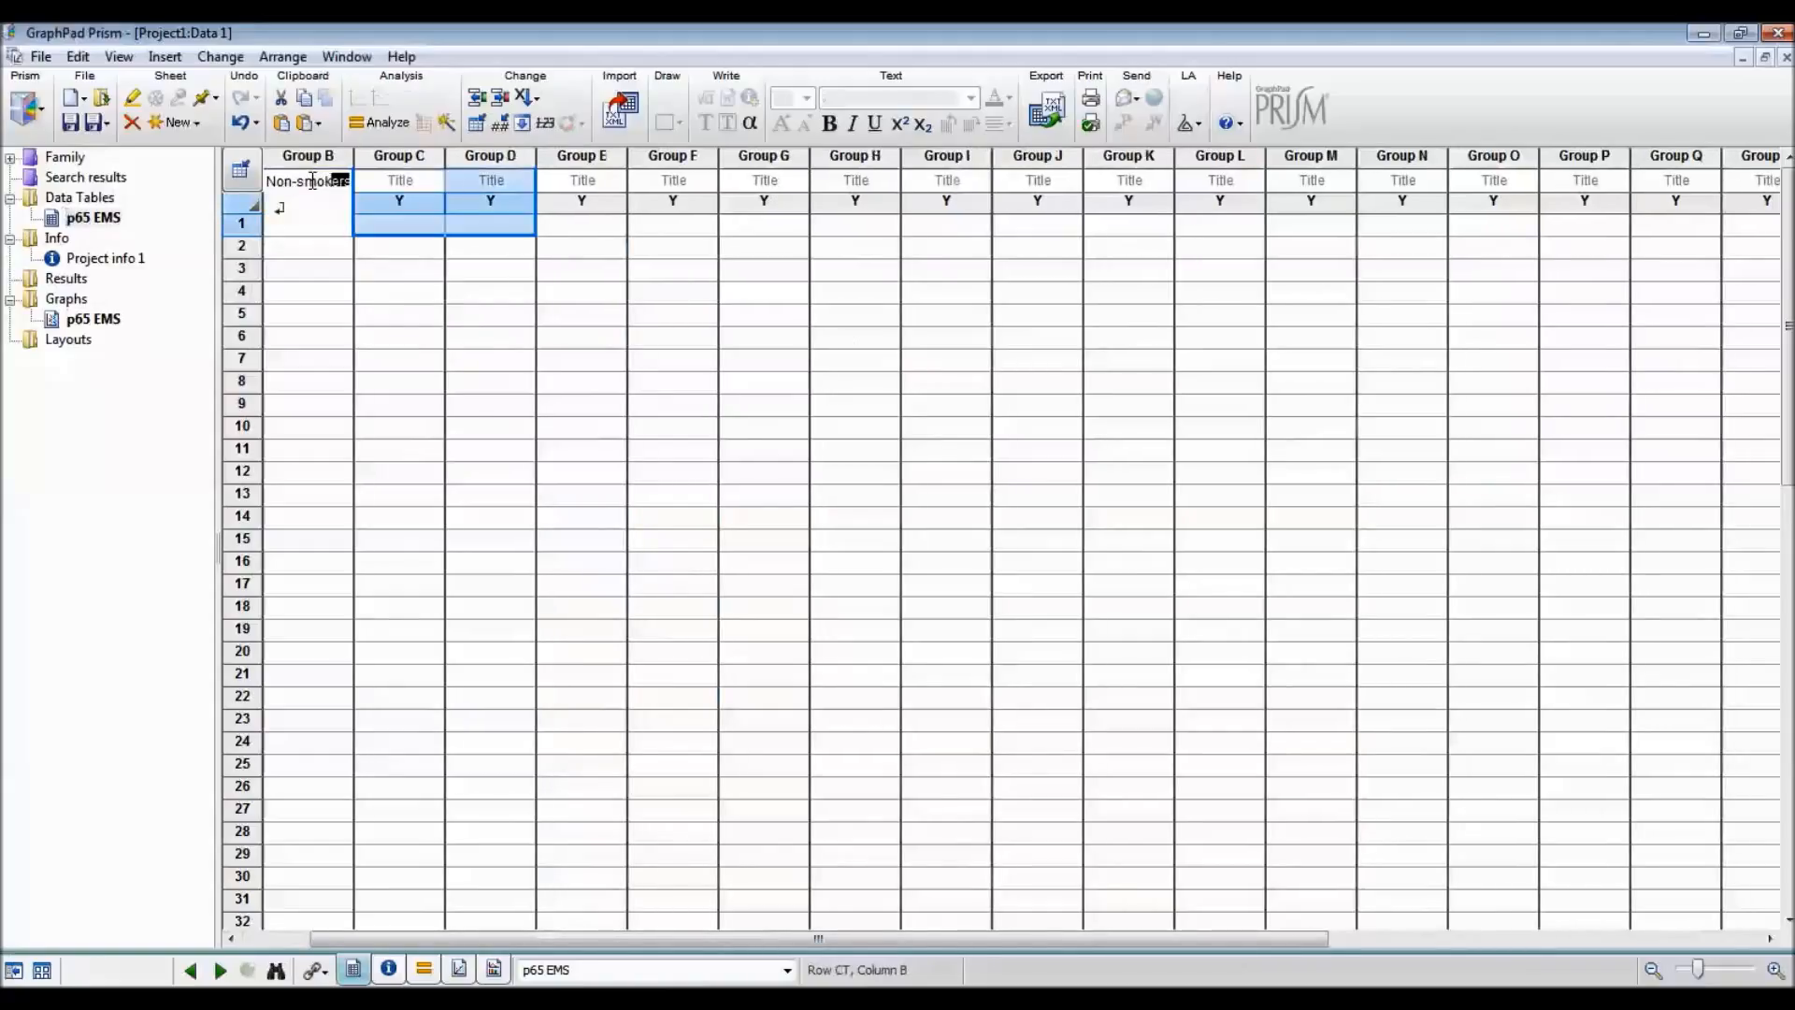
key("Return")
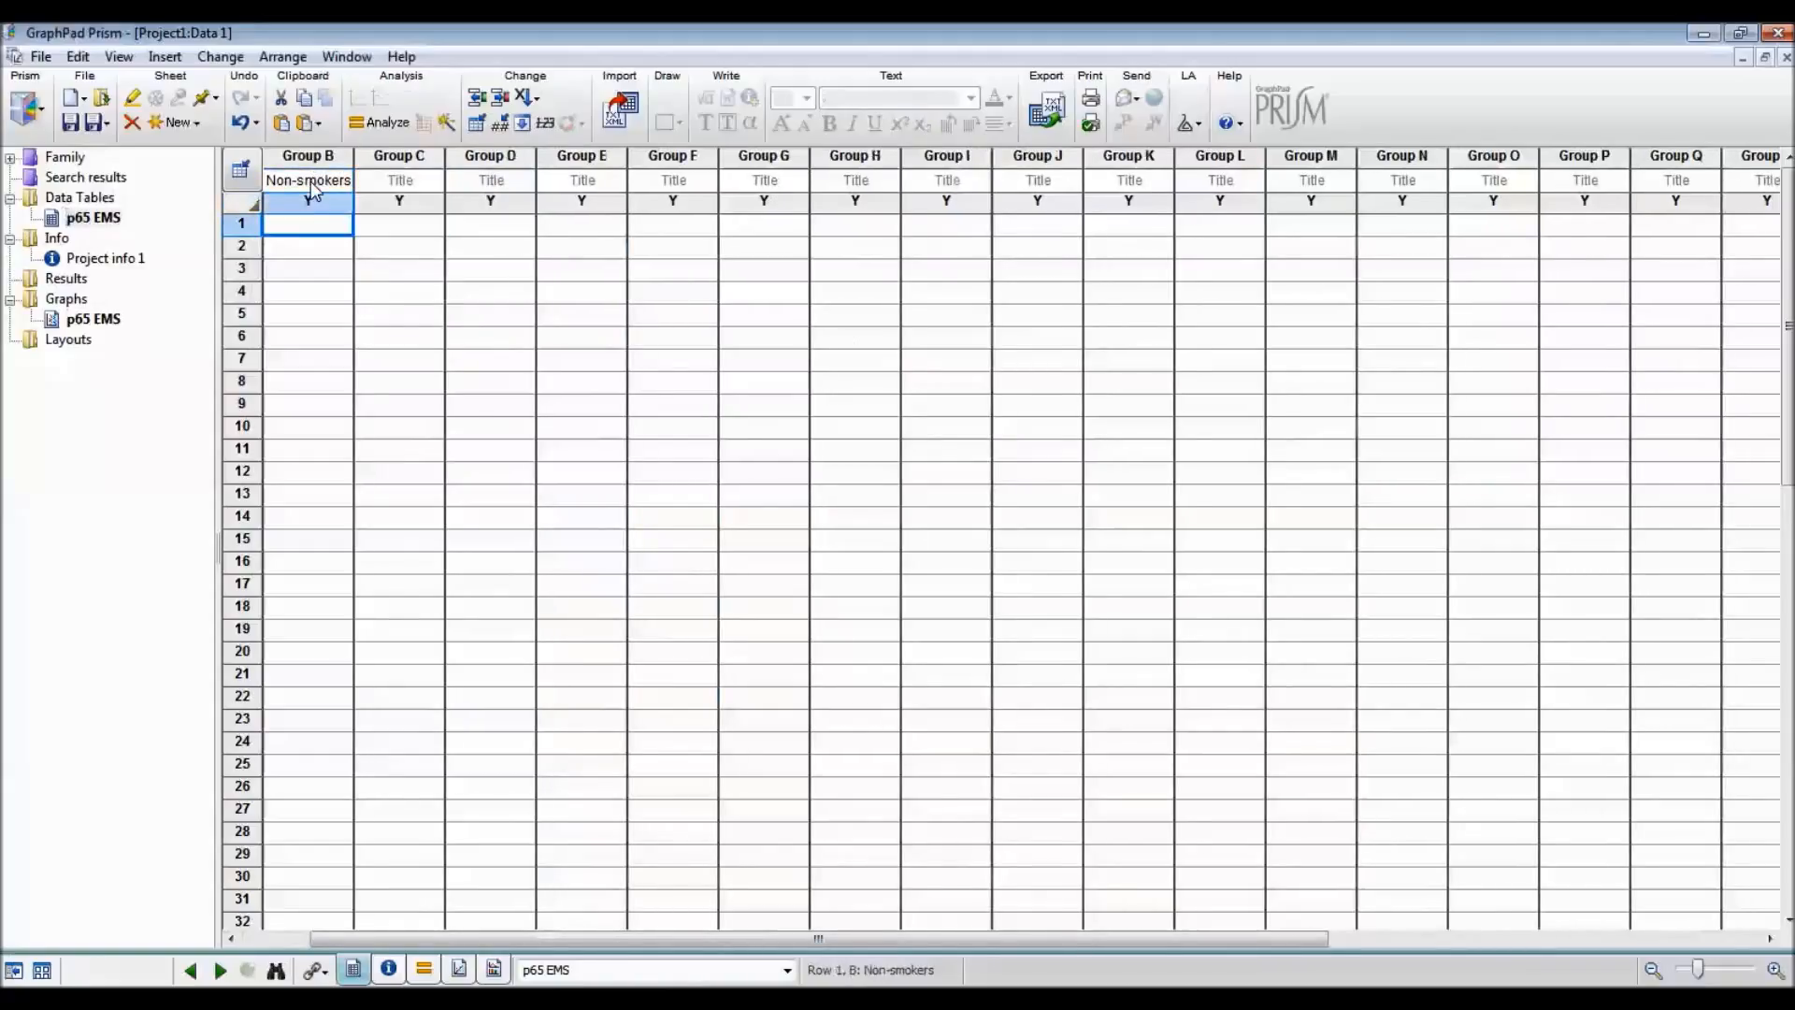
Step: Enter 3.18, 2.74, 2.90 and 3.27 in rows 1 to 4 of the Heavy smokers column
key("Left")
key("Left")
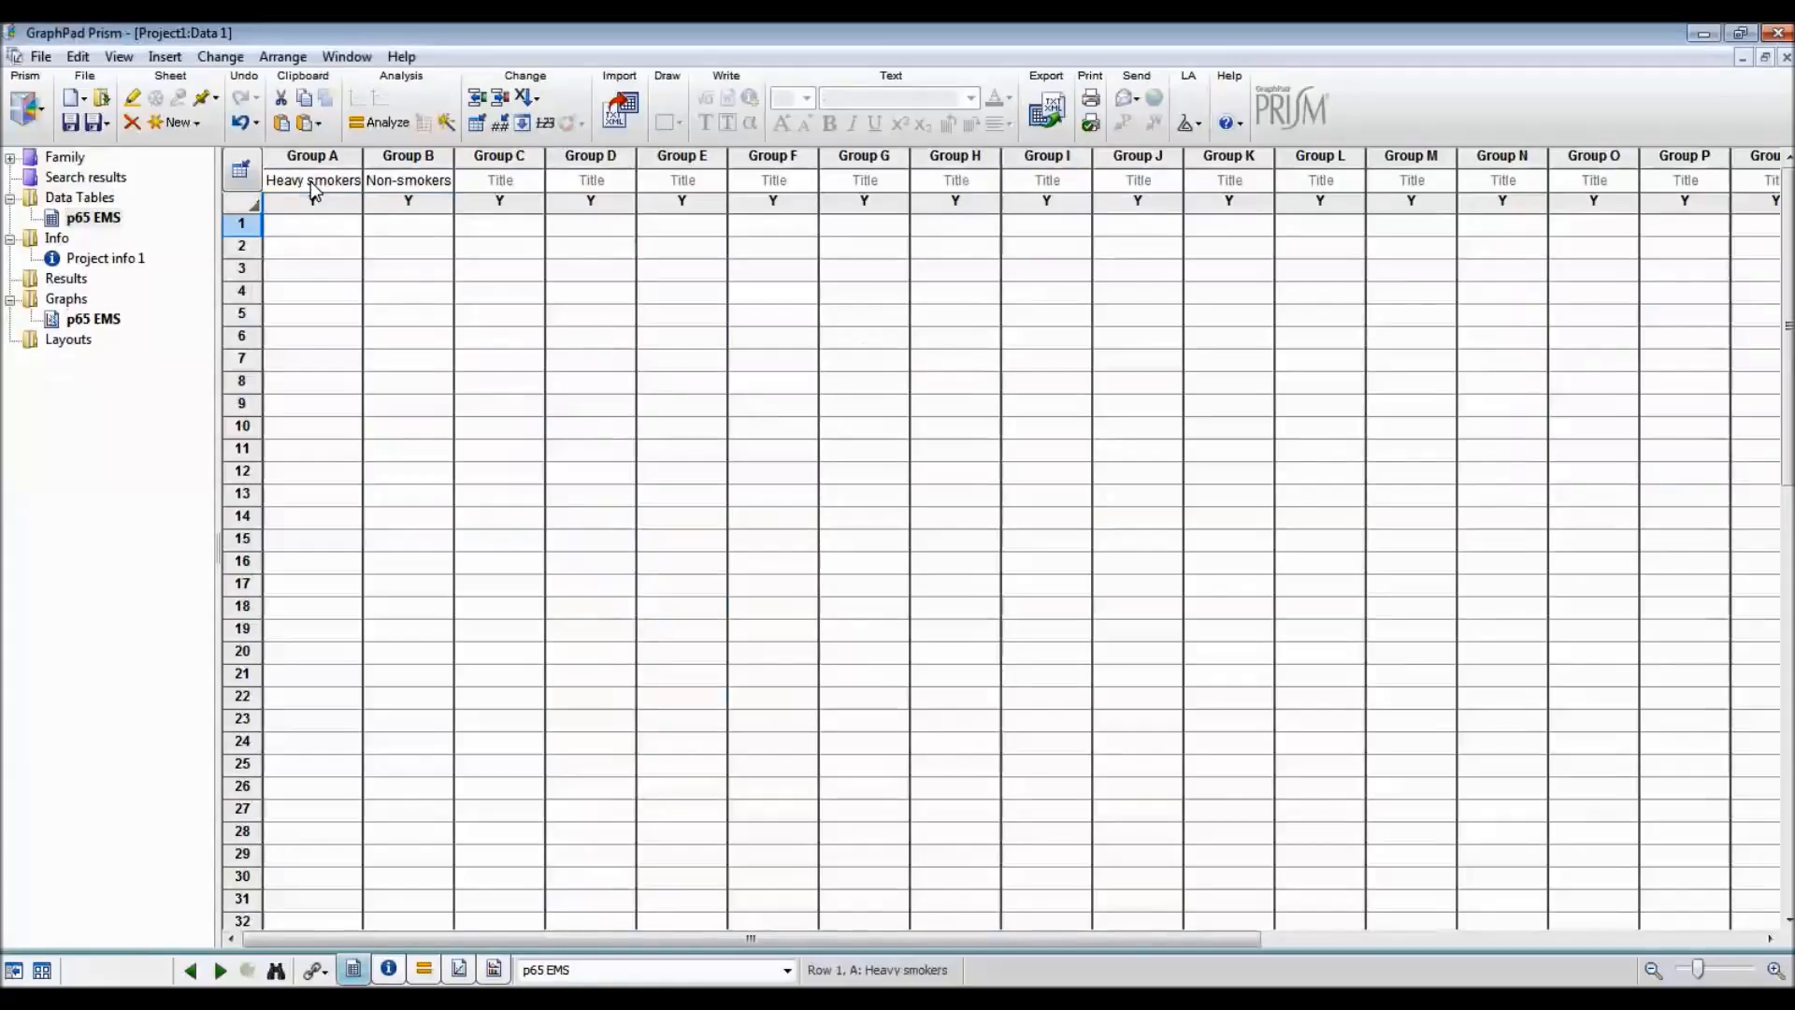
key("Right")
type("3.18")
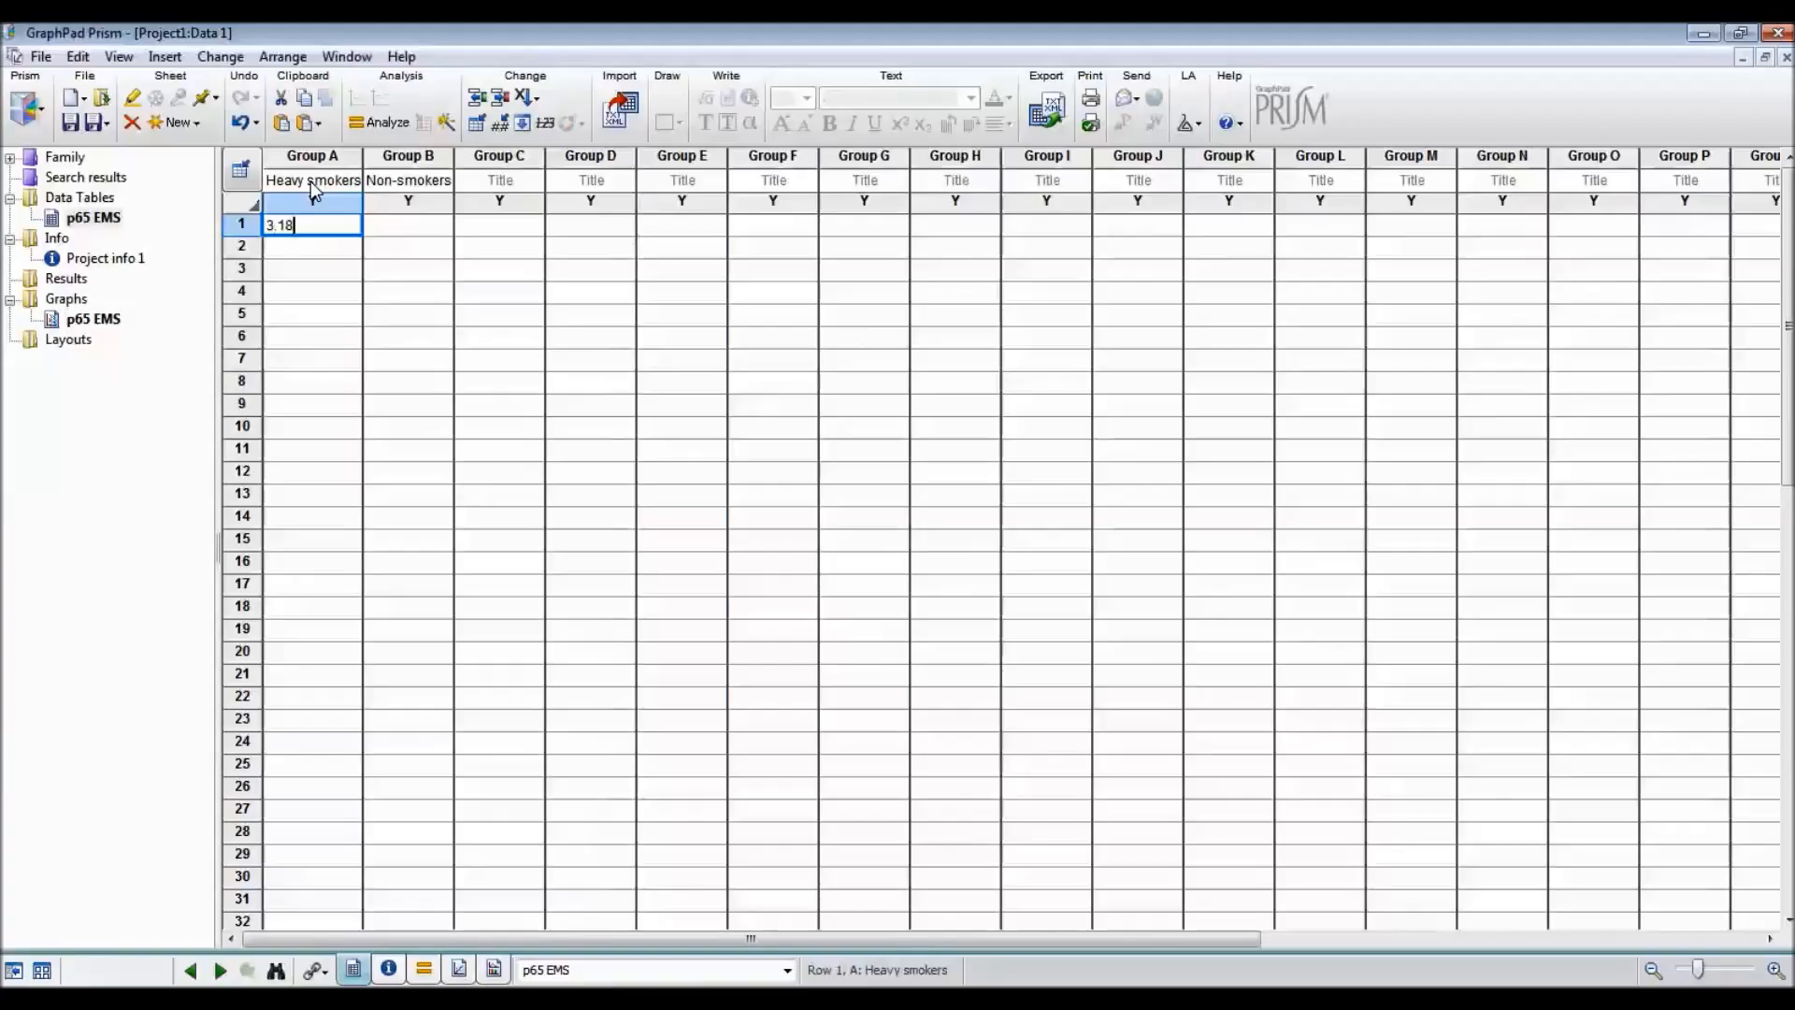
key("Return")
type("2.74")
key("Return")
type("2.90")
key("Return")
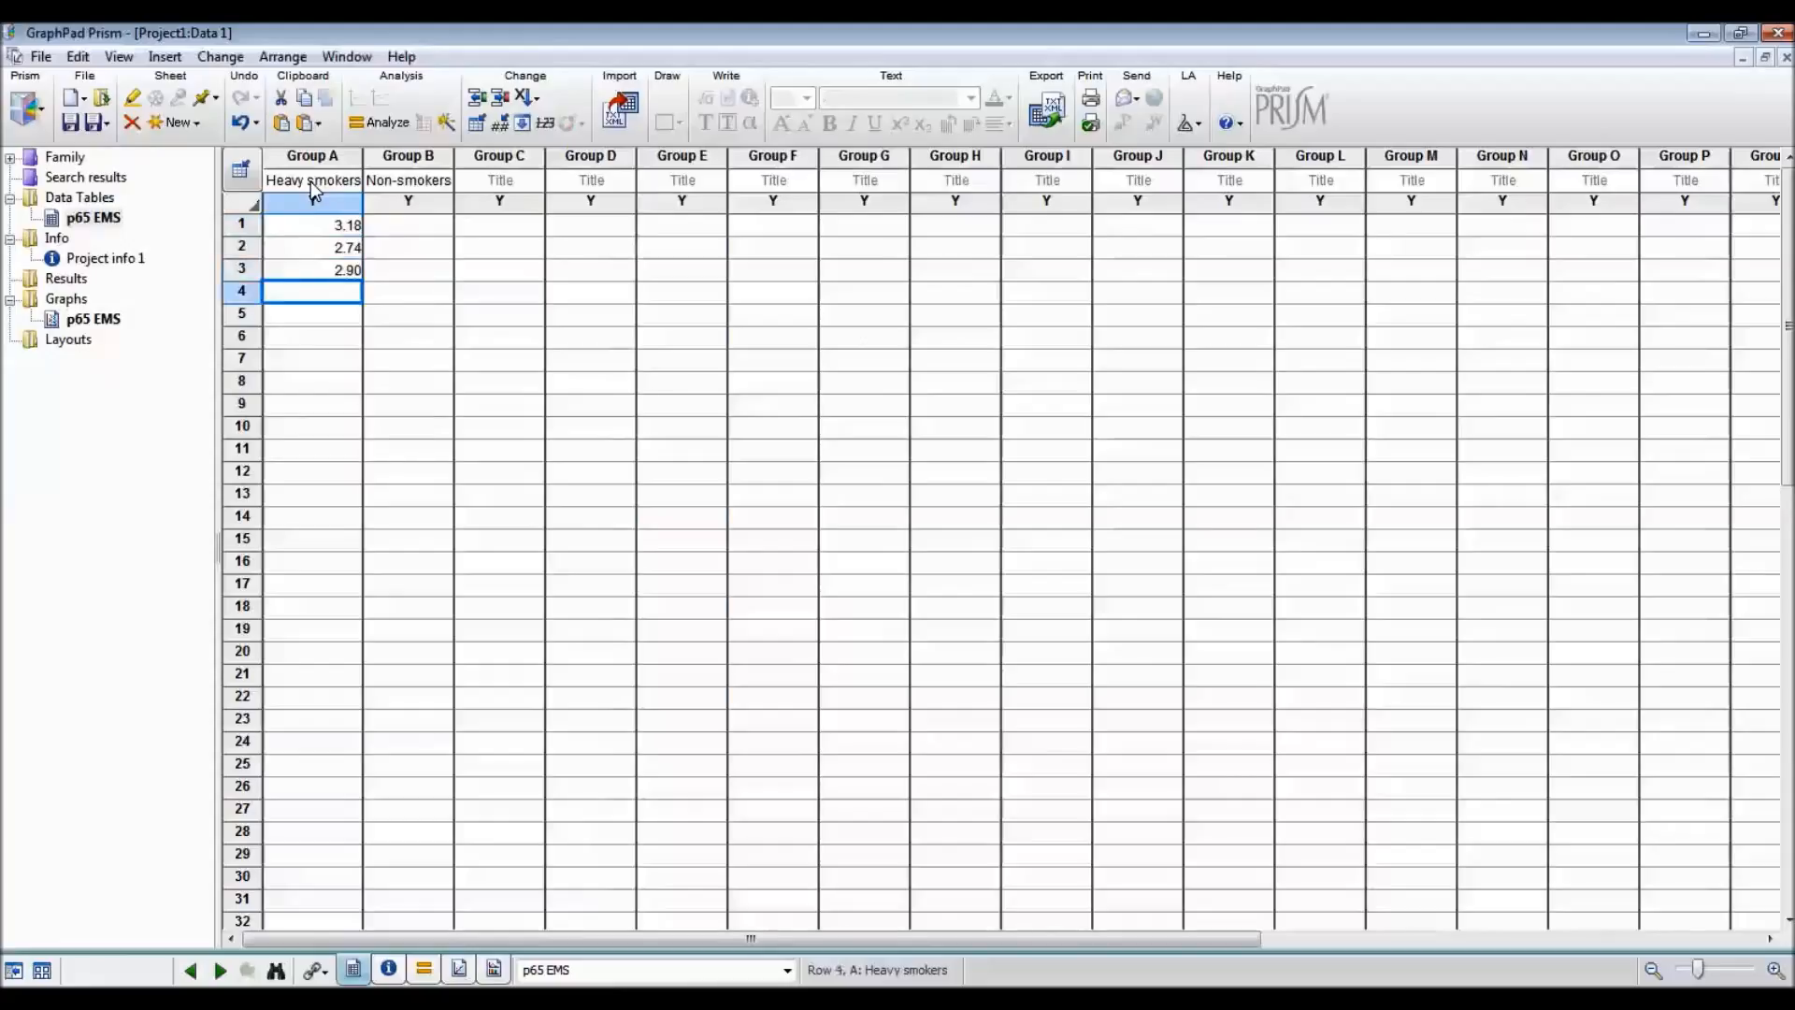
type("3.27")
key("Return")
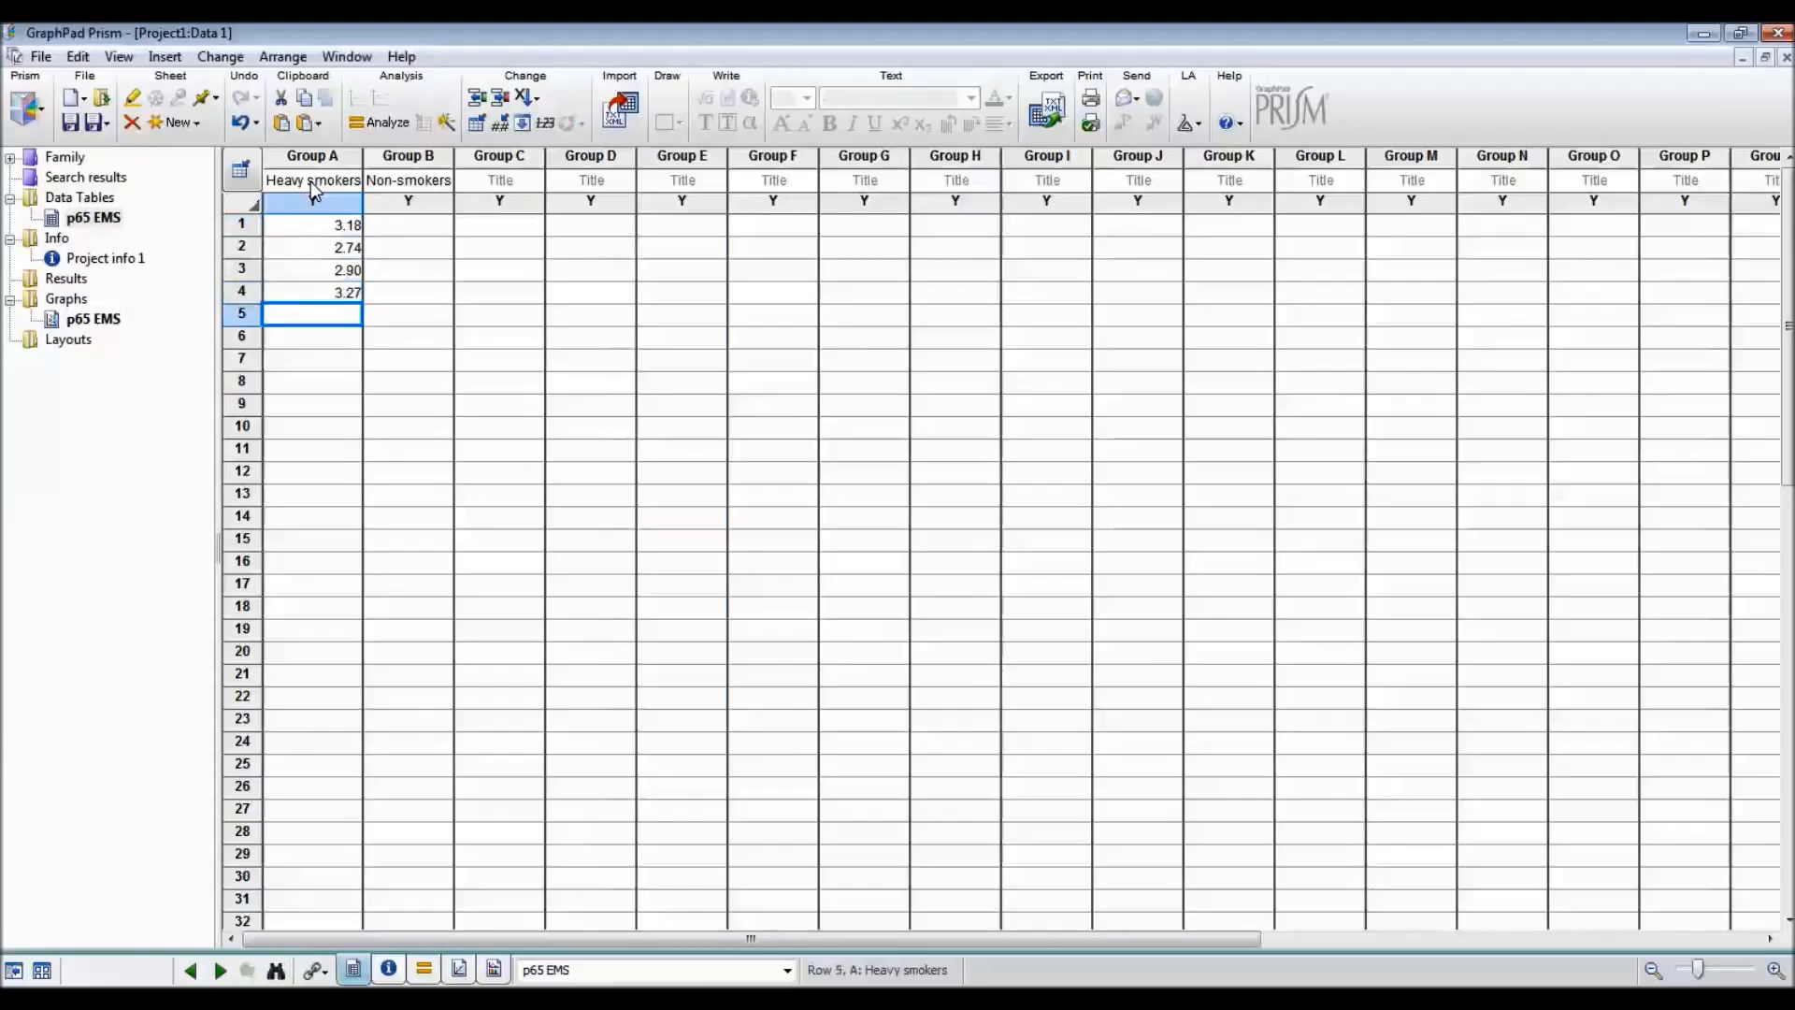
Step: Enter 3.65, 3.42, 3.23, 2.86 and 3.60 in rows 5 to 9 of the Heavy smokers column
type("3.65")
key("Return")
type("3.42")
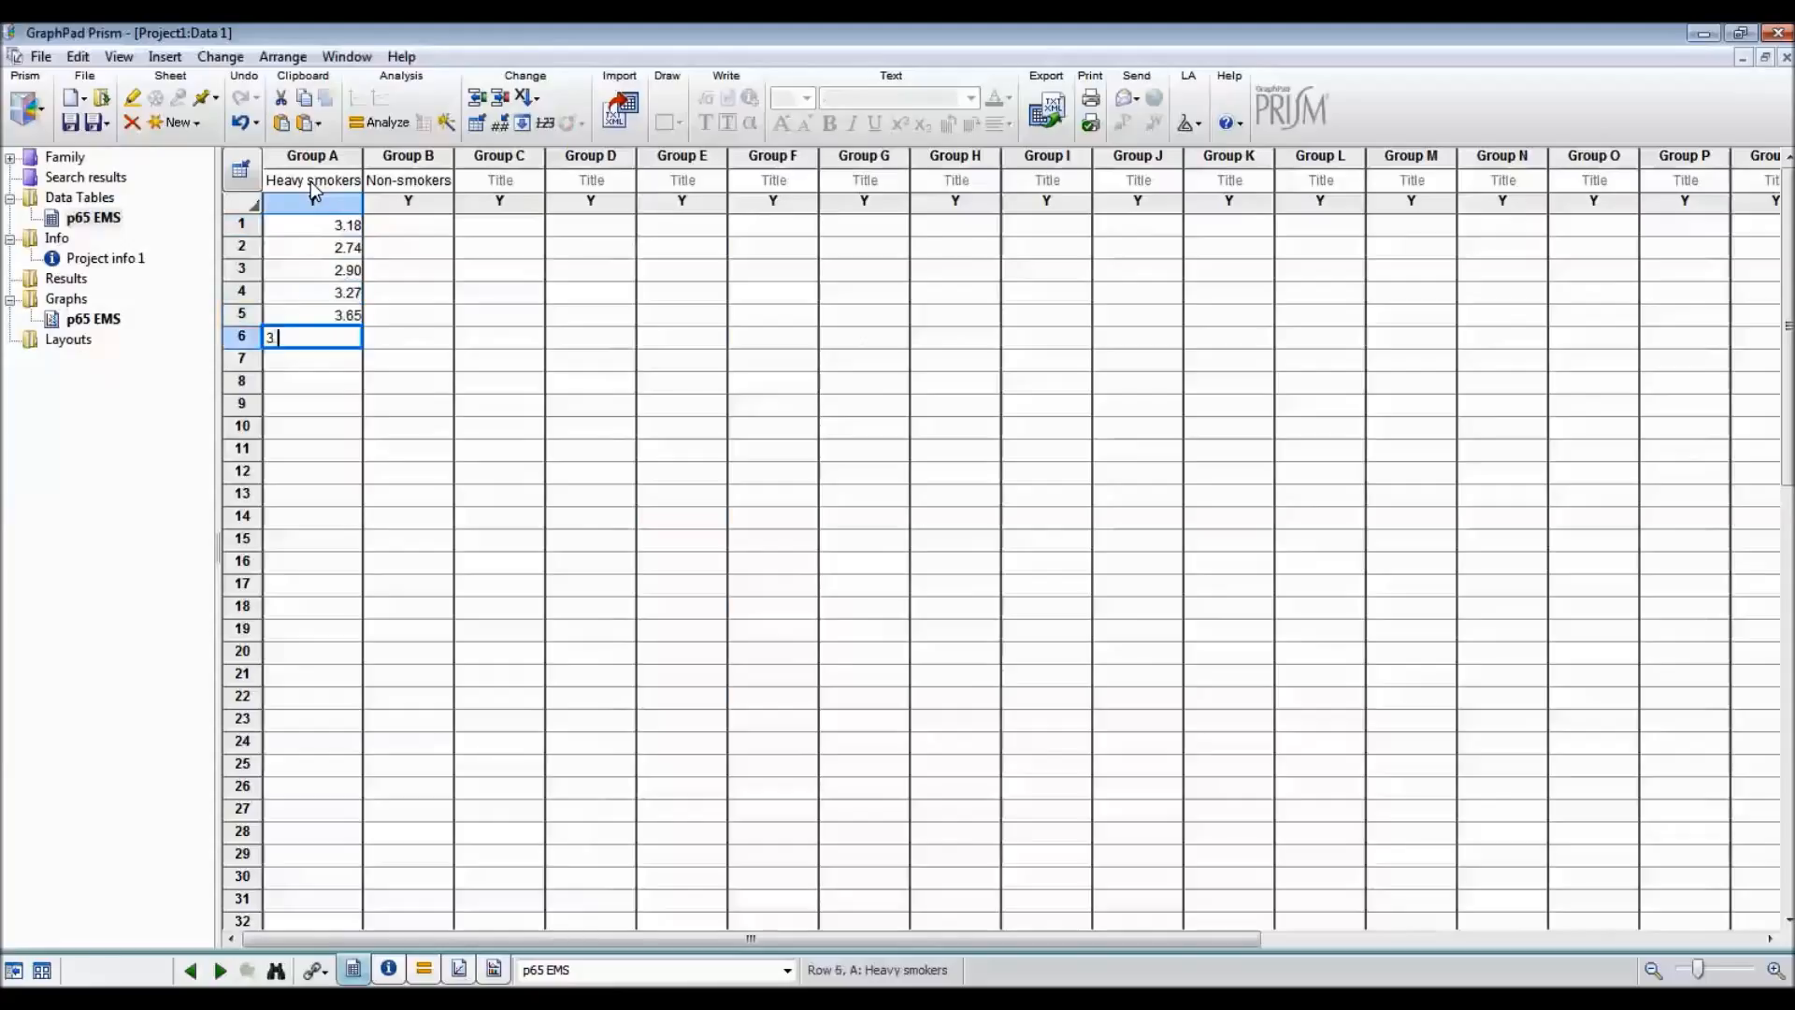
key("Return")
type("3.23")
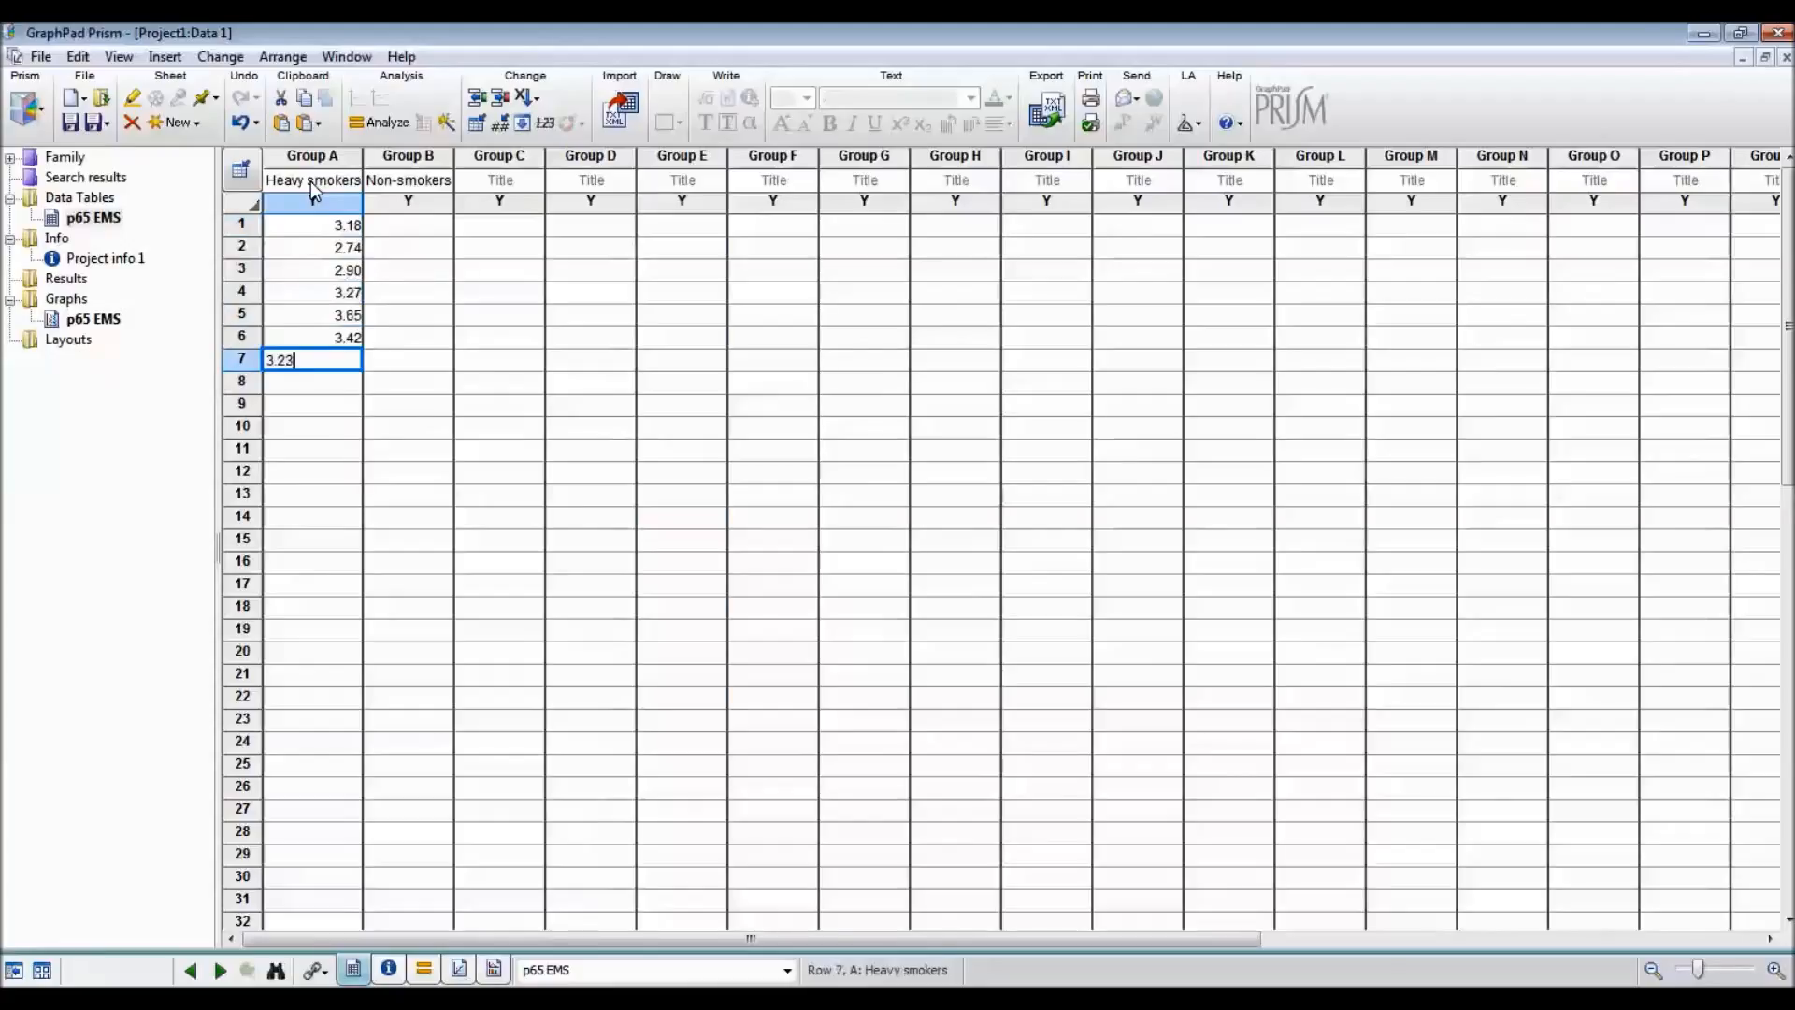
key("Return")
type("2.86")
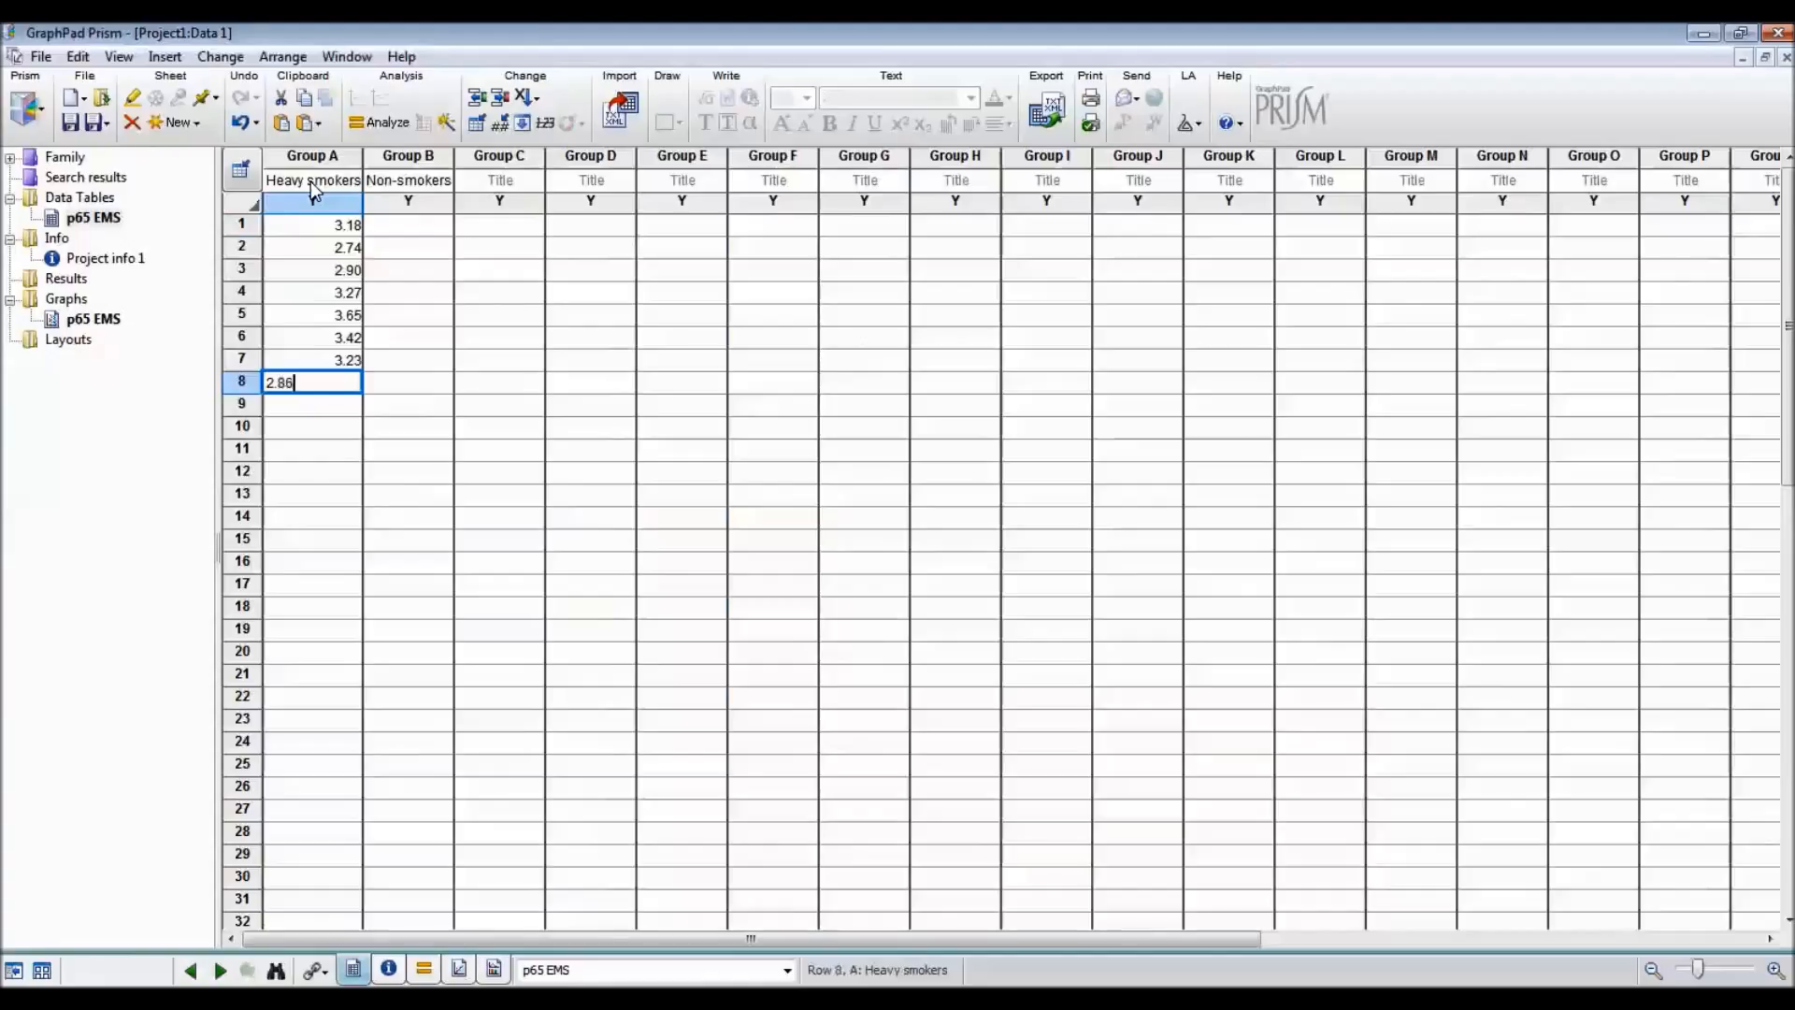
key("Return")
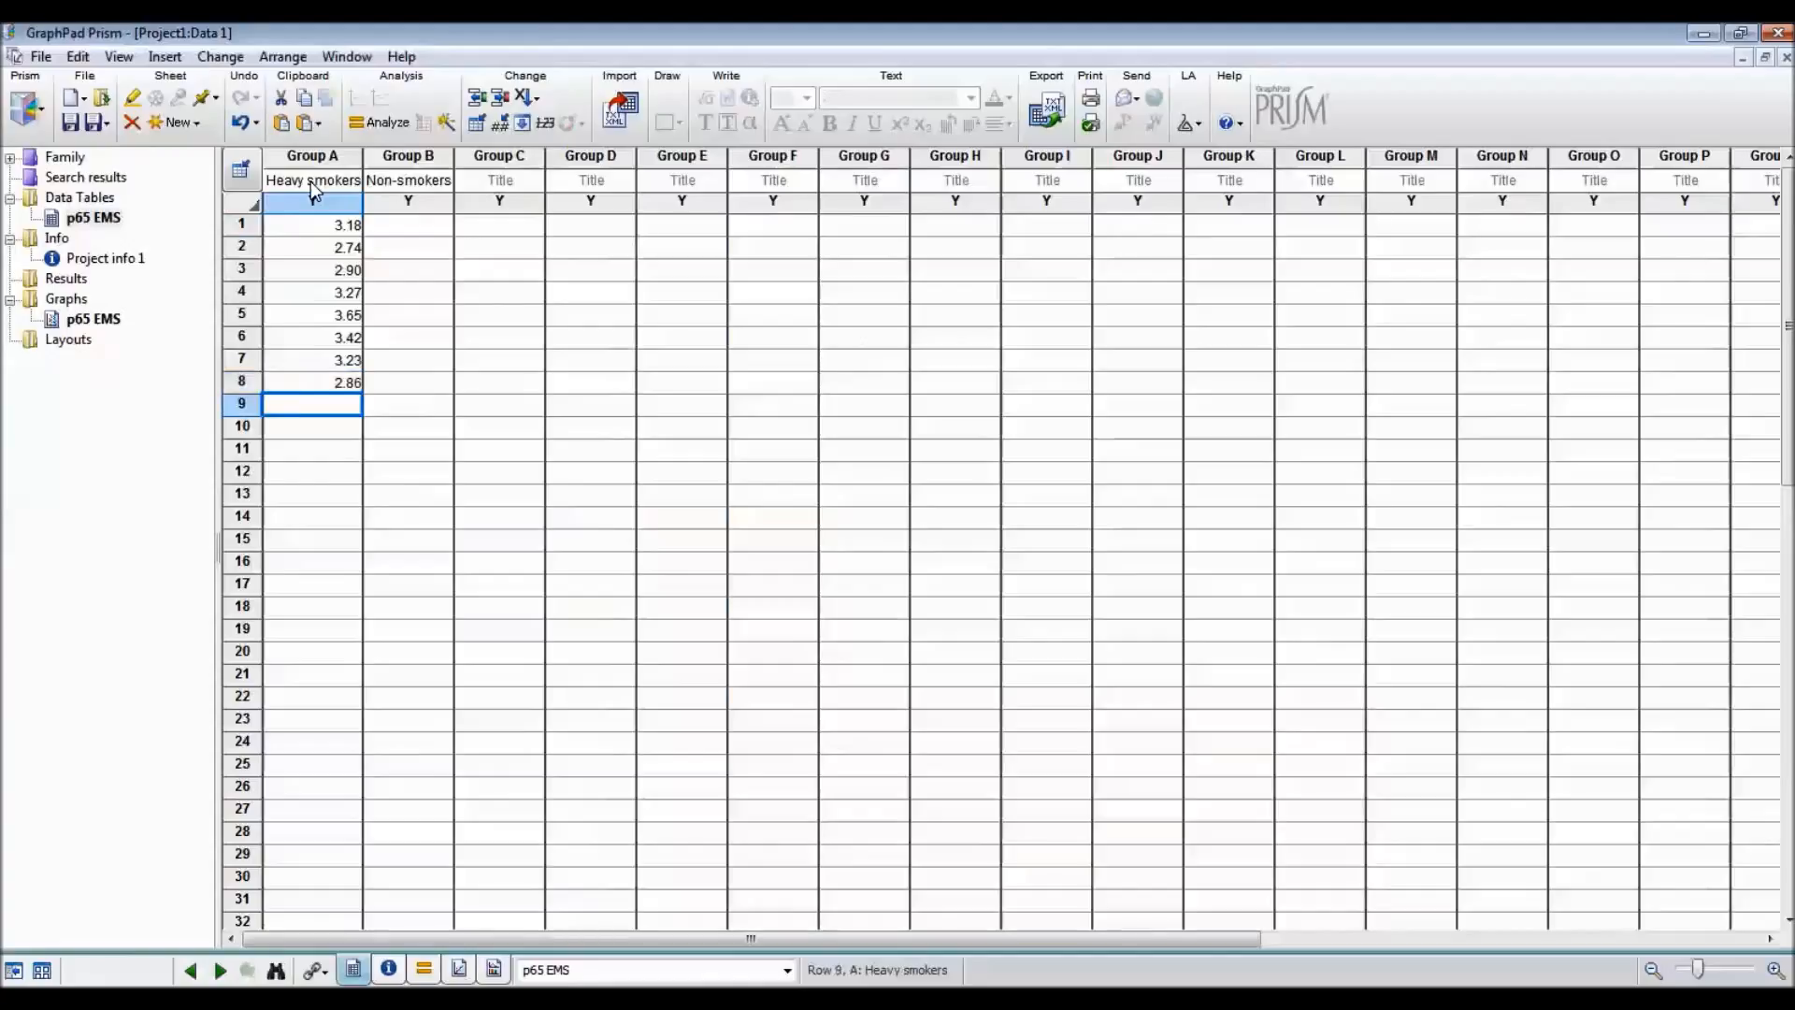
type("3.6")
key("Return")
Step: Enter 3.65, 3.69, 3.53, 2.38 and 2.34 in rows 10 to 14 of the Heavy smokers column
type("3.65")
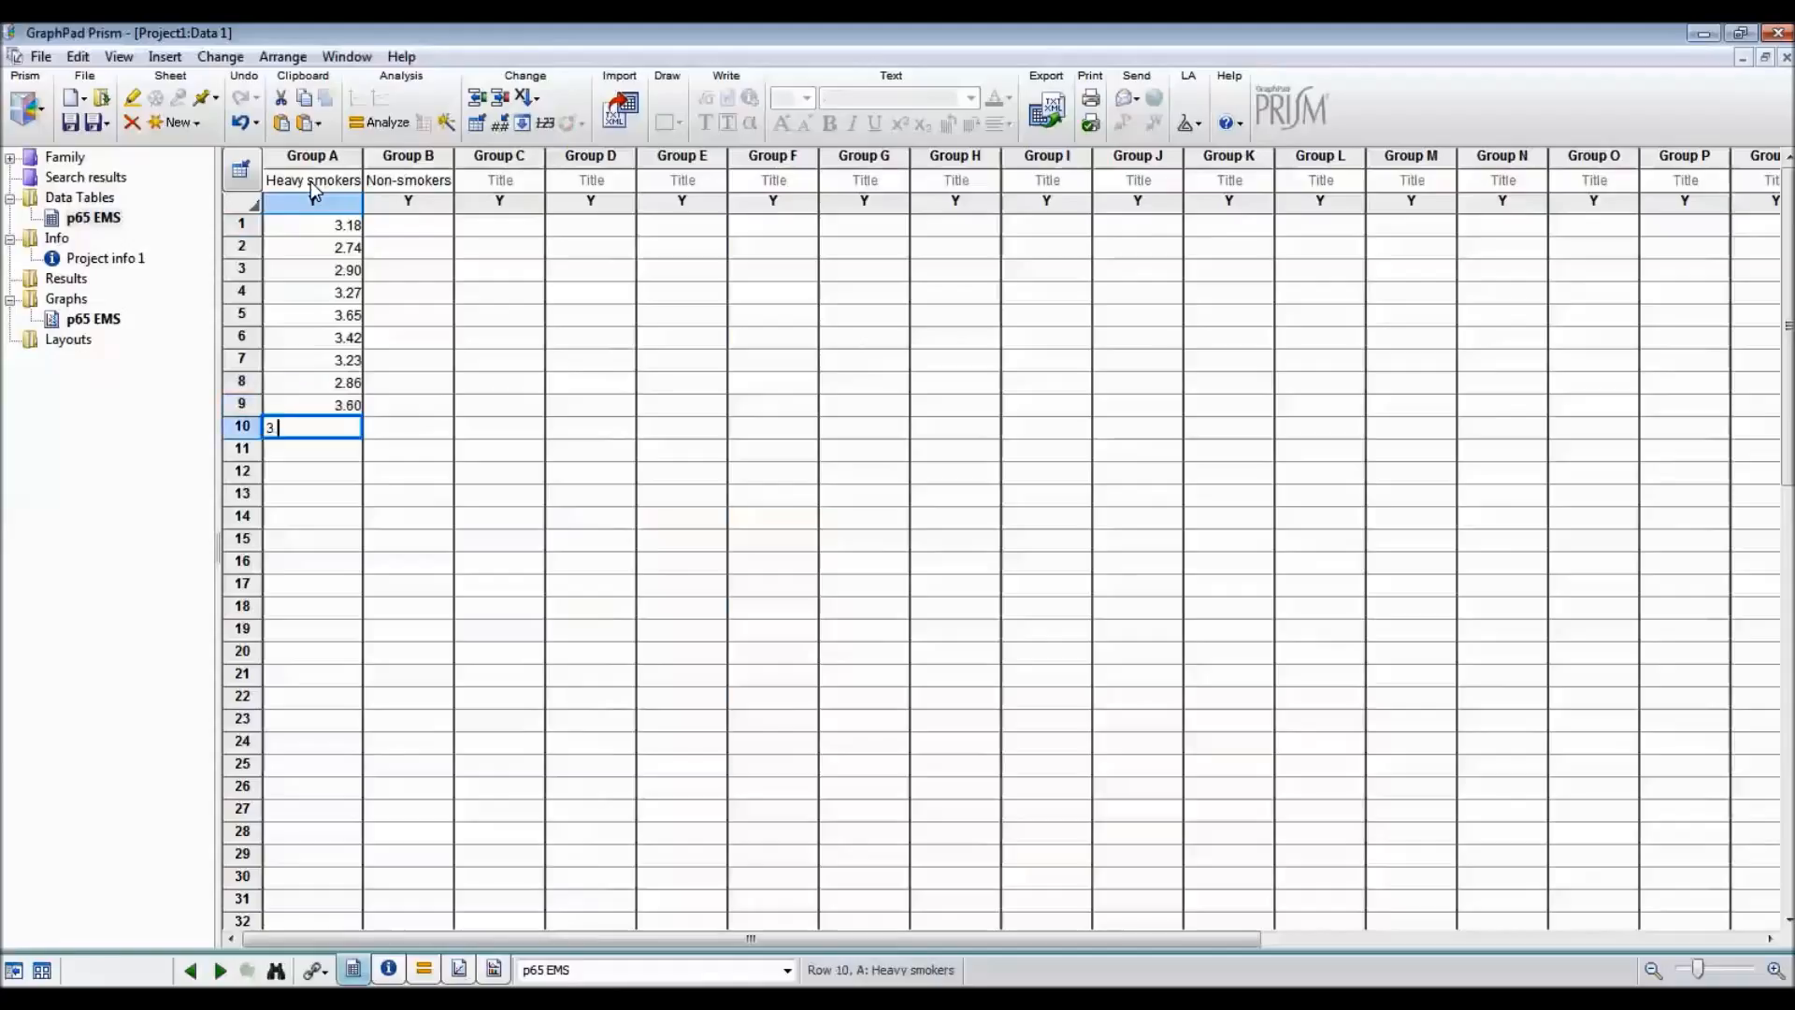
key("Return")
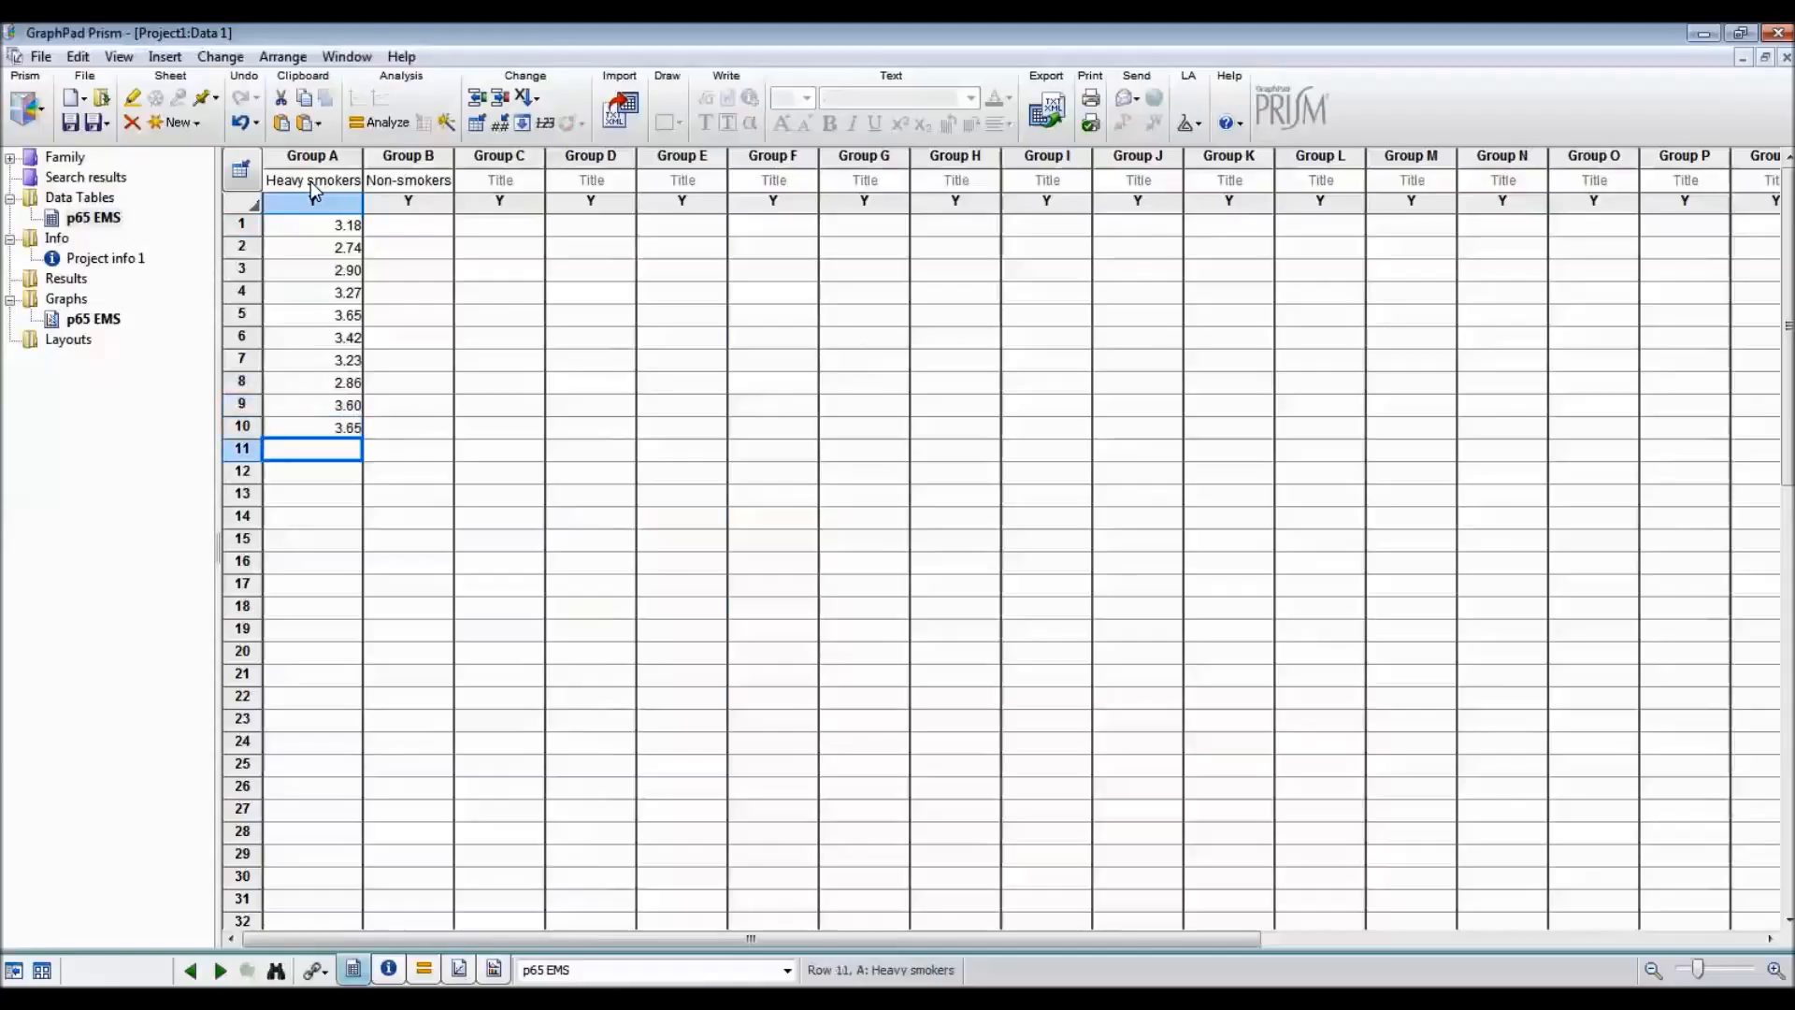
type("3.69")
key("Return")
type("3")
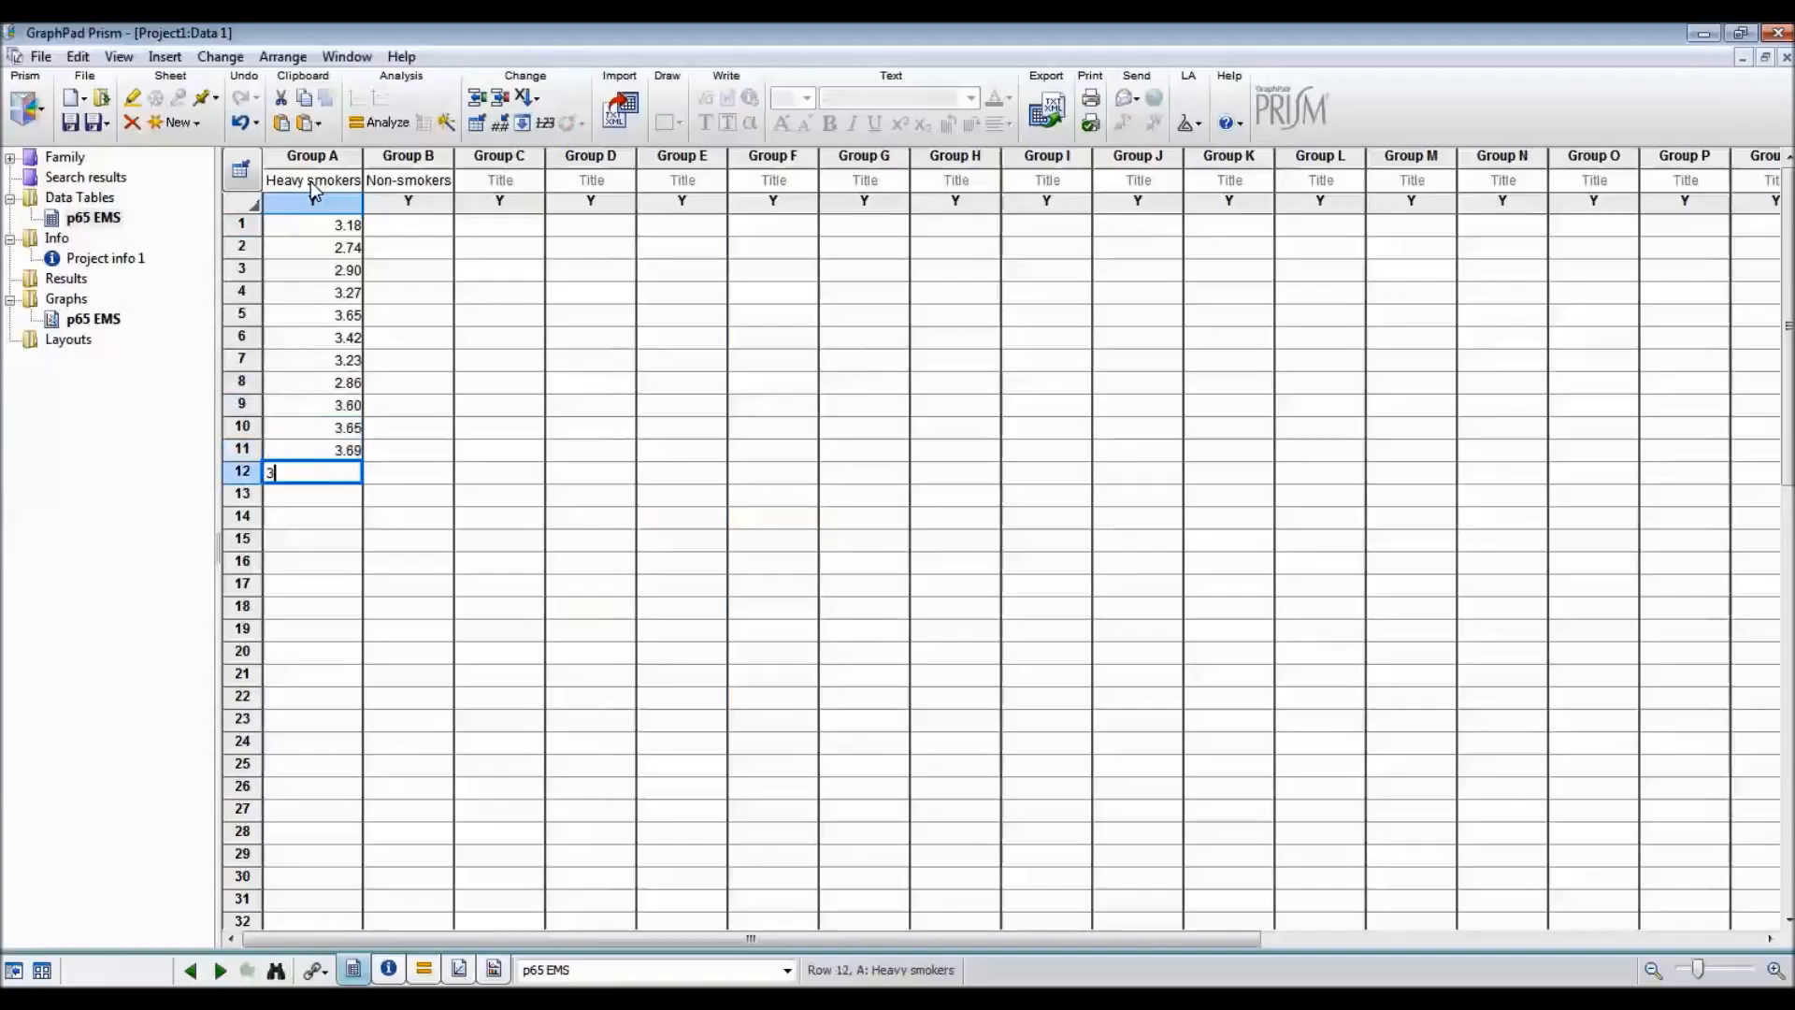
type(".53")
key("Return")
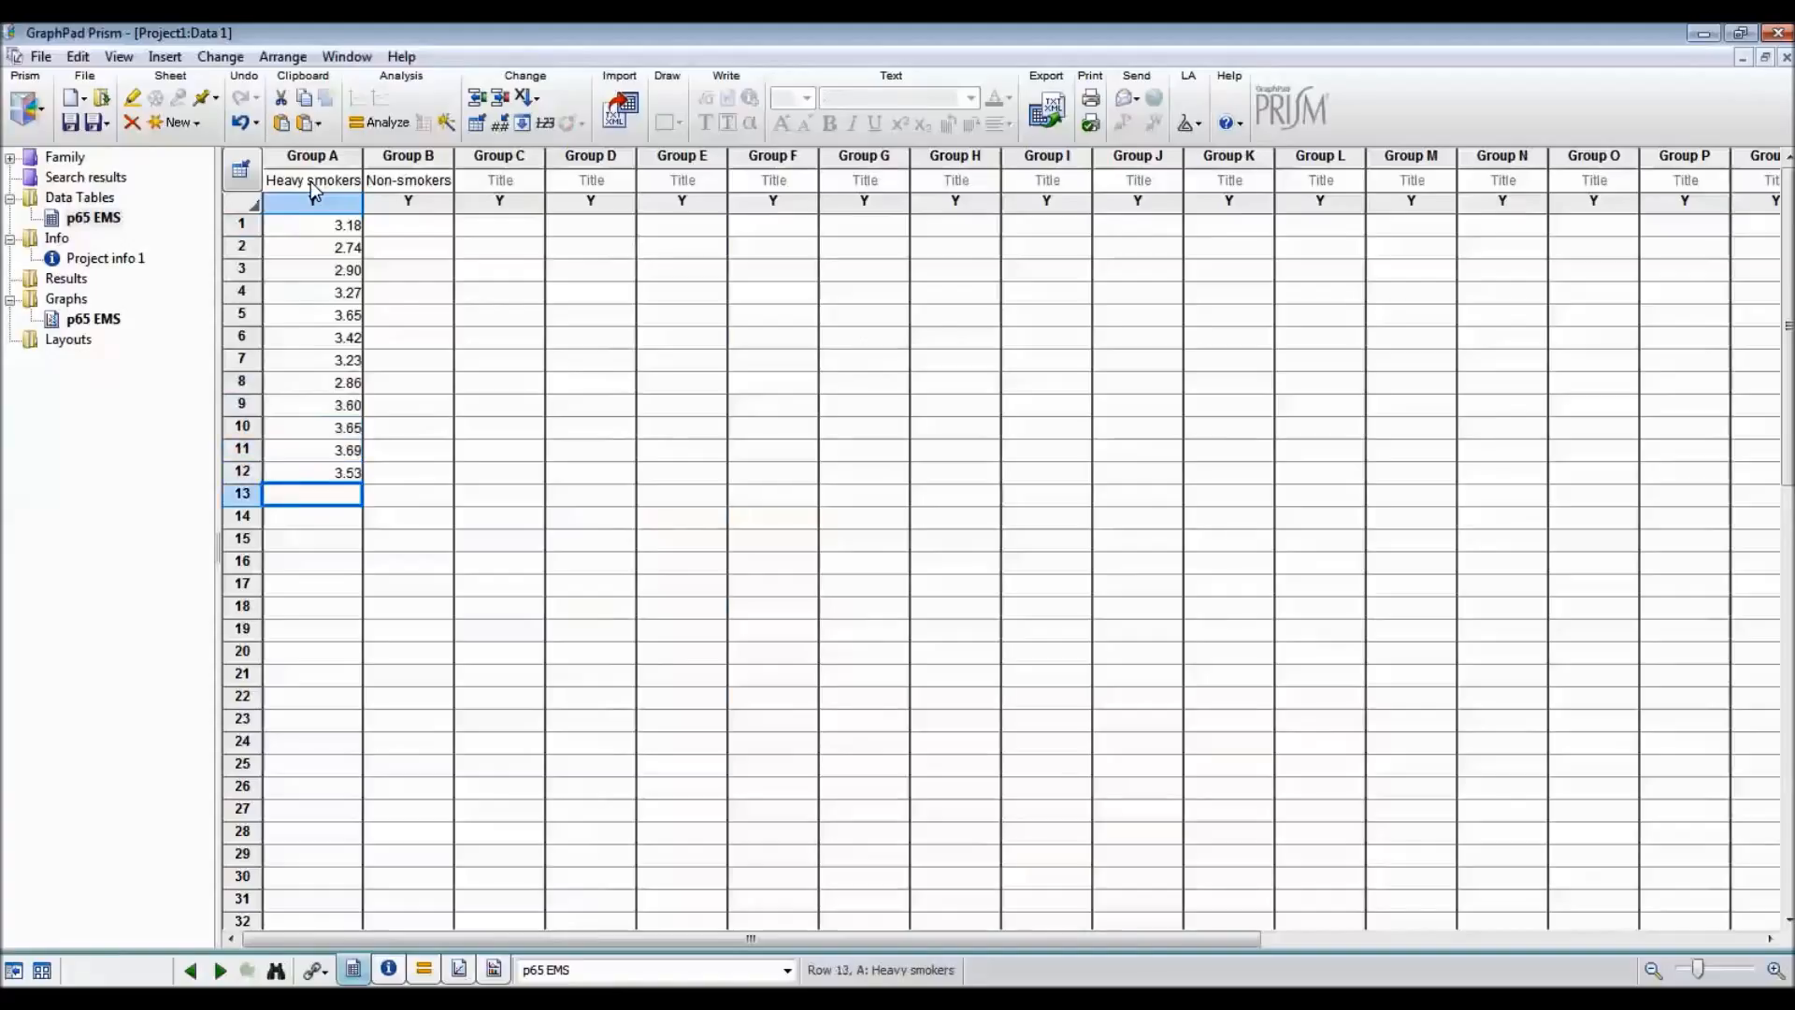
type("2.38")
key("Return")
type("2.34")
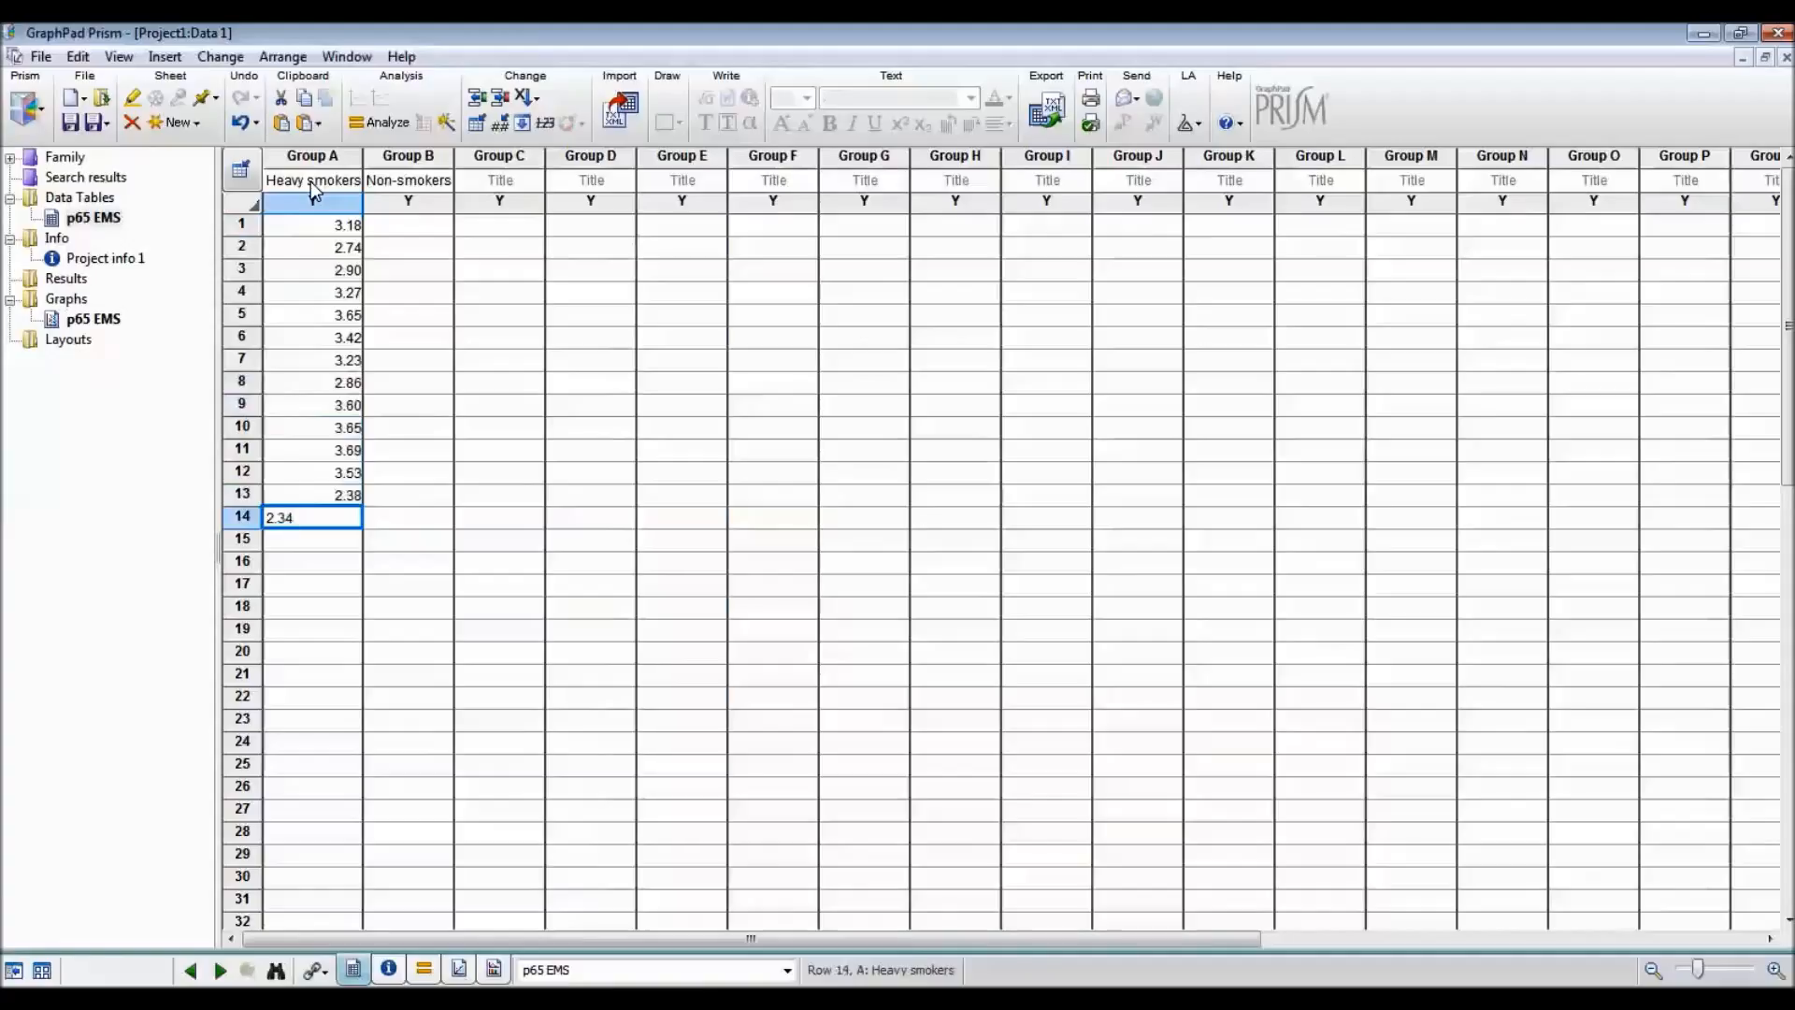
key("Return")
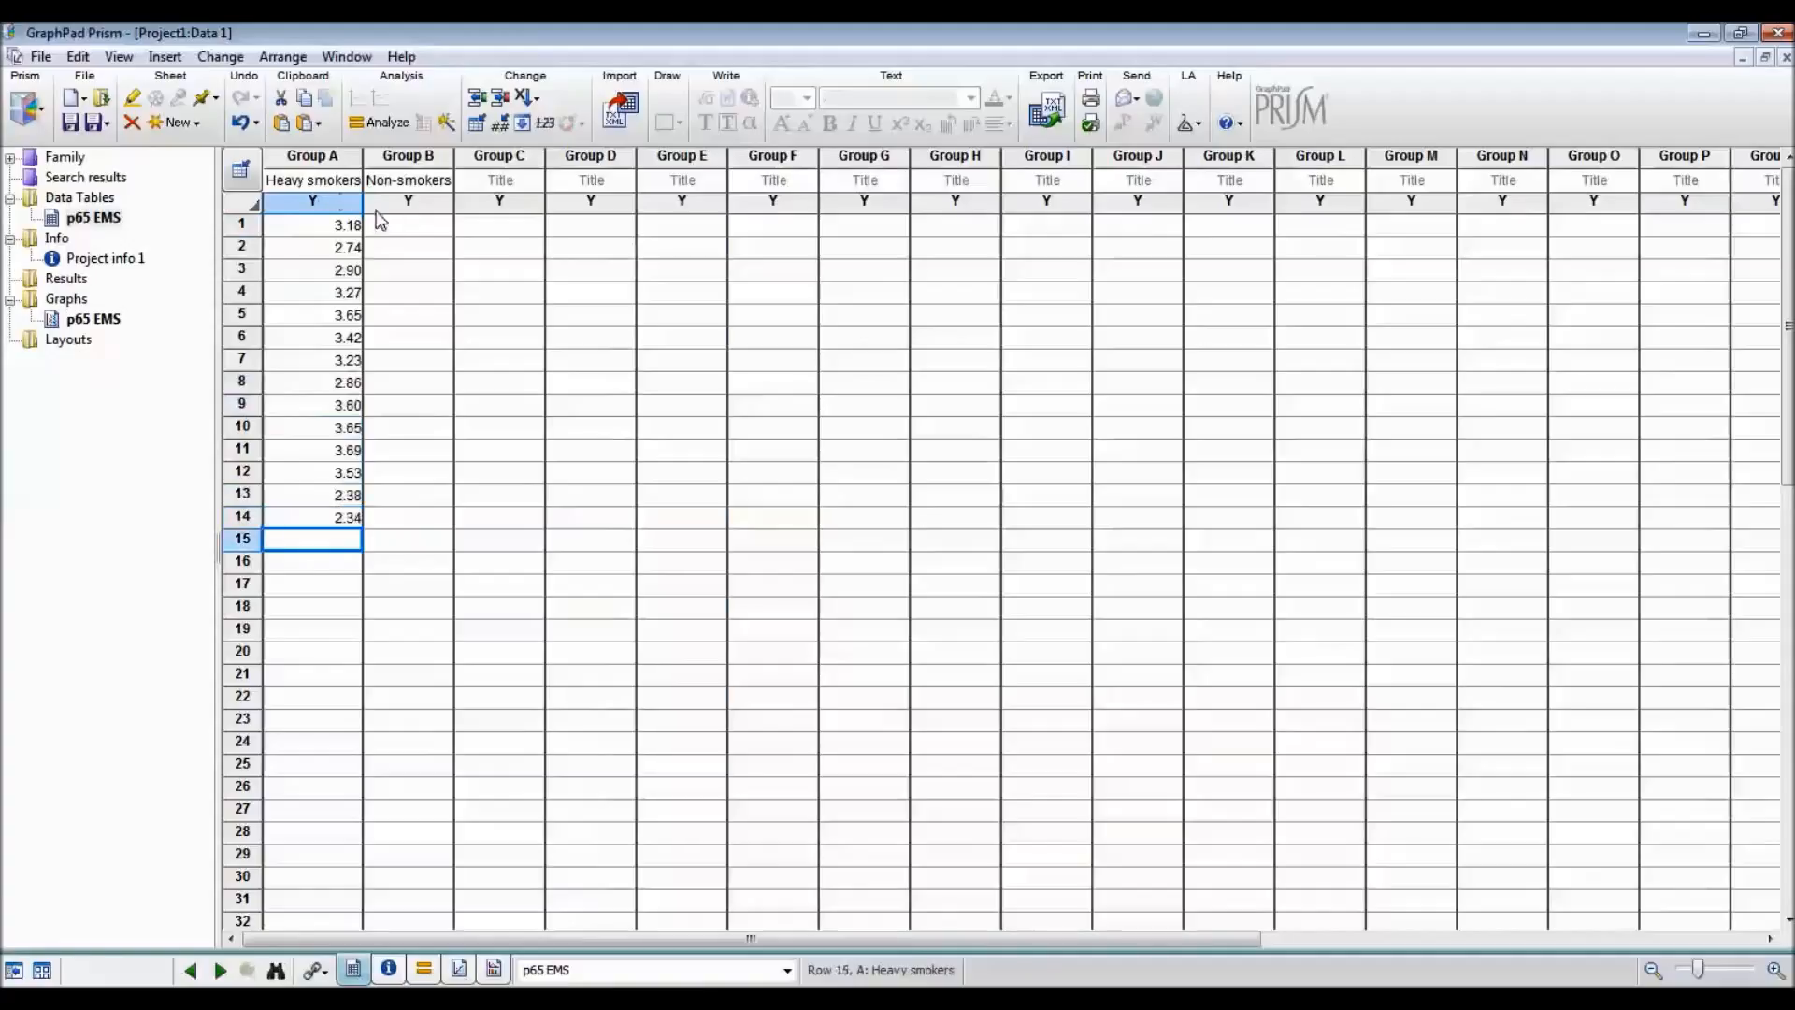
Step: Enter 3.99, 3.89, 3.60 and 3.73 in rows 1 to 4 of the Non-smokers column
left_click(407, 227)
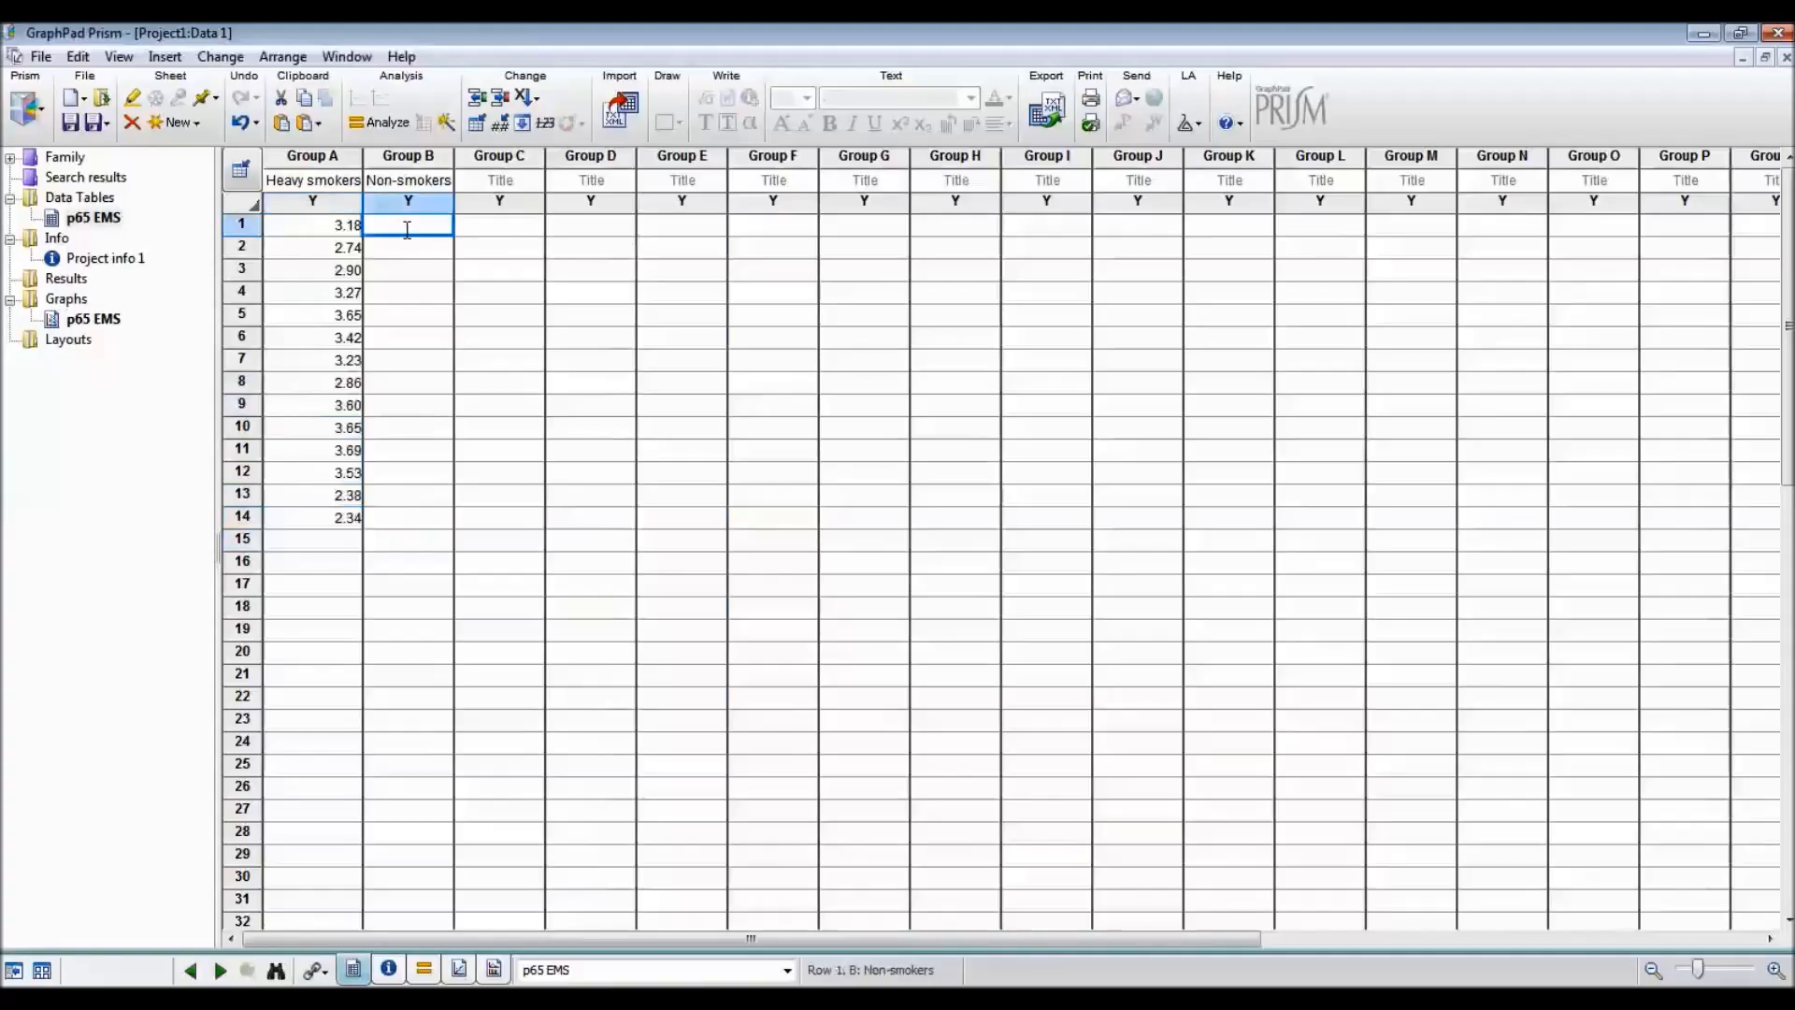
type("3.99")
key("Return")
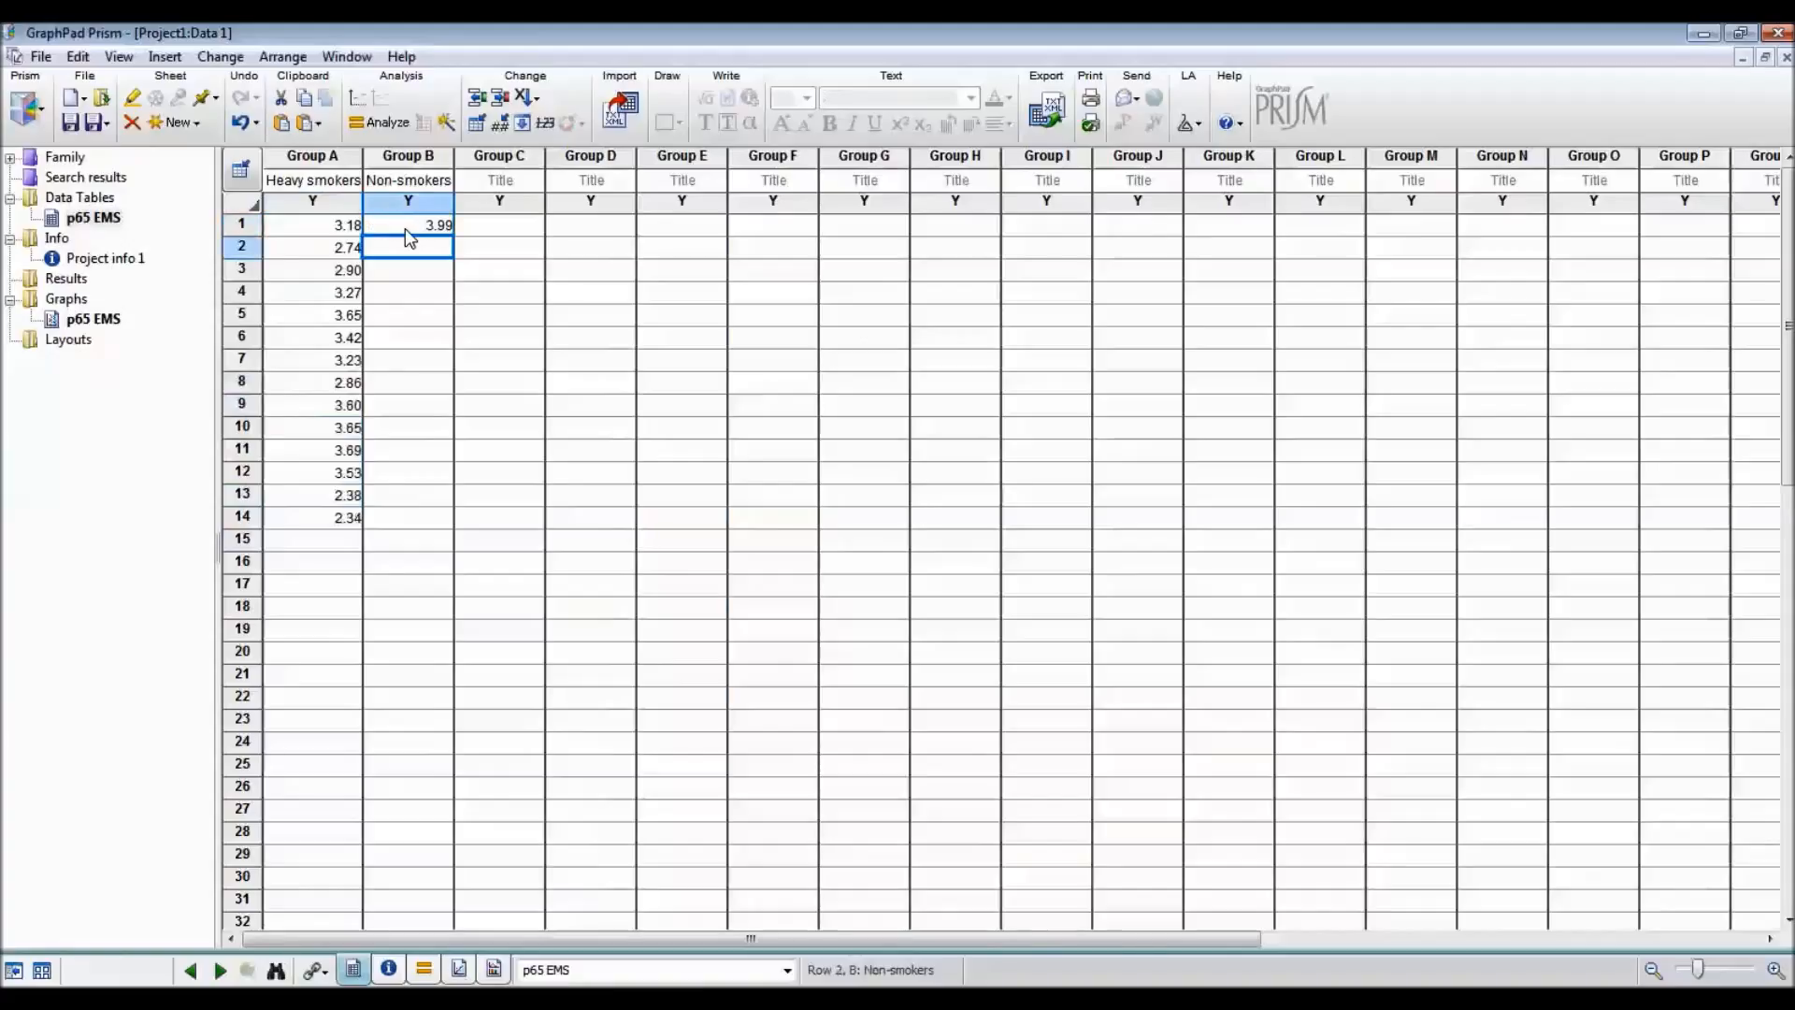
type("2")
type(".89")
key("Return")
type("3.6")
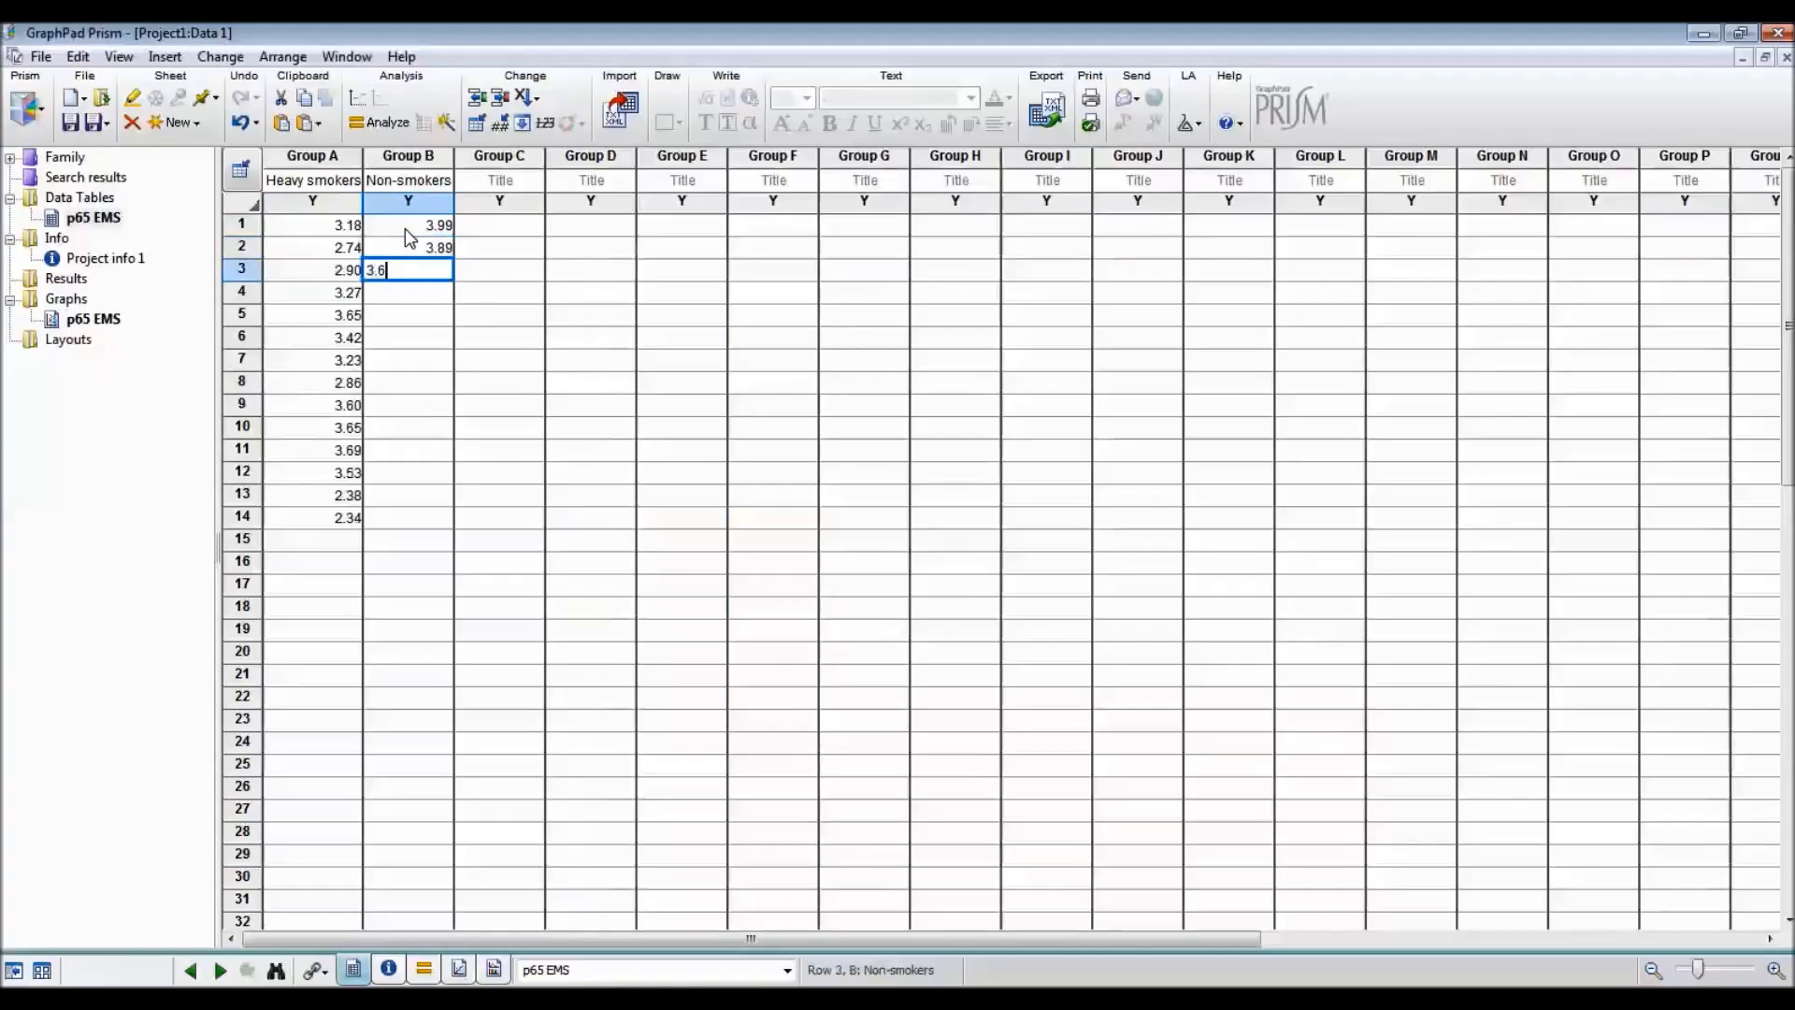
type("0")
key("Return")
type("3")
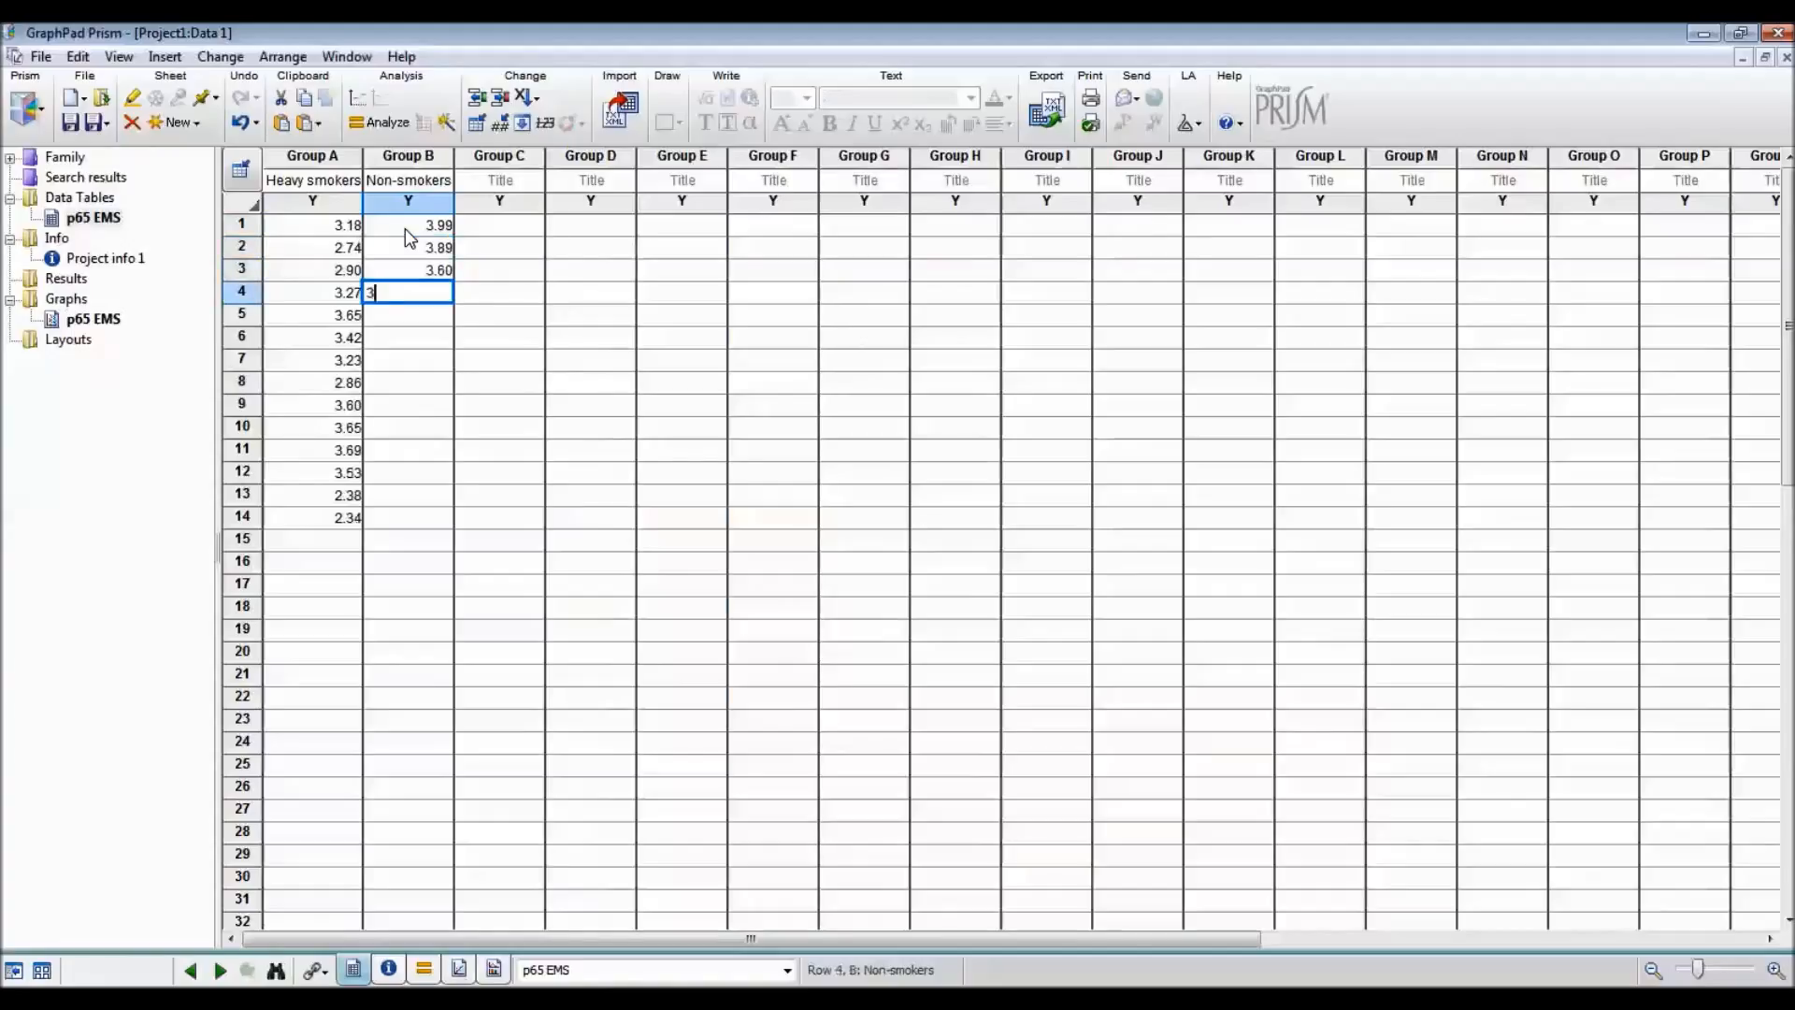
type(".73")
key("Return")
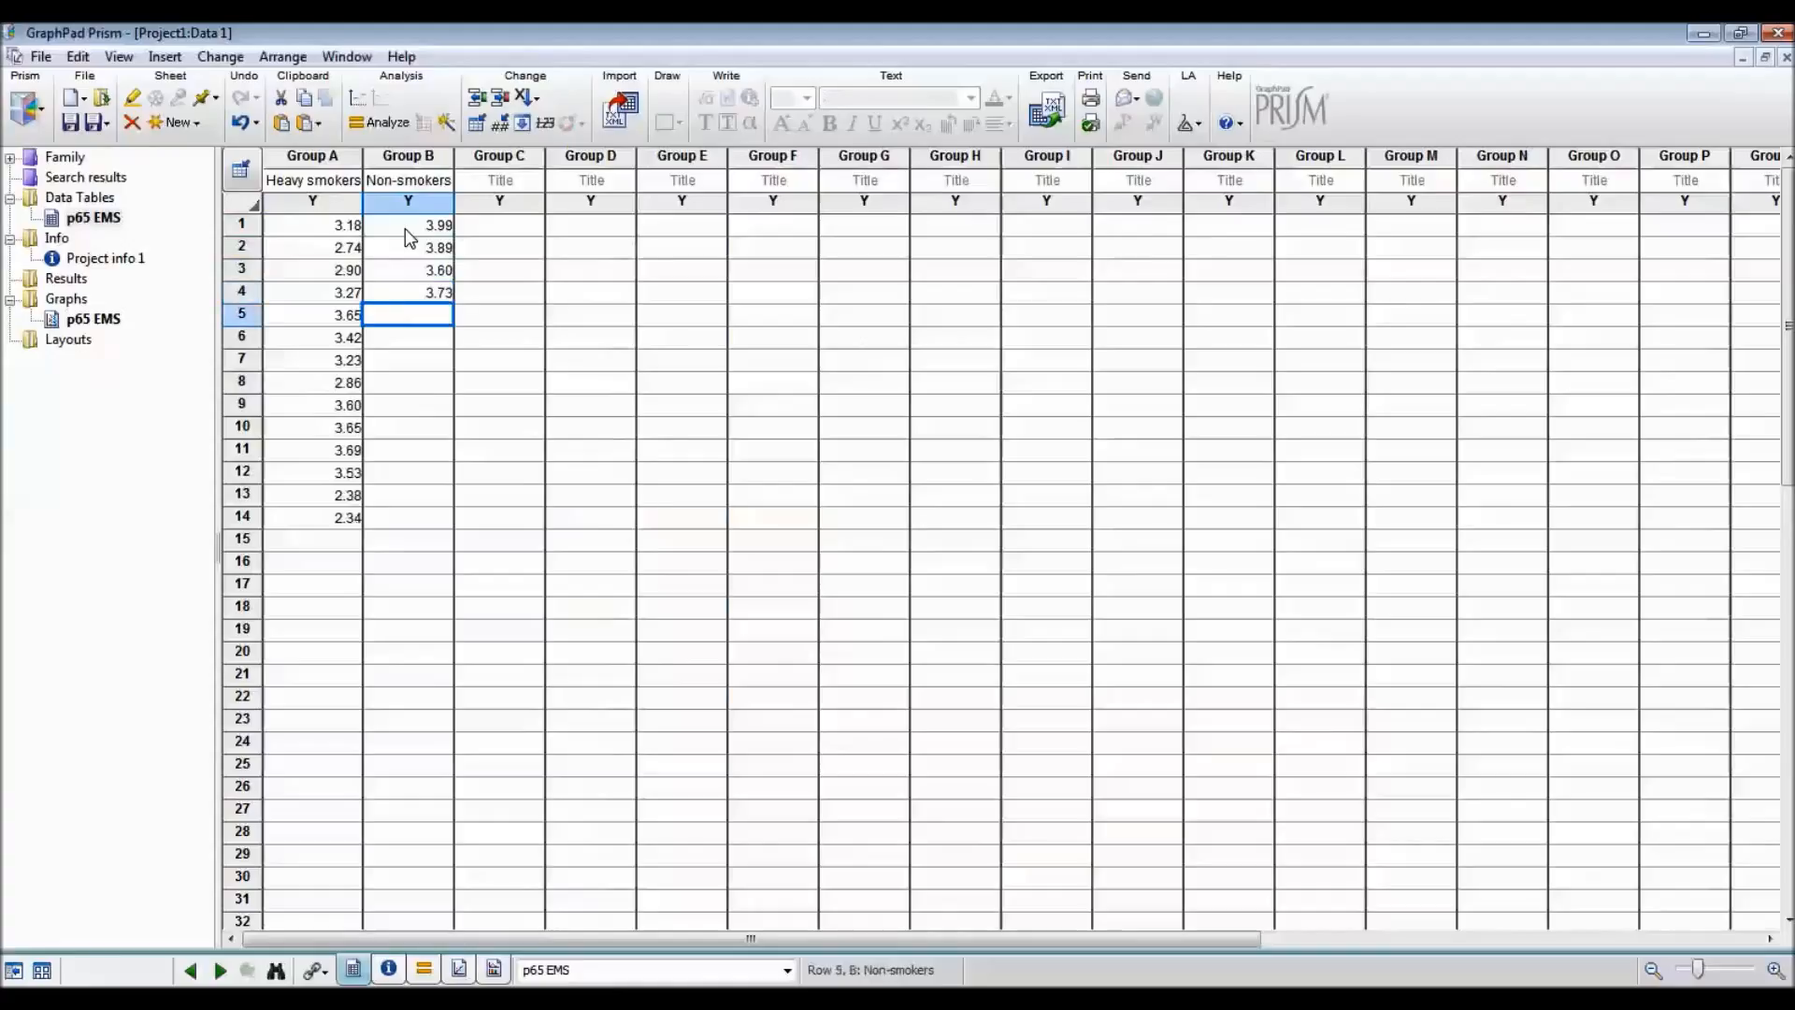
Step: Enter 3.31, 3.70, 4.08 and 3.61 in rows 5 to 8 of the Non-smokers column
type("3.31")
key("Return")
type("3.7")
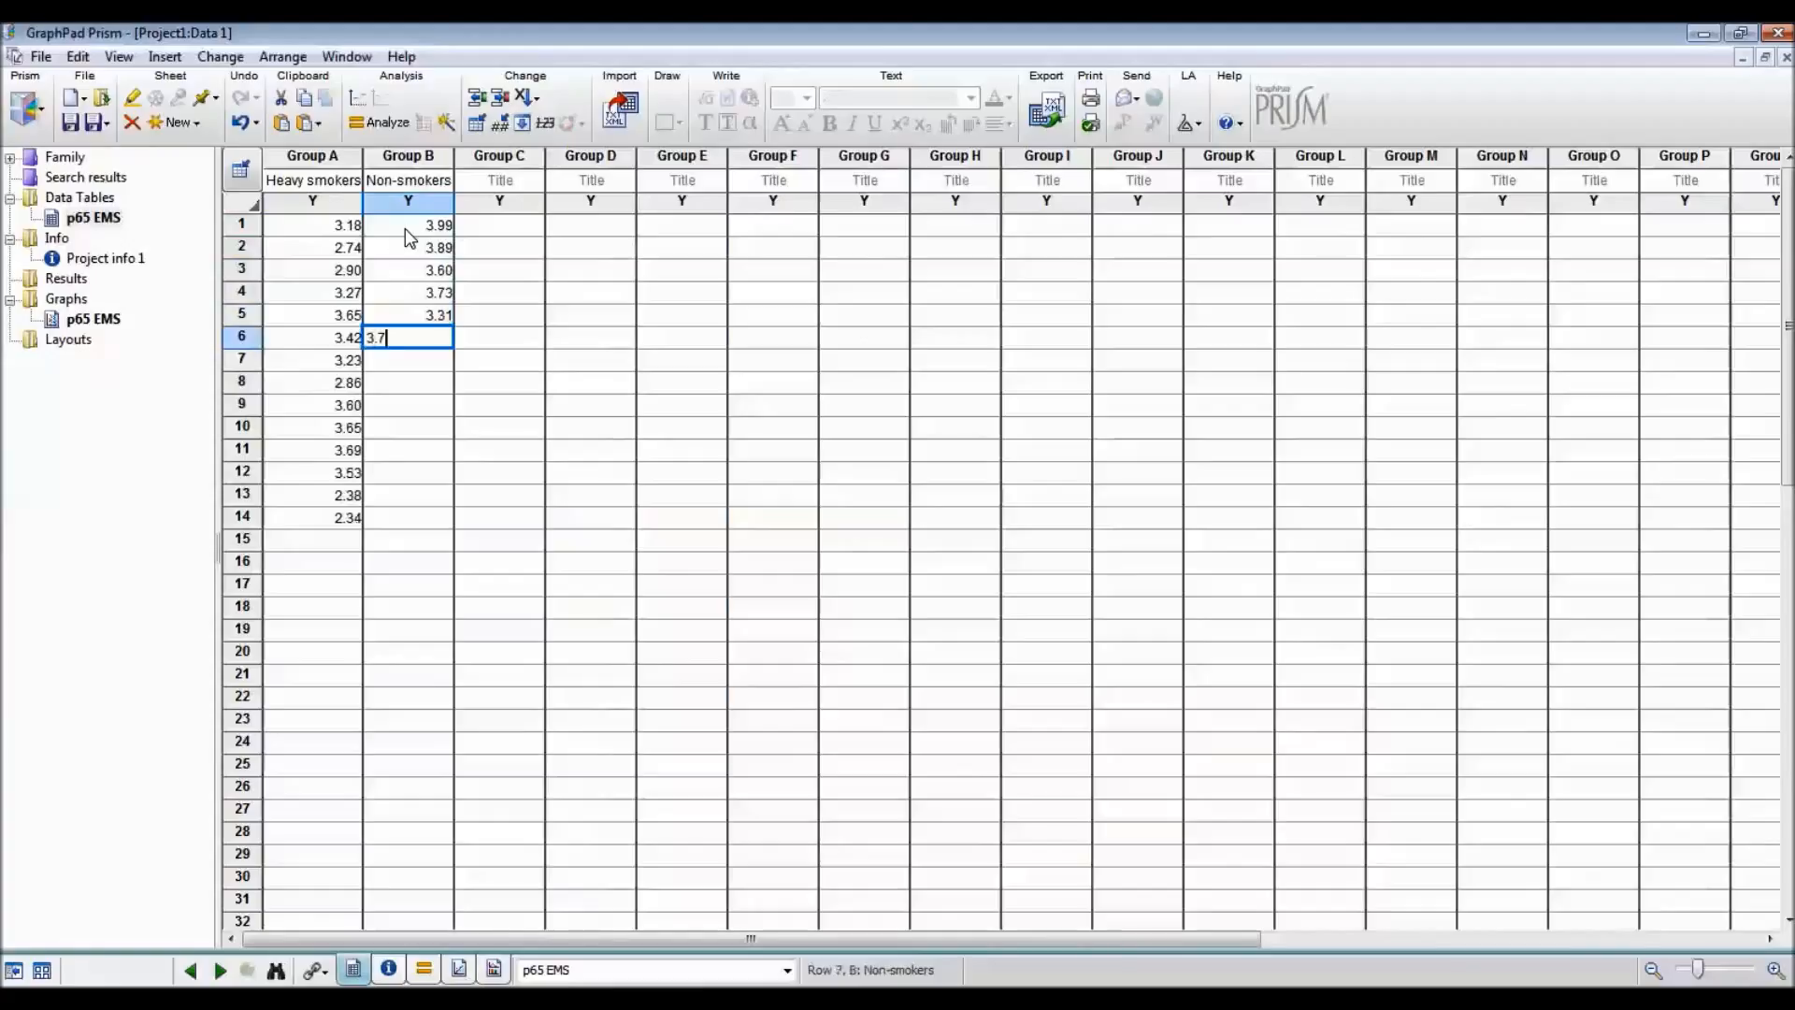
key("Return")
type("4")
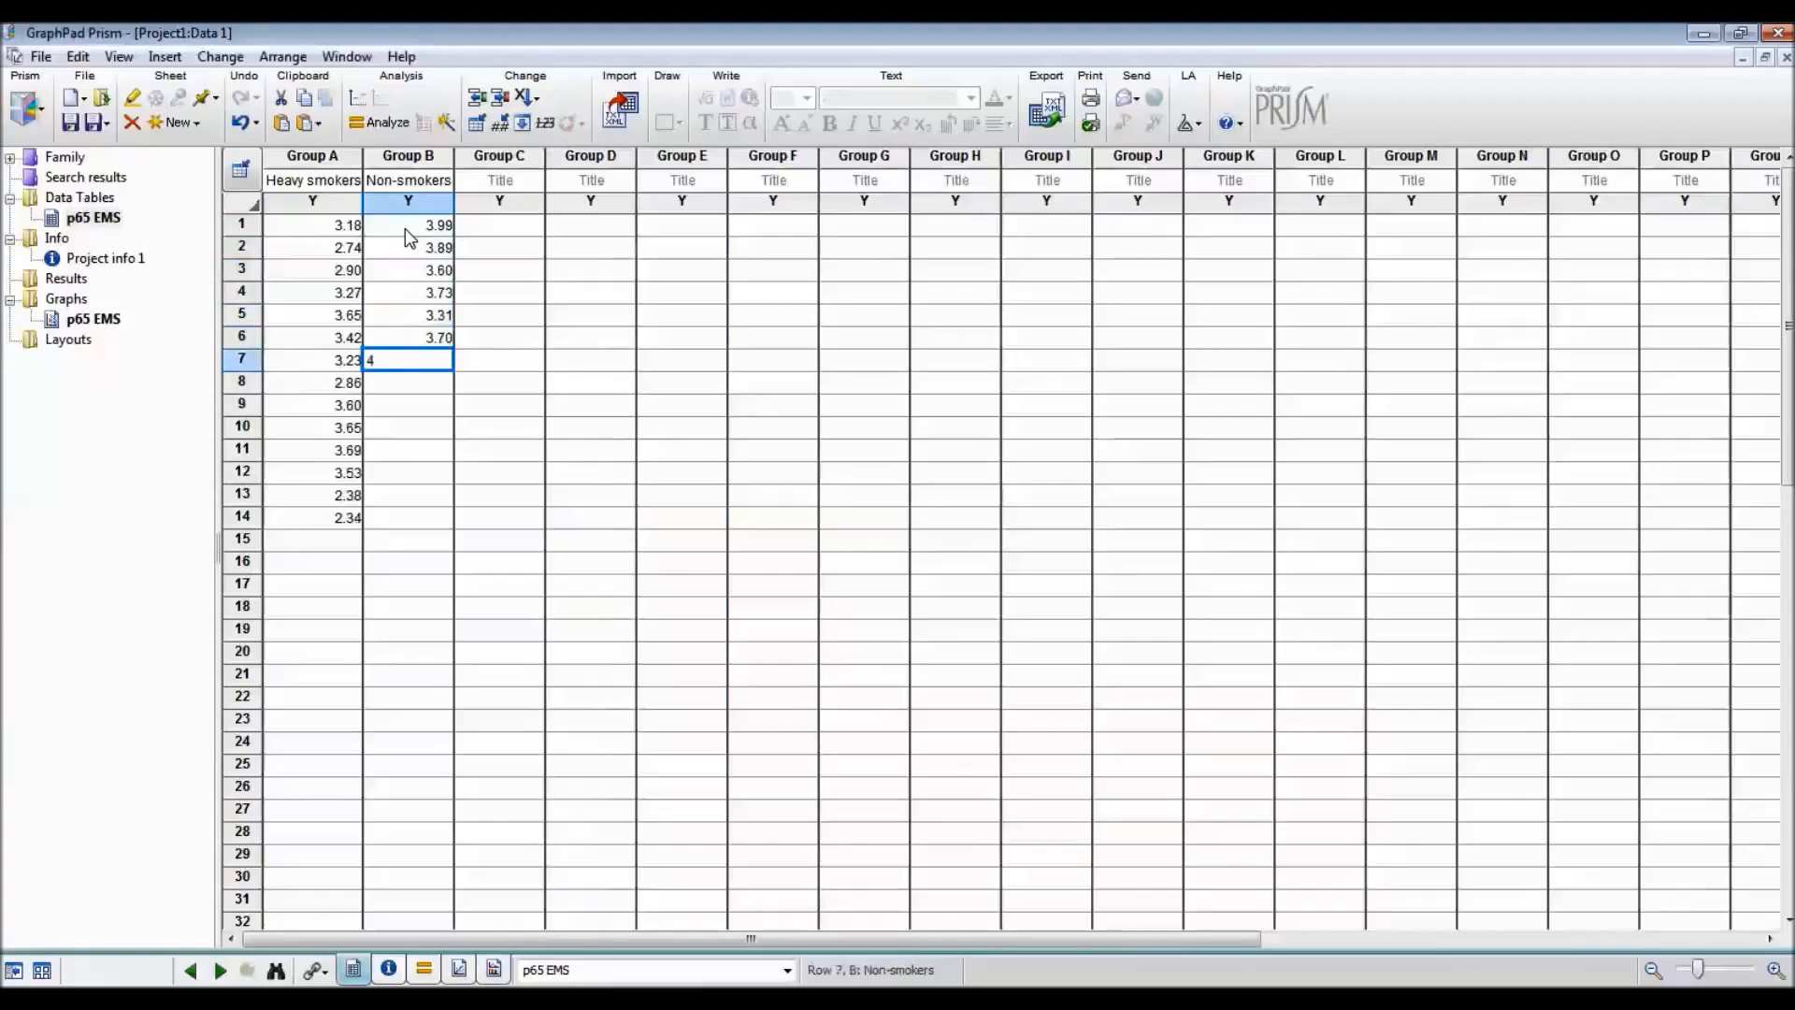
type(".08")
key("Return")
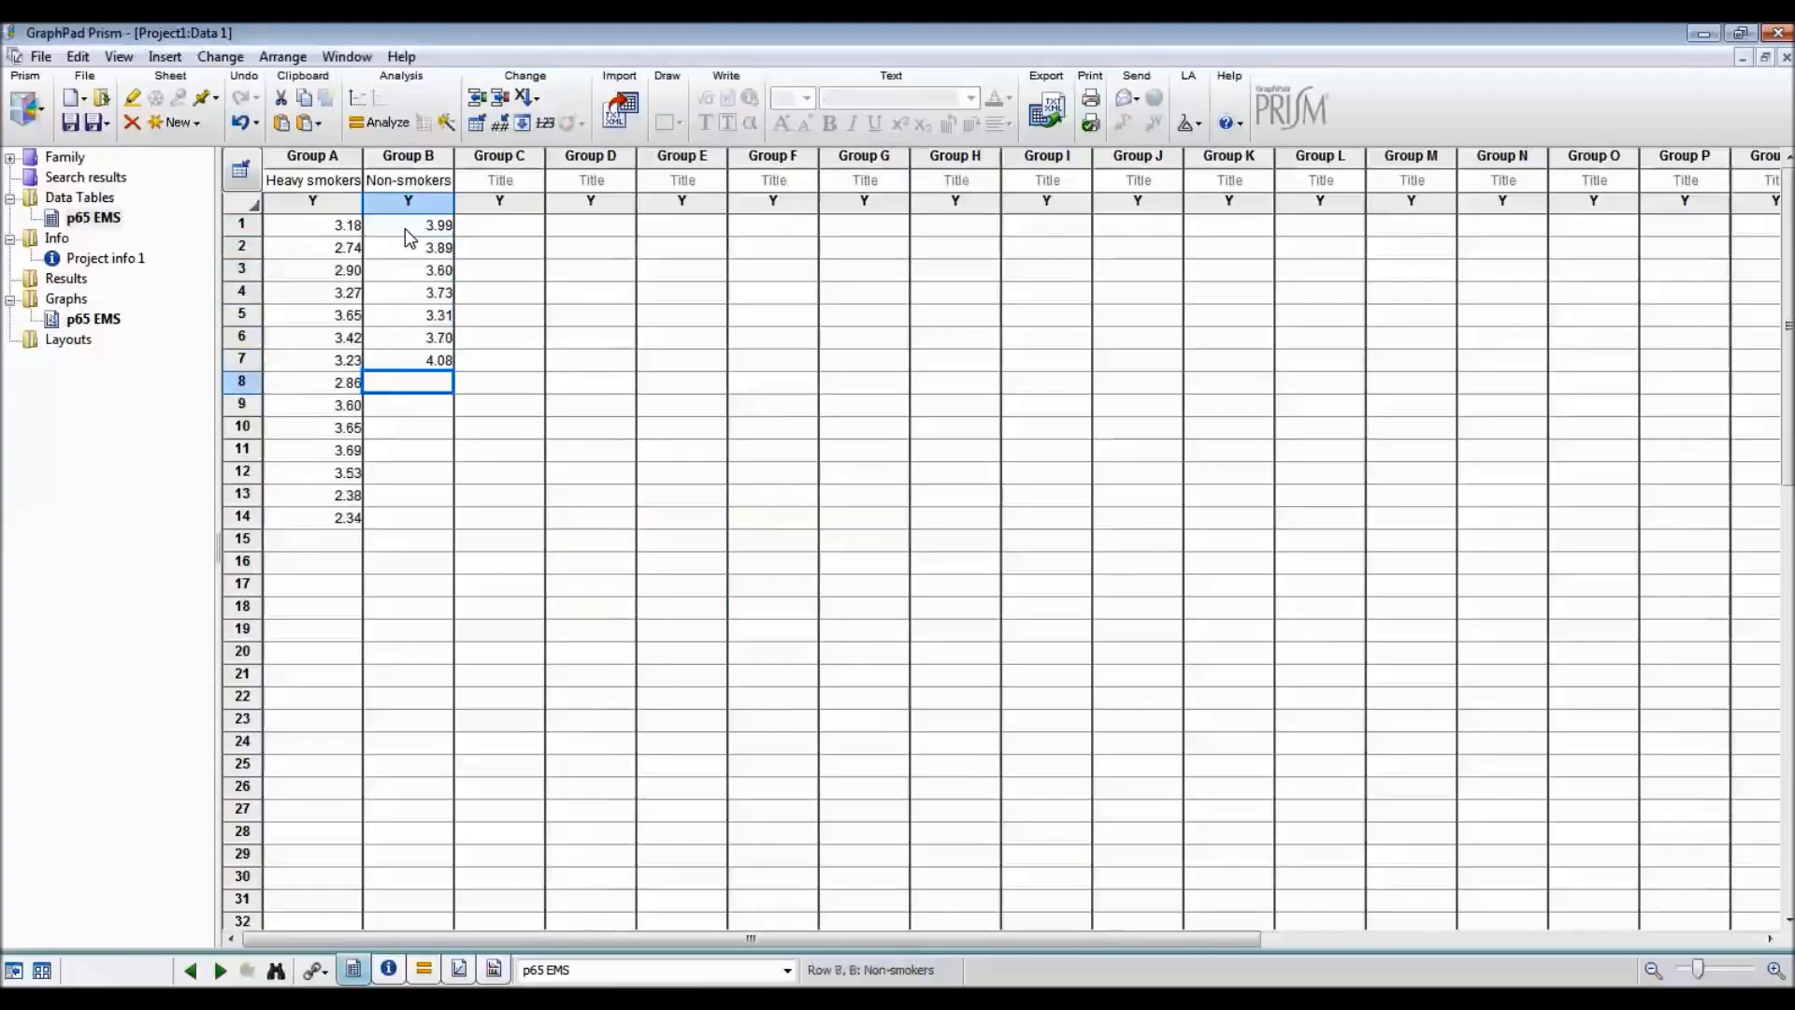
type("3.61")
key("Return")
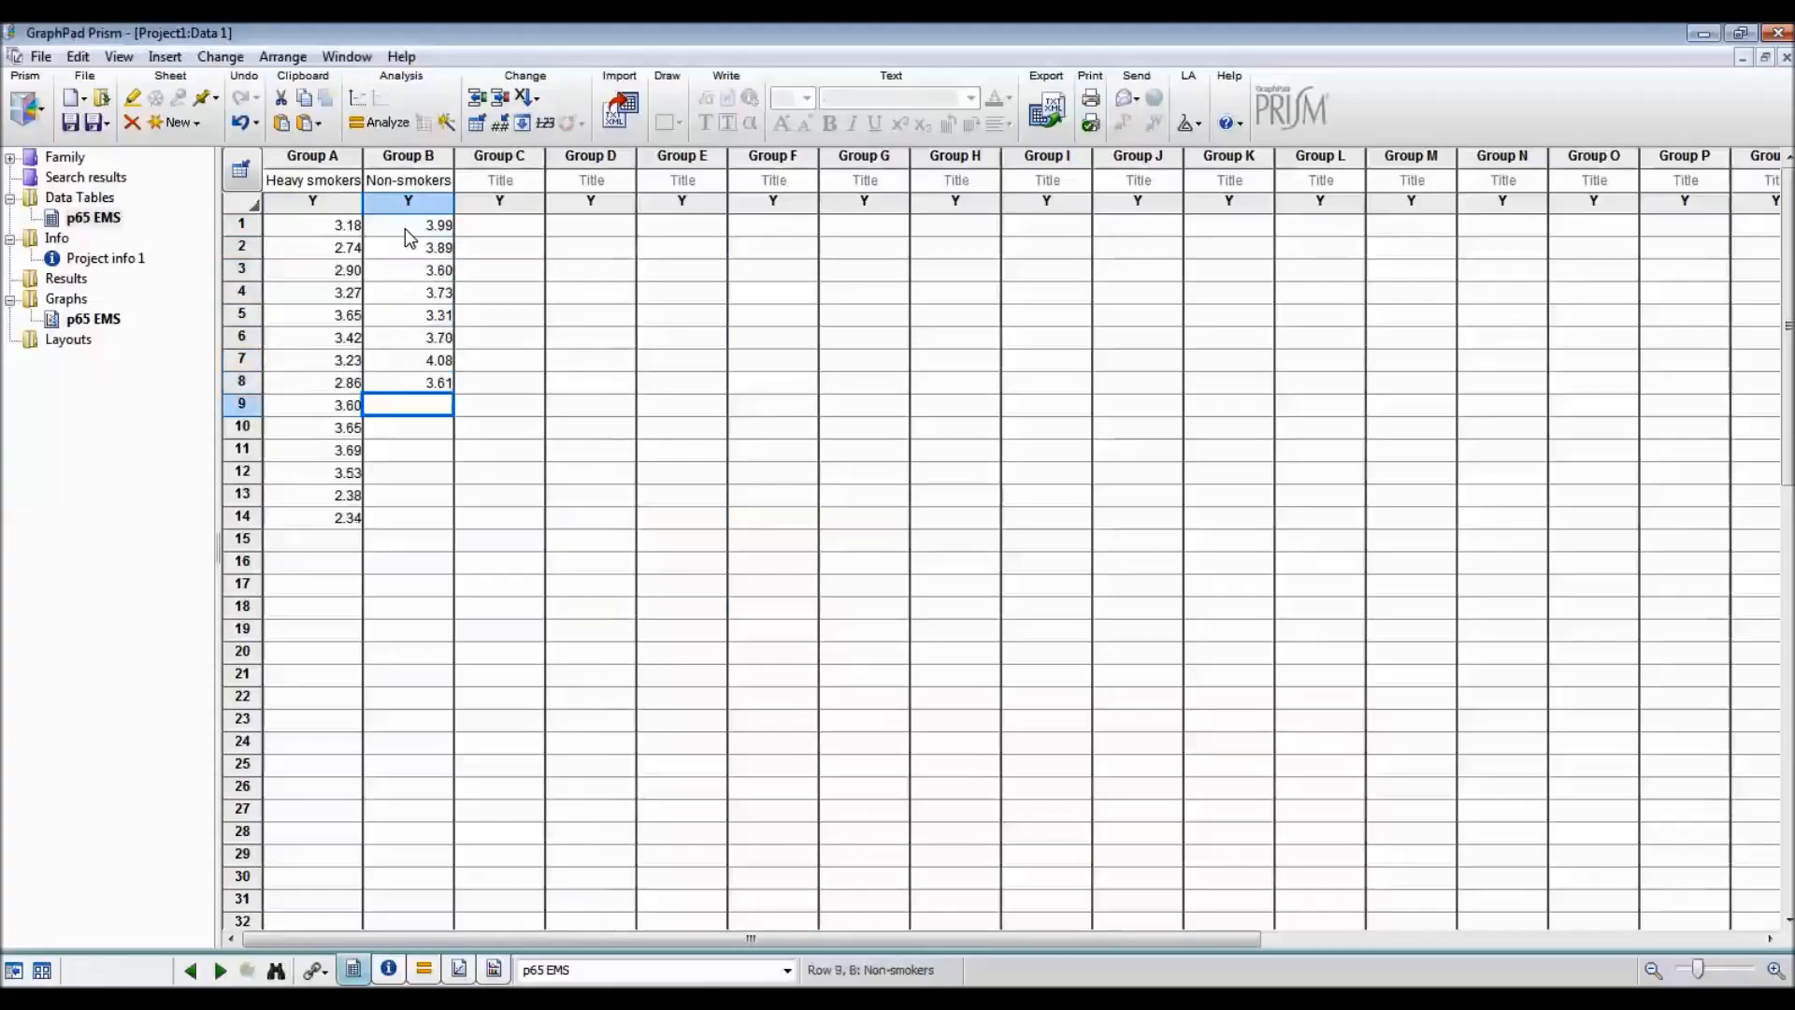
Step: Enter 3.83, 3.41 and 4.13 in rows 9 to 11 of the Non-smokers column
type("3.83")
key("Return")
type("4")
key("BackSpace")
type("3.41")
key("Return")
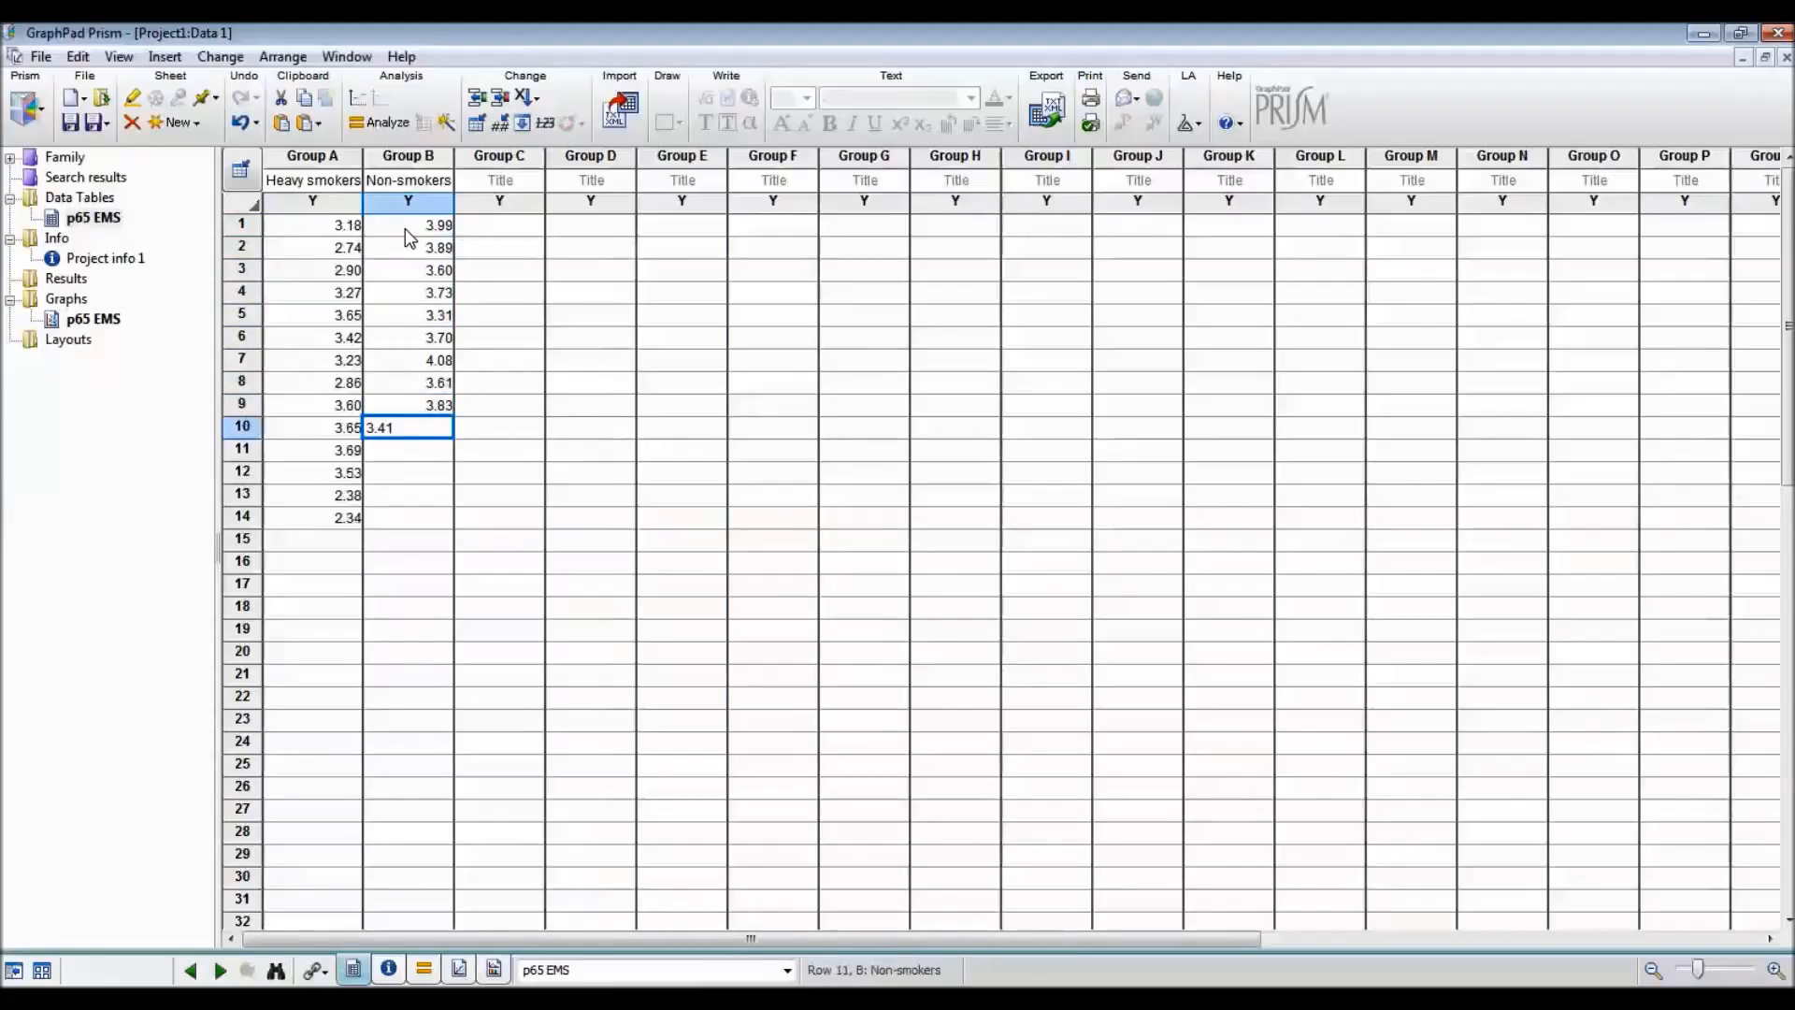
type("4.13")
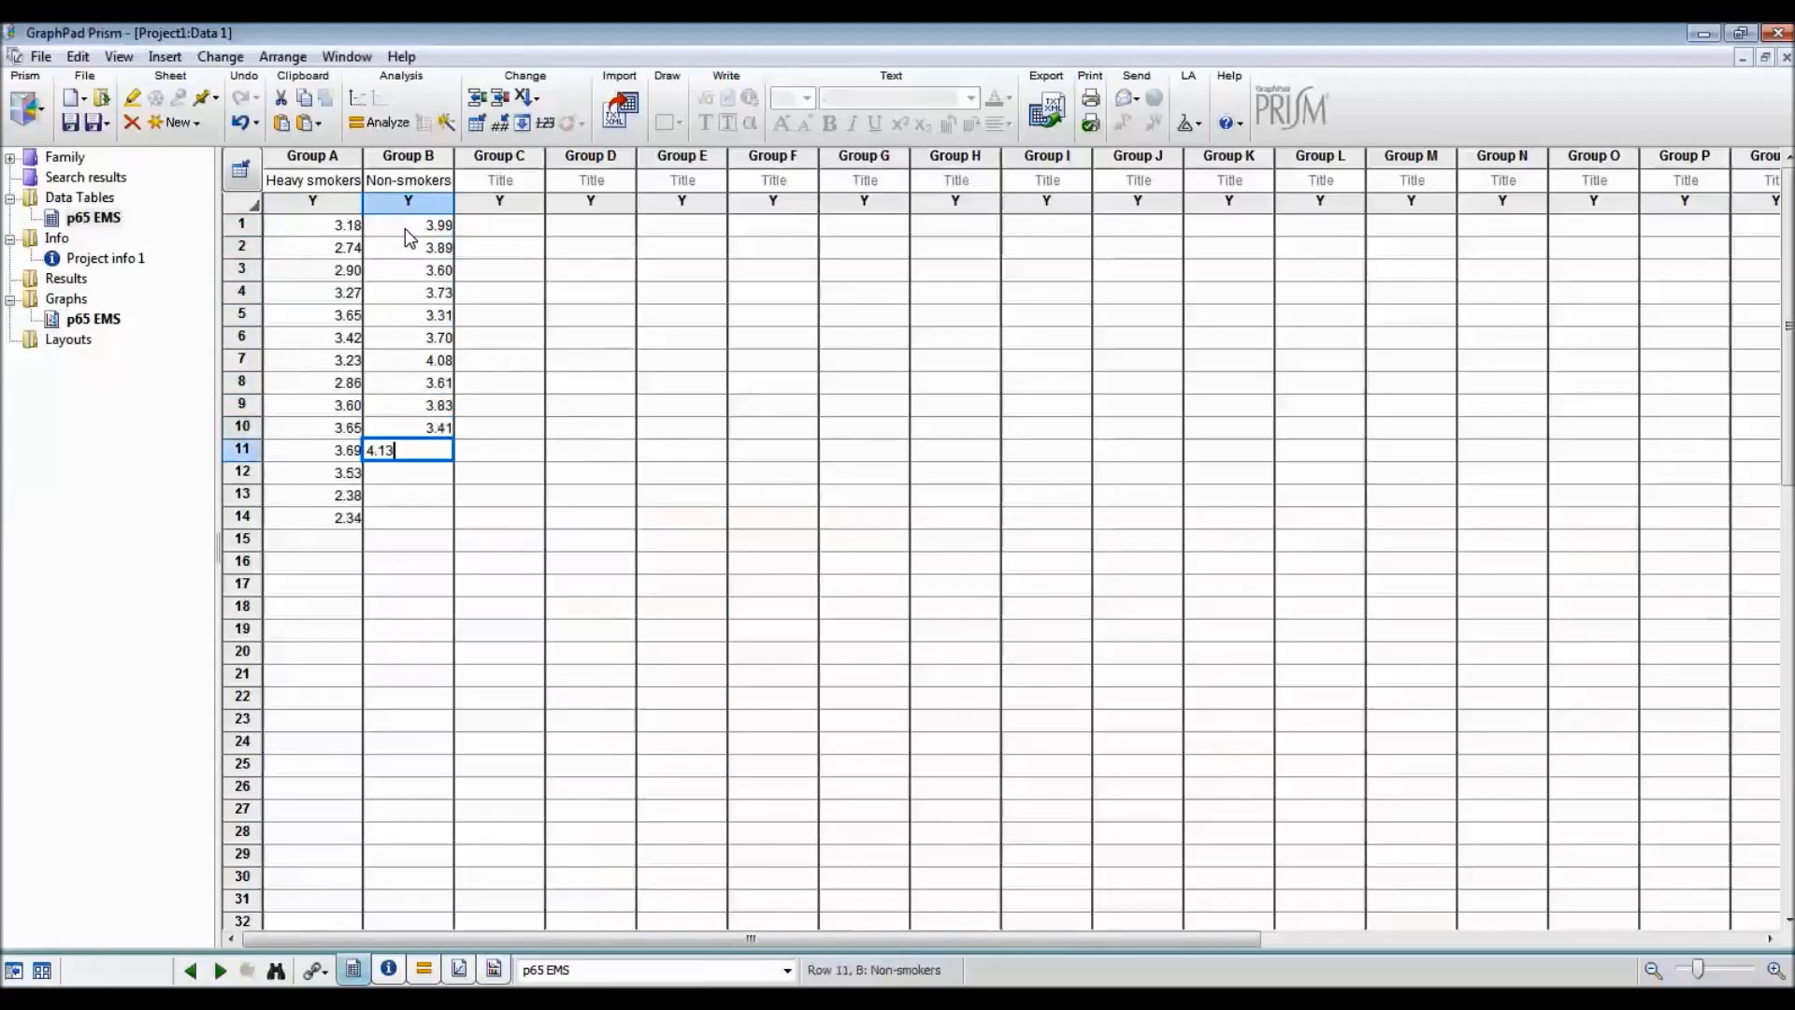
key("Return")
Step: Enter 3.36, 3.54, 3.51 and 2.71 in rows 12 to 15 of the Non-smokers column
type("3")
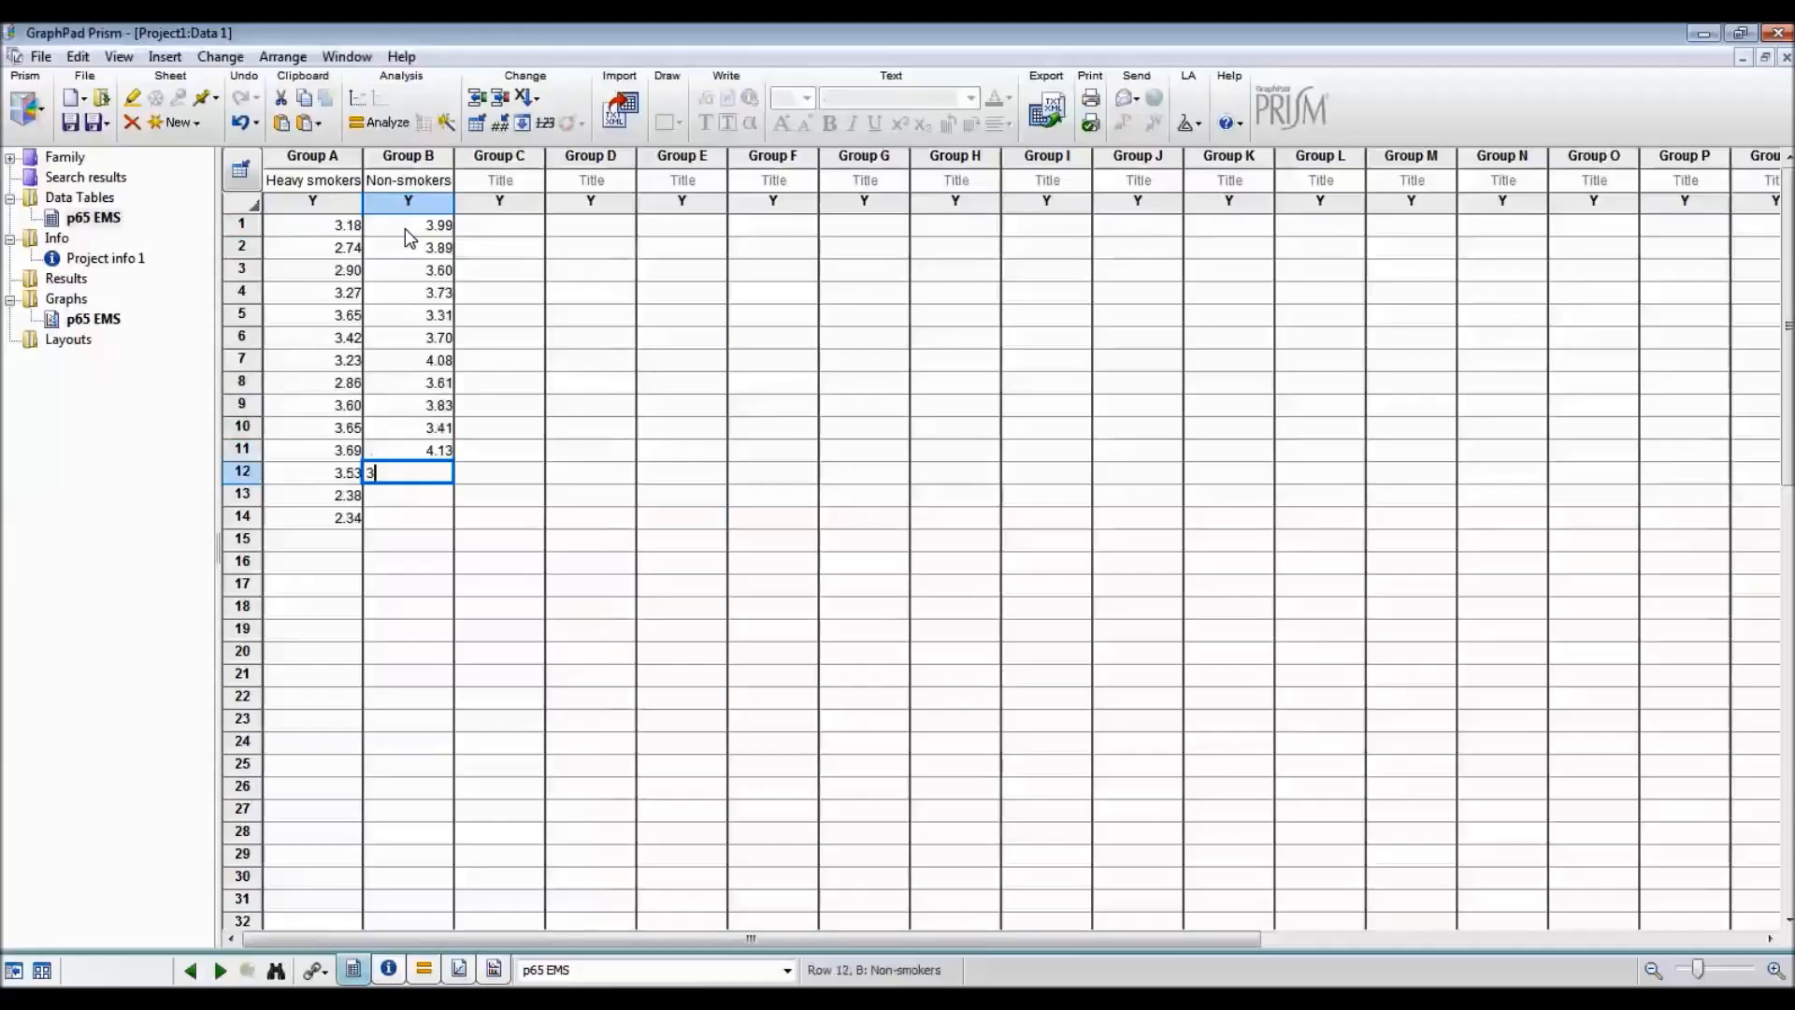
type(".36")
key("Return")
type("3.54")
key("Return")
type("3.51")
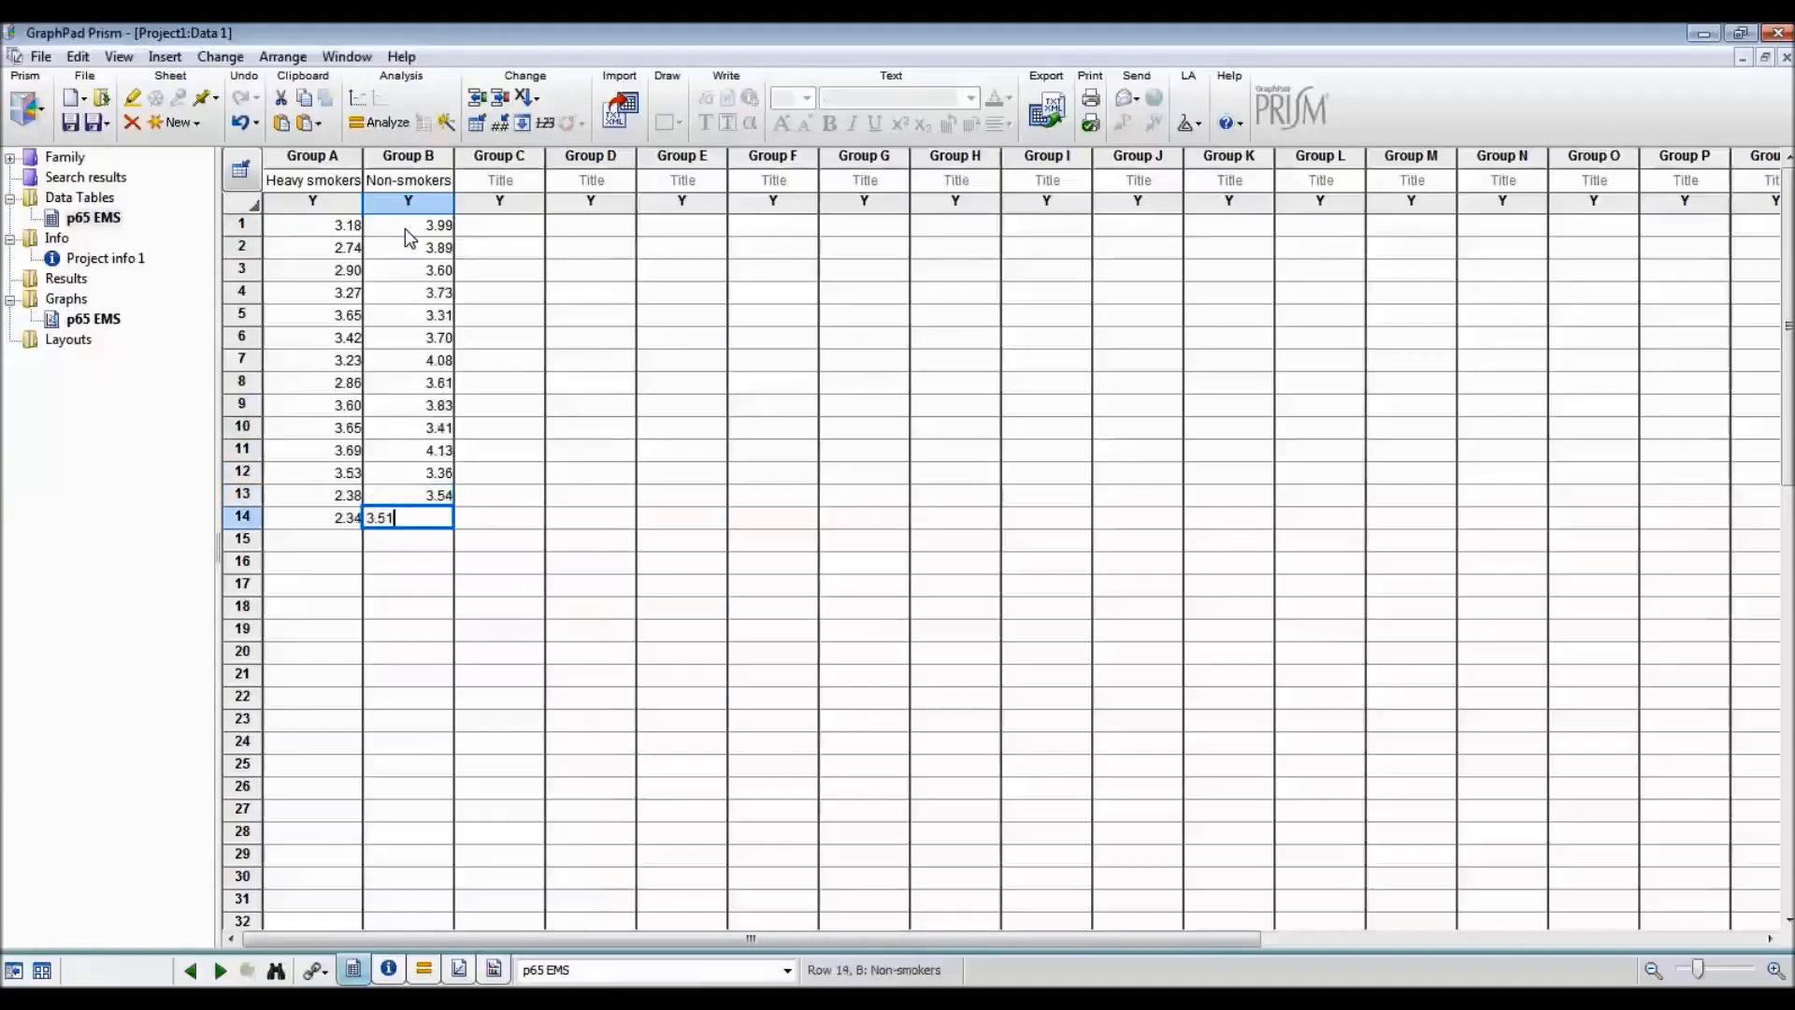
key("Return")
type("2.71")
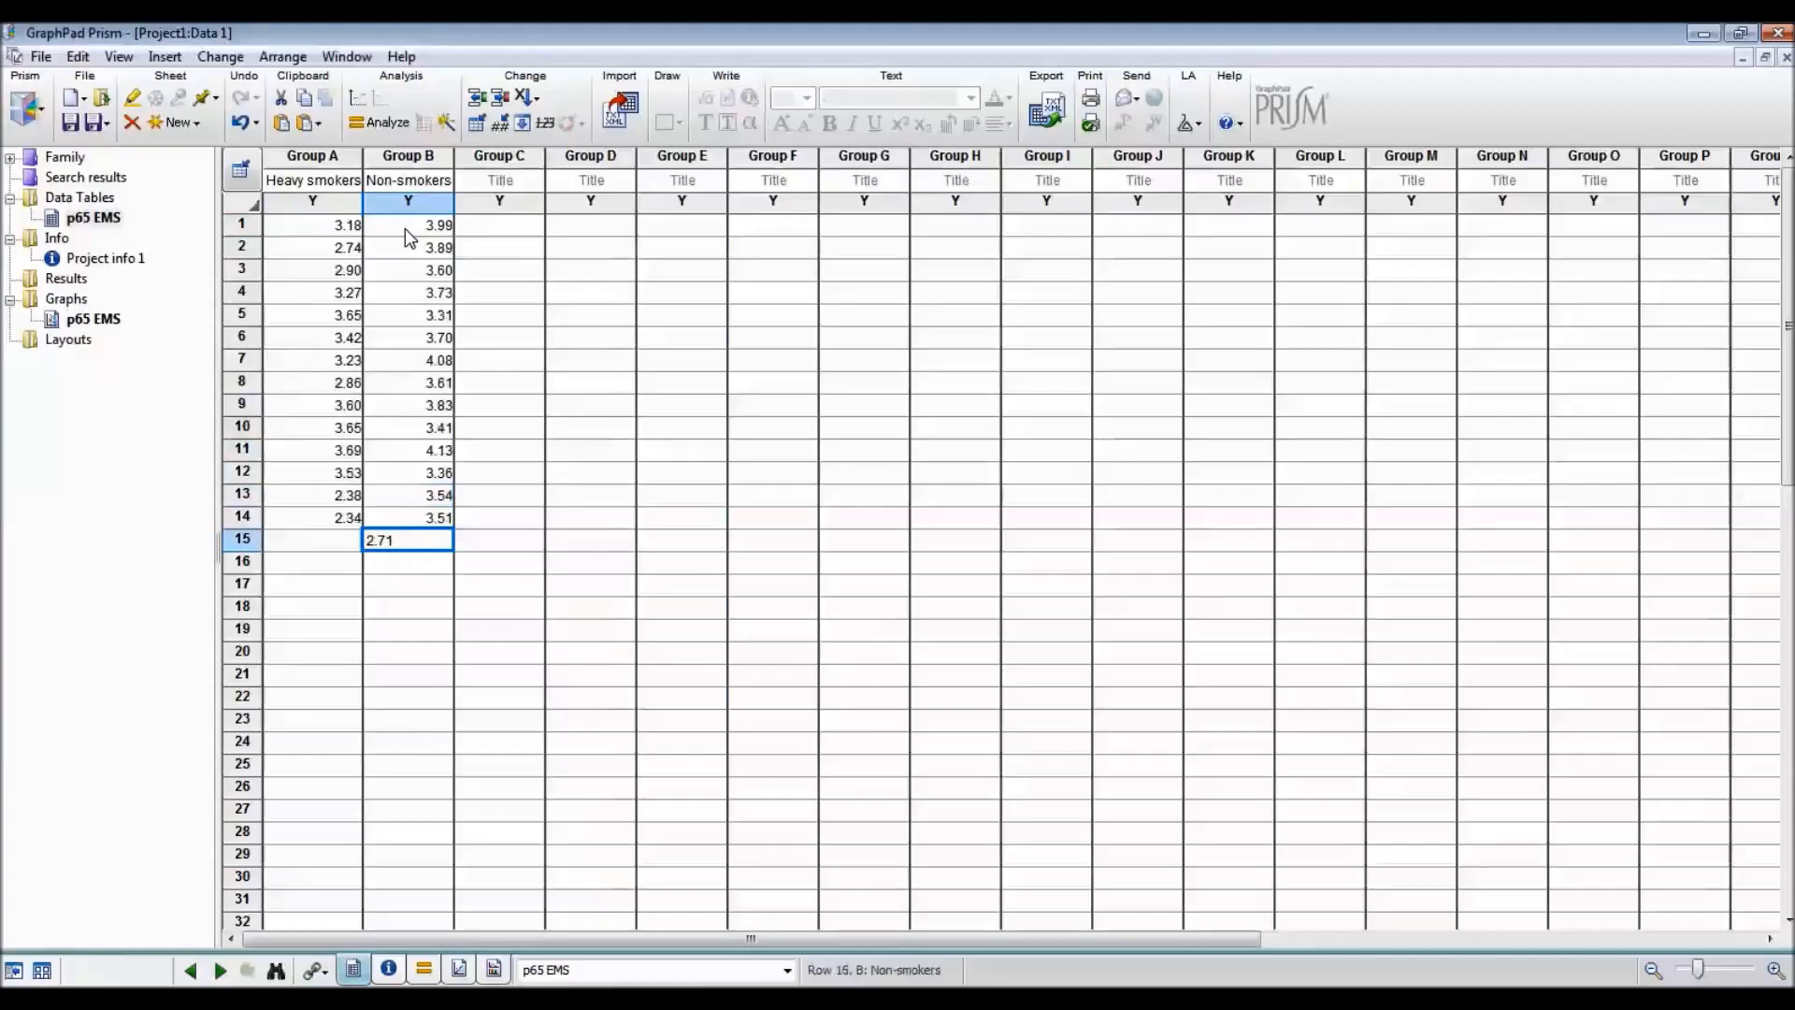
key("Return")
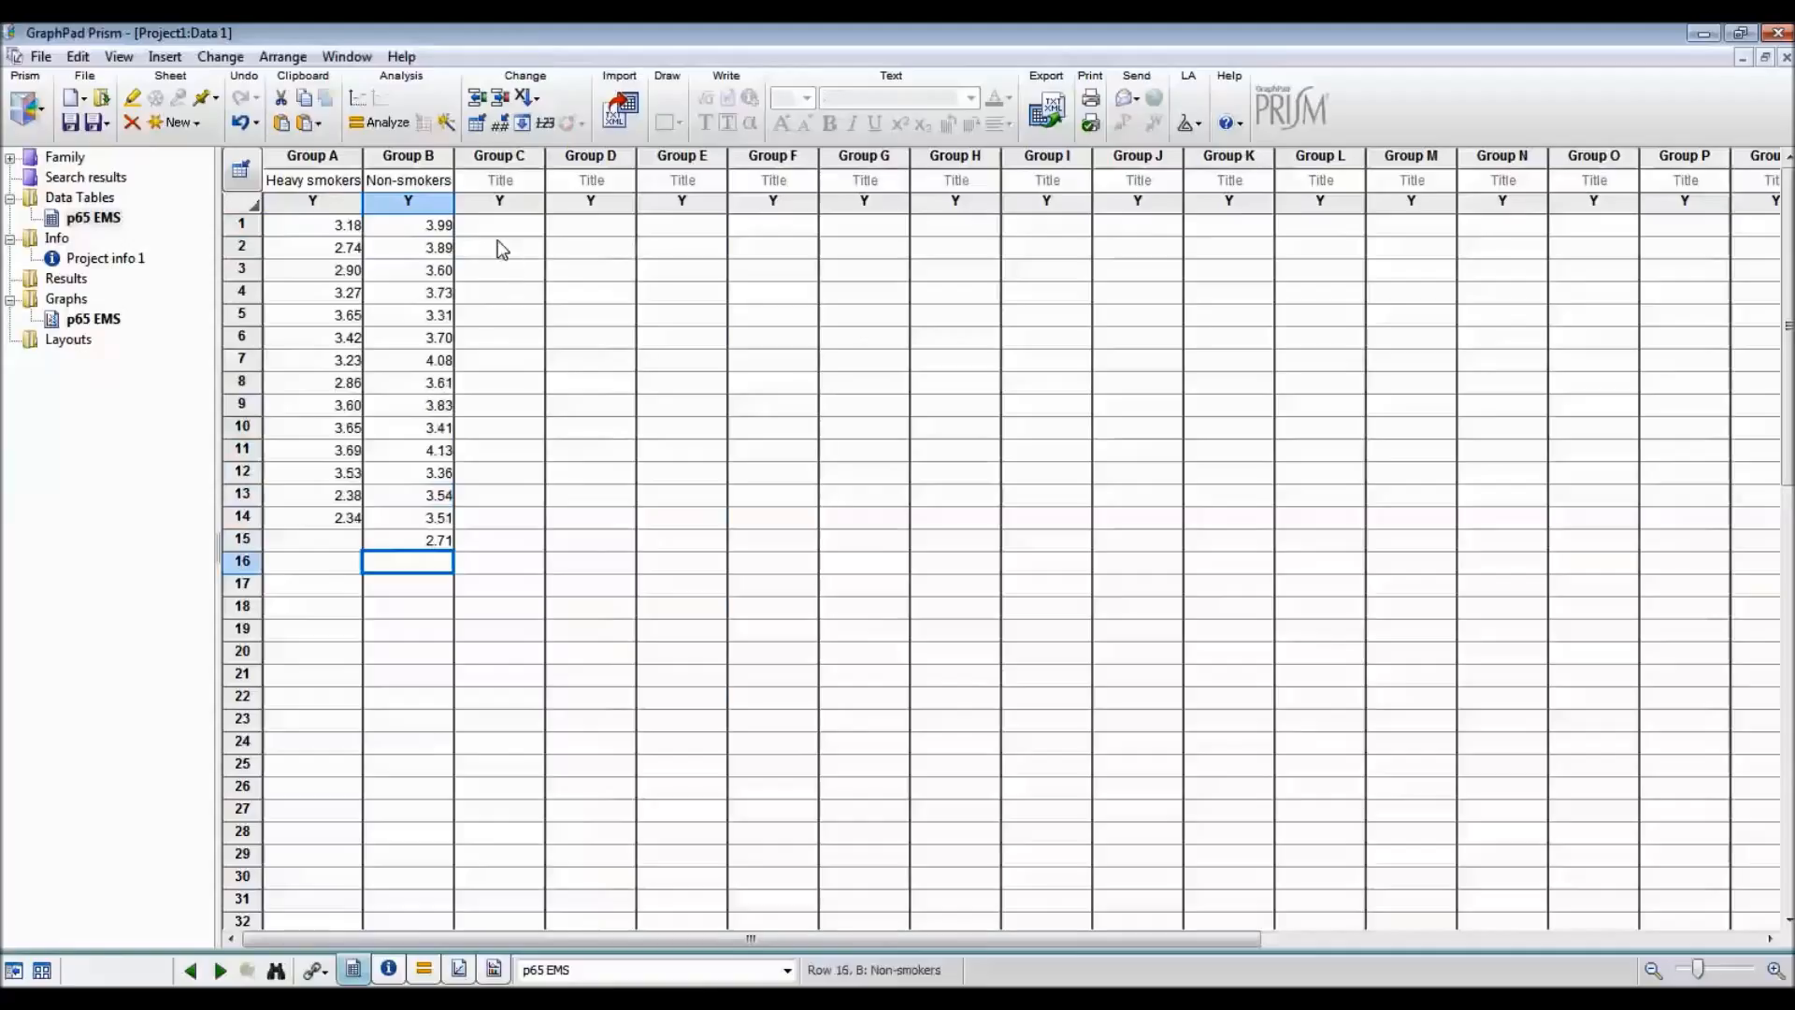
Step: Start a t tests (and nonparametric tests) column analysis on the Heavy smokers and Non-smokers data sets
left_click(375, 128)
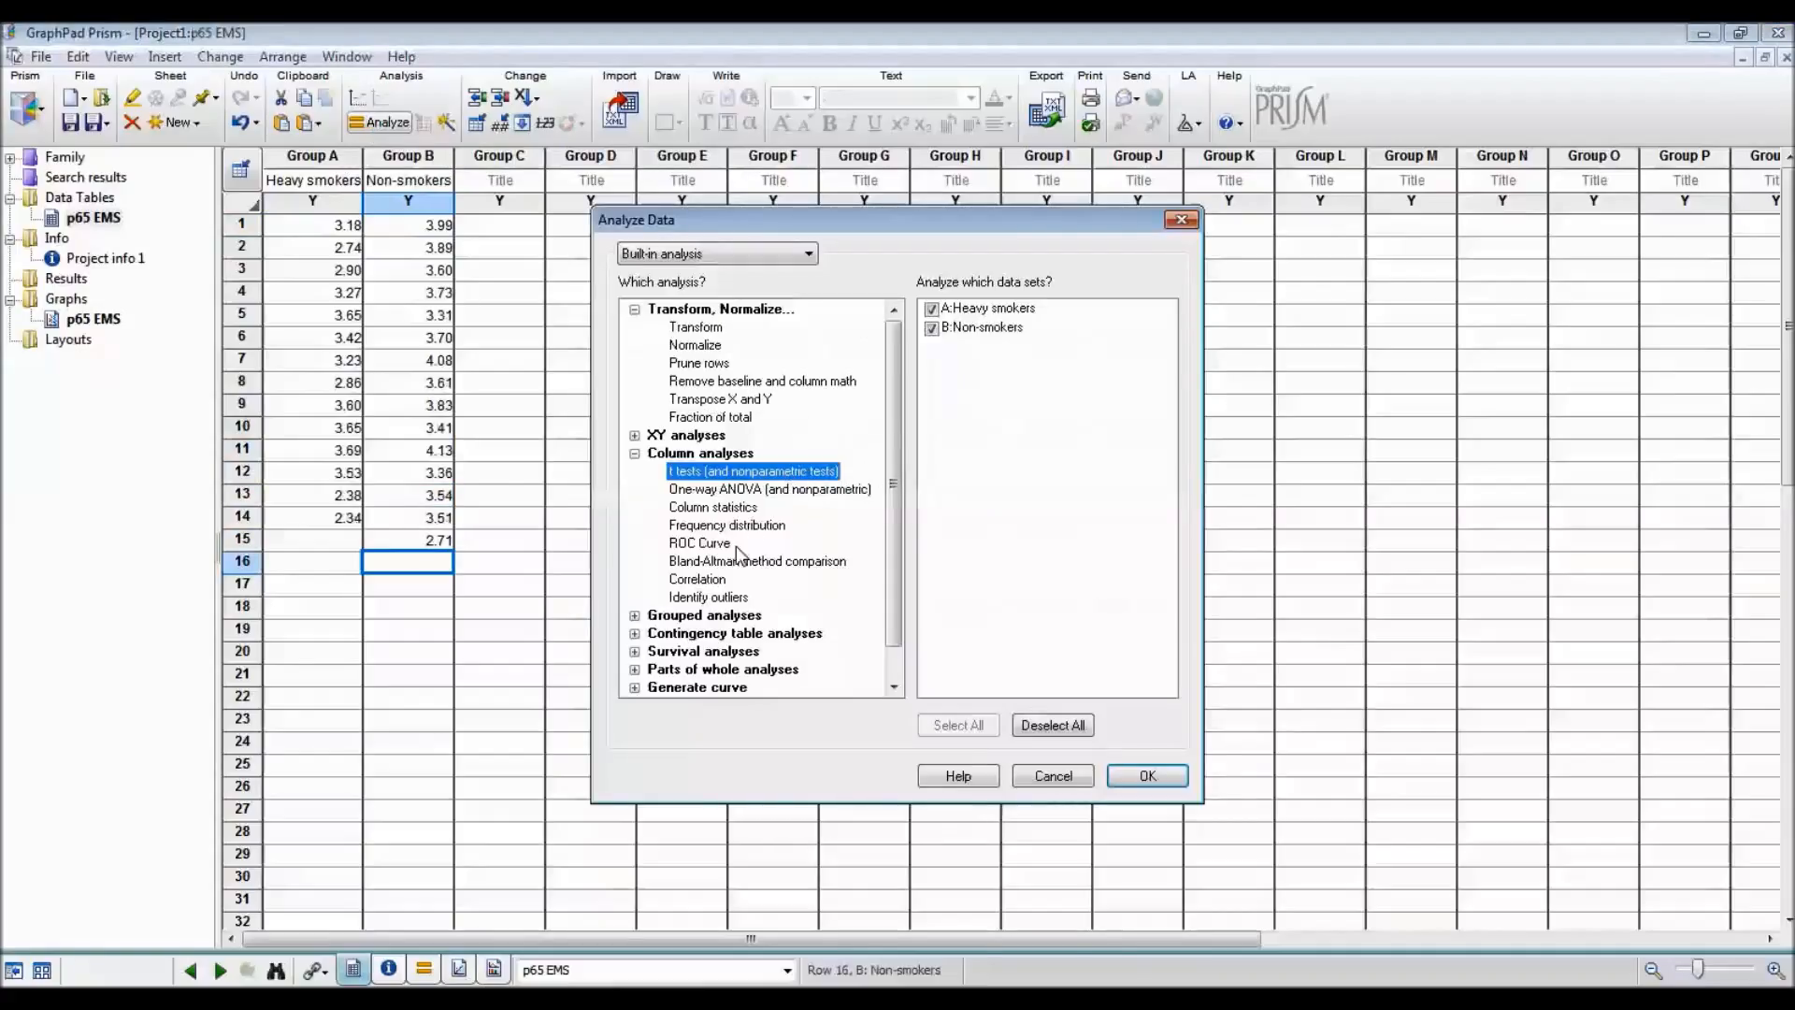
double_click(669, 454)
double_click(668, 456)
left_click(1146, 781)
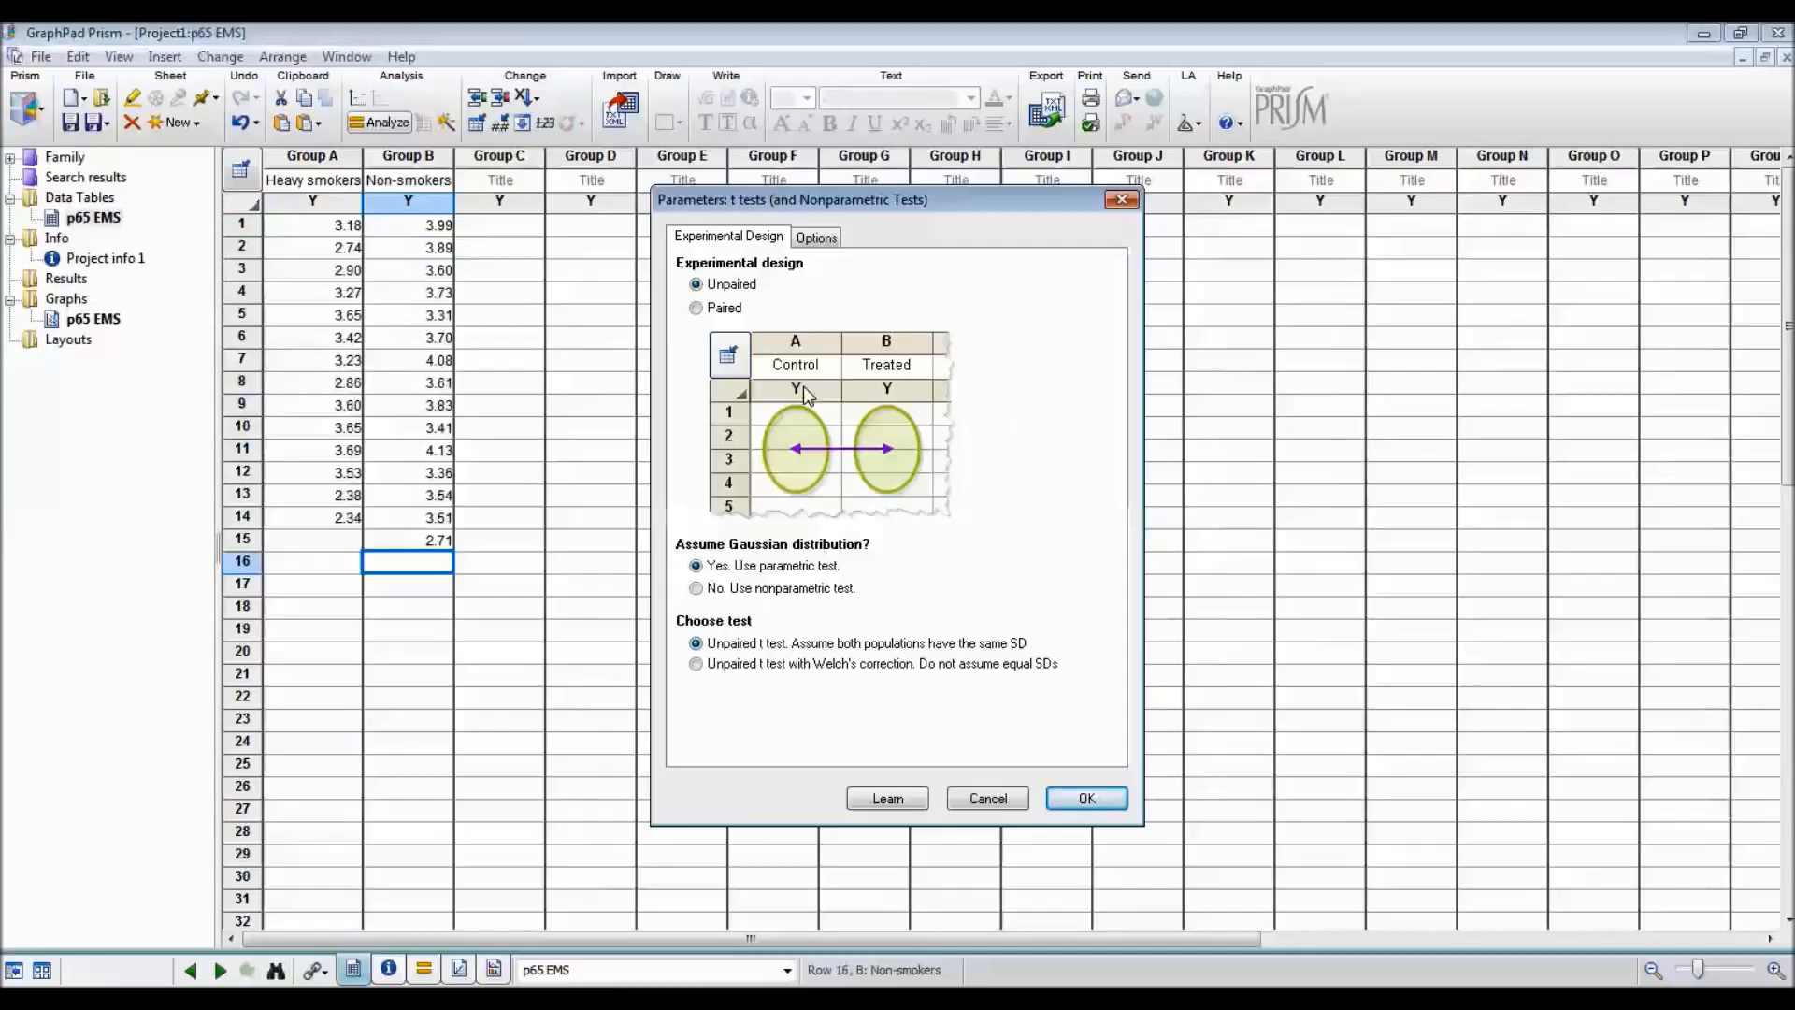
Step: Run the unpaired t test with descriptive statistics for each data set and differences reported as Heavy smokers - Non-smokers
left_click(826, 241)
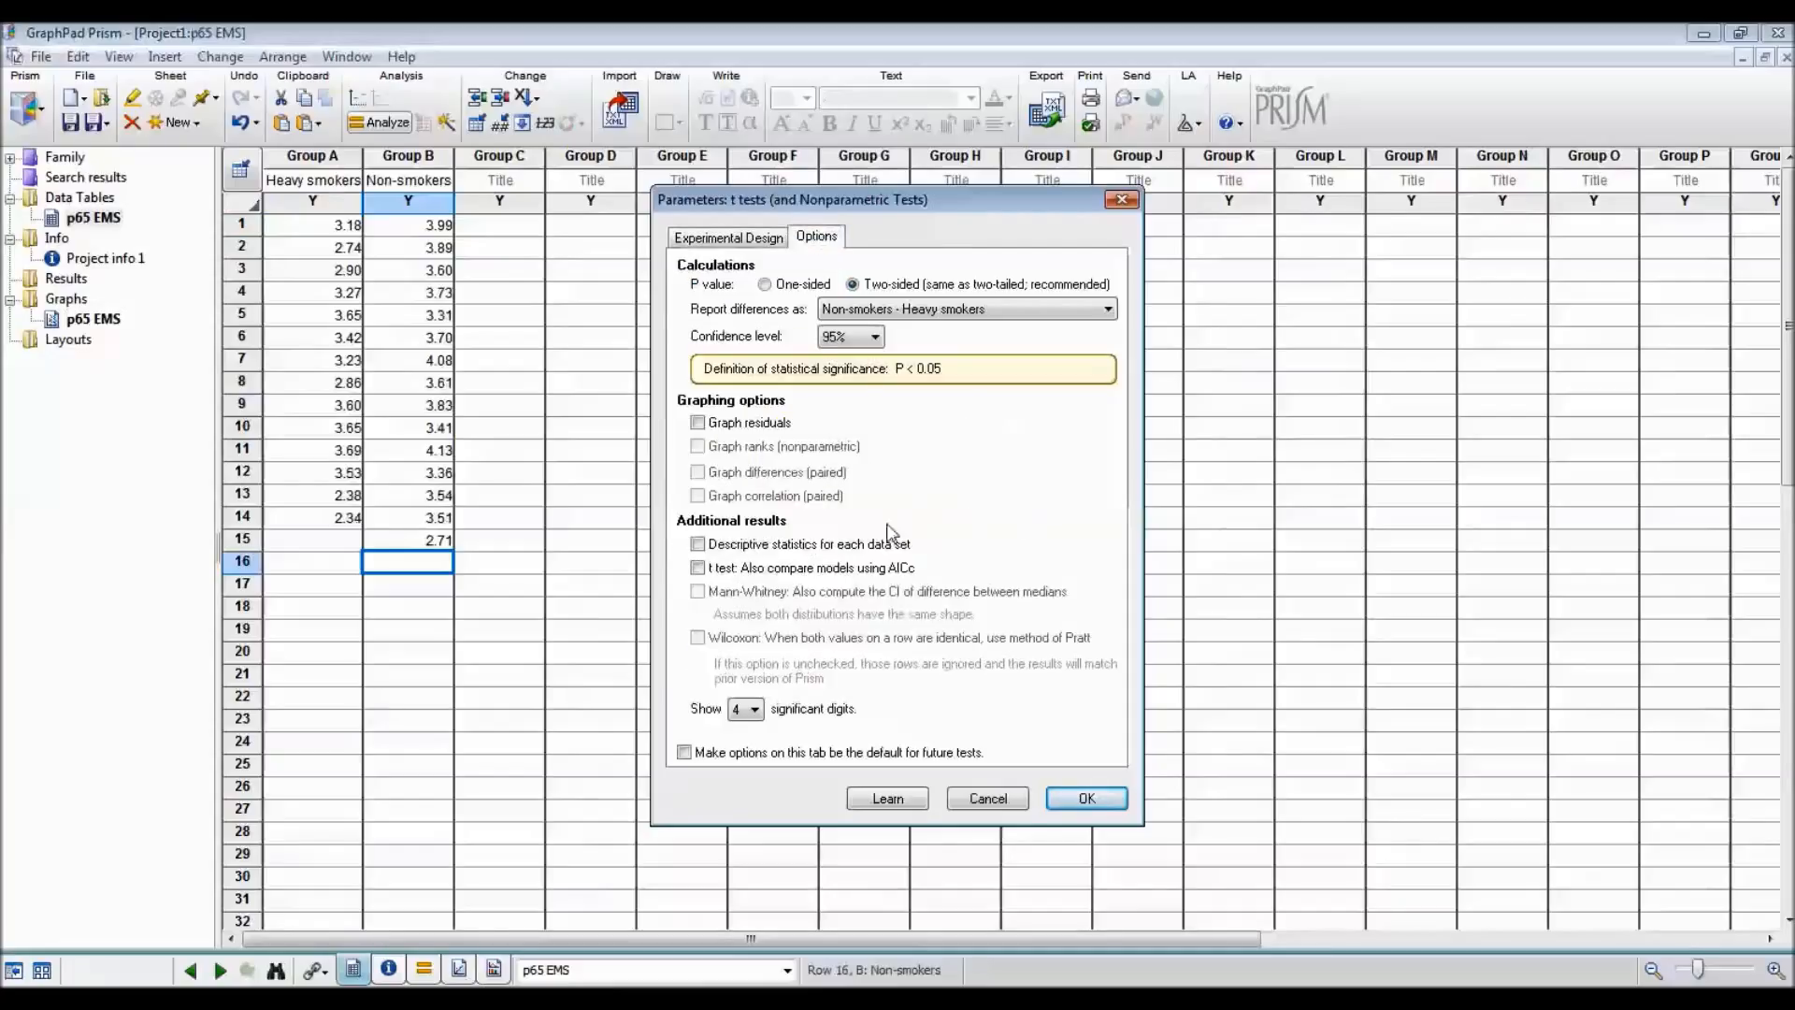
left_click(810, 550)
left_click(1057, 308)
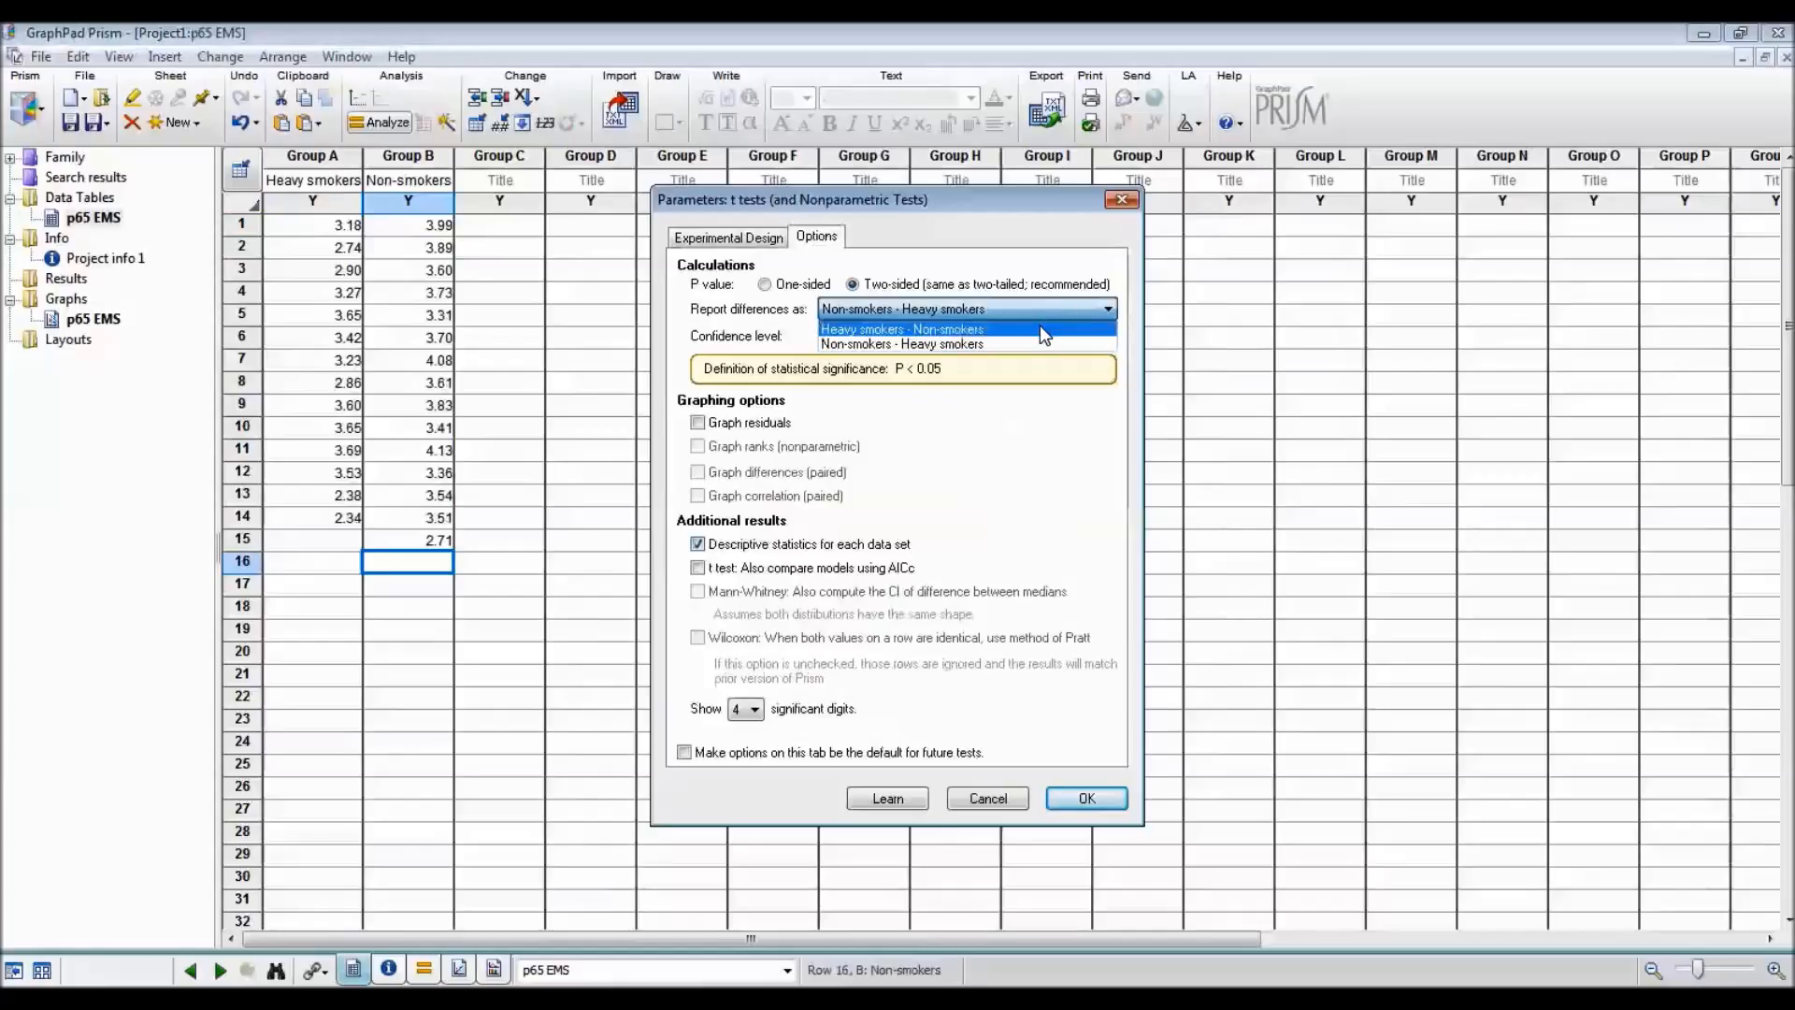
left_click(1040, 325)
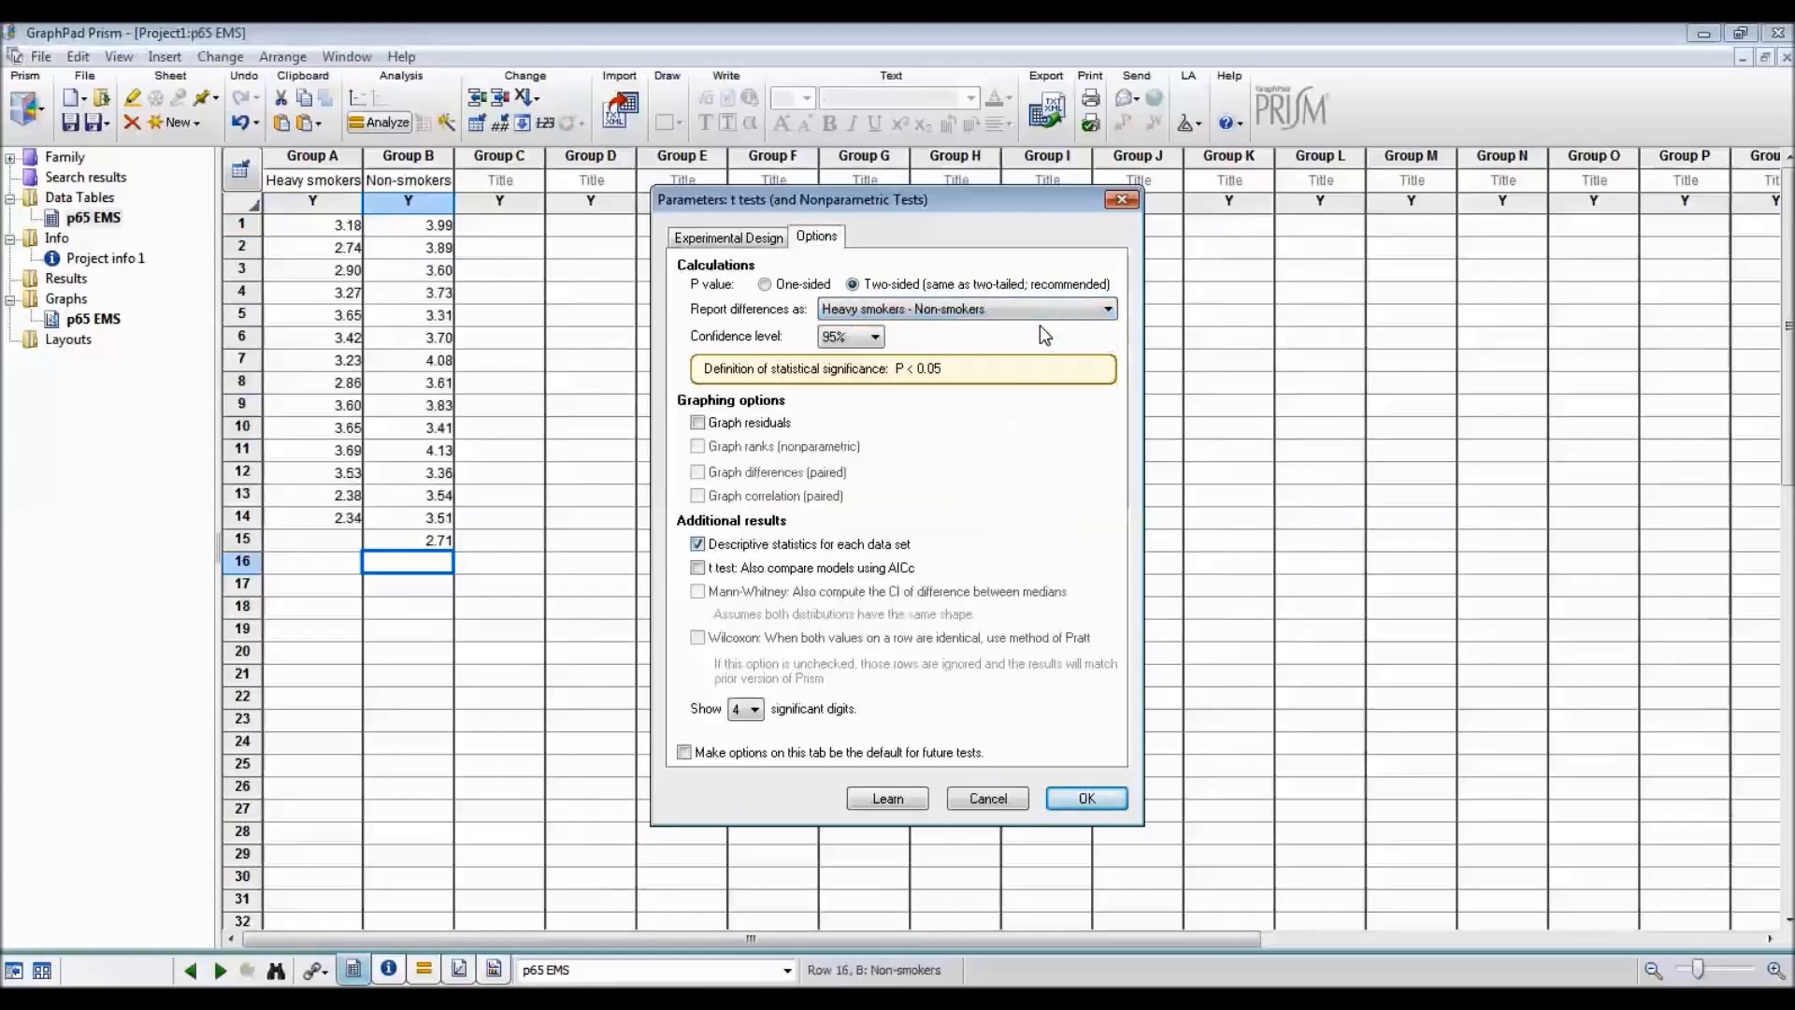
left_click(1085, 801)
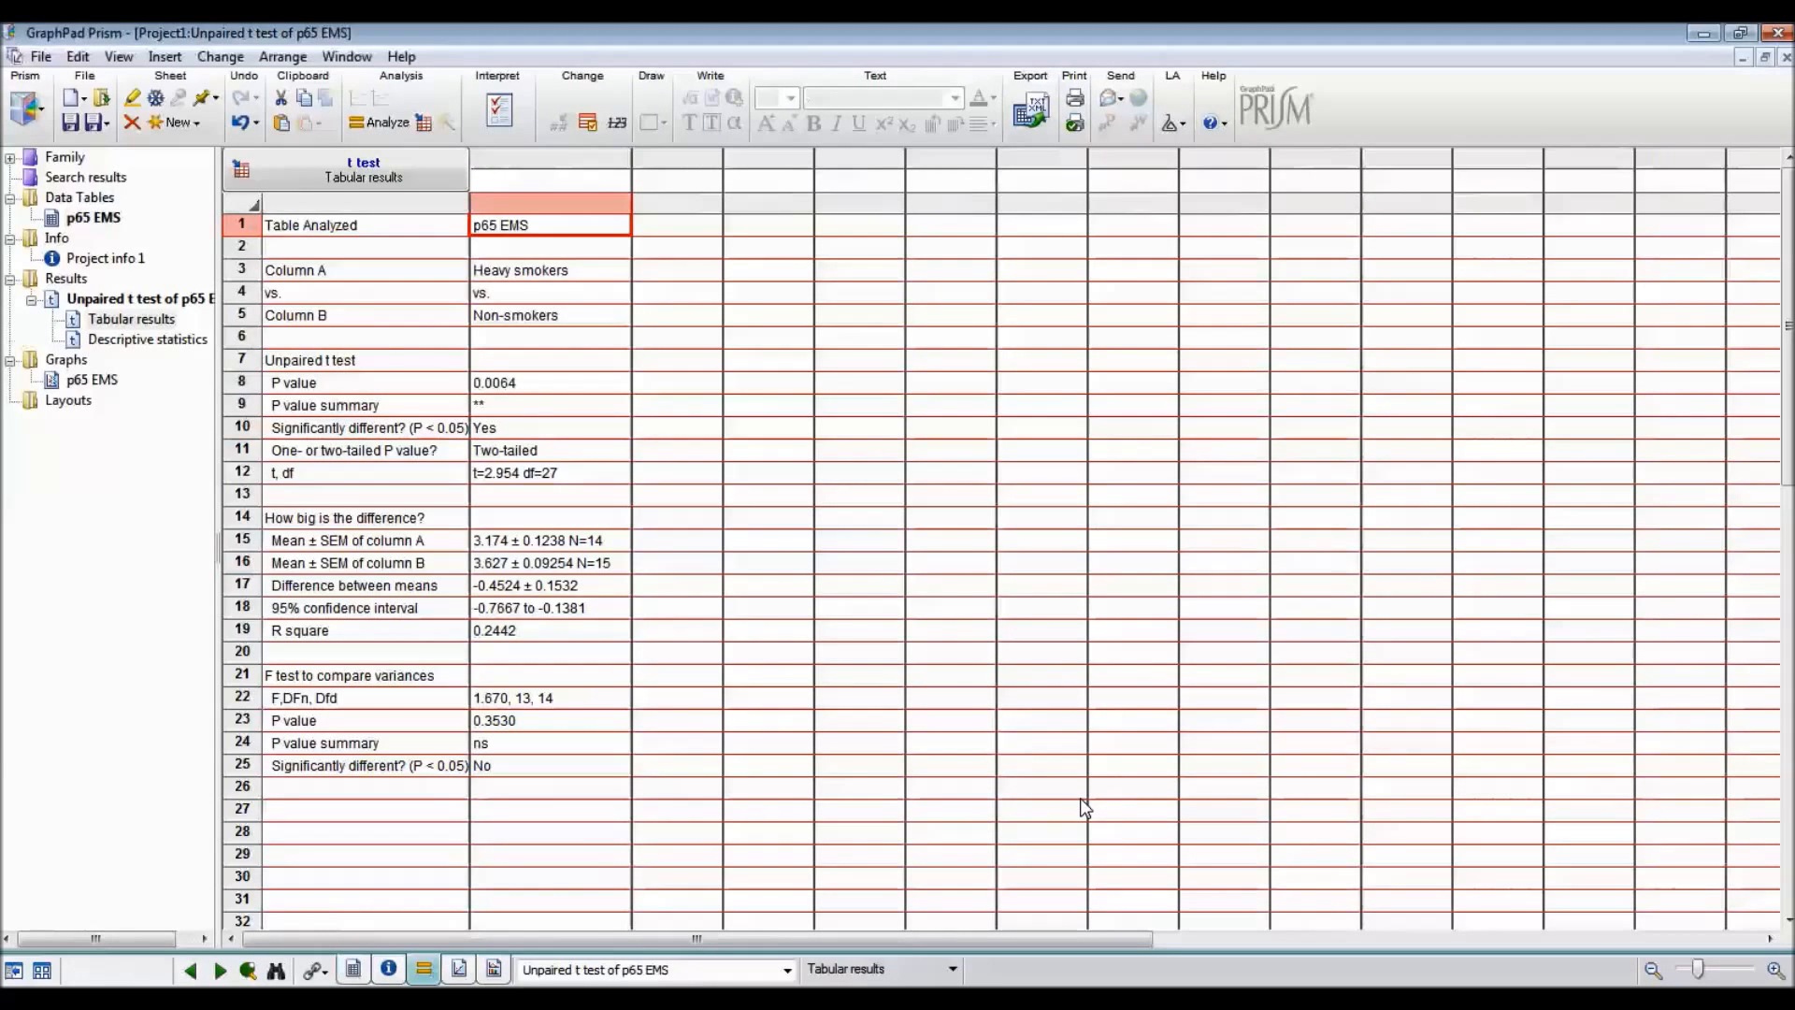
Step: Examine the descriptive statistics and the t test's P value, t and df, group means, mean difference and 95% confidence interval
left_click(127, 341)
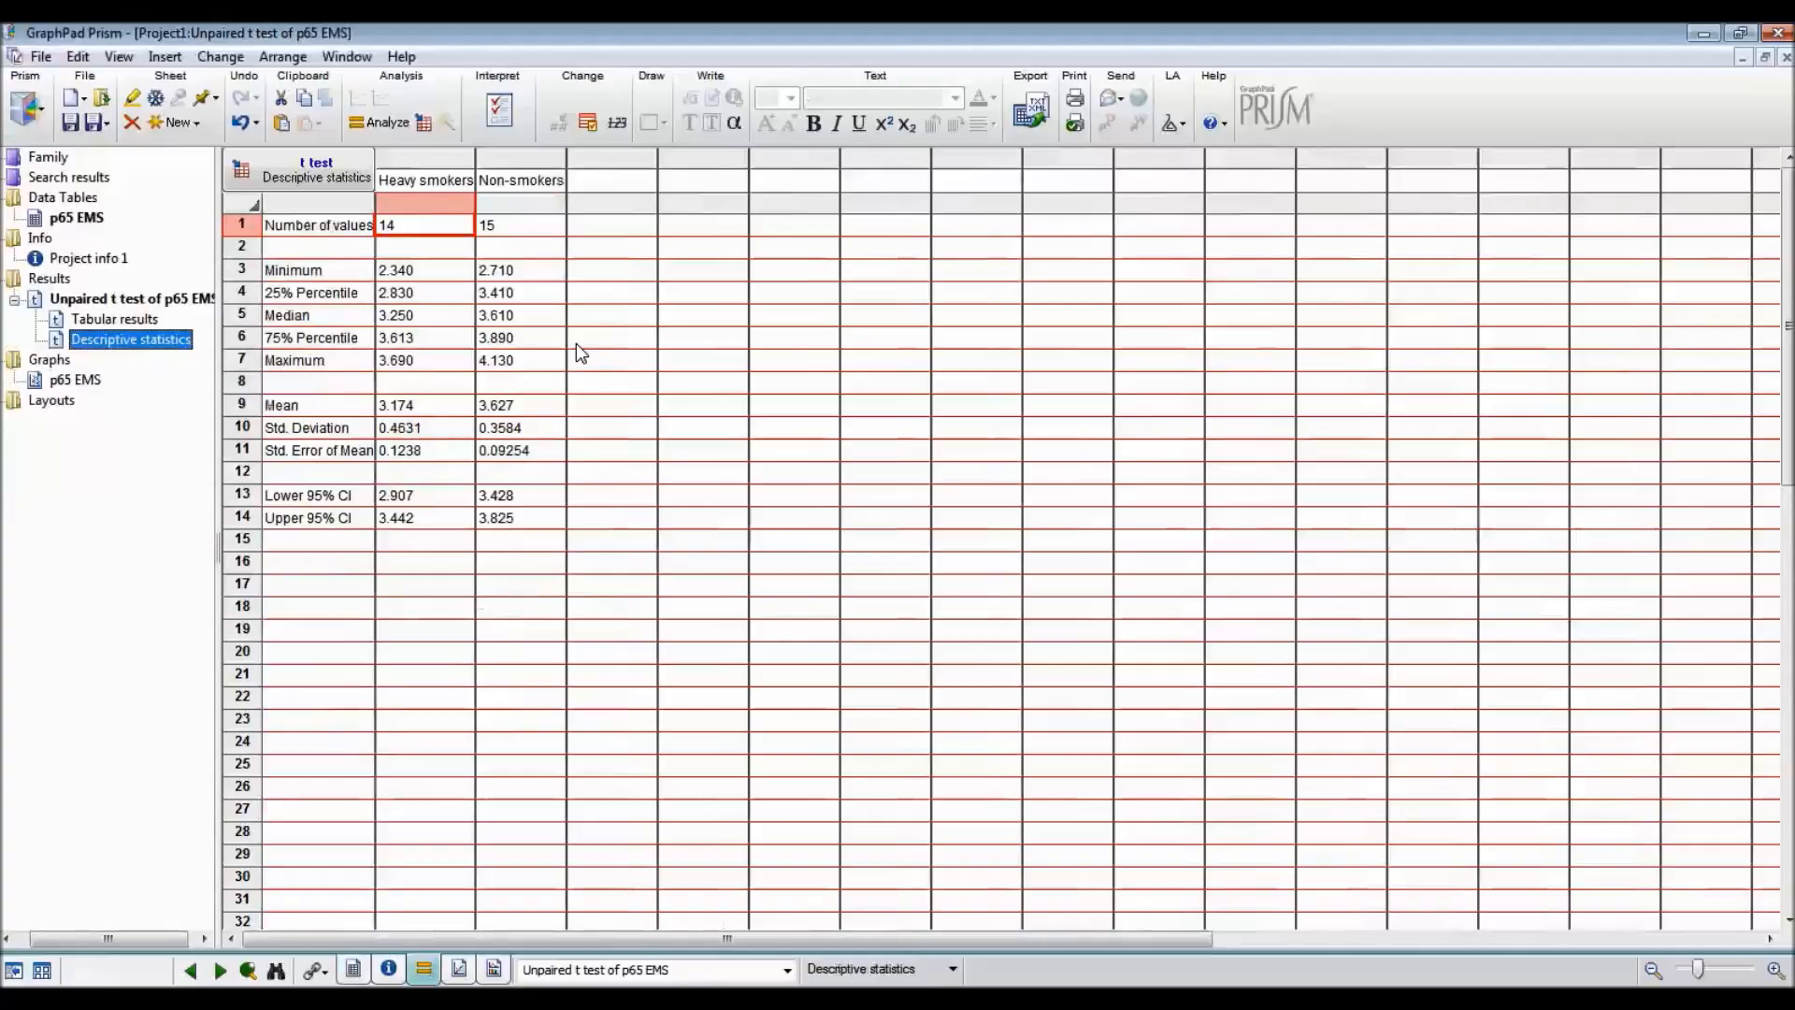
left_click(116, 322)
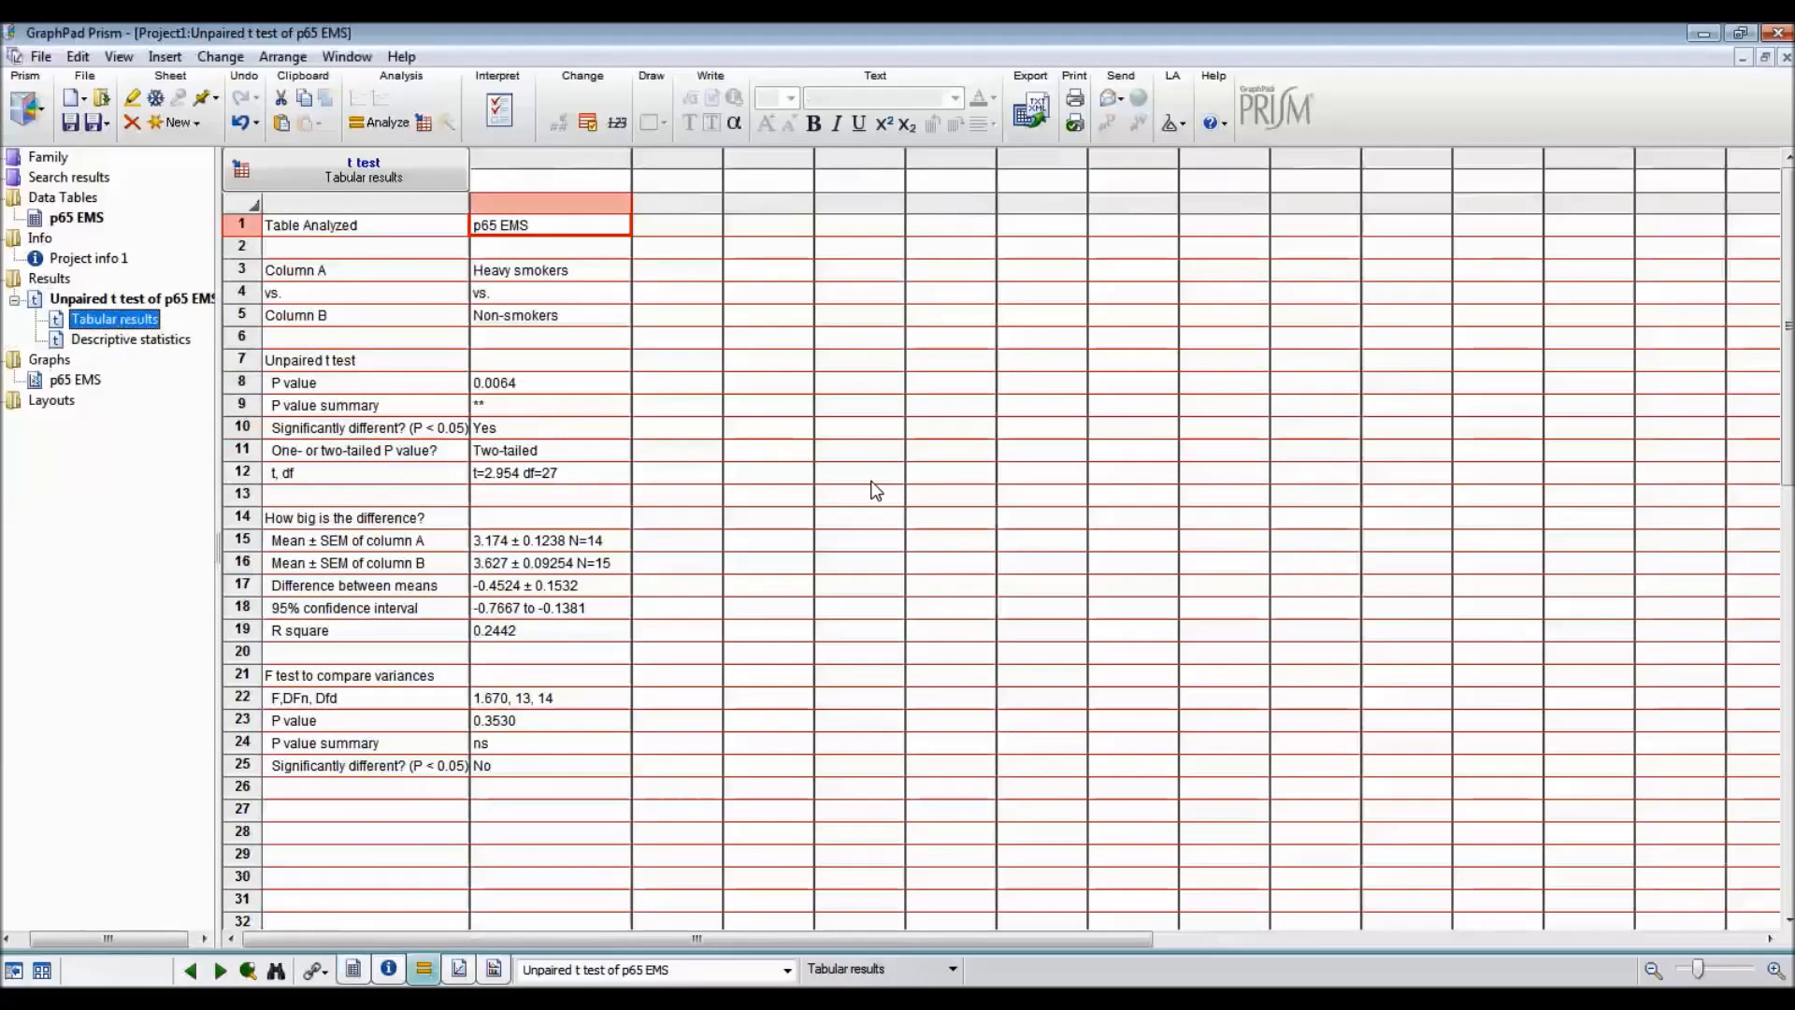
left_click(593, 383)
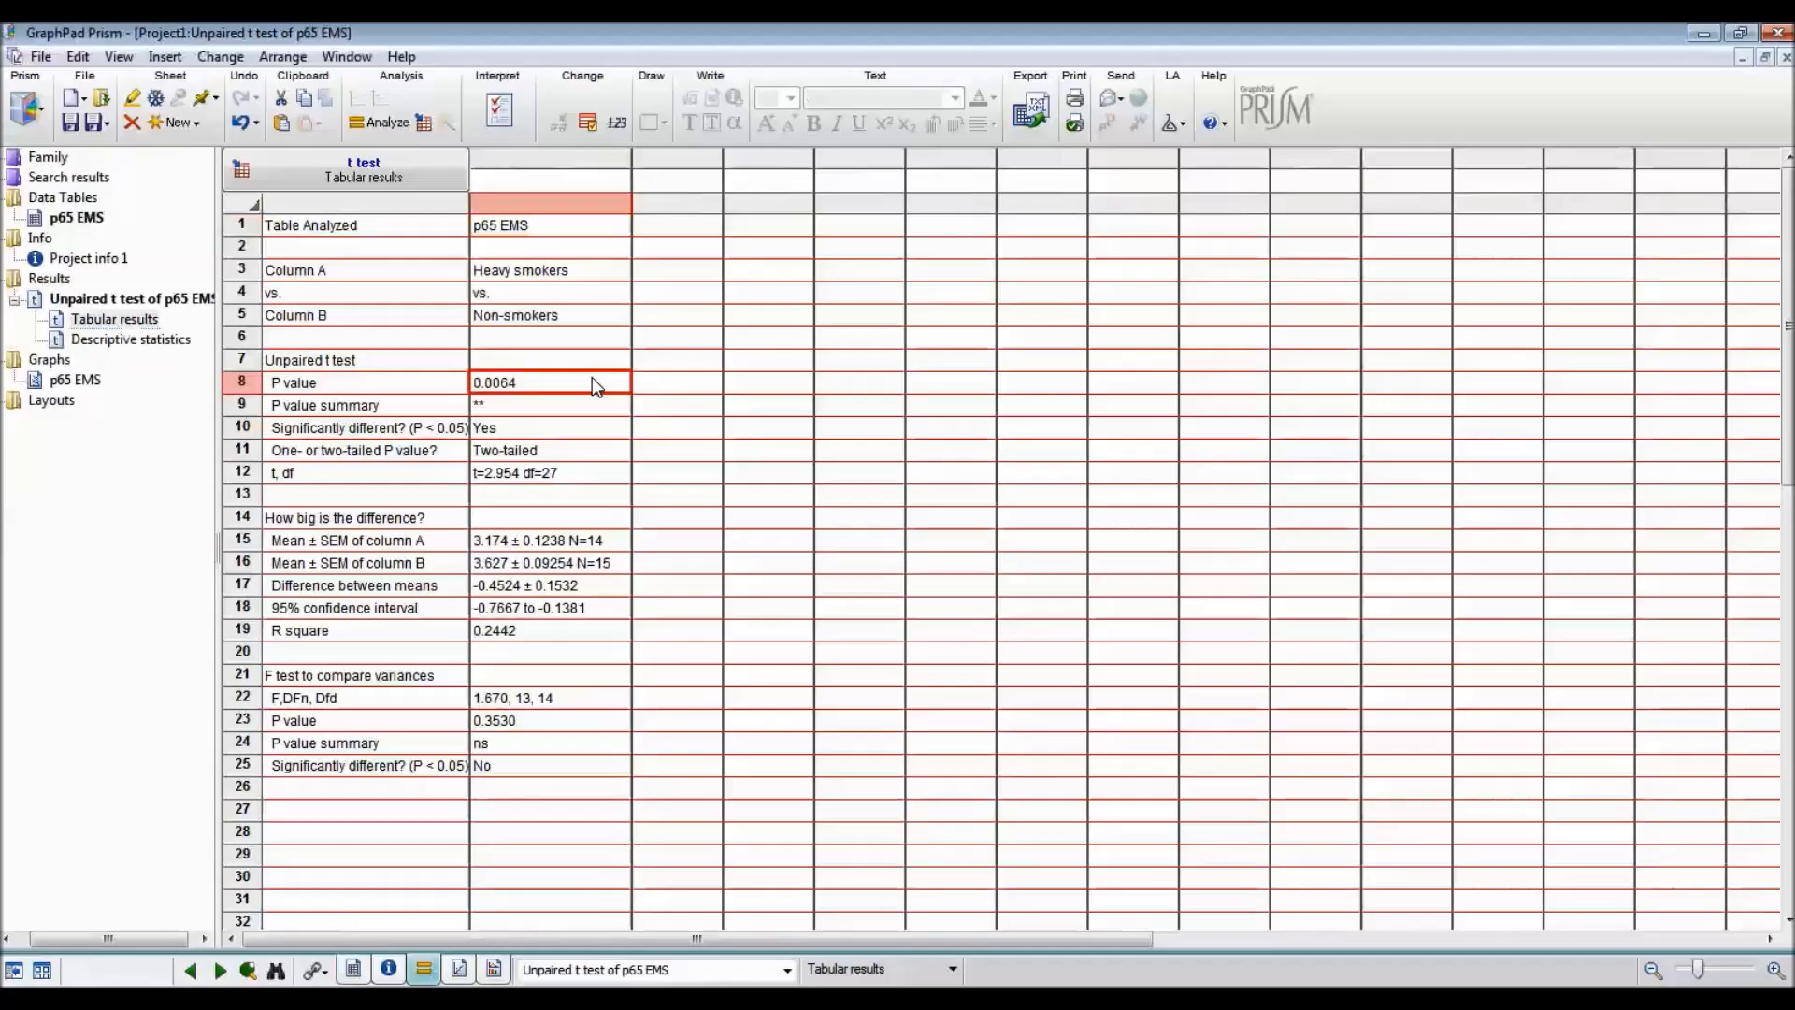
left_click(605, 479)
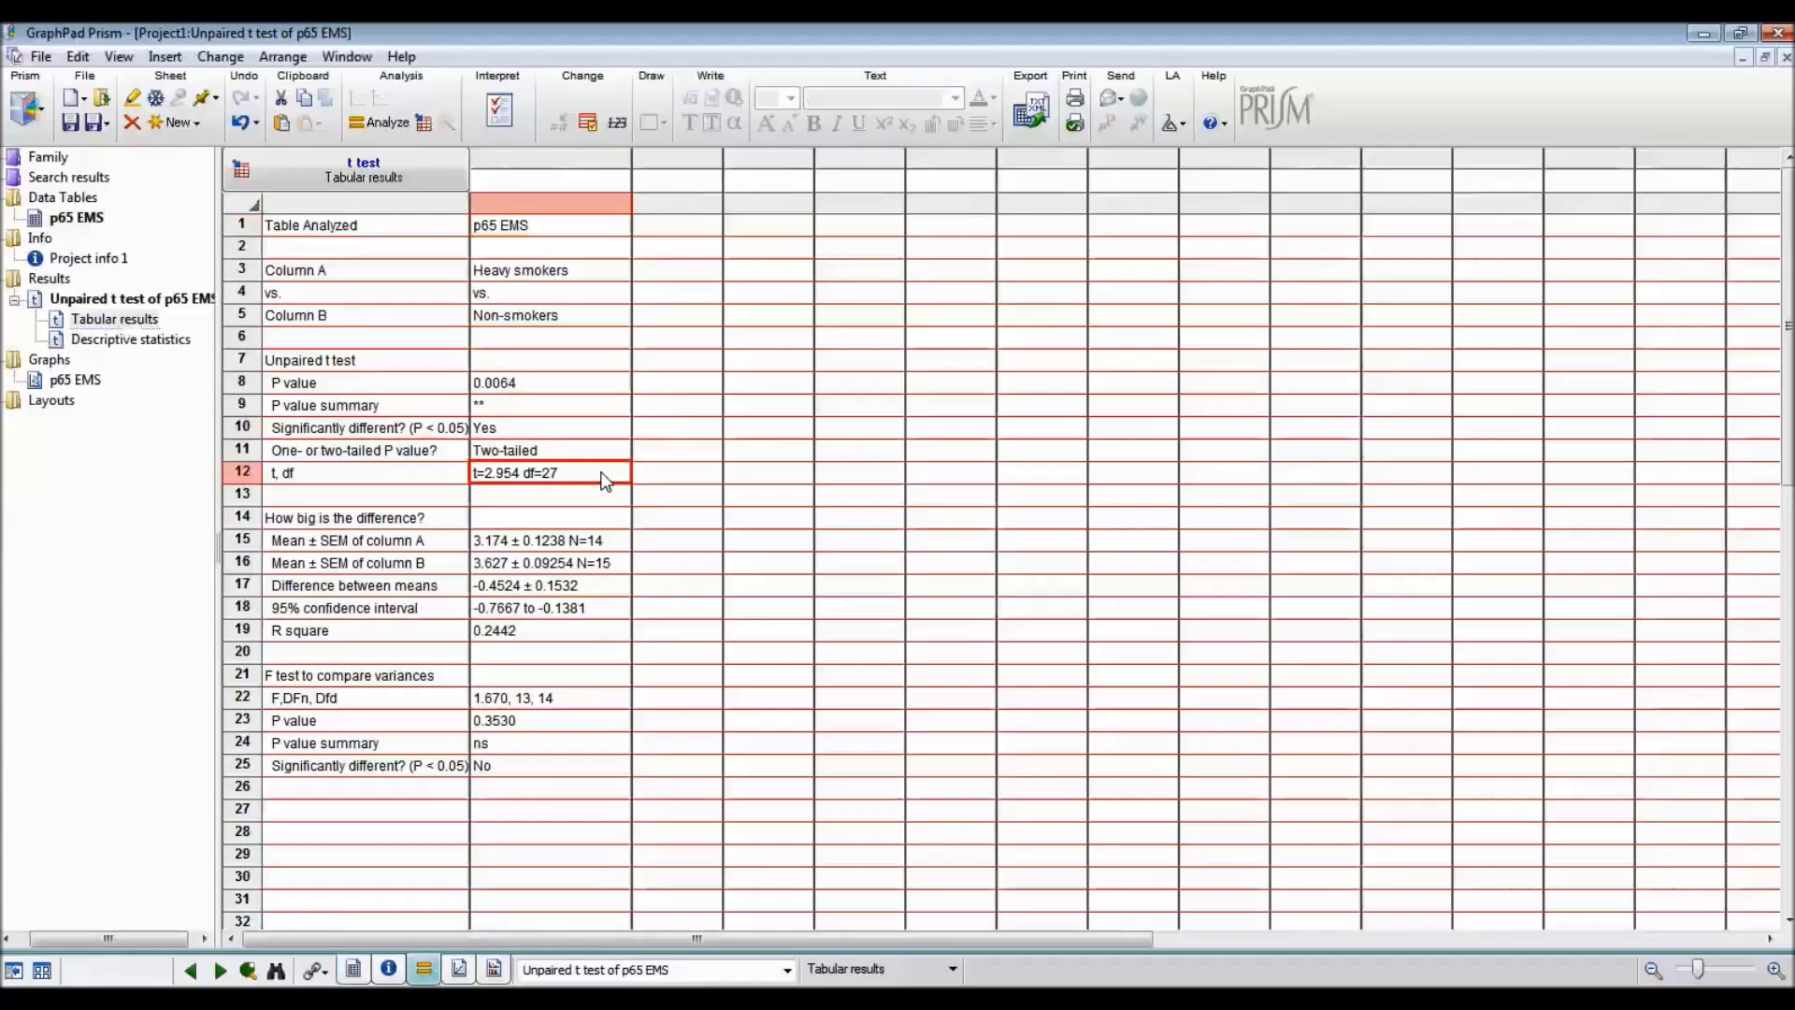
left_click(622, 548)
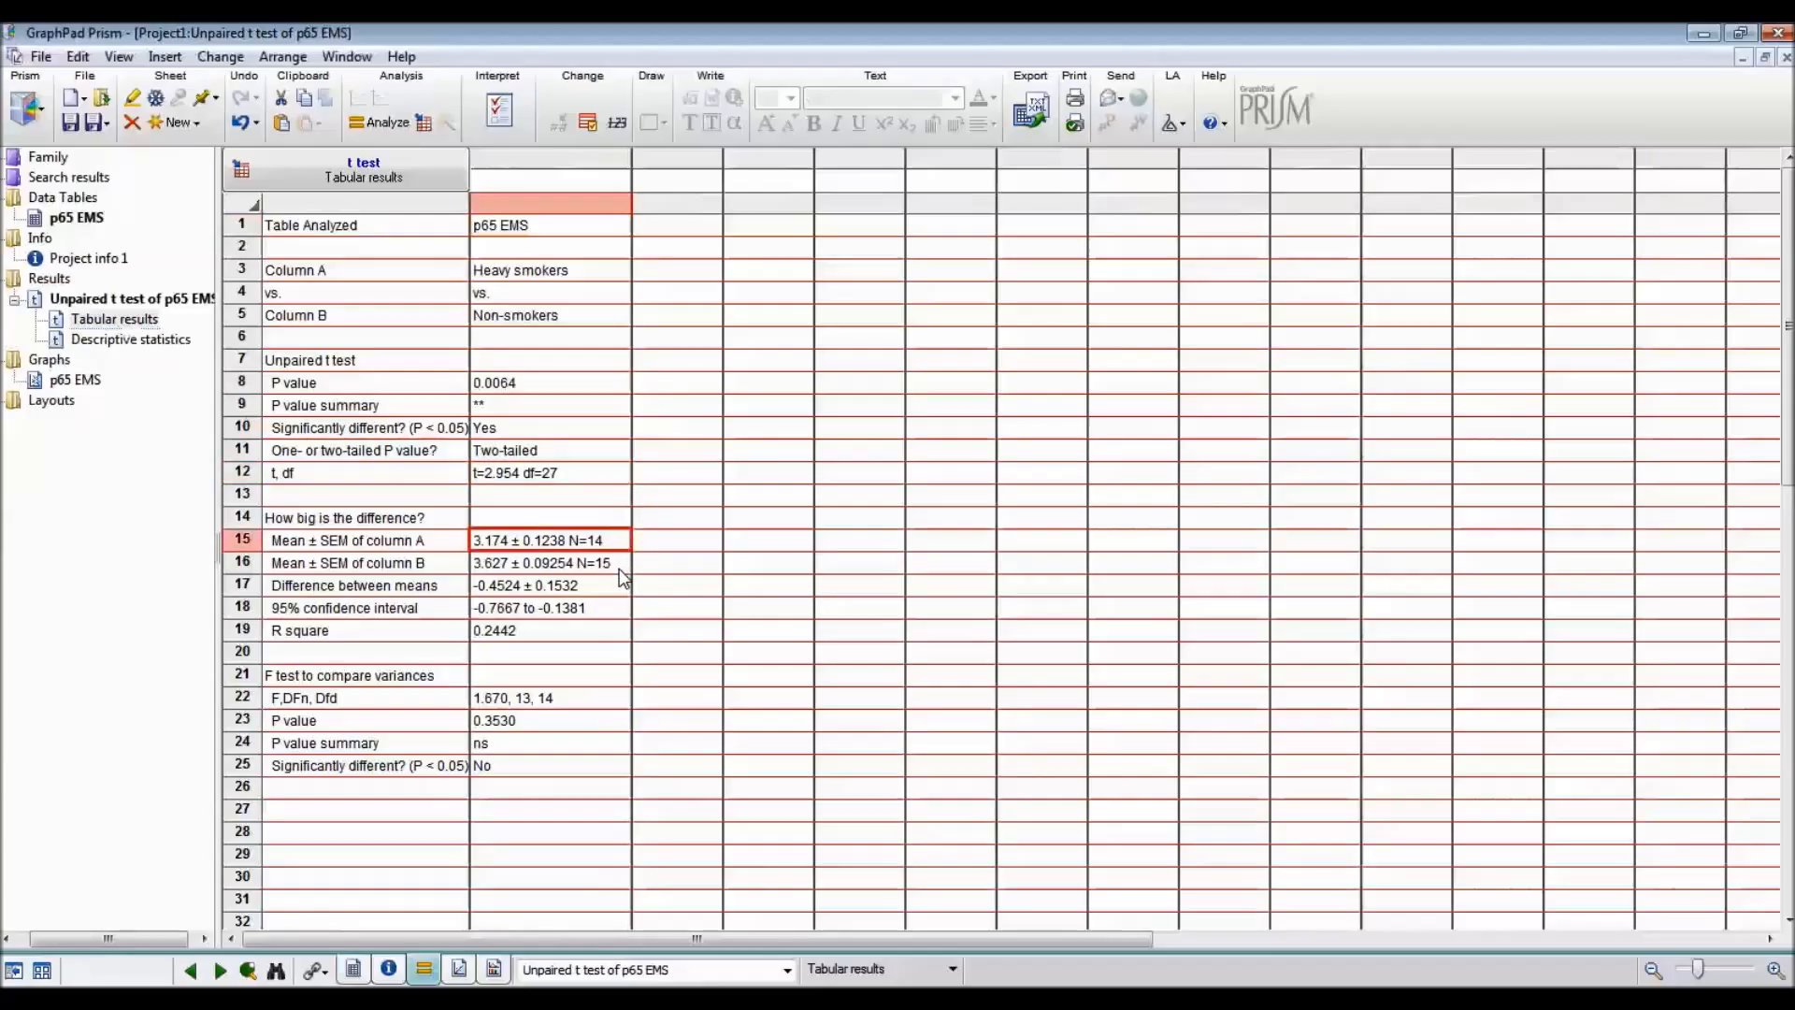
left_click(620, 569)
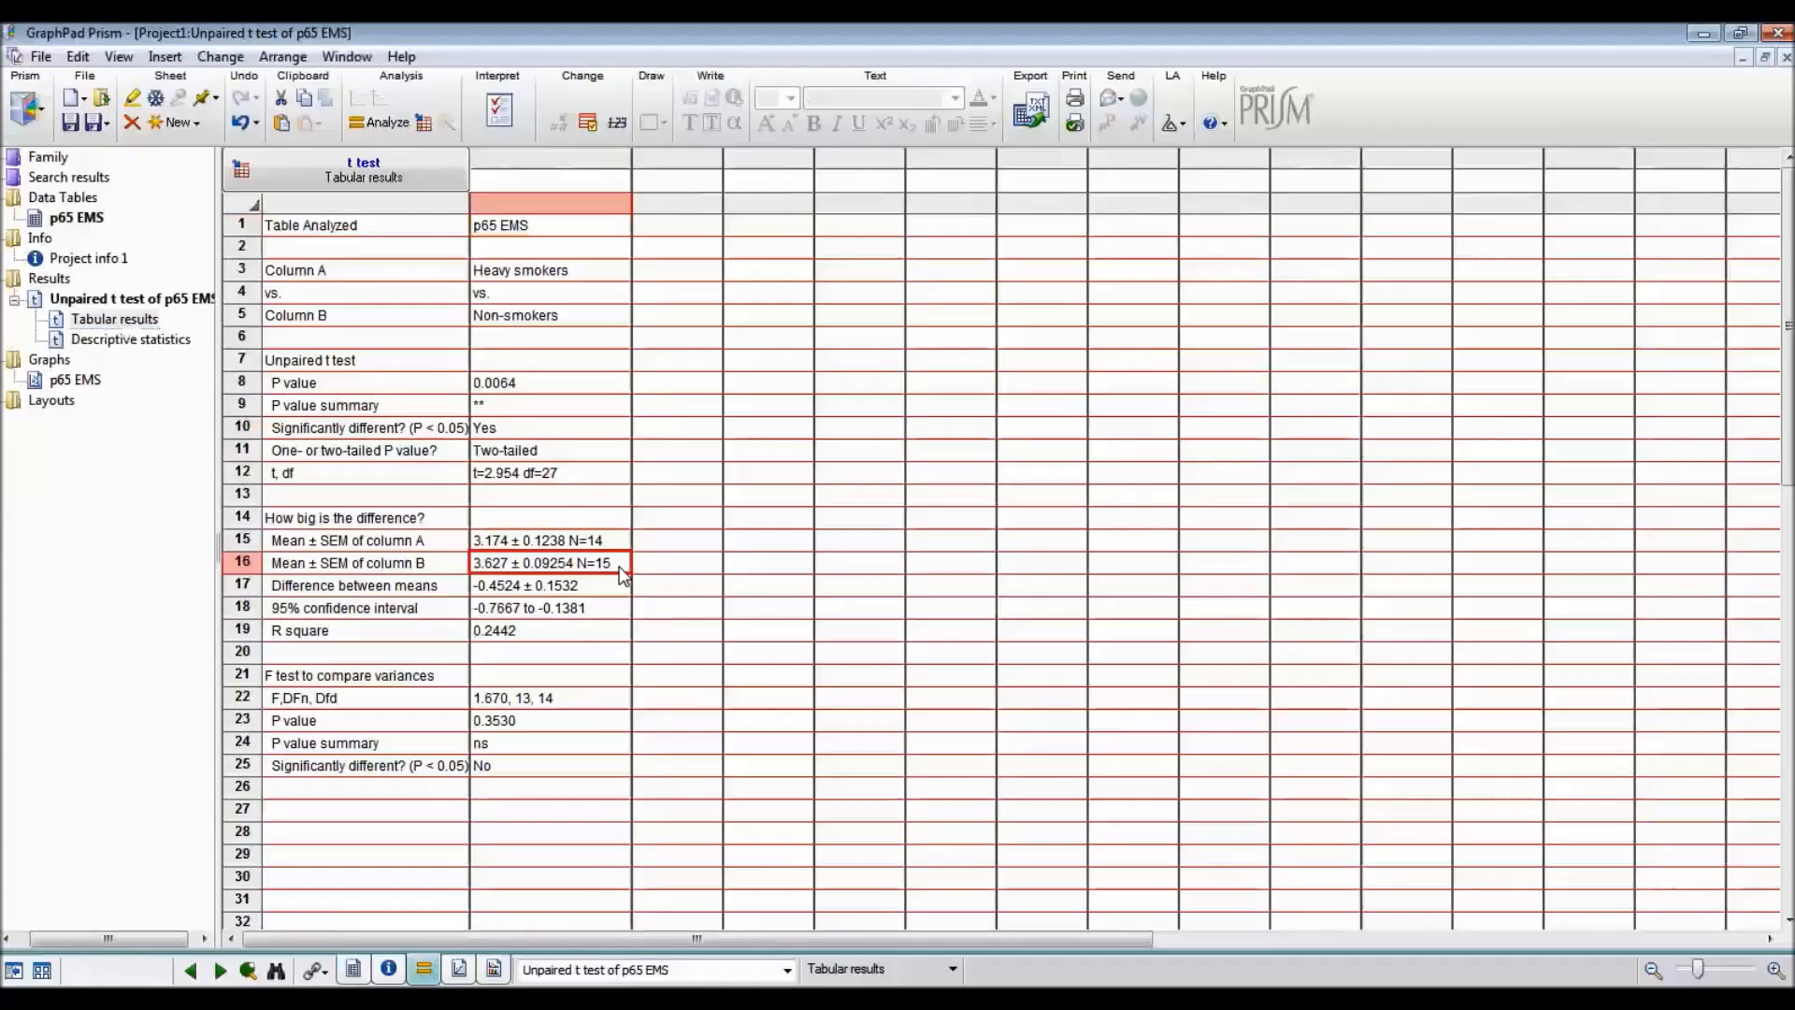
left_click(618, 592)
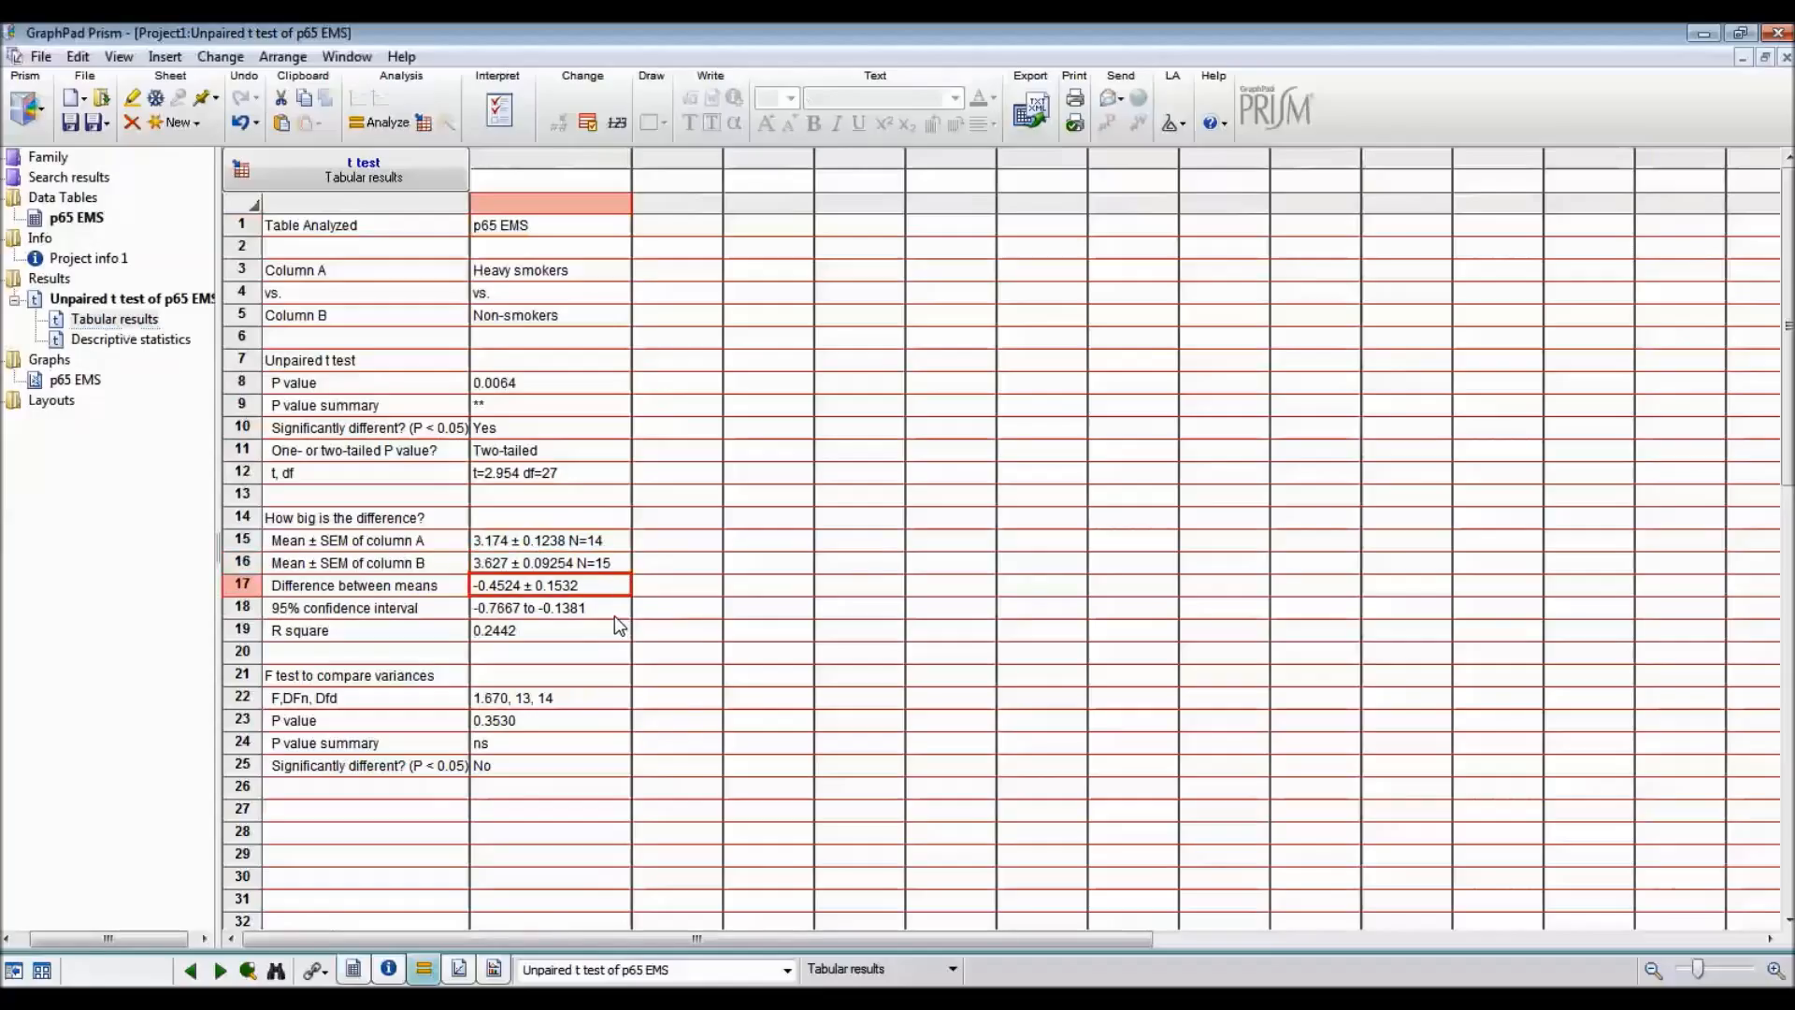
left_click(616, 615)
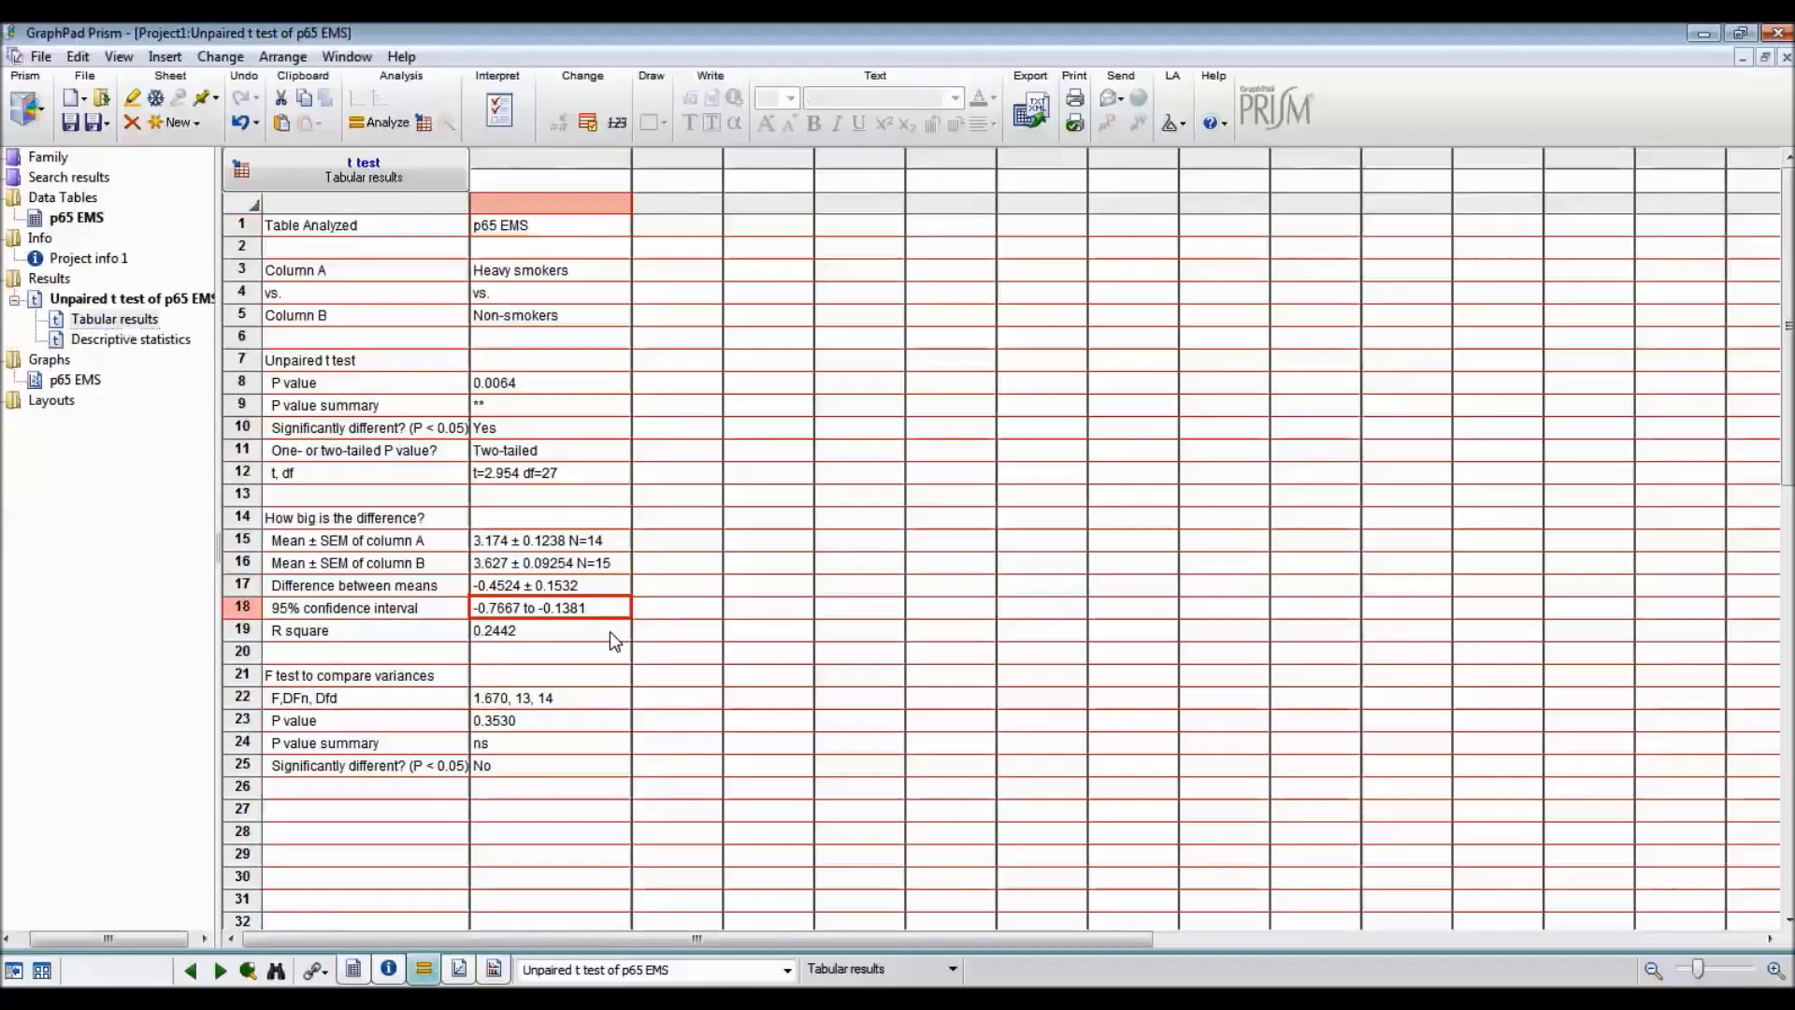
Step: Examine the F test to compare variances and its significance row, and return to the unpaired t test heading
left_click_drag(439, 679, 533, 766)
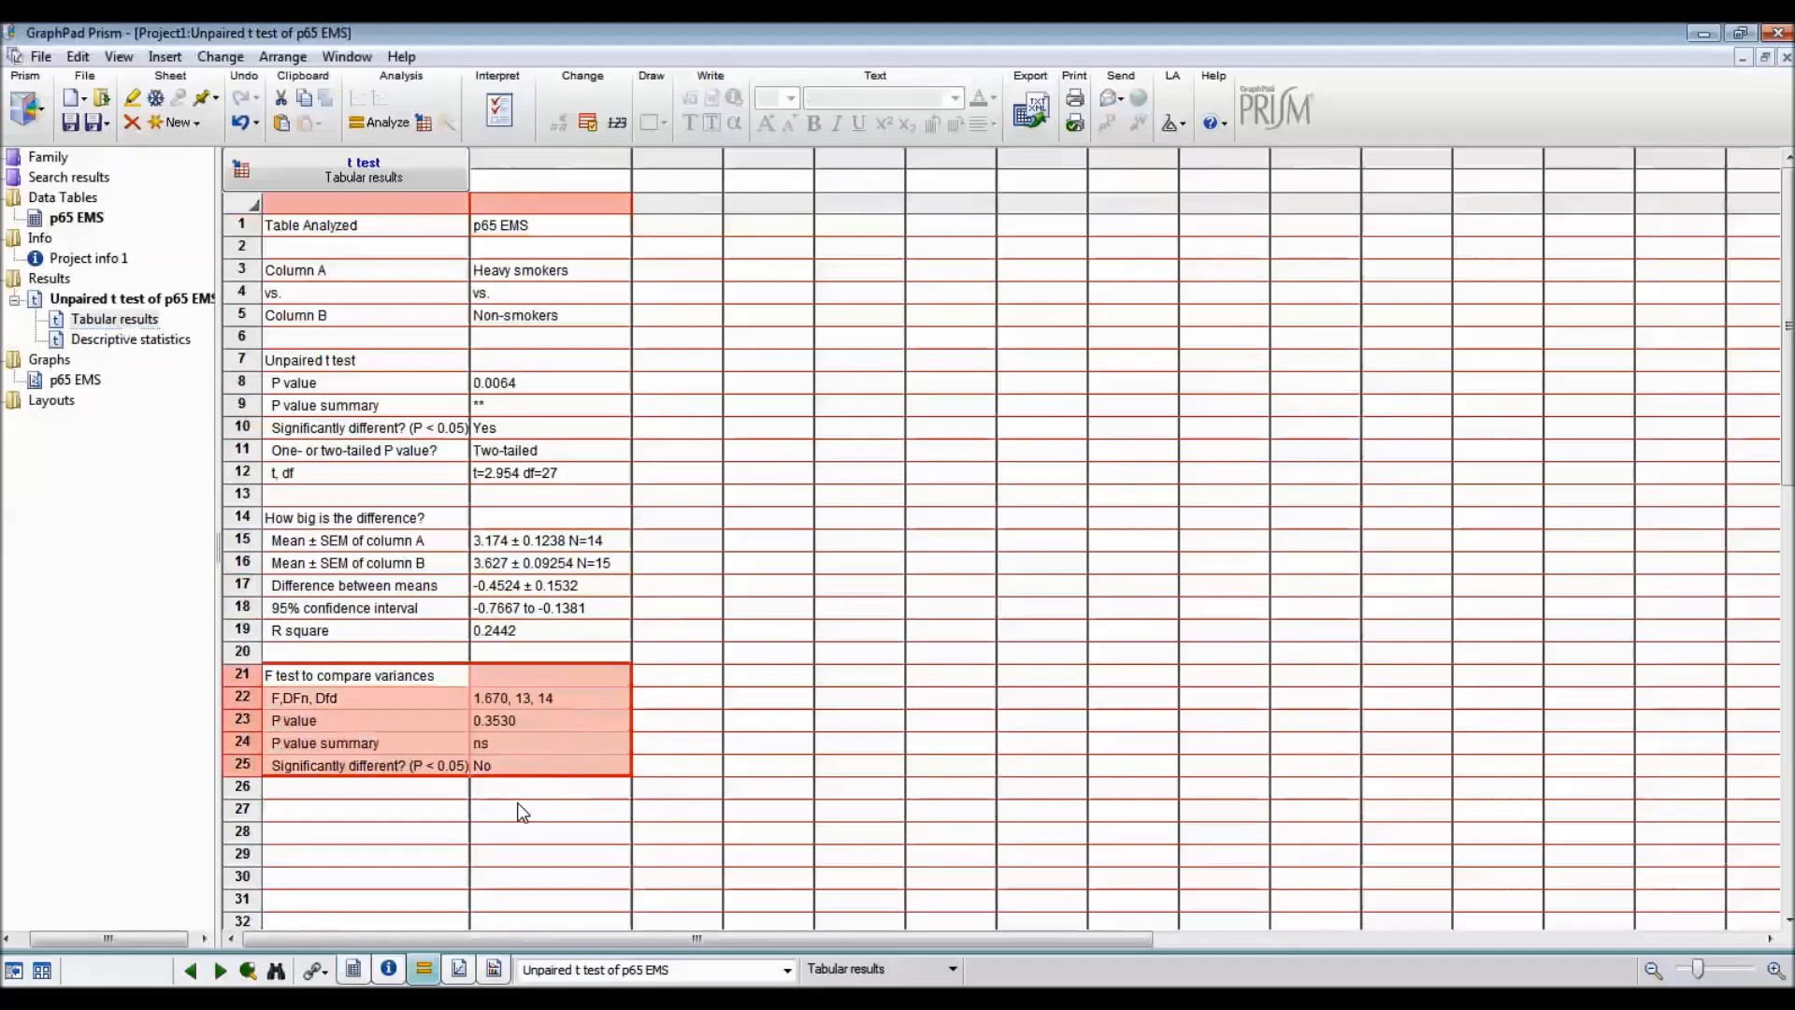
left_click(514, 767)
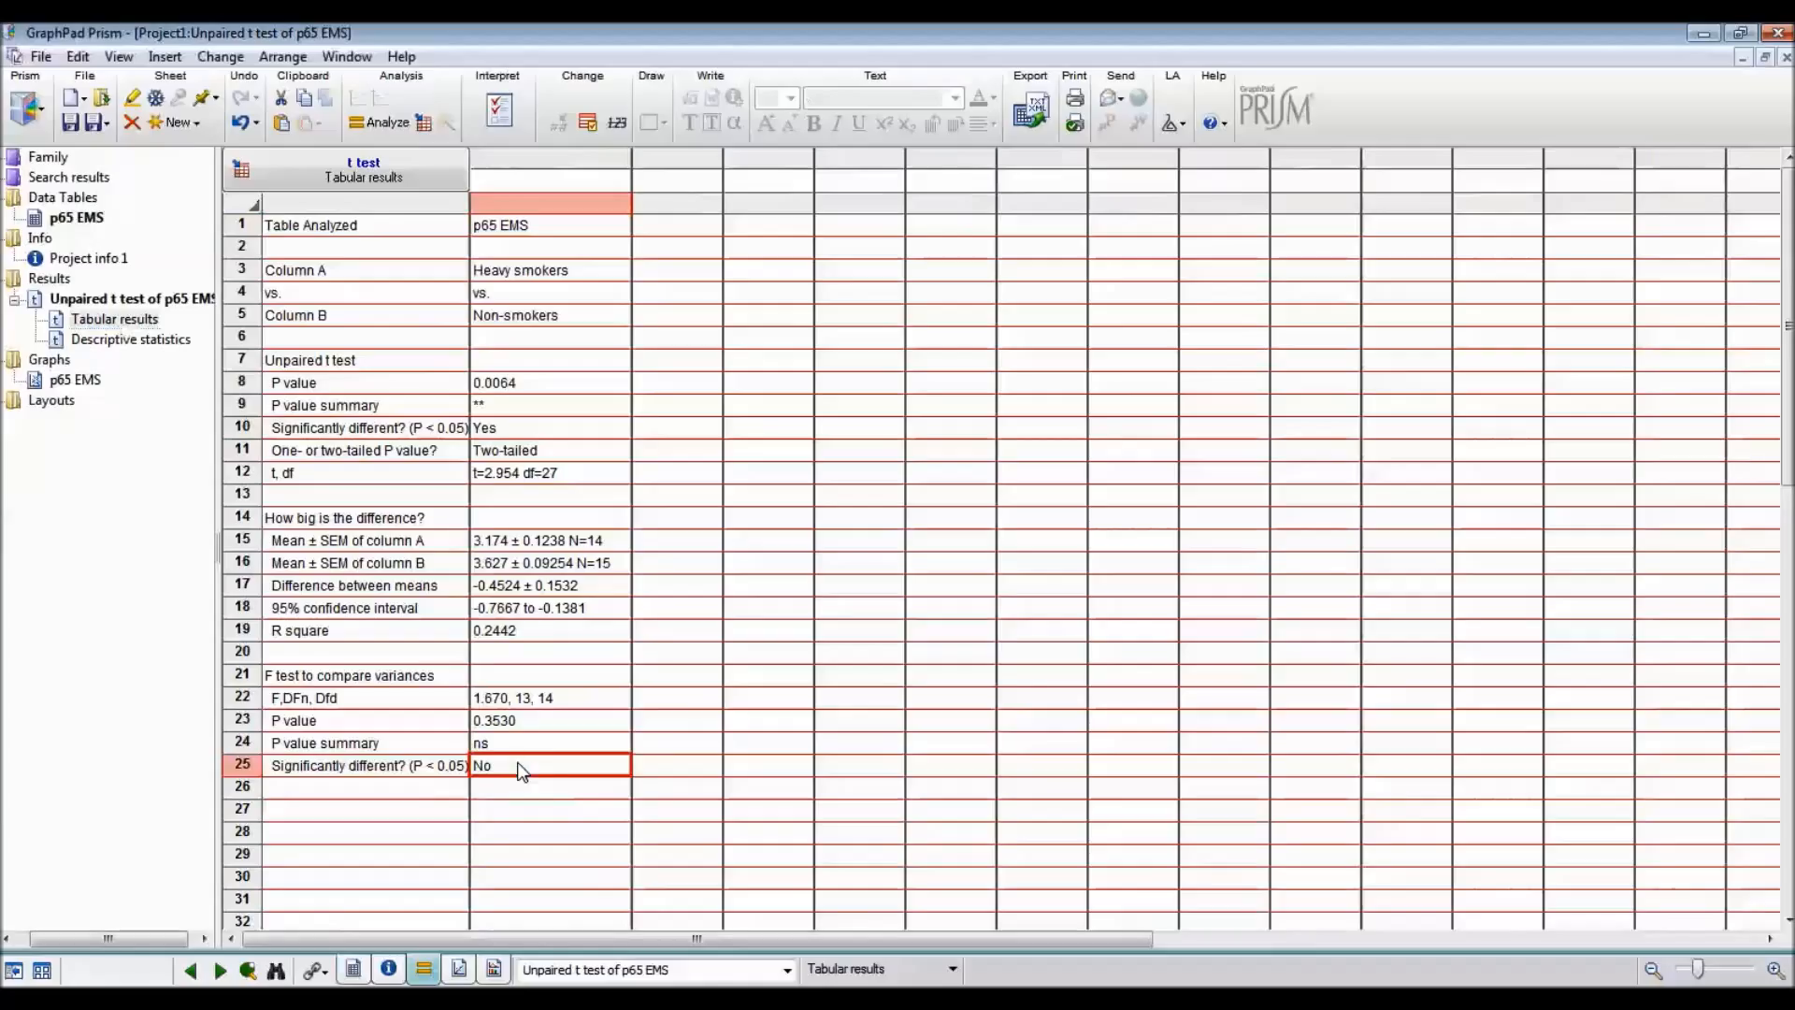
left_click(422, 369)
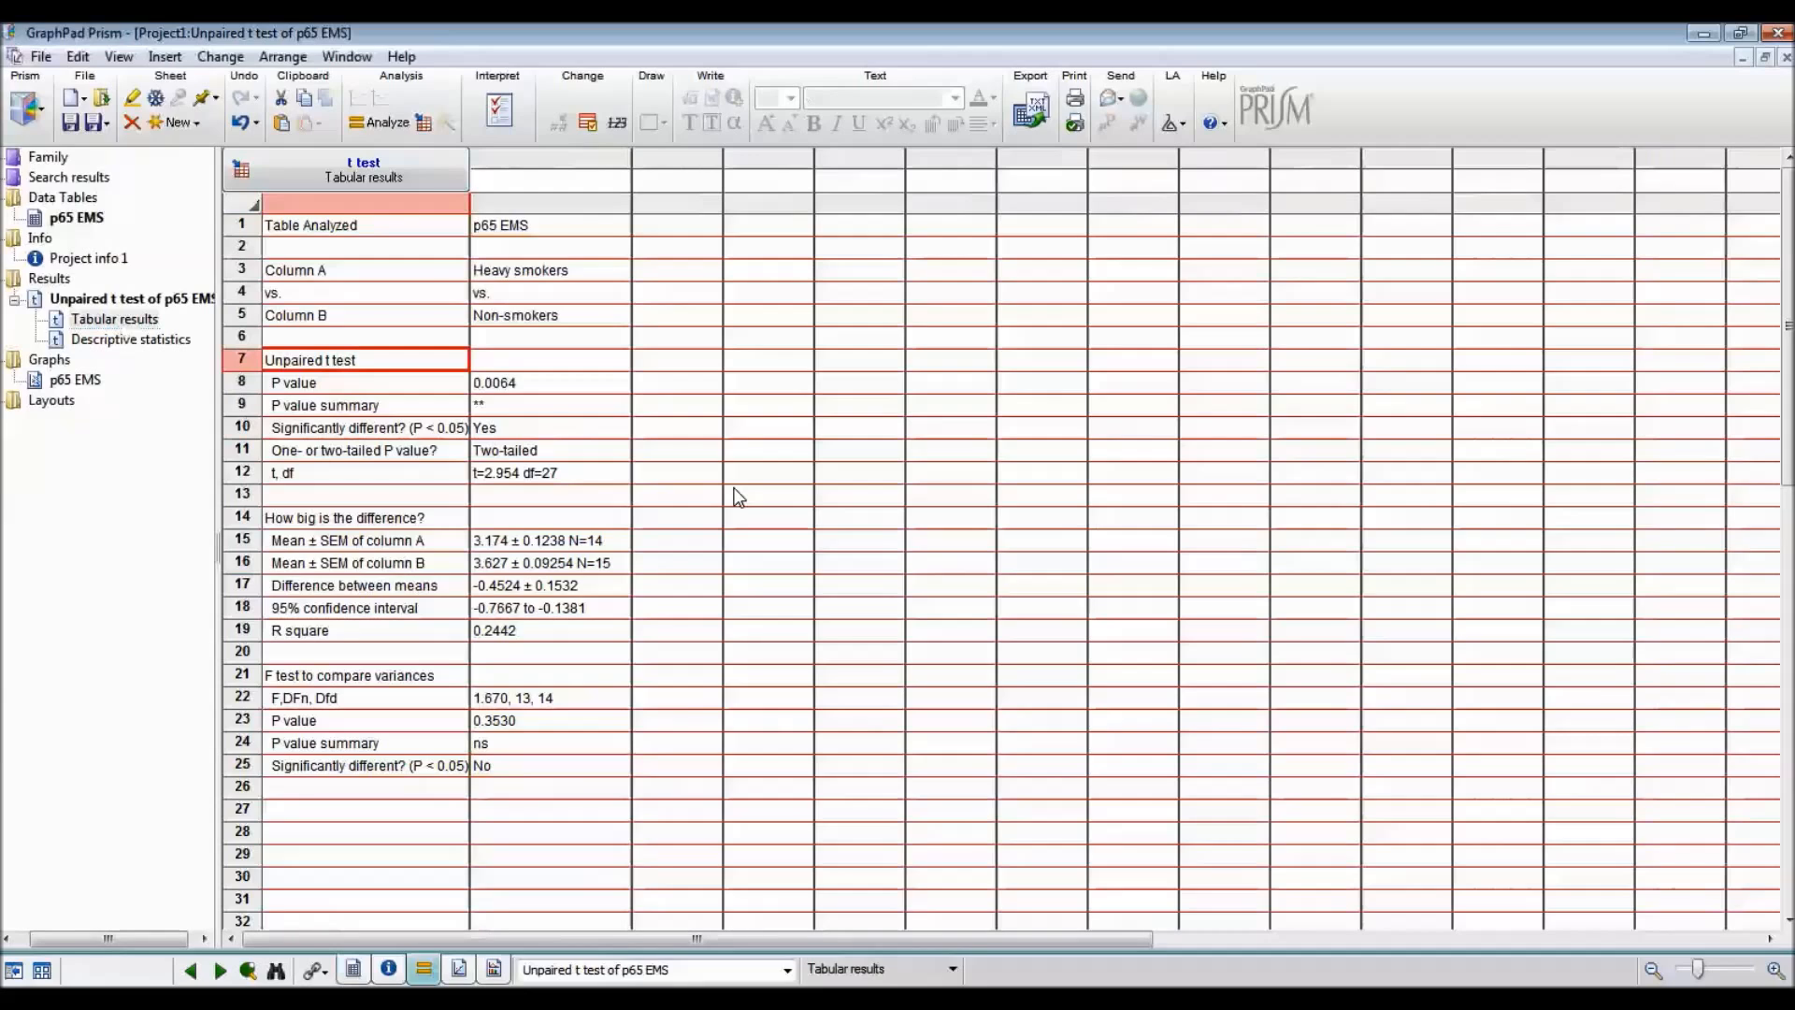
Step: Create a new column data table for plotting error values already calculated elsewhere, entered as Mean, SD, N
left_click(200, 122)
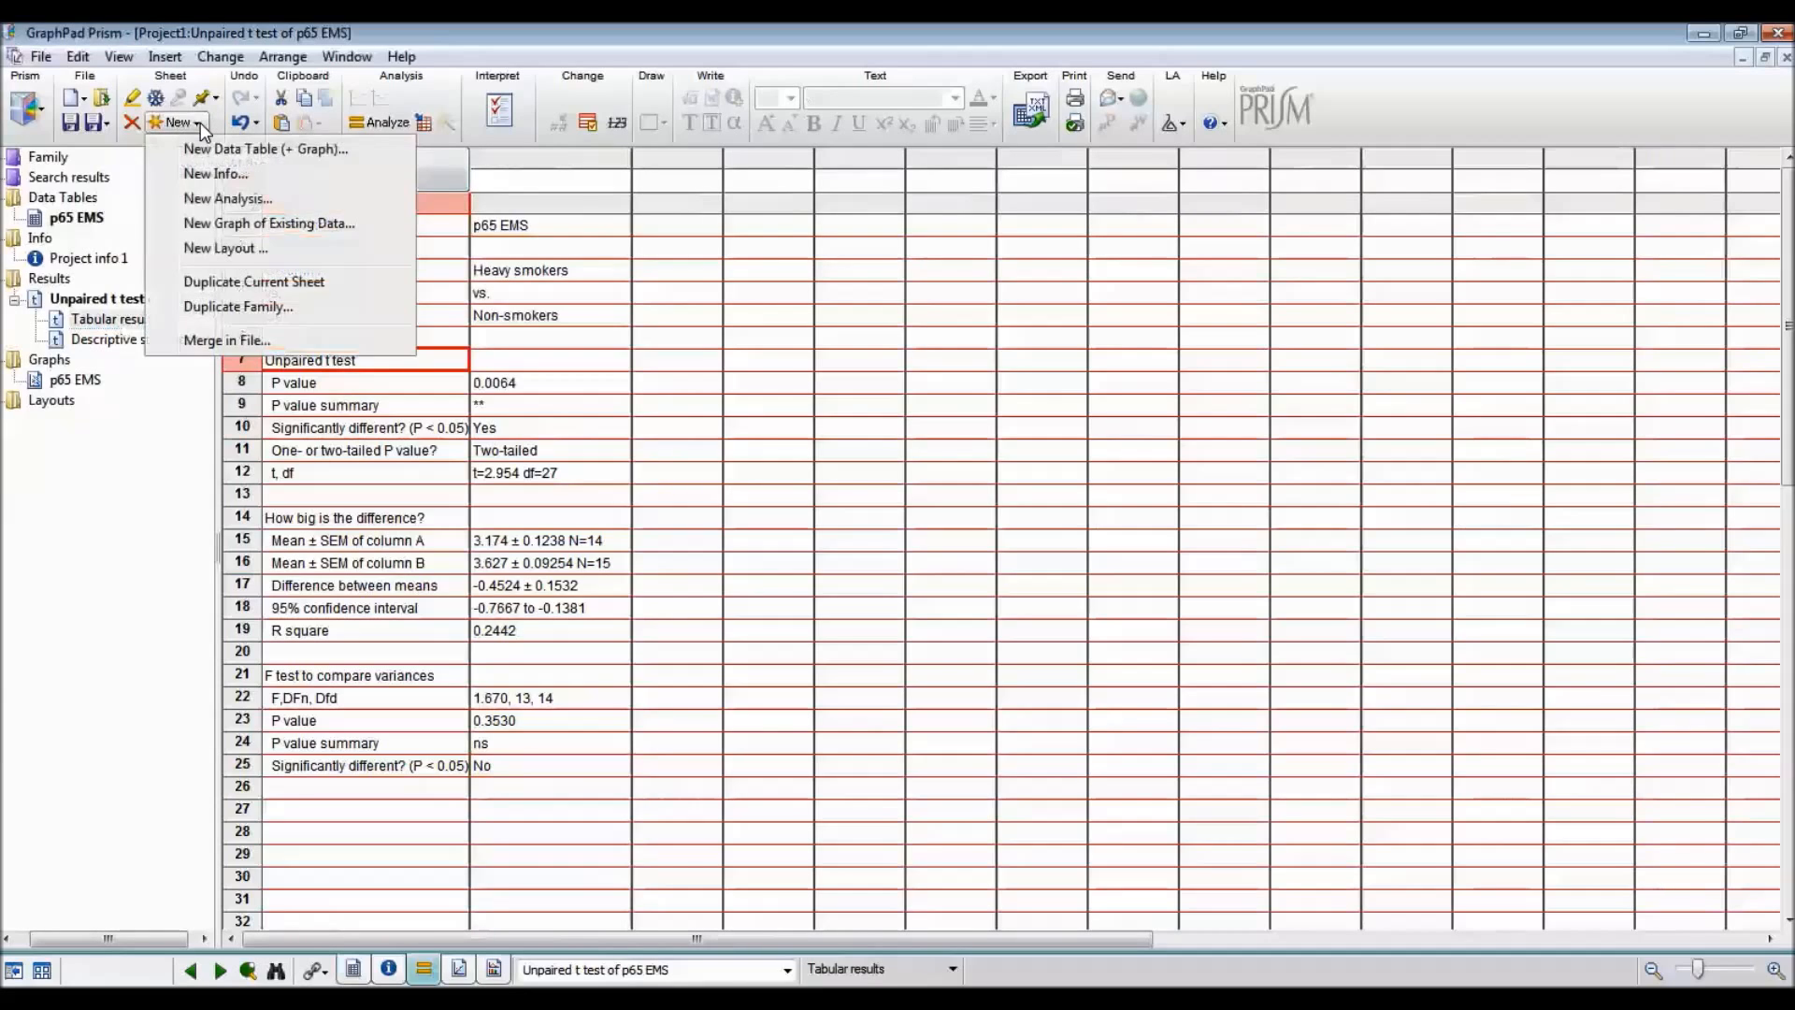
left_click(268, 150)
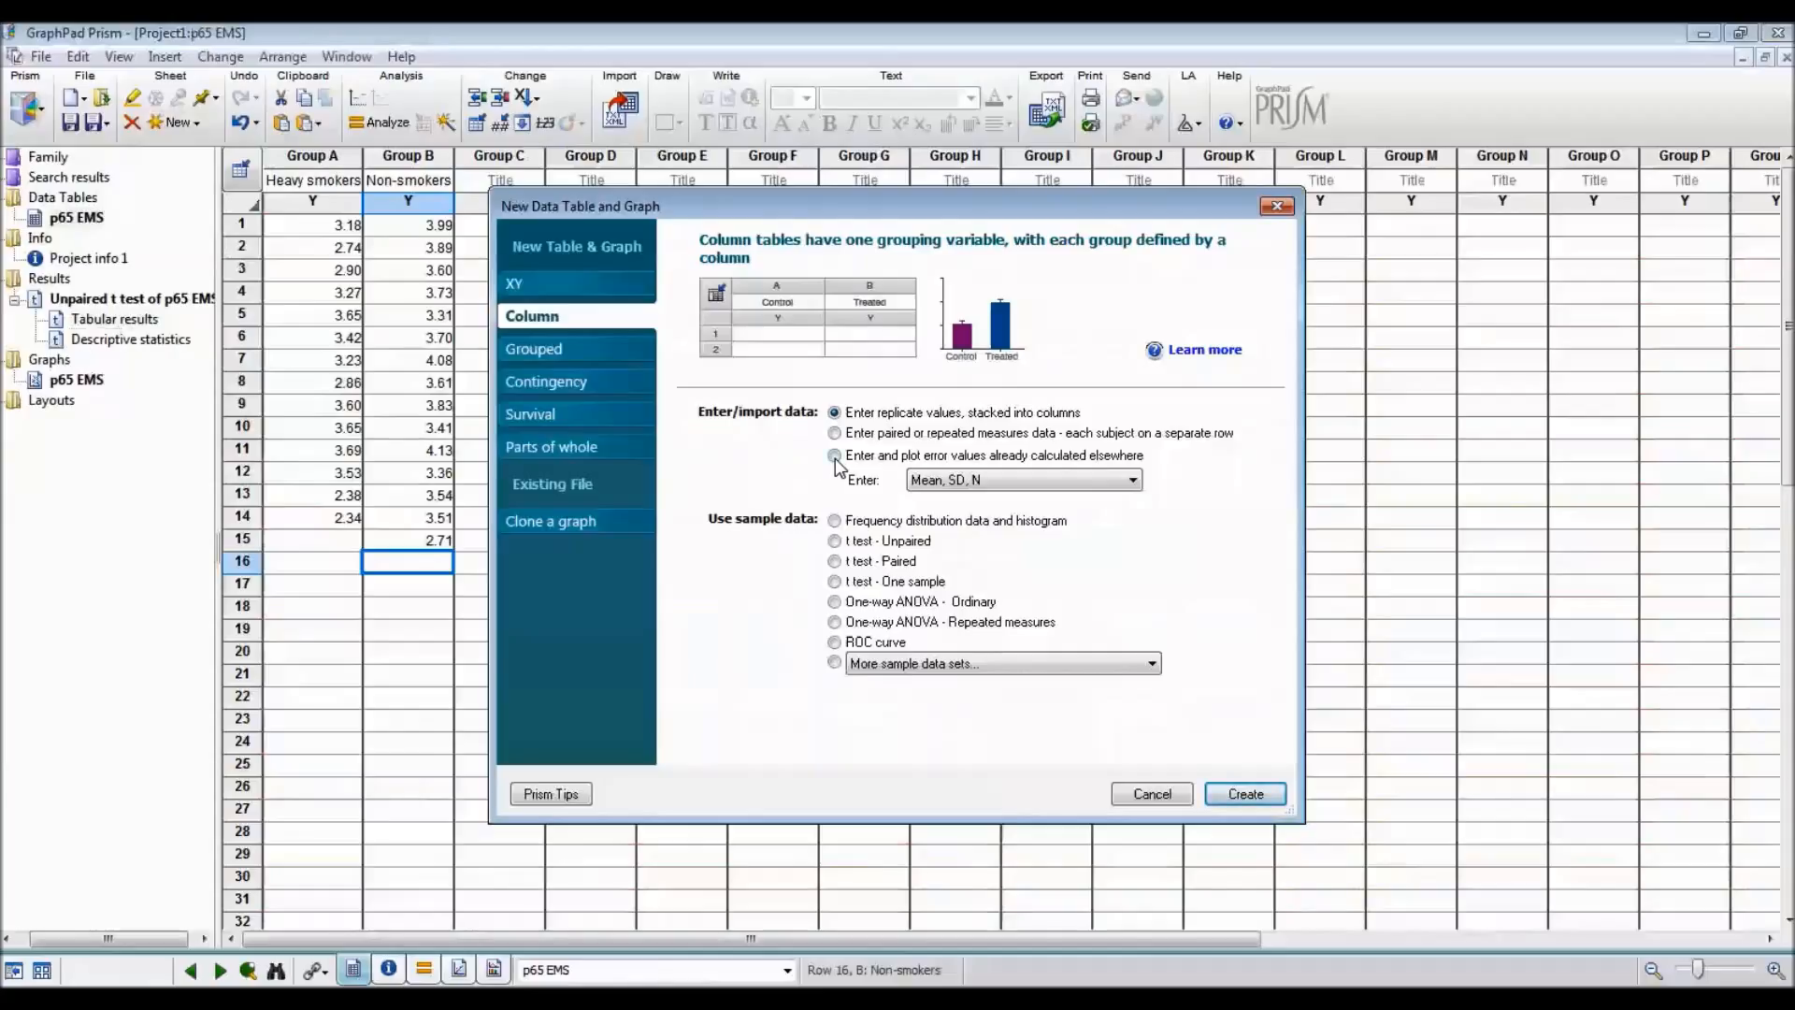
left_click(834, 456)
left_click(1132, 482)
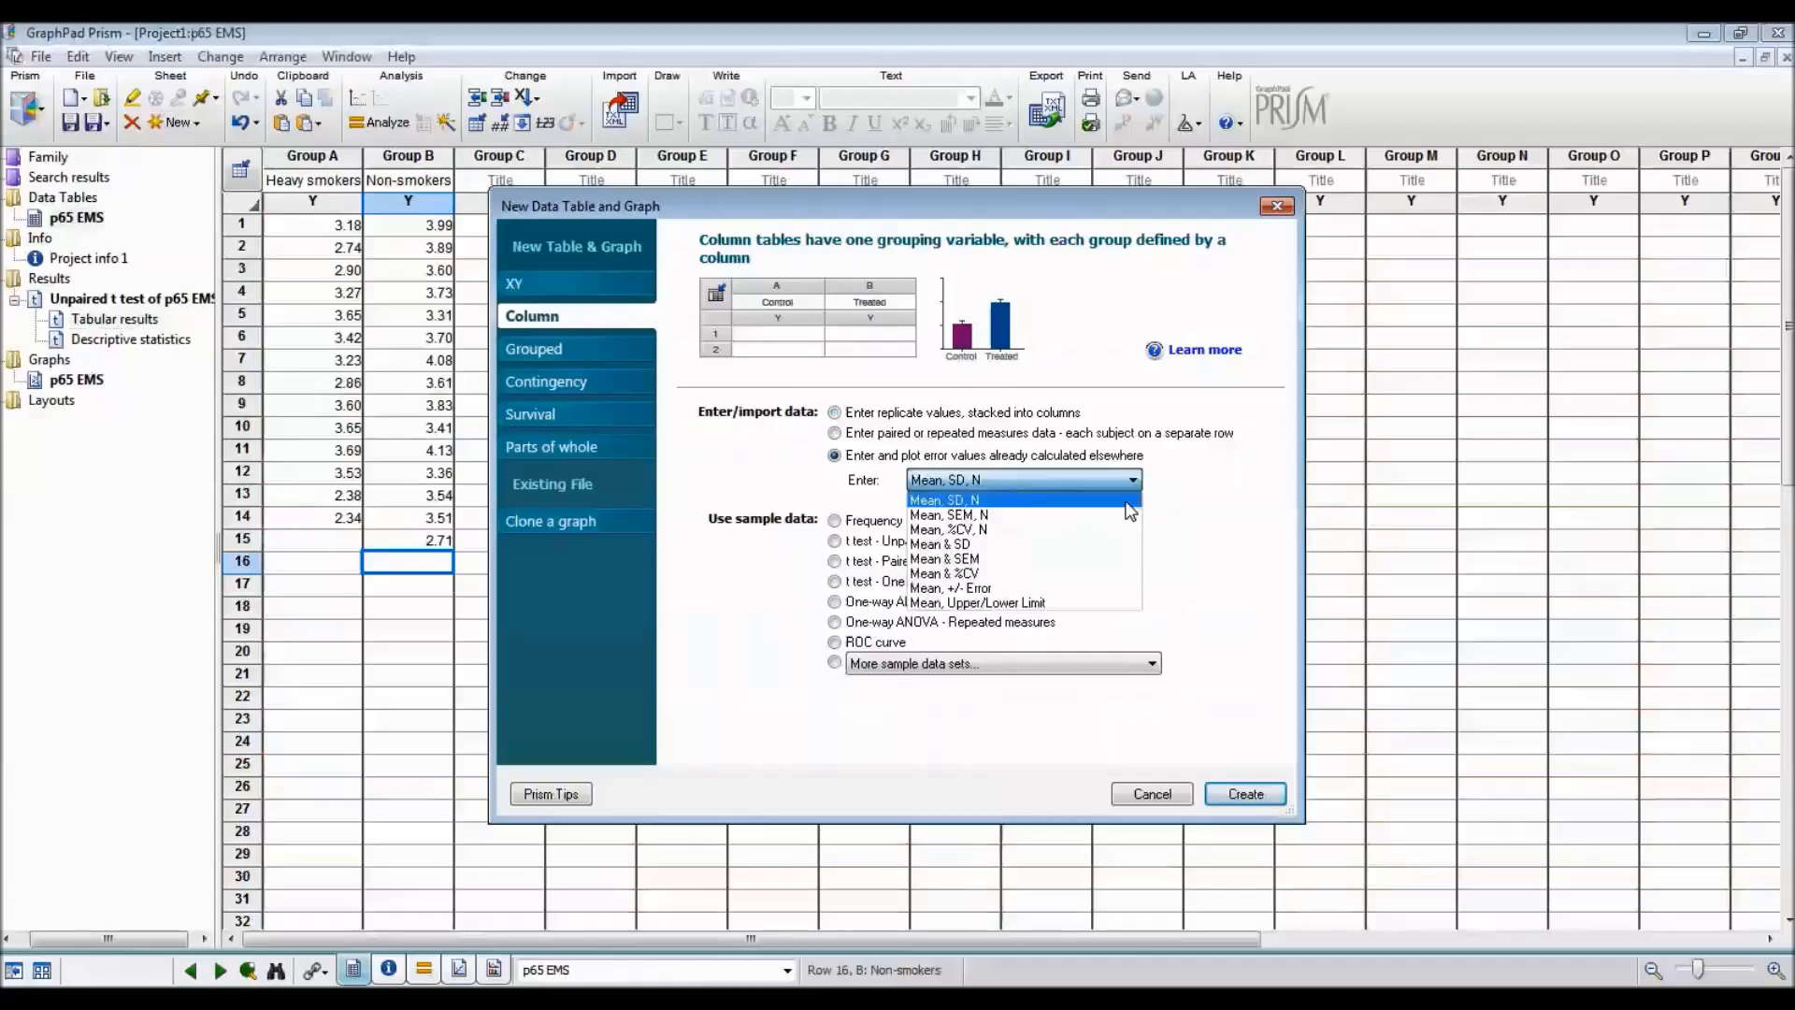
left_click(1126, 503)
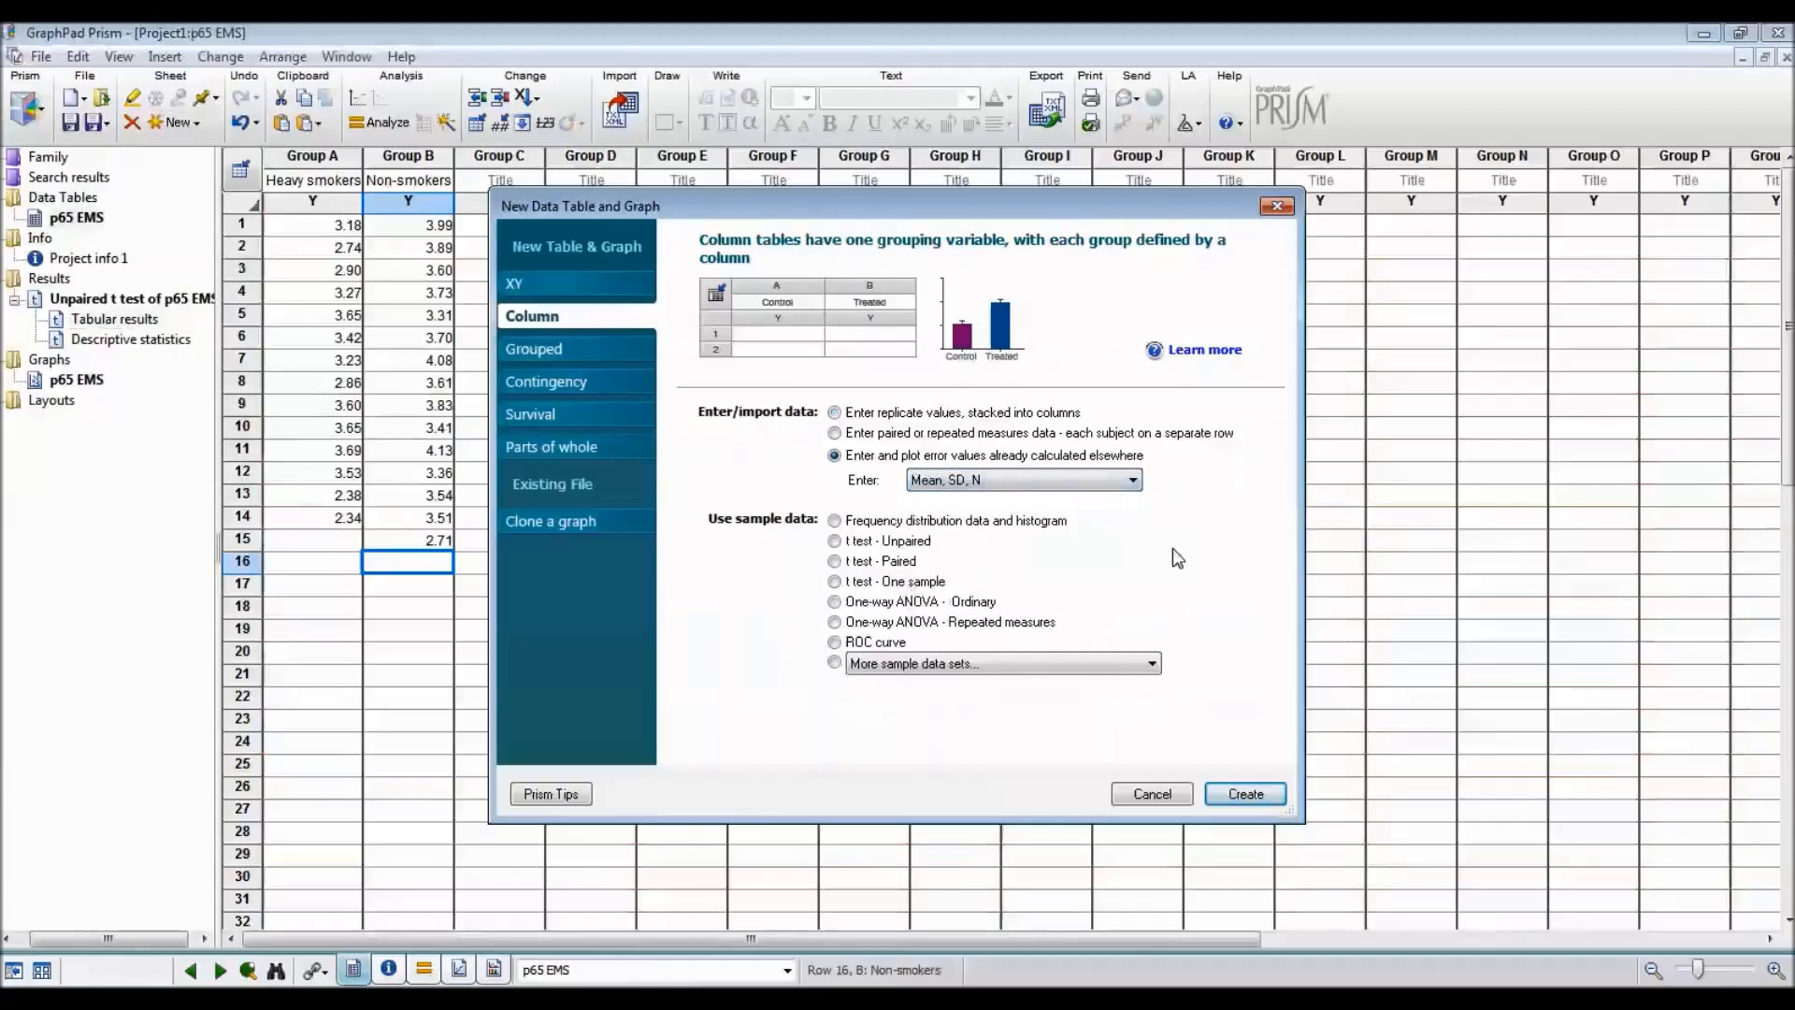
left_click(1251, 791)
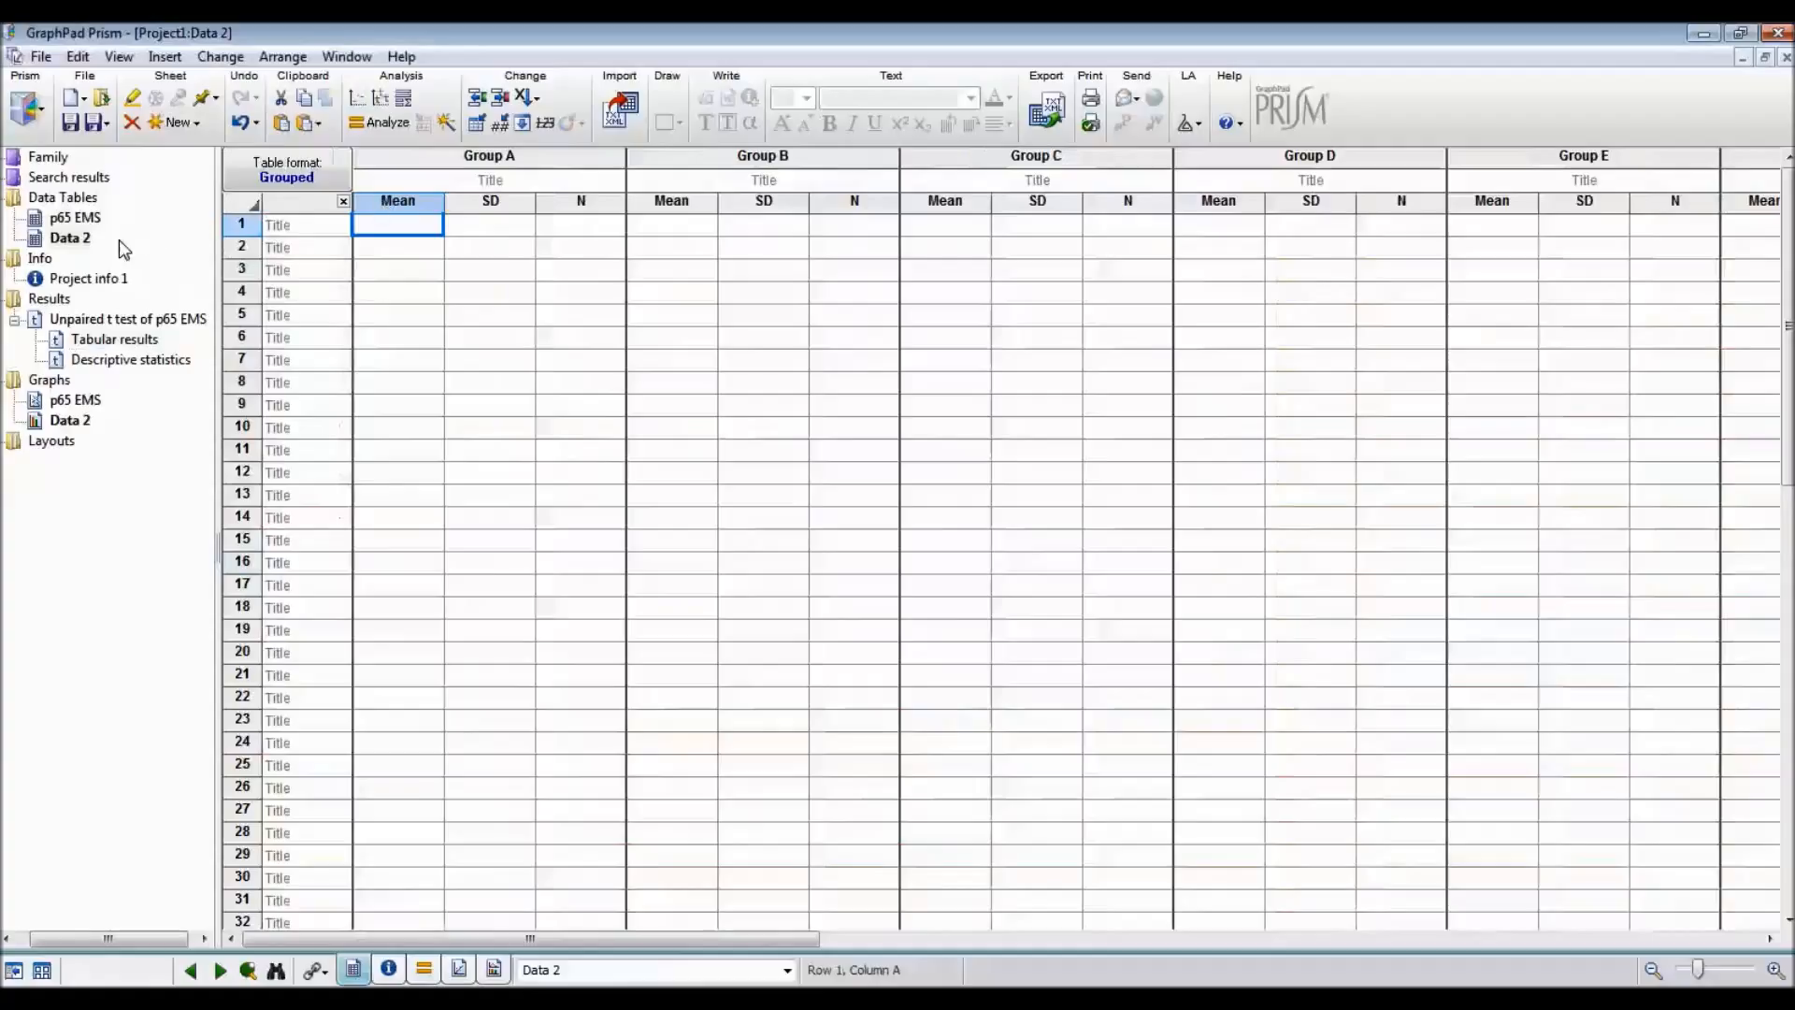
Step: Rename the Data 2 table as TV Hours
left_click(76, 242)
type("T")
type("V/")
type("Ho")
type("urs")
key("Return")
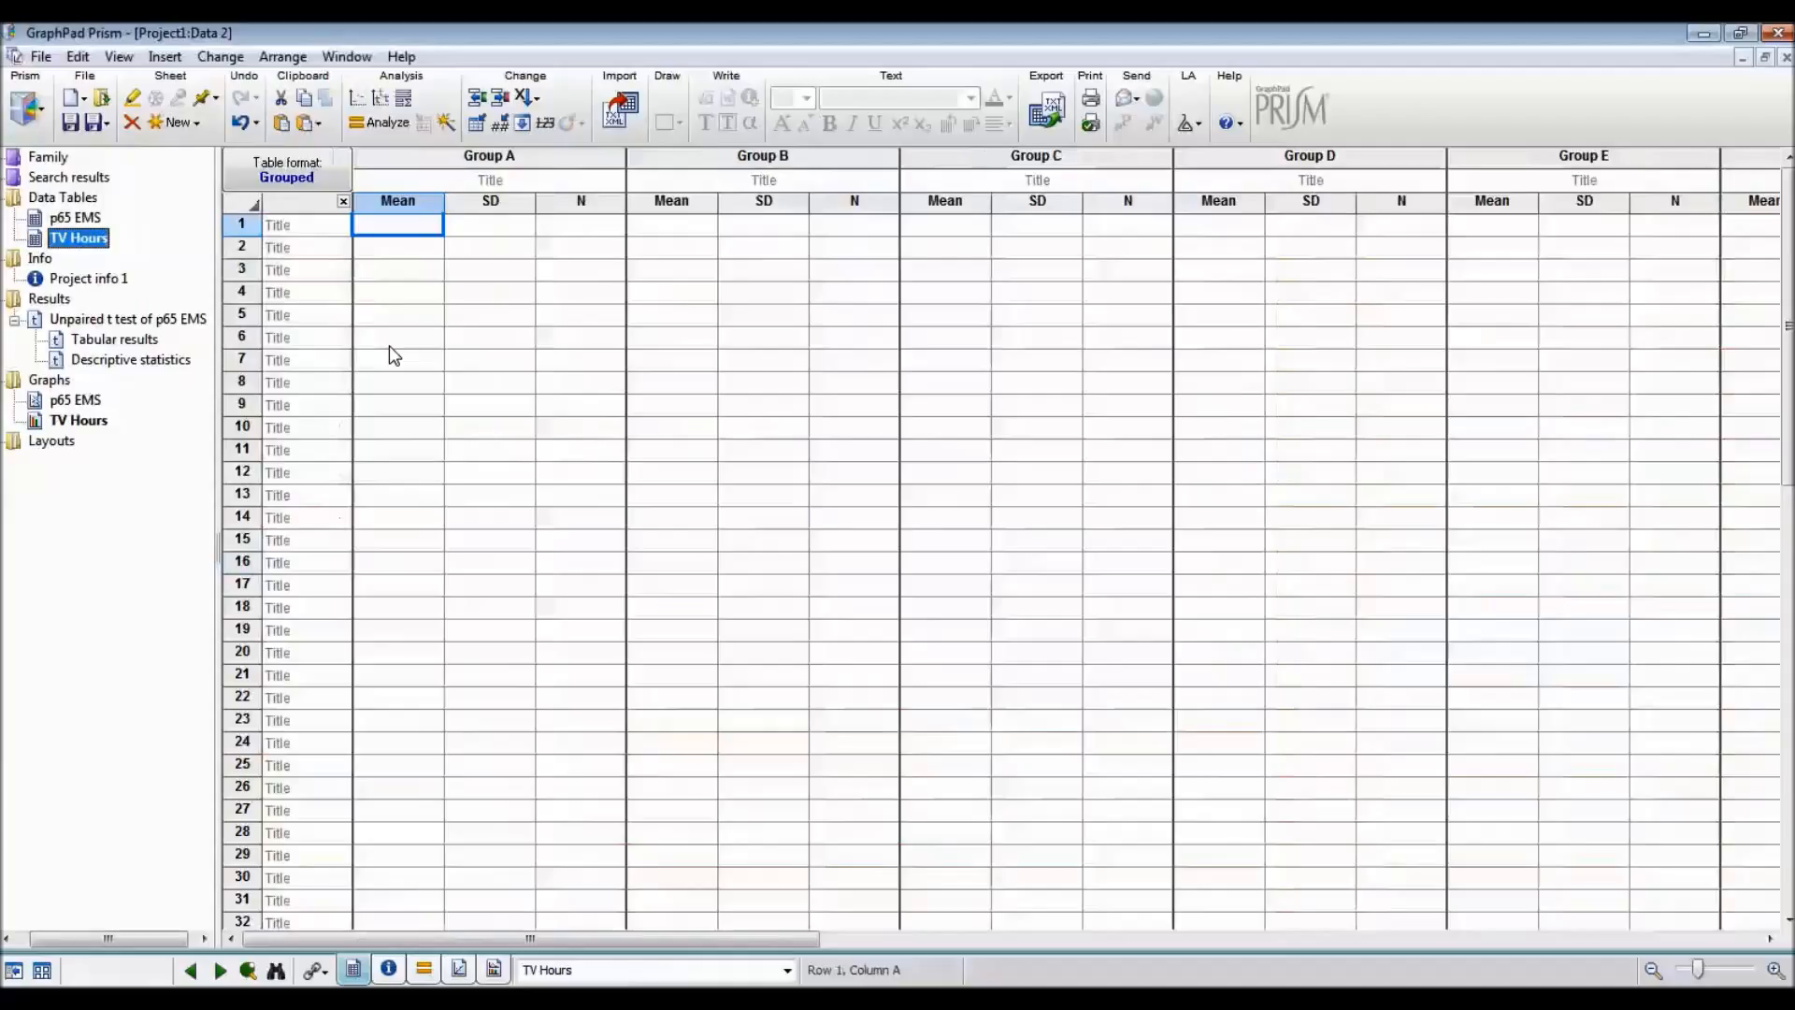
Step: Title Group A "Clinically obese" and Group B "Not clinically obese" in the TV Hours table
left_click(451, 181)
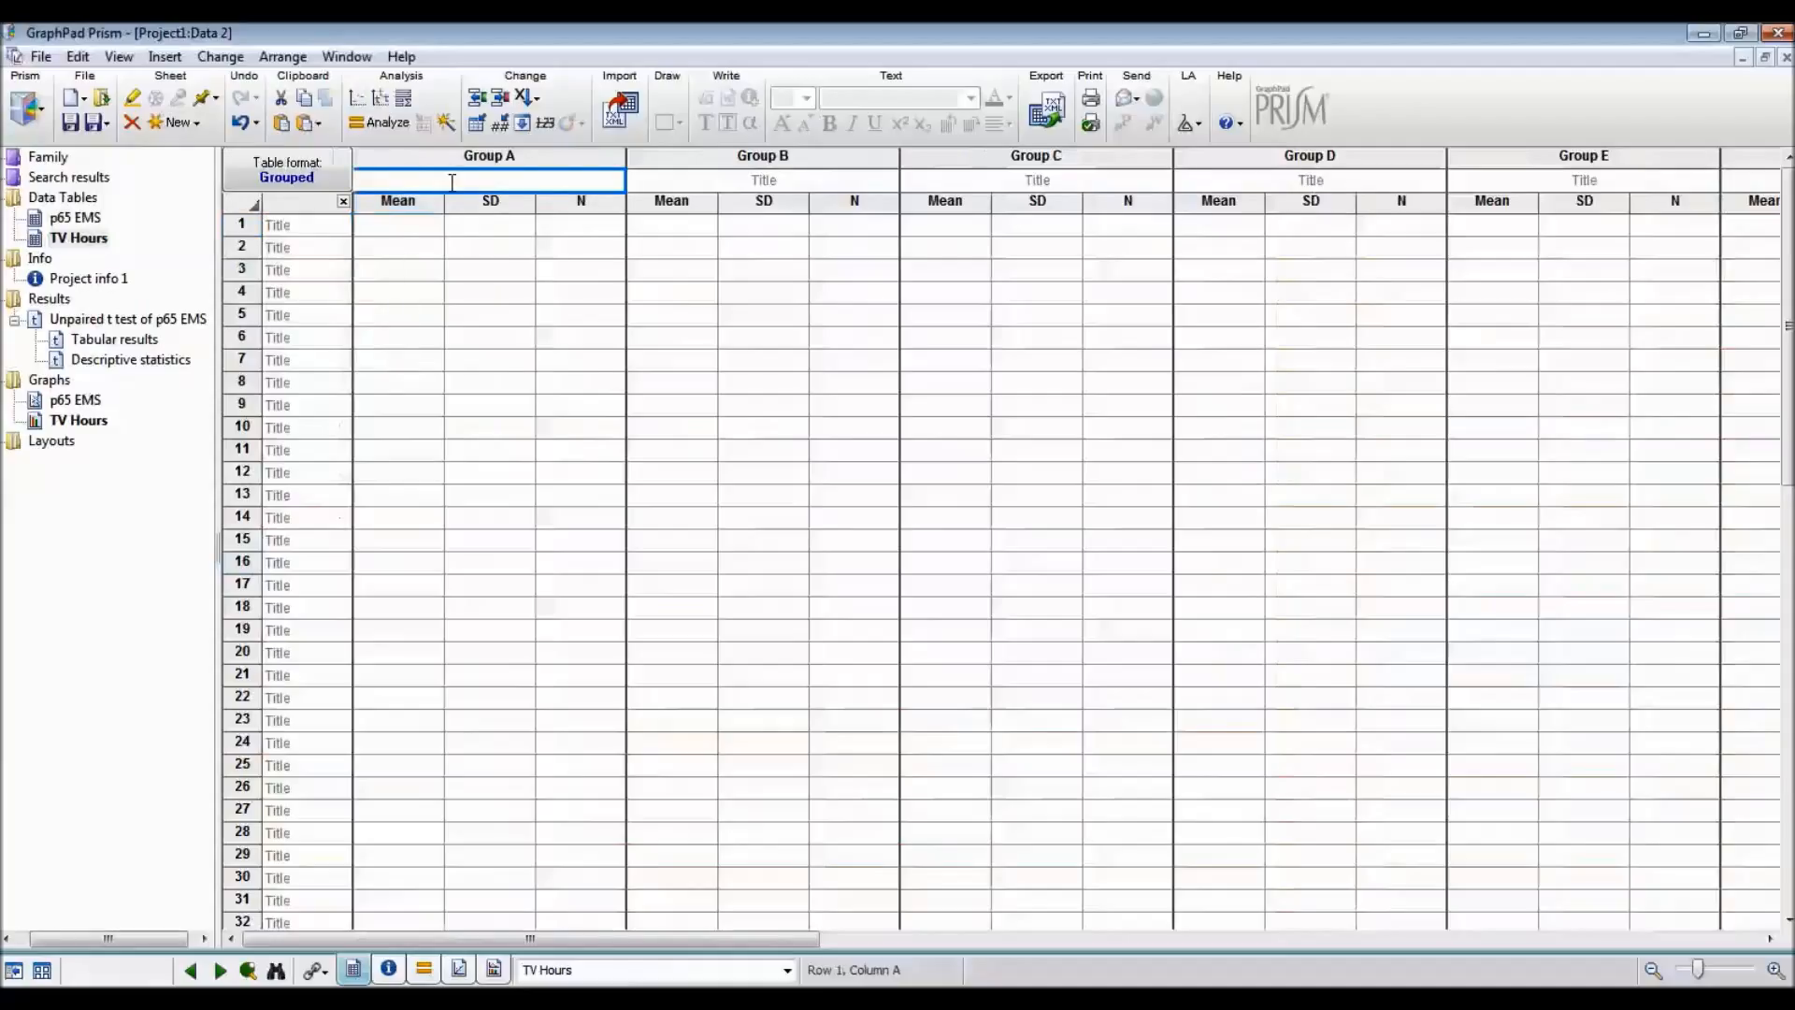
type("Clinically obese")
key("Tab")
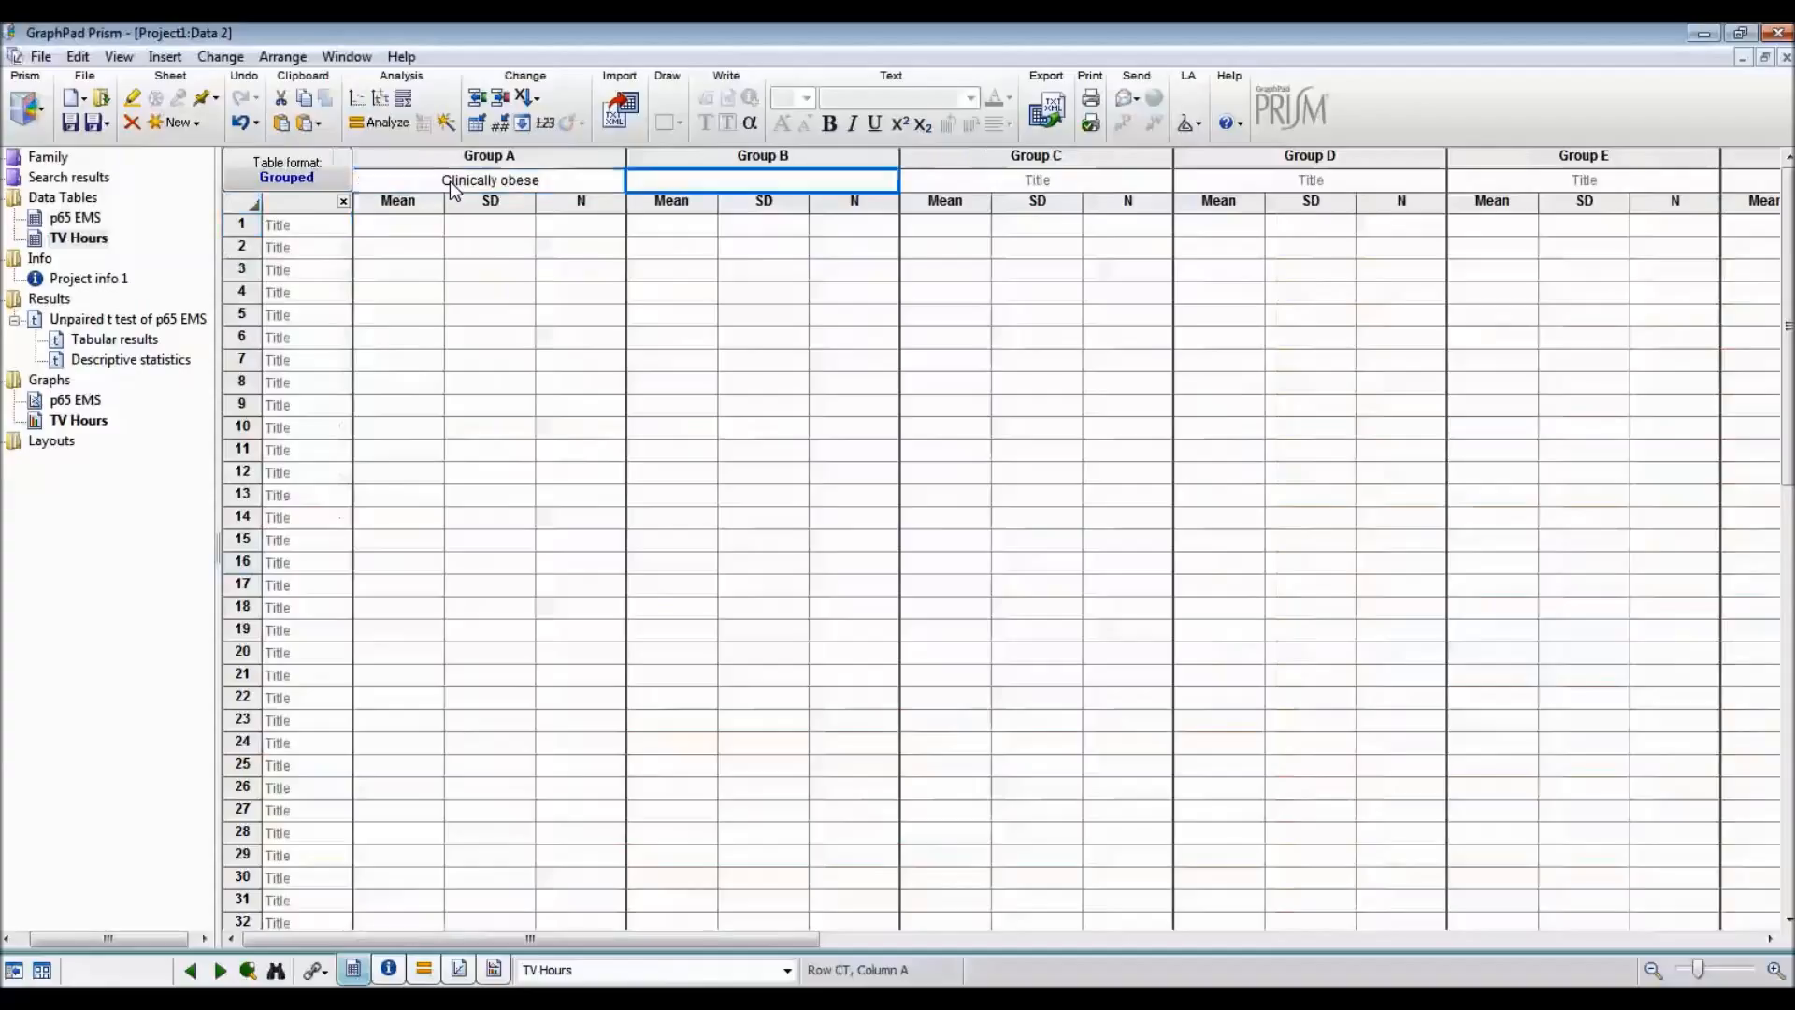
type("Not clinically obese")
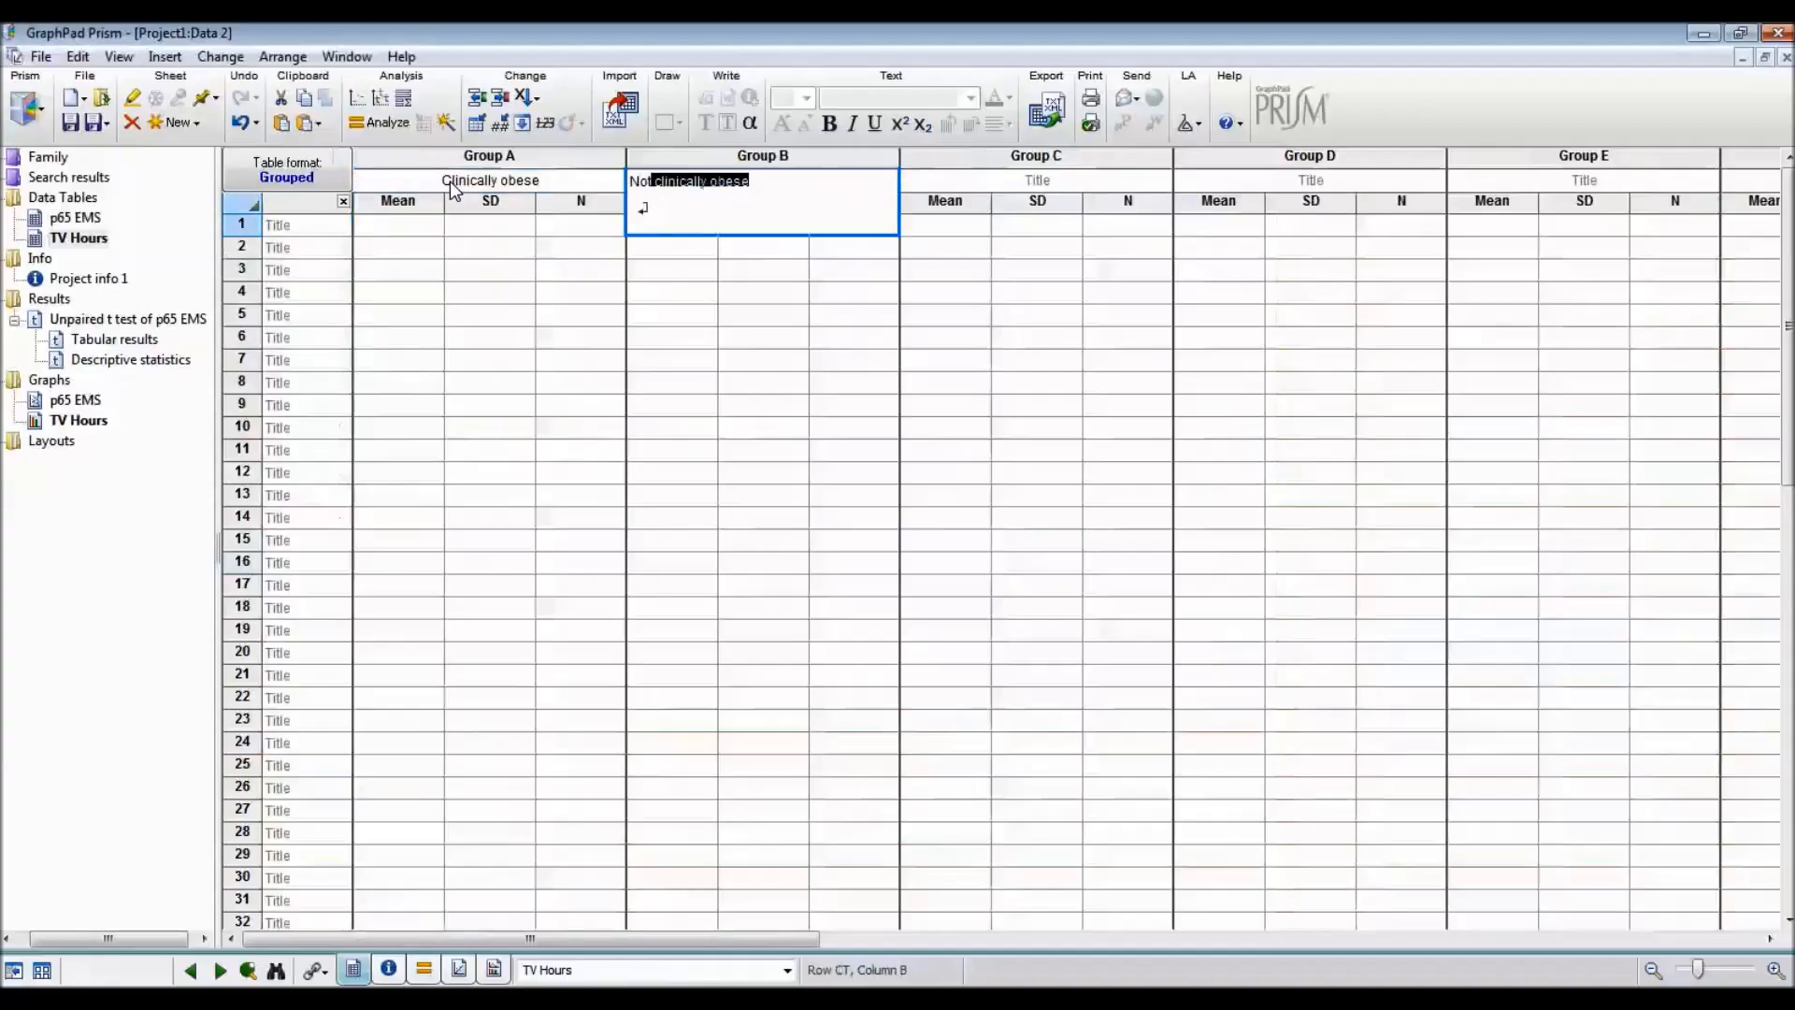
key("Return")
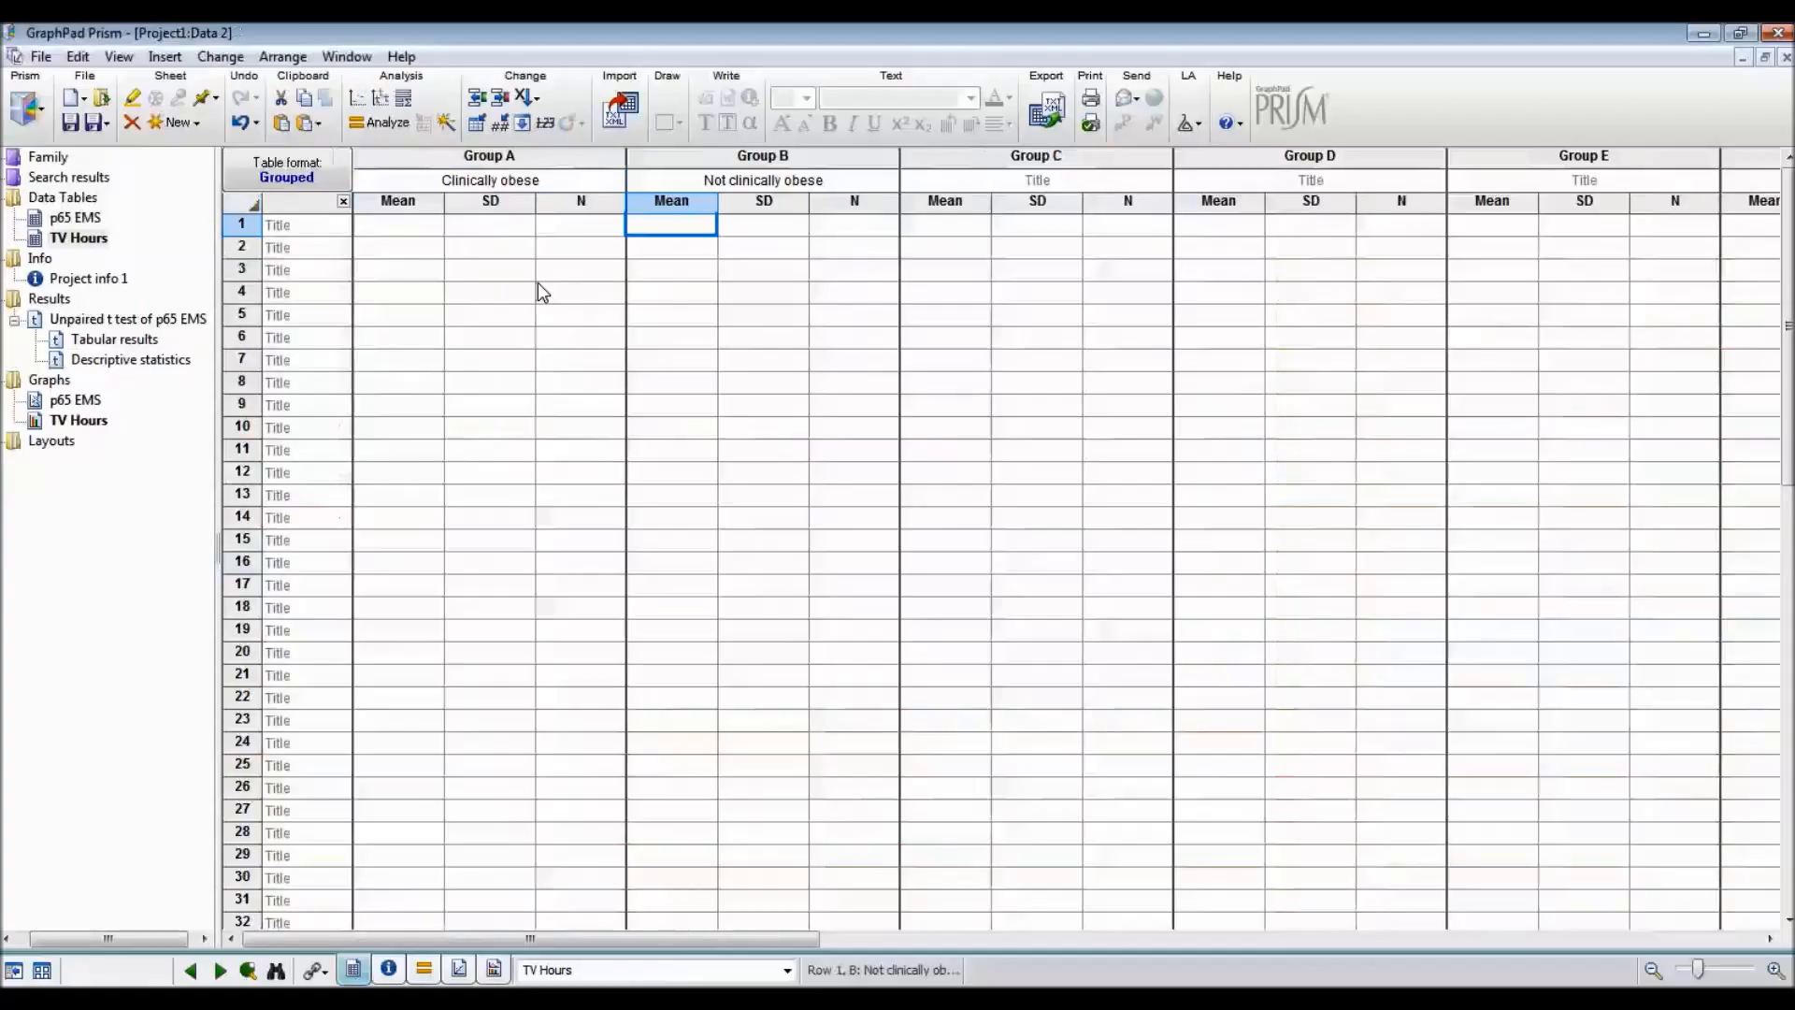
Step: Enter mean 5.52, SD 10.44 and N 103 in row 1 of the Clinically obese group
left_click(418, 223)
type("5.52")
key("Tab")
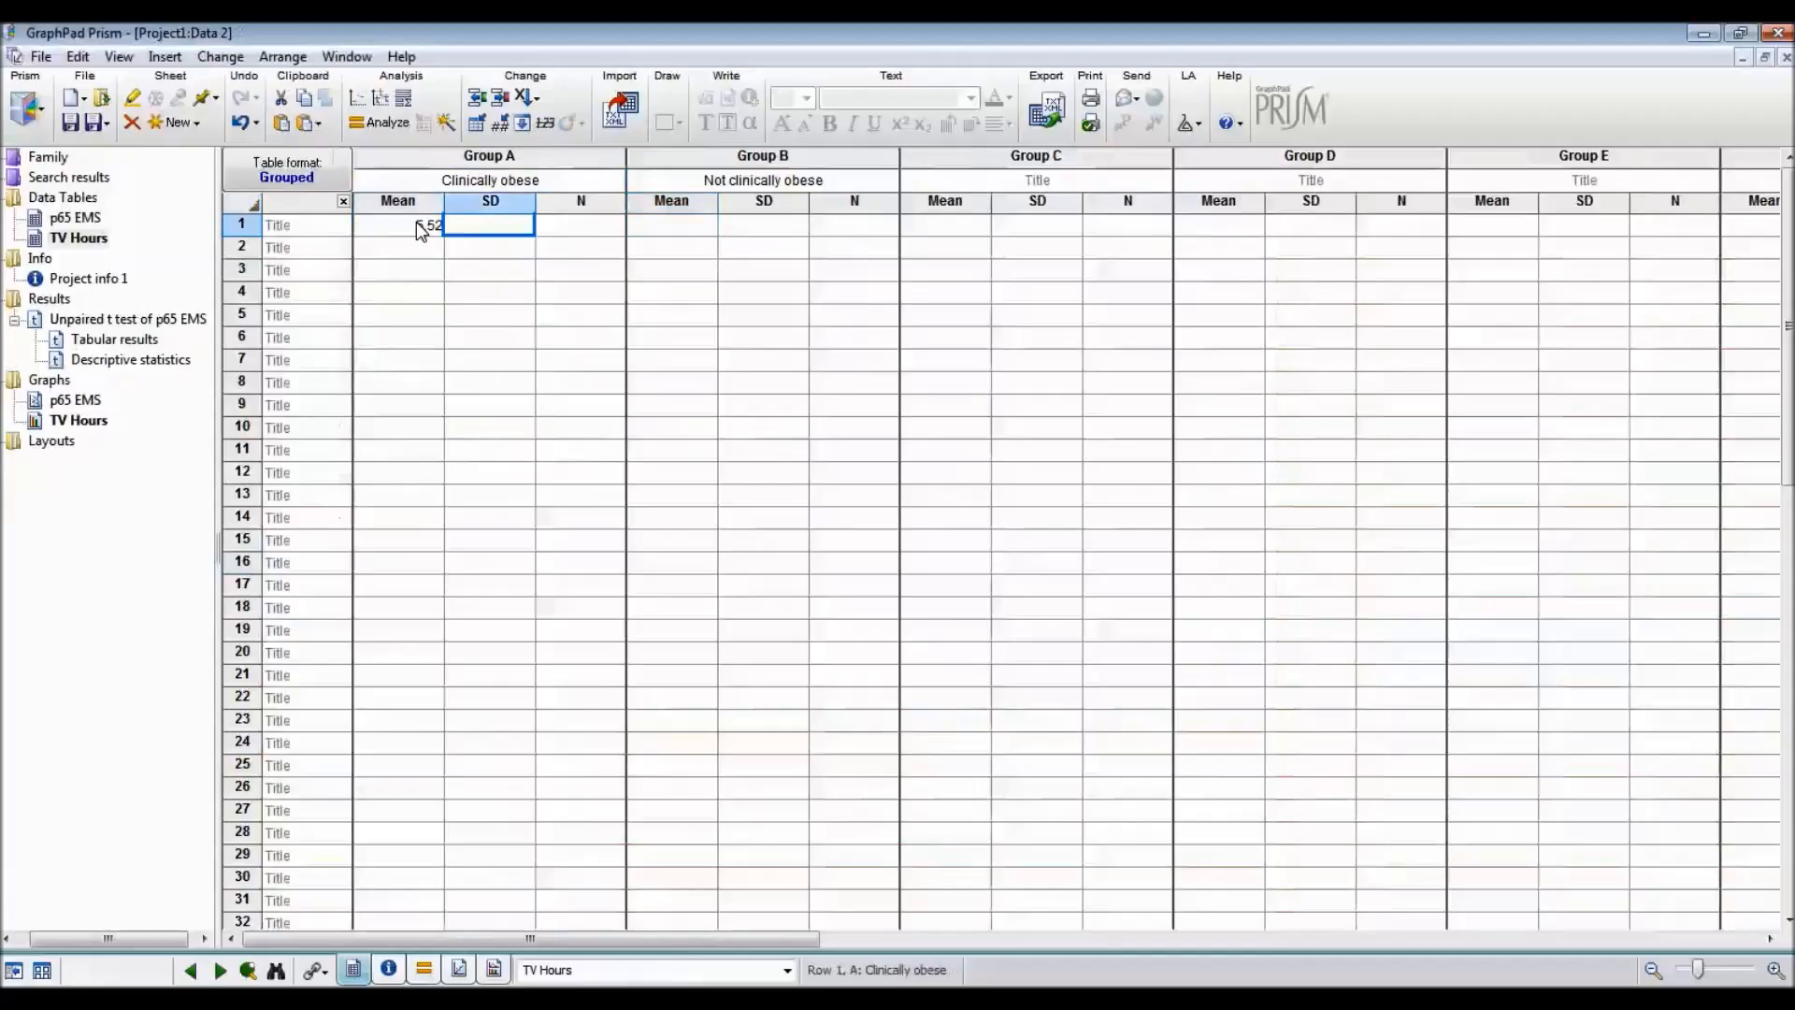
type("10.44")
key("Tab")
type("103")
key("Tab")
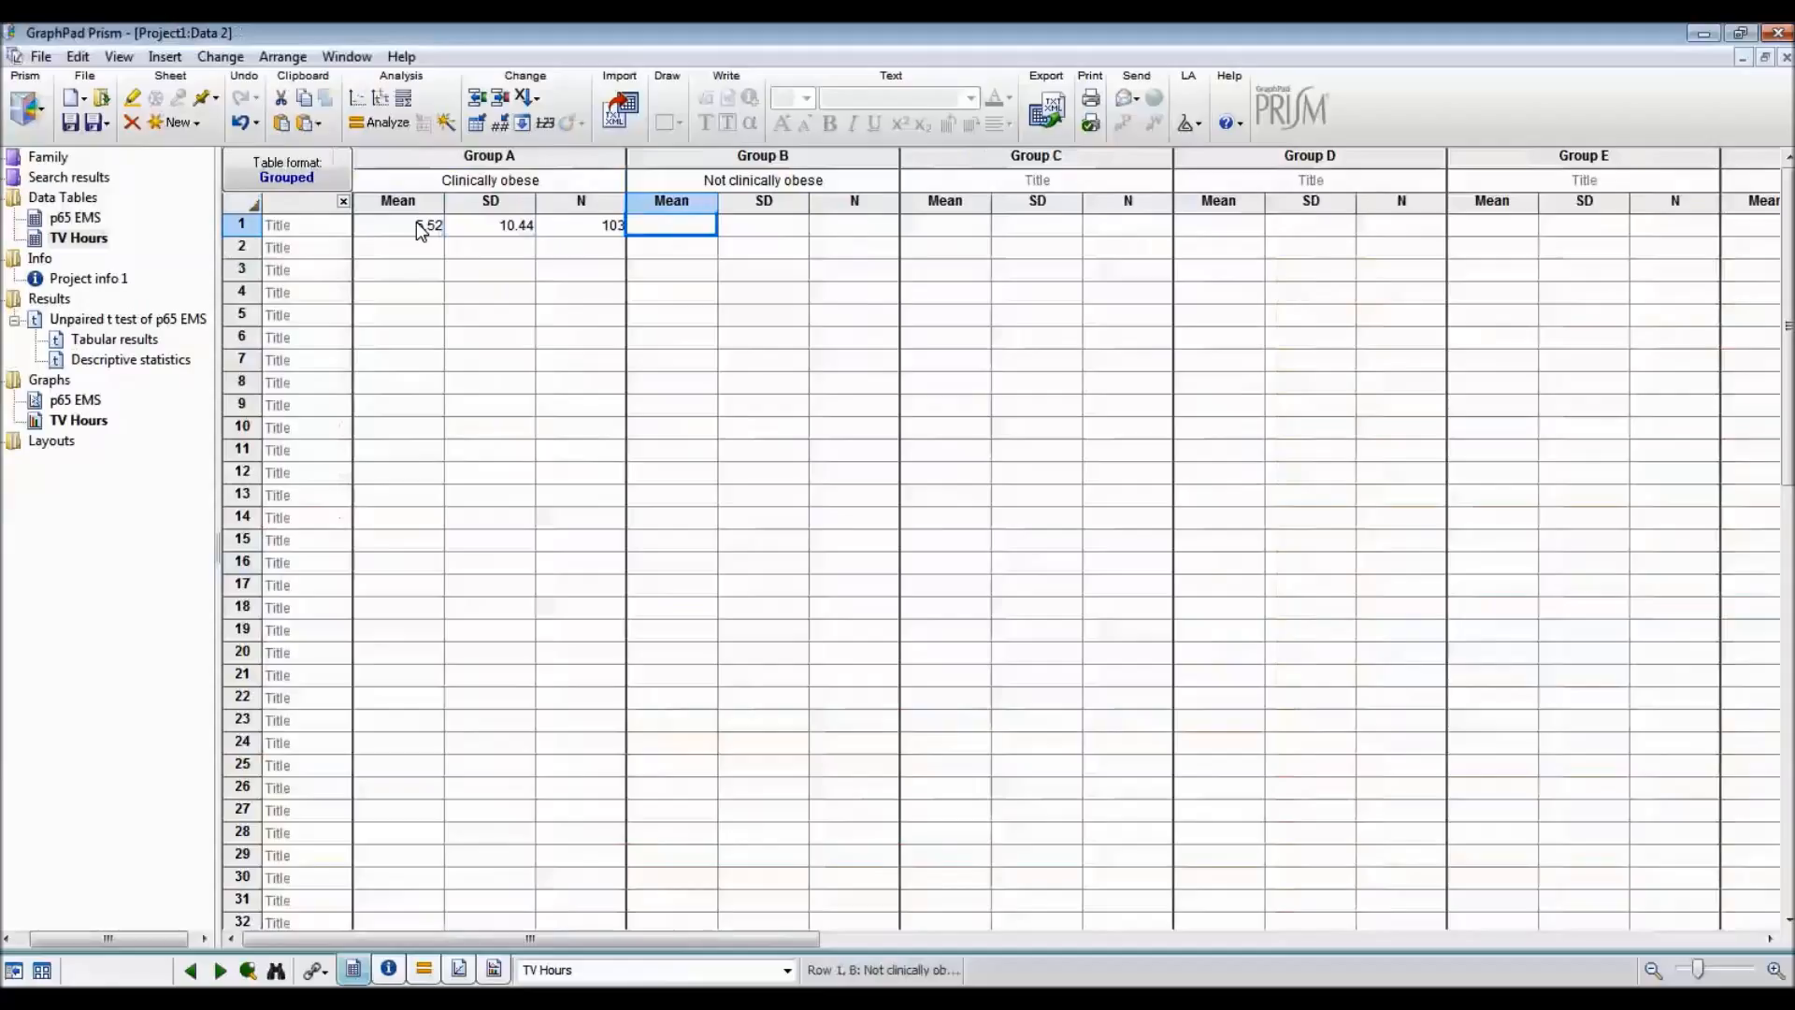
Step: Enter mean 4.74, SD 6.57 and N 95 in row 1 of the Not clinically obese group
type("4.74")
key("Tab")
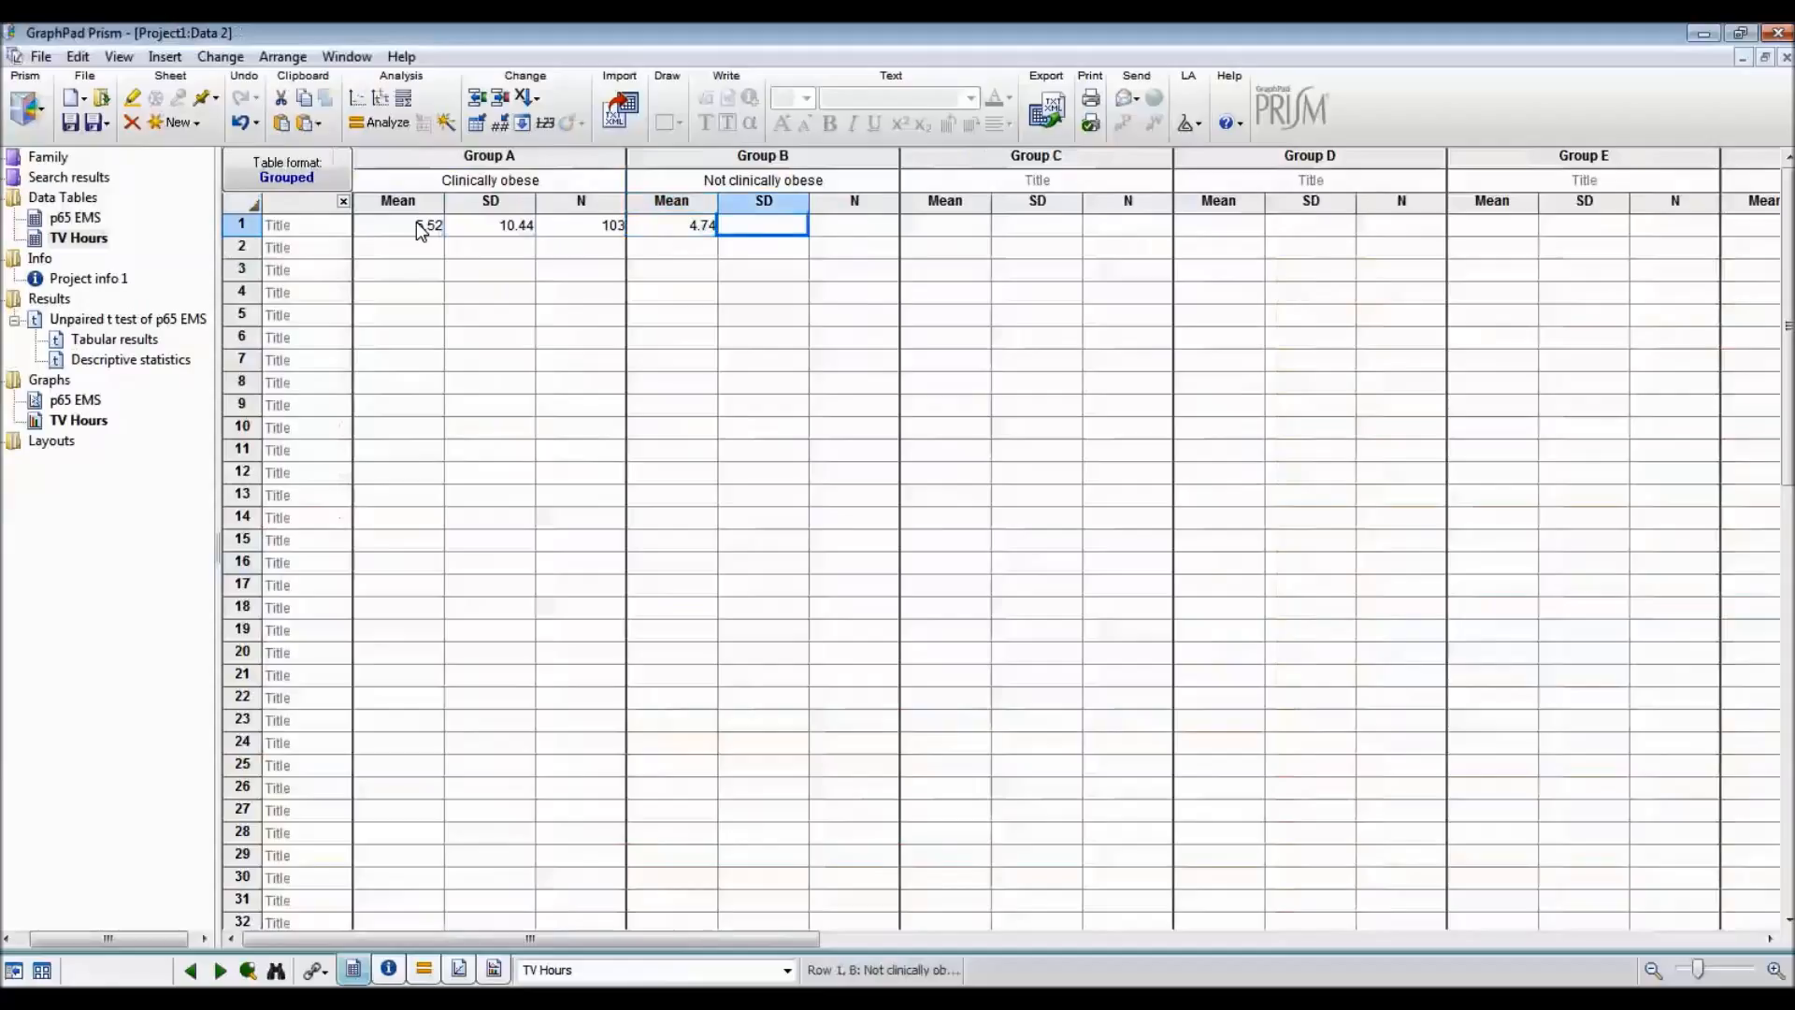
type("6.57")
key("Tab")
type("95")
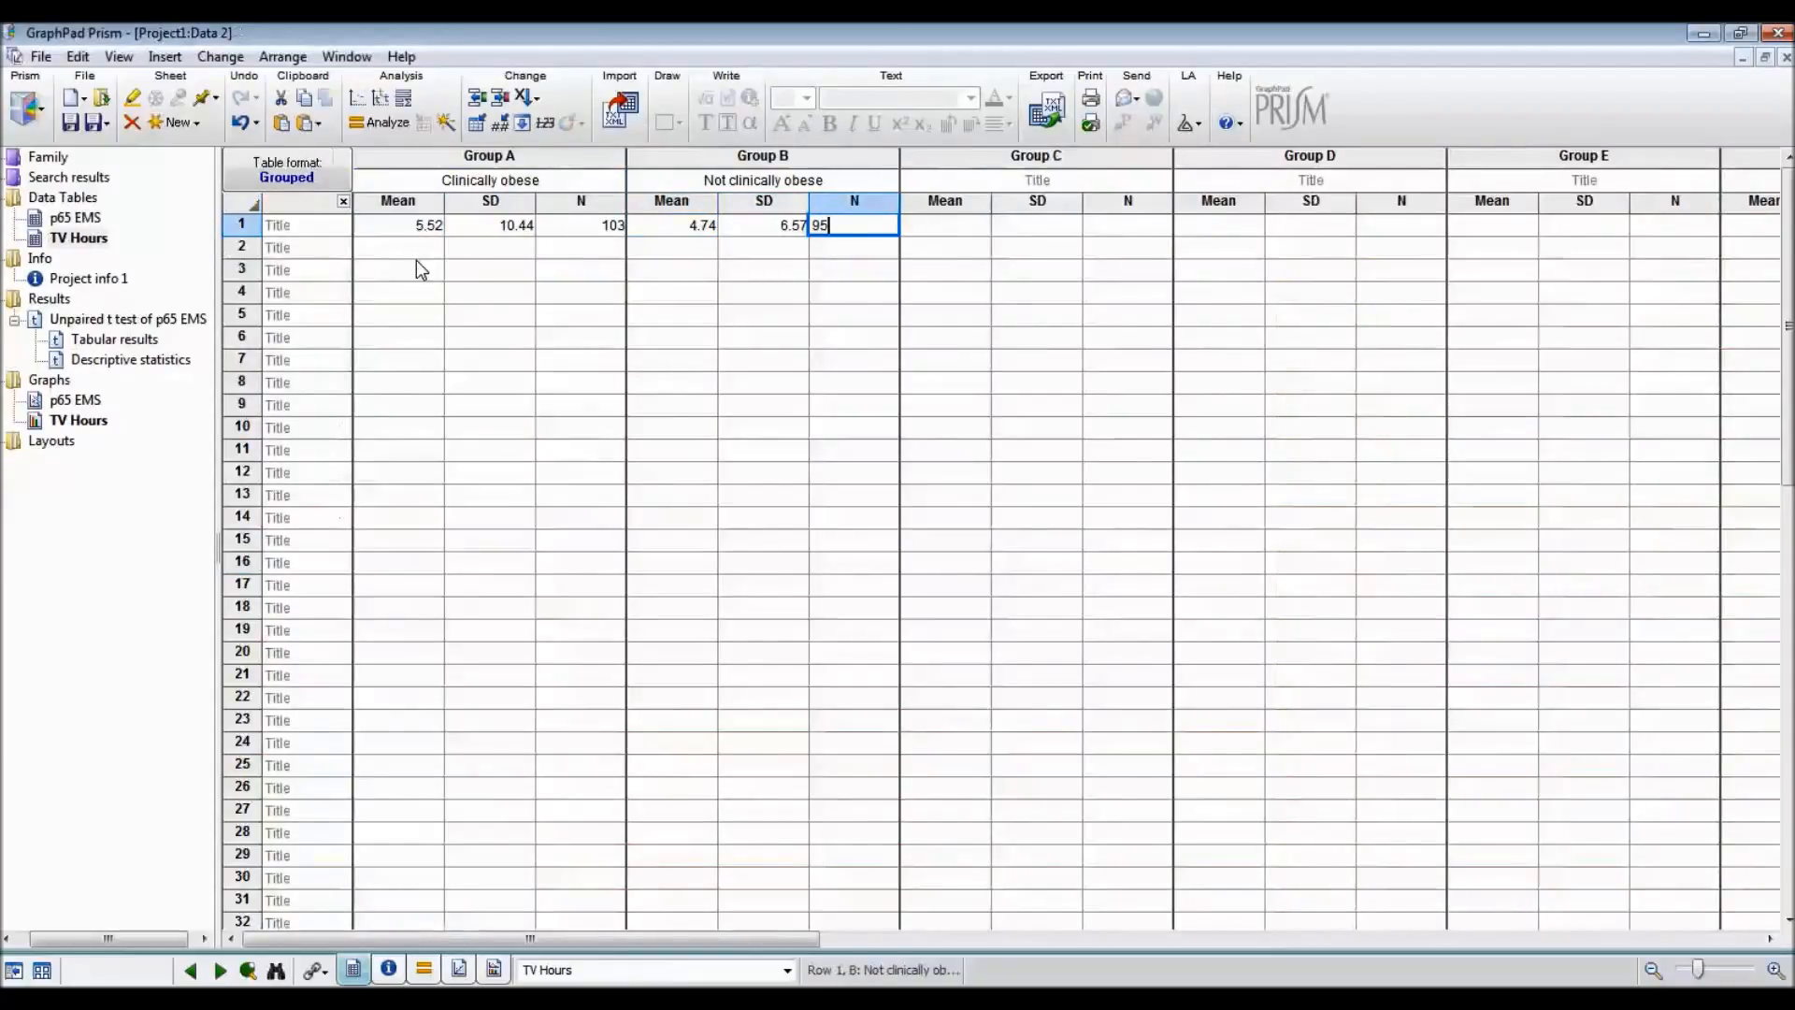
left_click(418, 264)
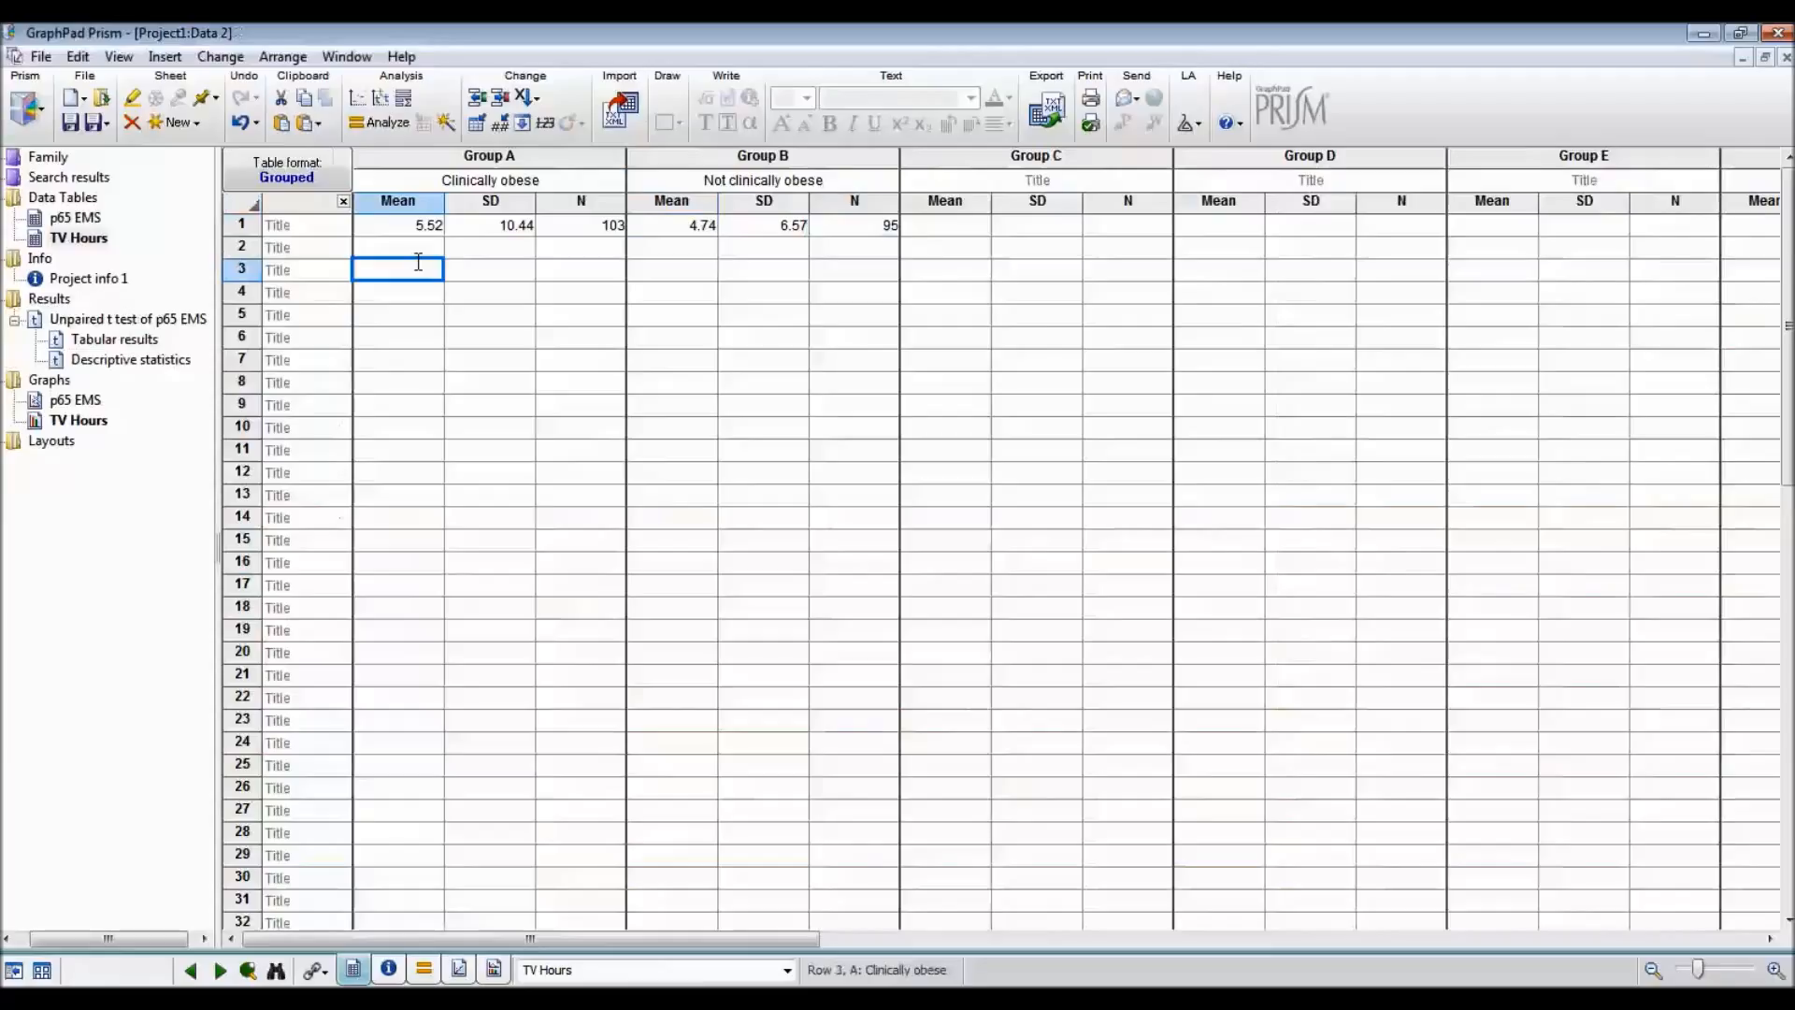
Step: Run an unpaired t test on TV Hours, reporting differences as Clinically obese - Not clinically obese and including descriptive statistics for each data set
left_click(382, 123)
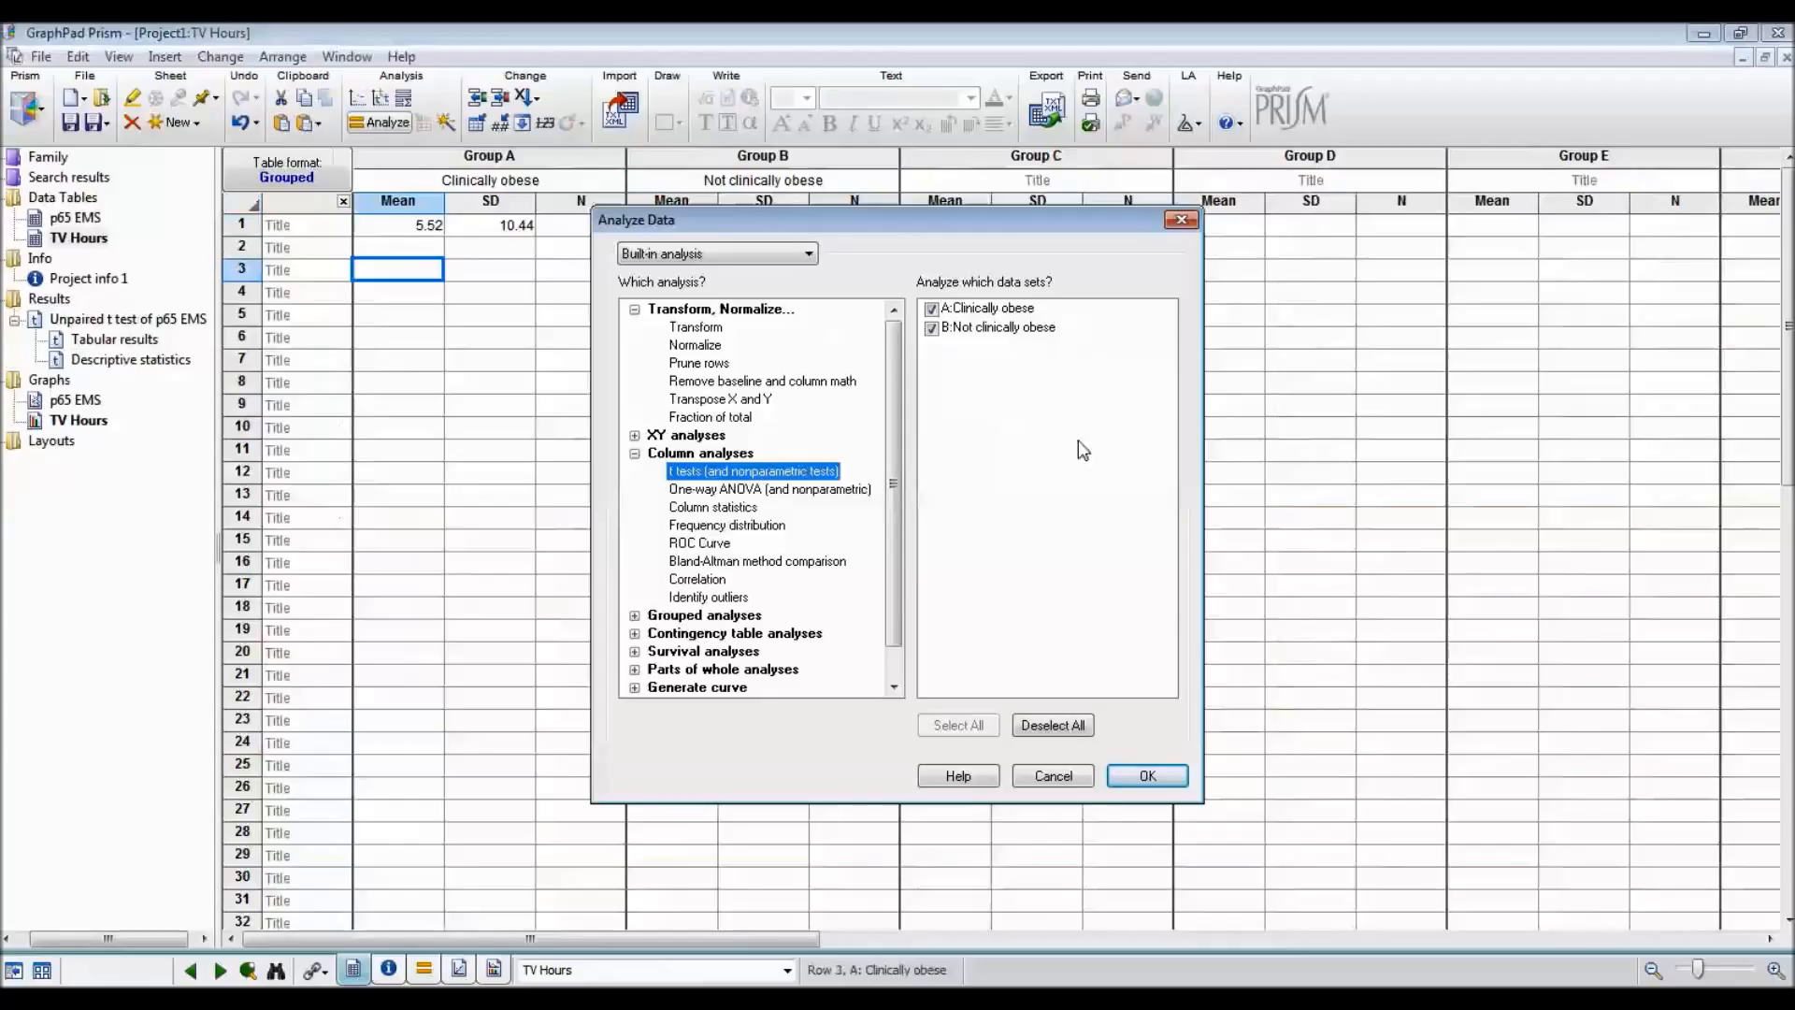
left_click(1150, 776)
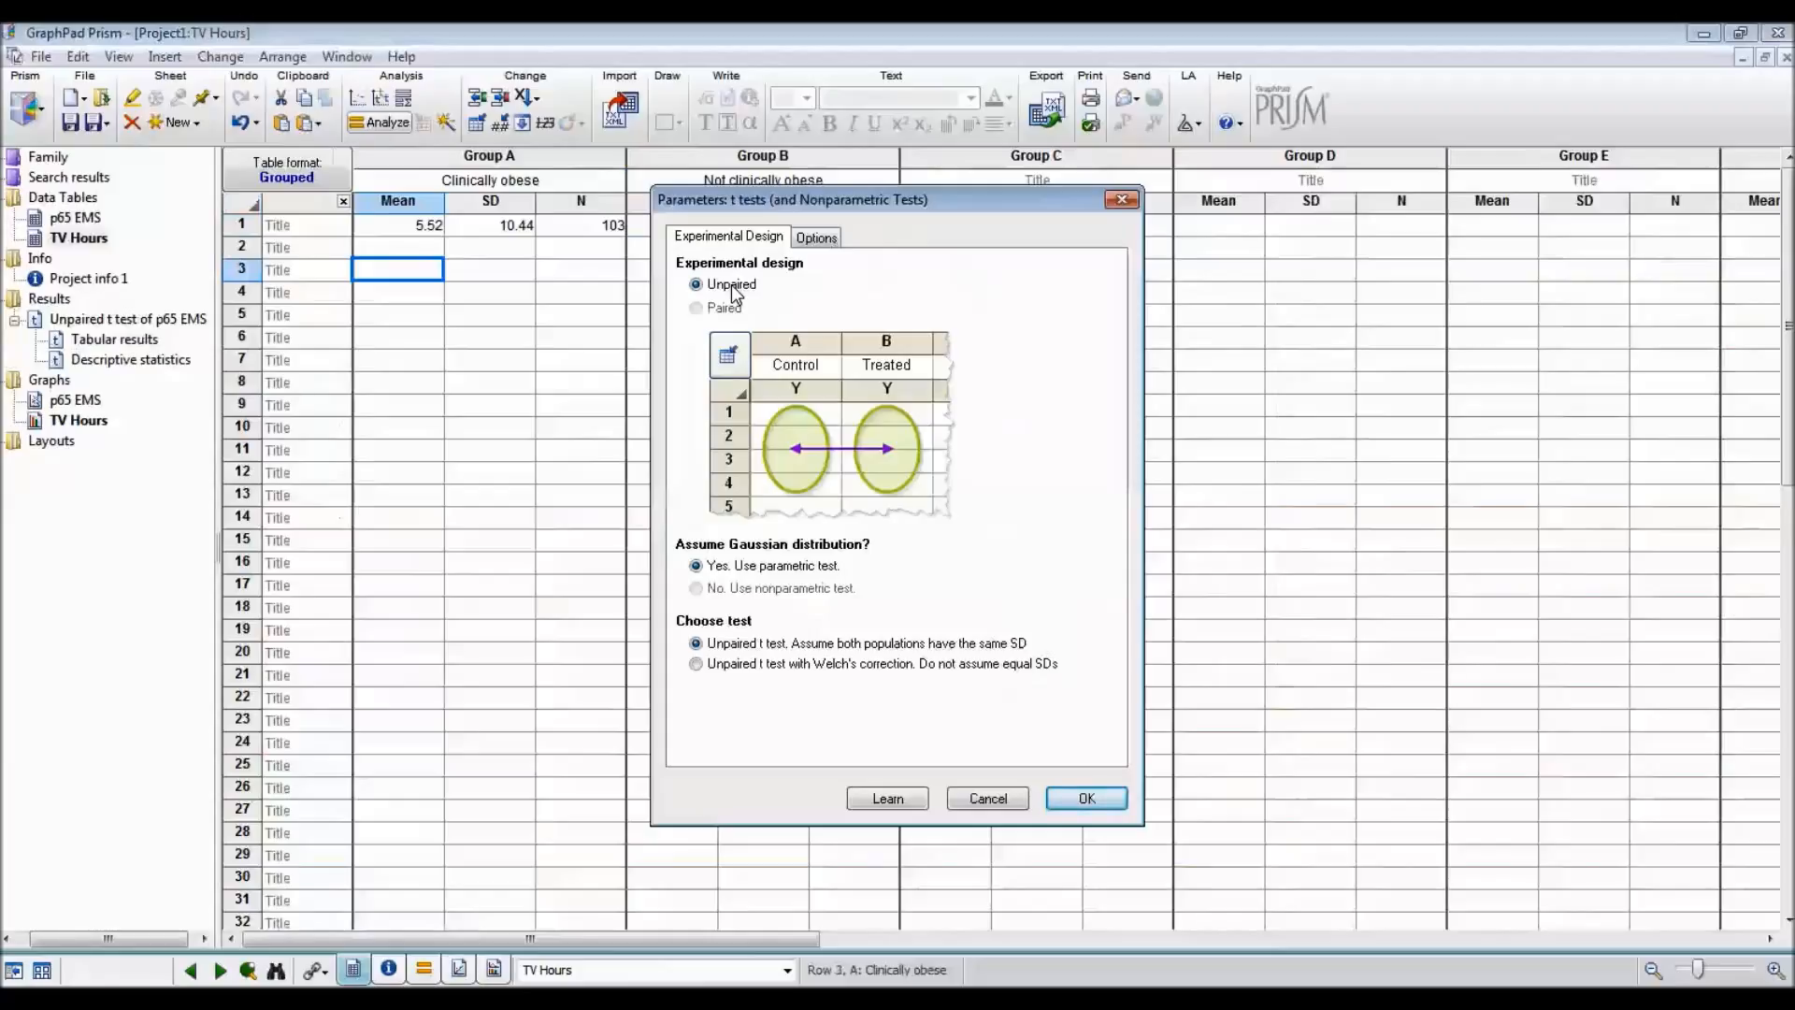
left_click(828, 243)
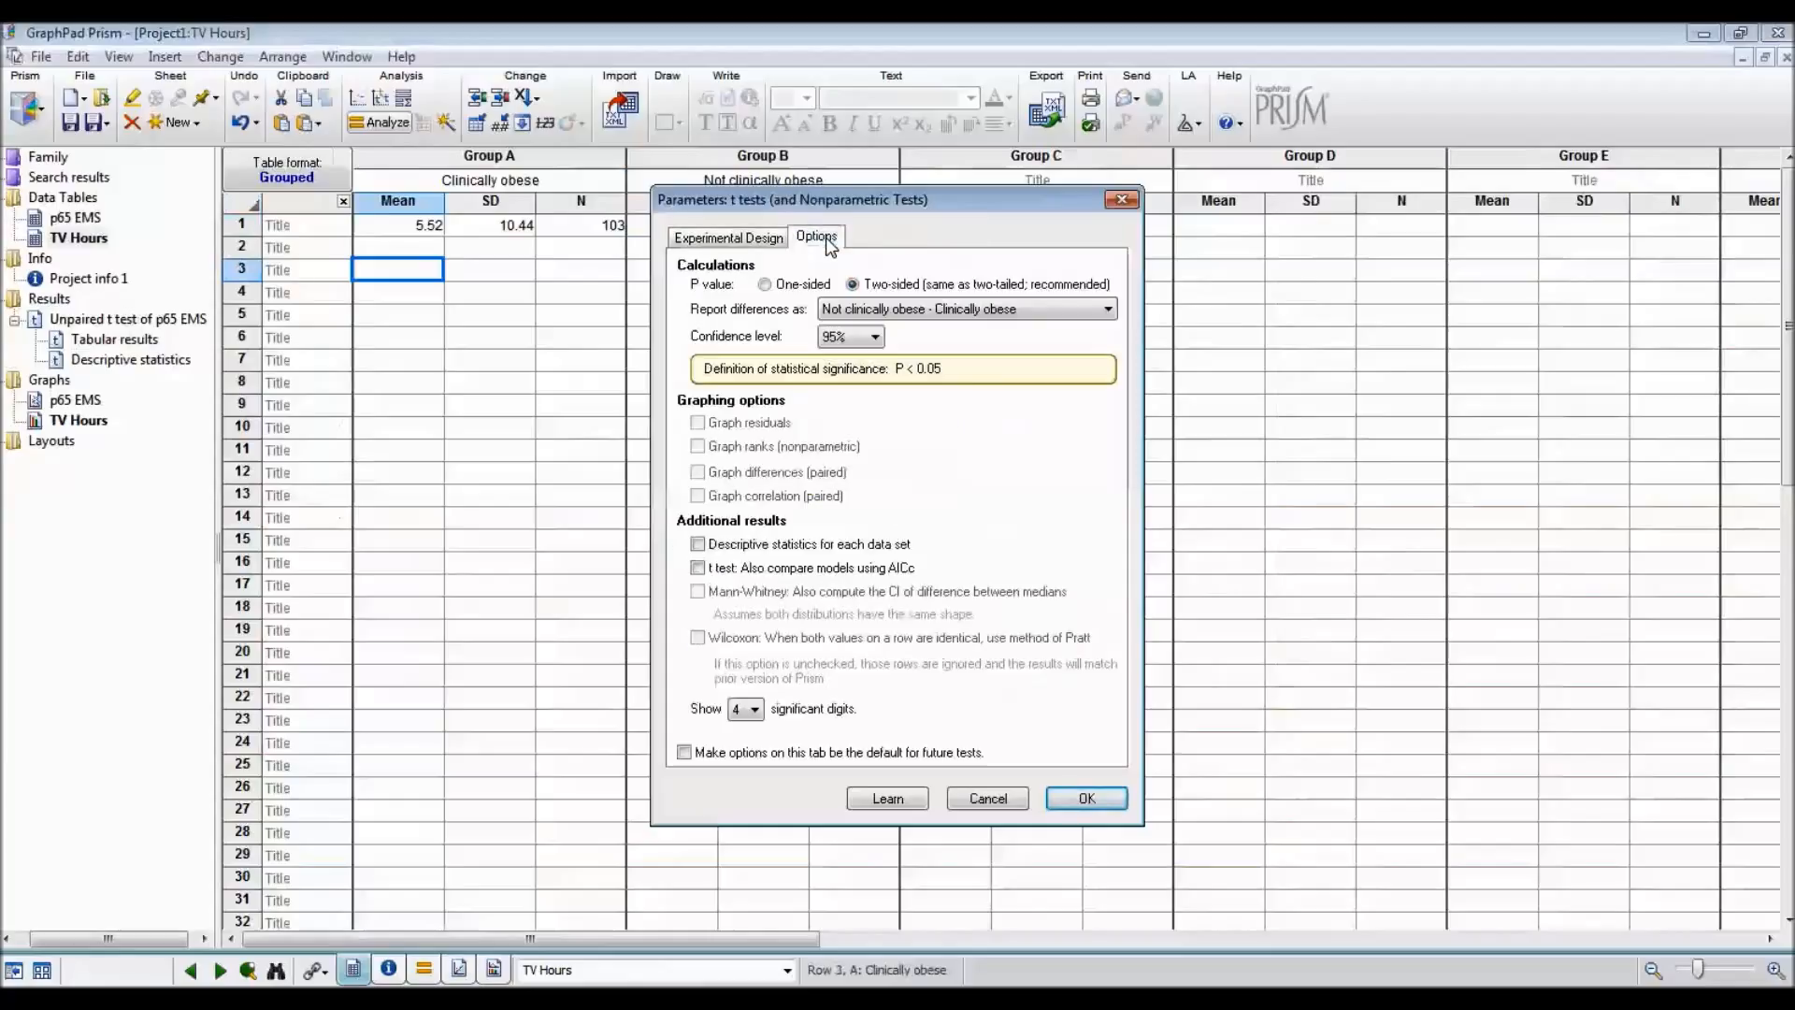
left_click(1002, 311)
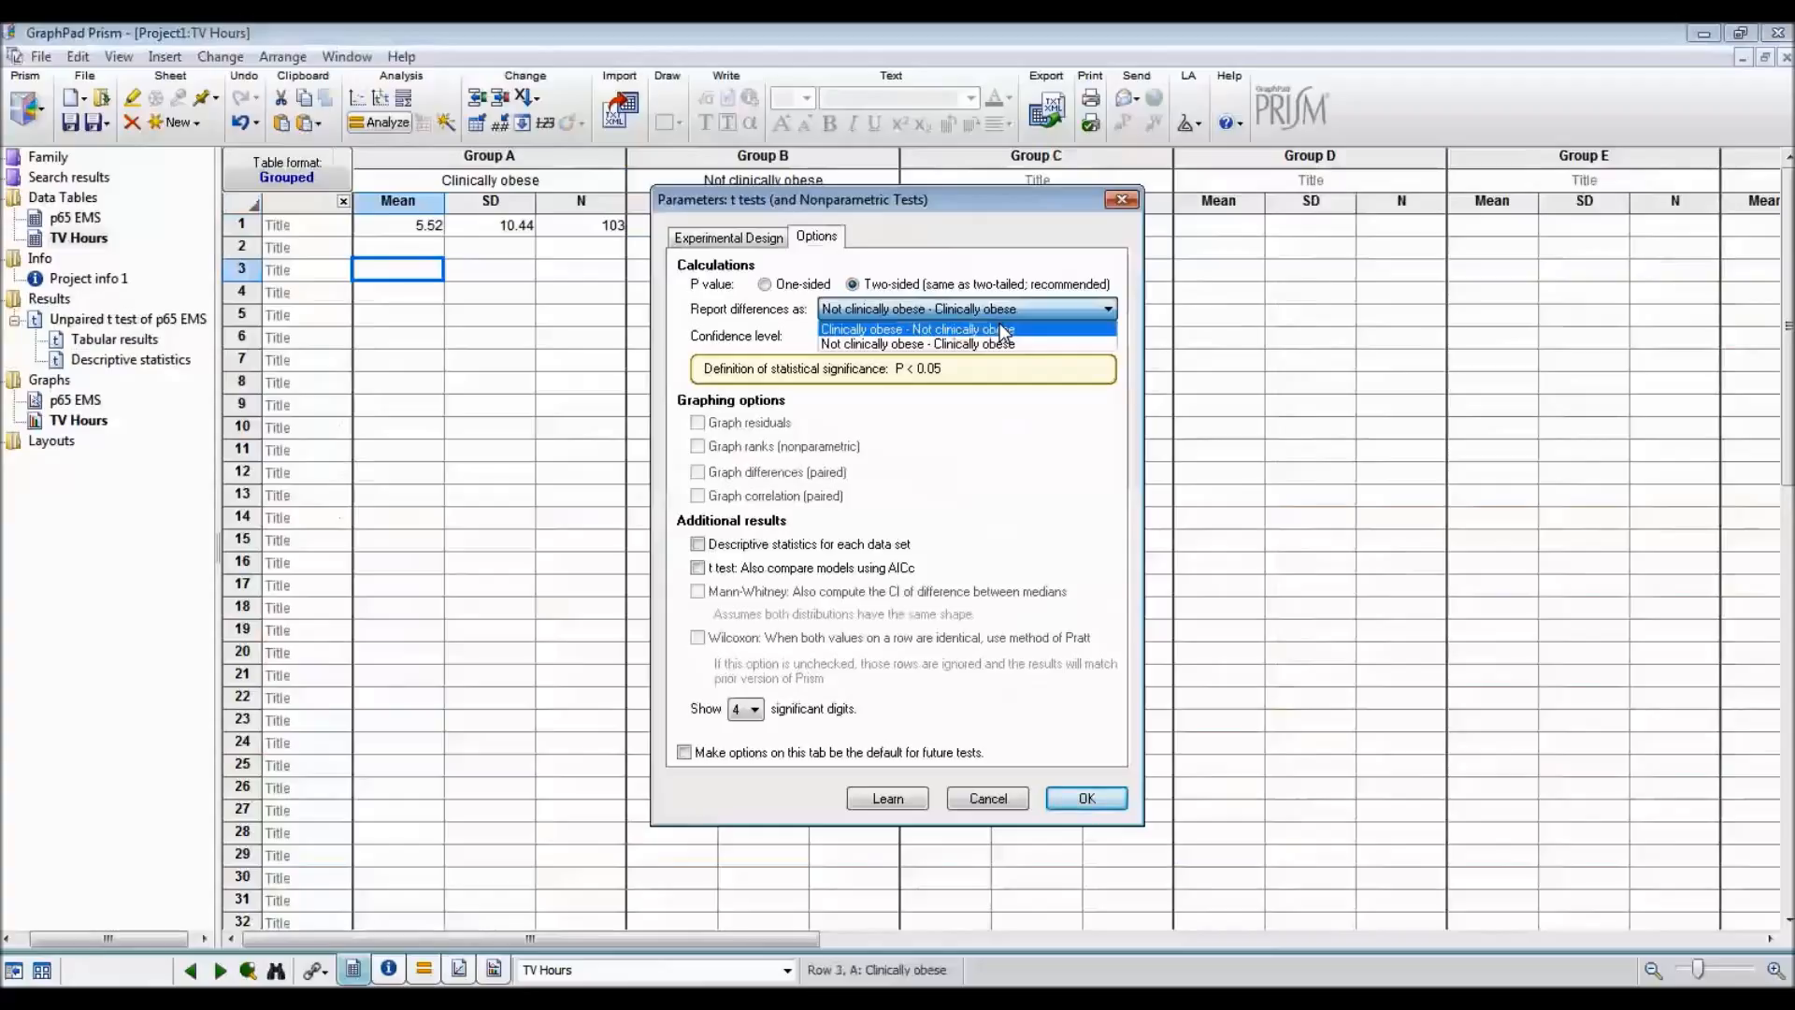
left_click(1002, 329)
left_click(765, 546)
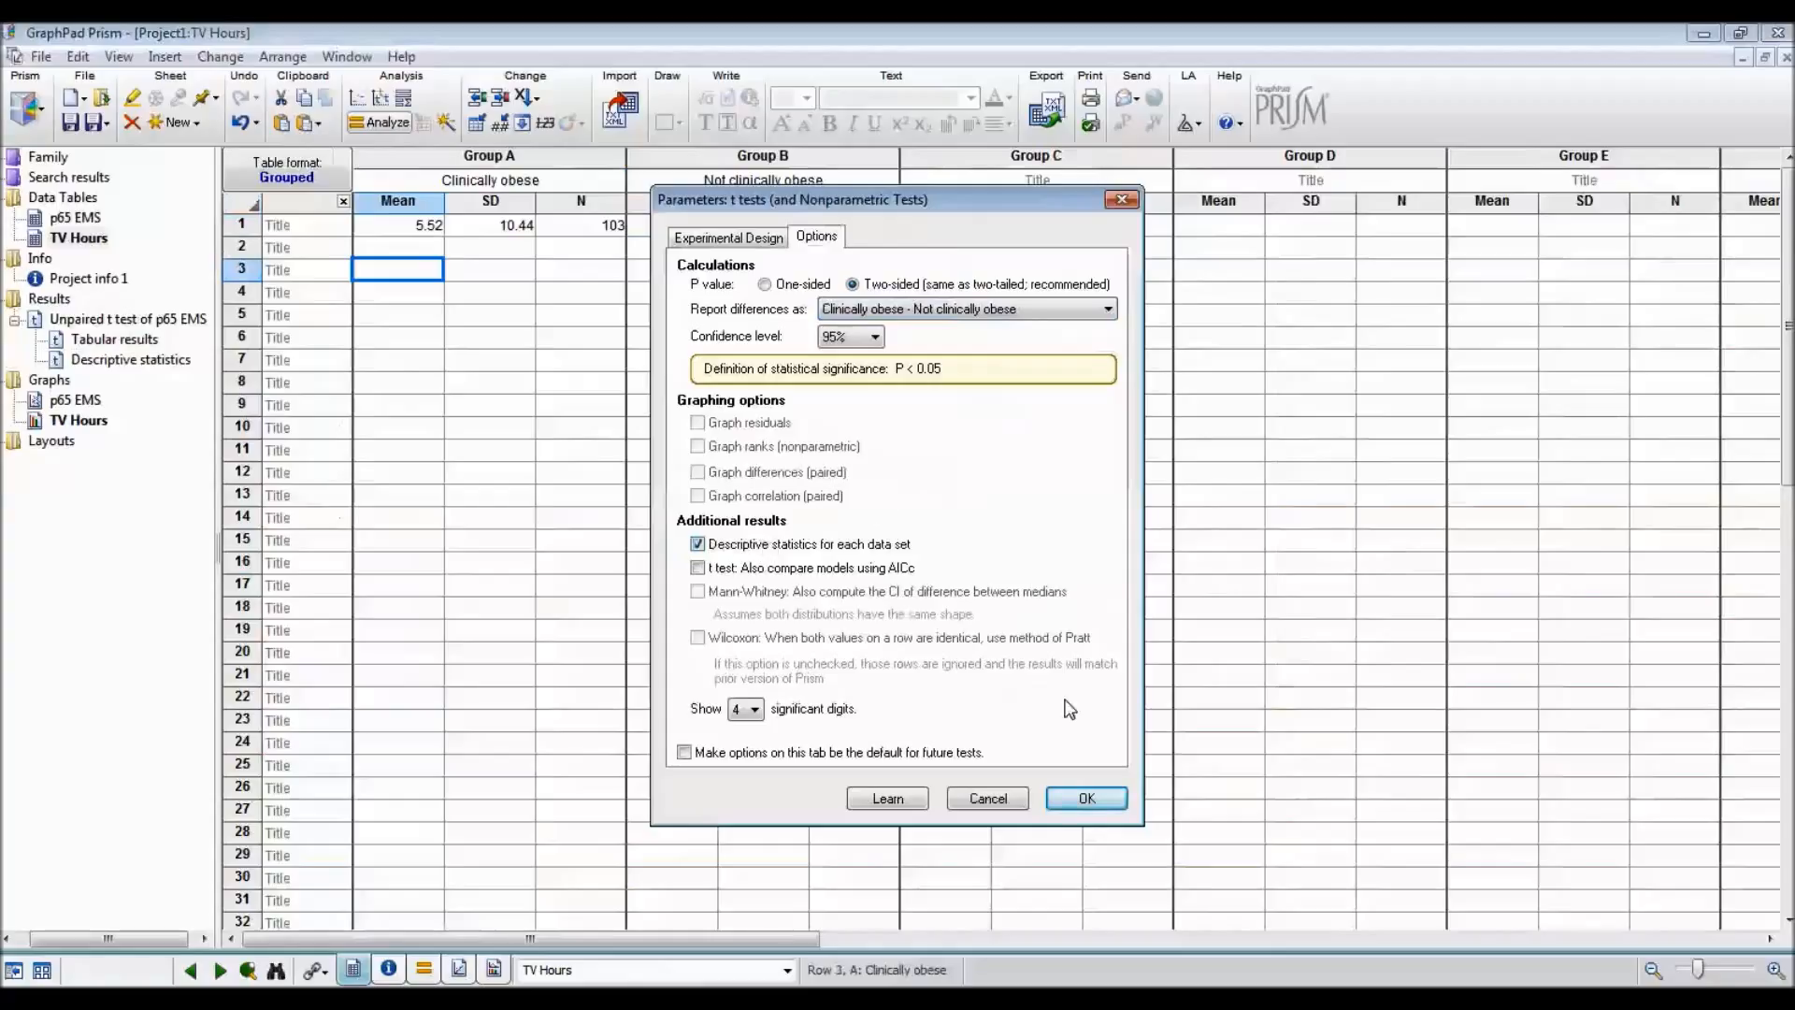
left_click(1086, 798)
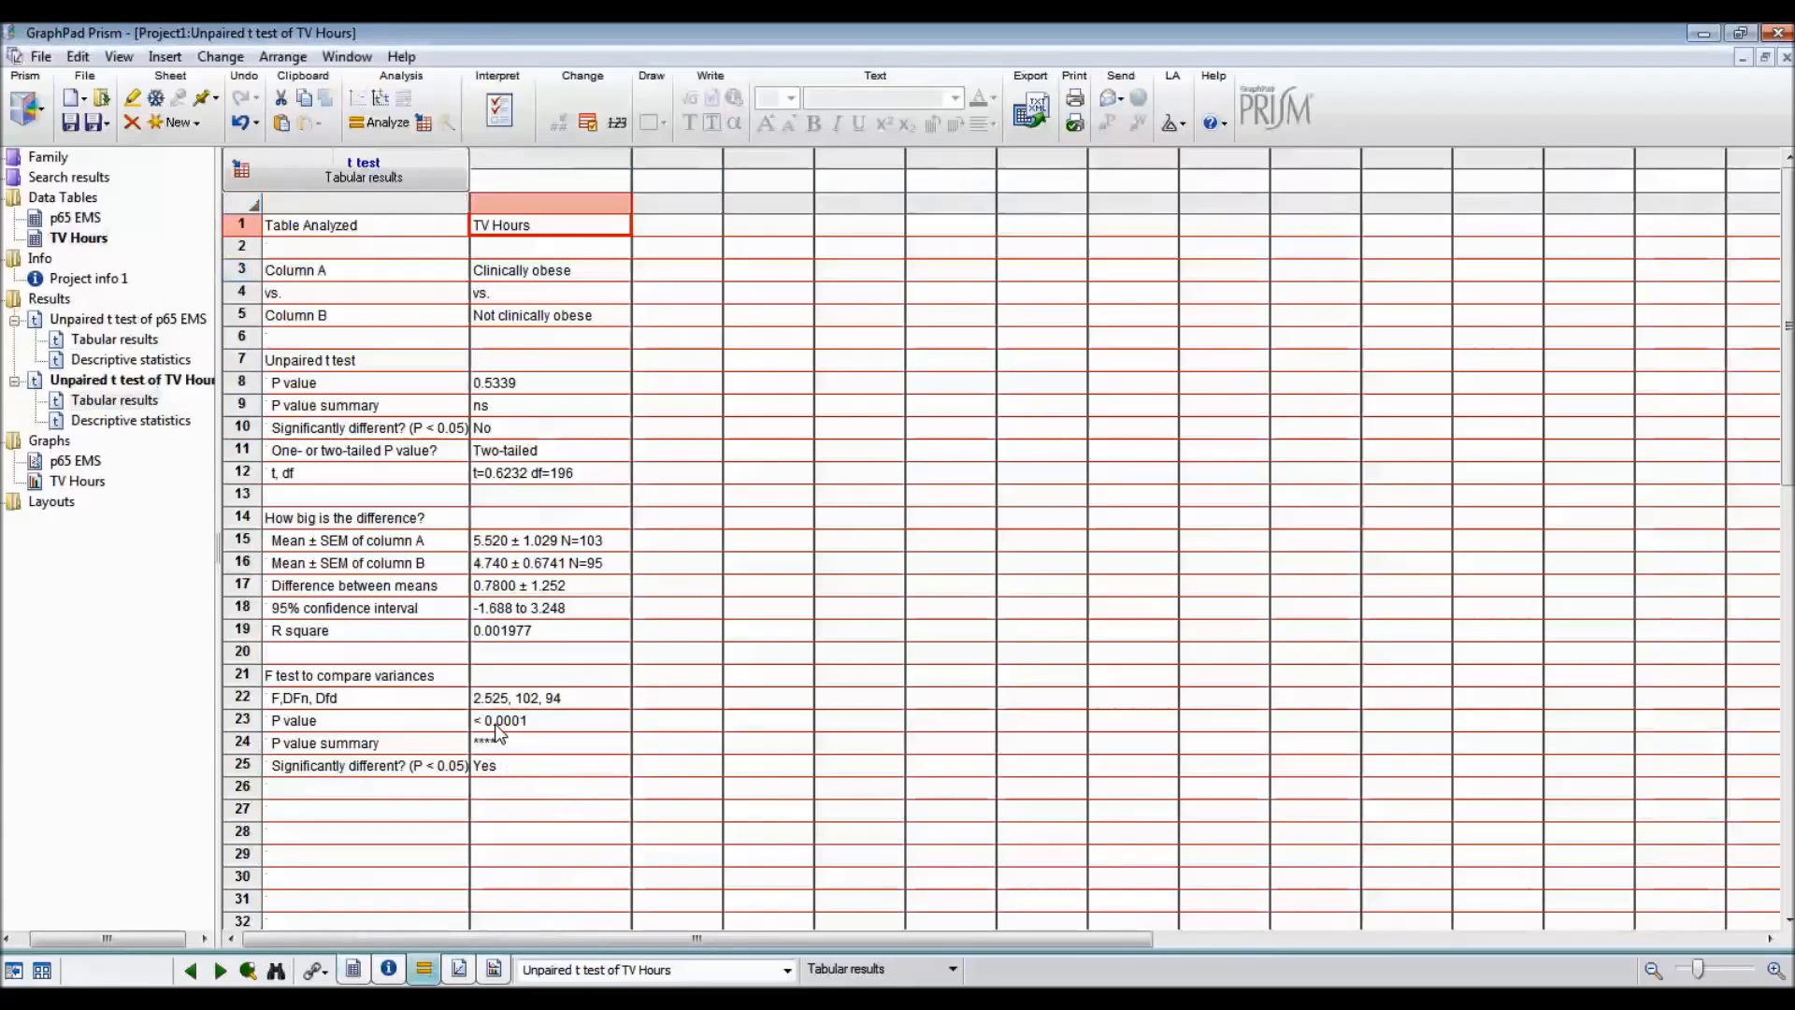
Step: Check the F test comparing variances, and change the existing TV Hours analysis to an unpaired t test with Welch's correction
left_click_drag(421, 683, 521, 766)
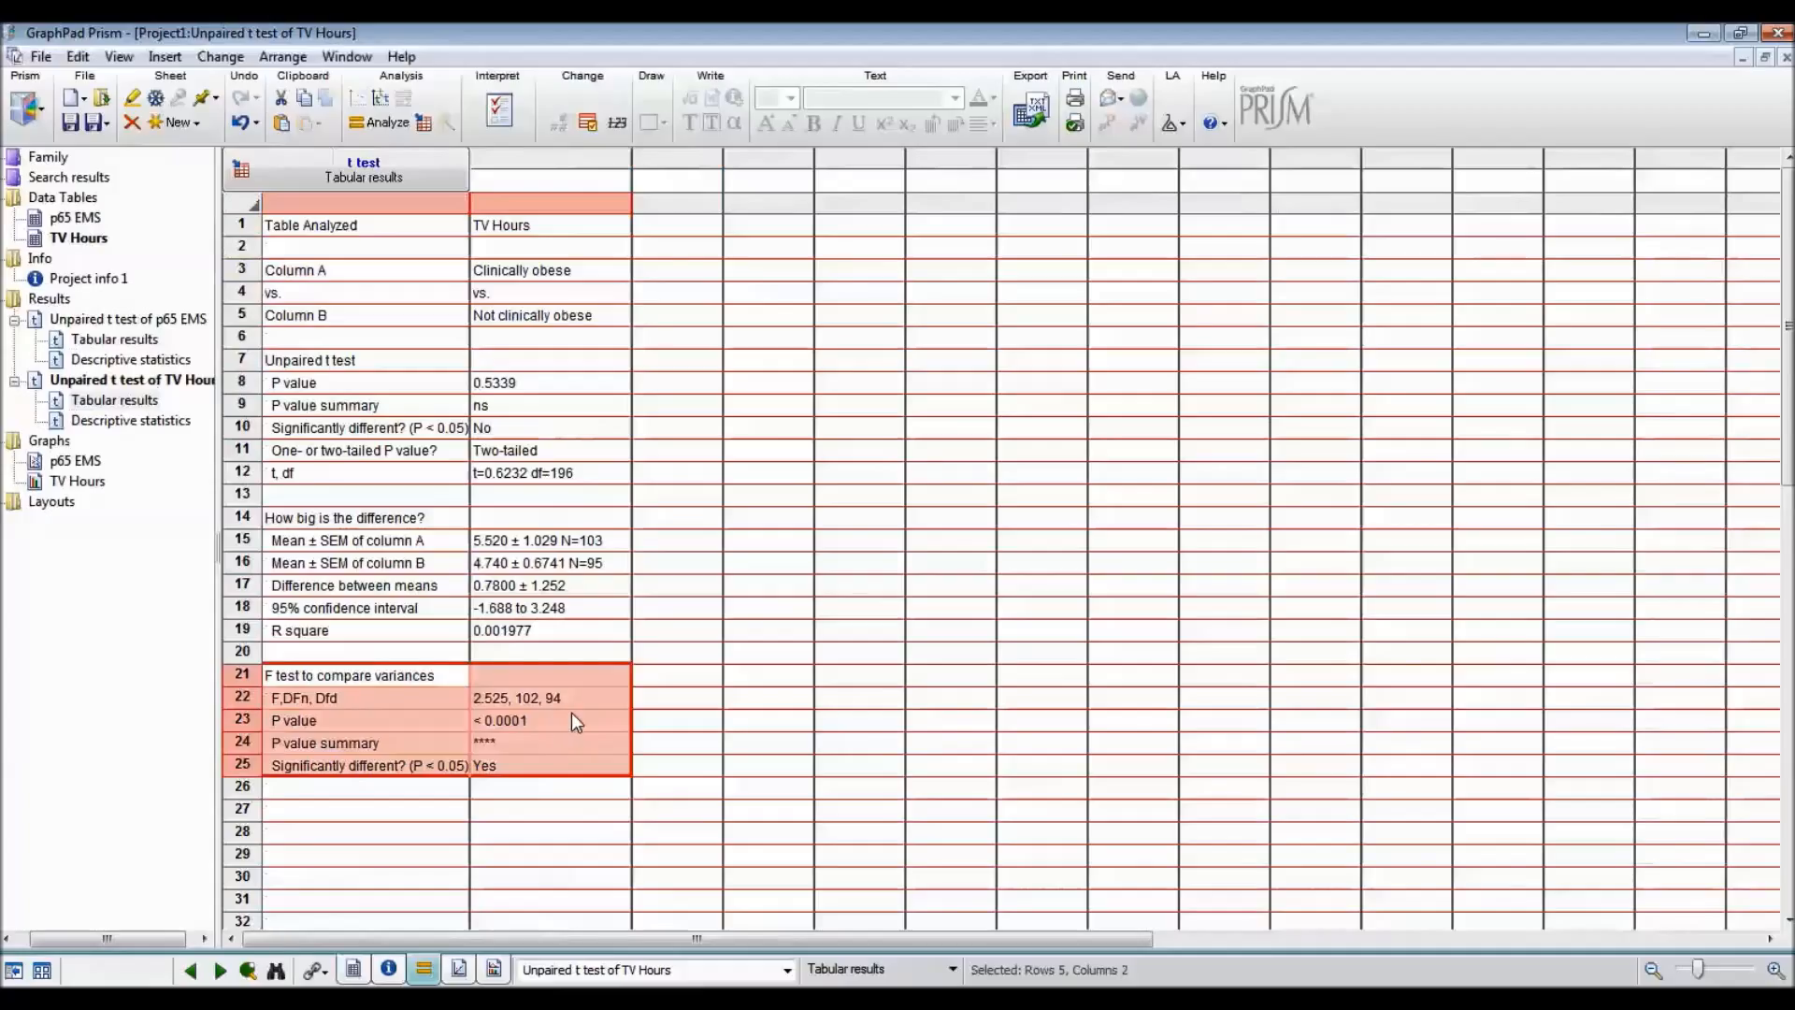
left_click(544, 793)
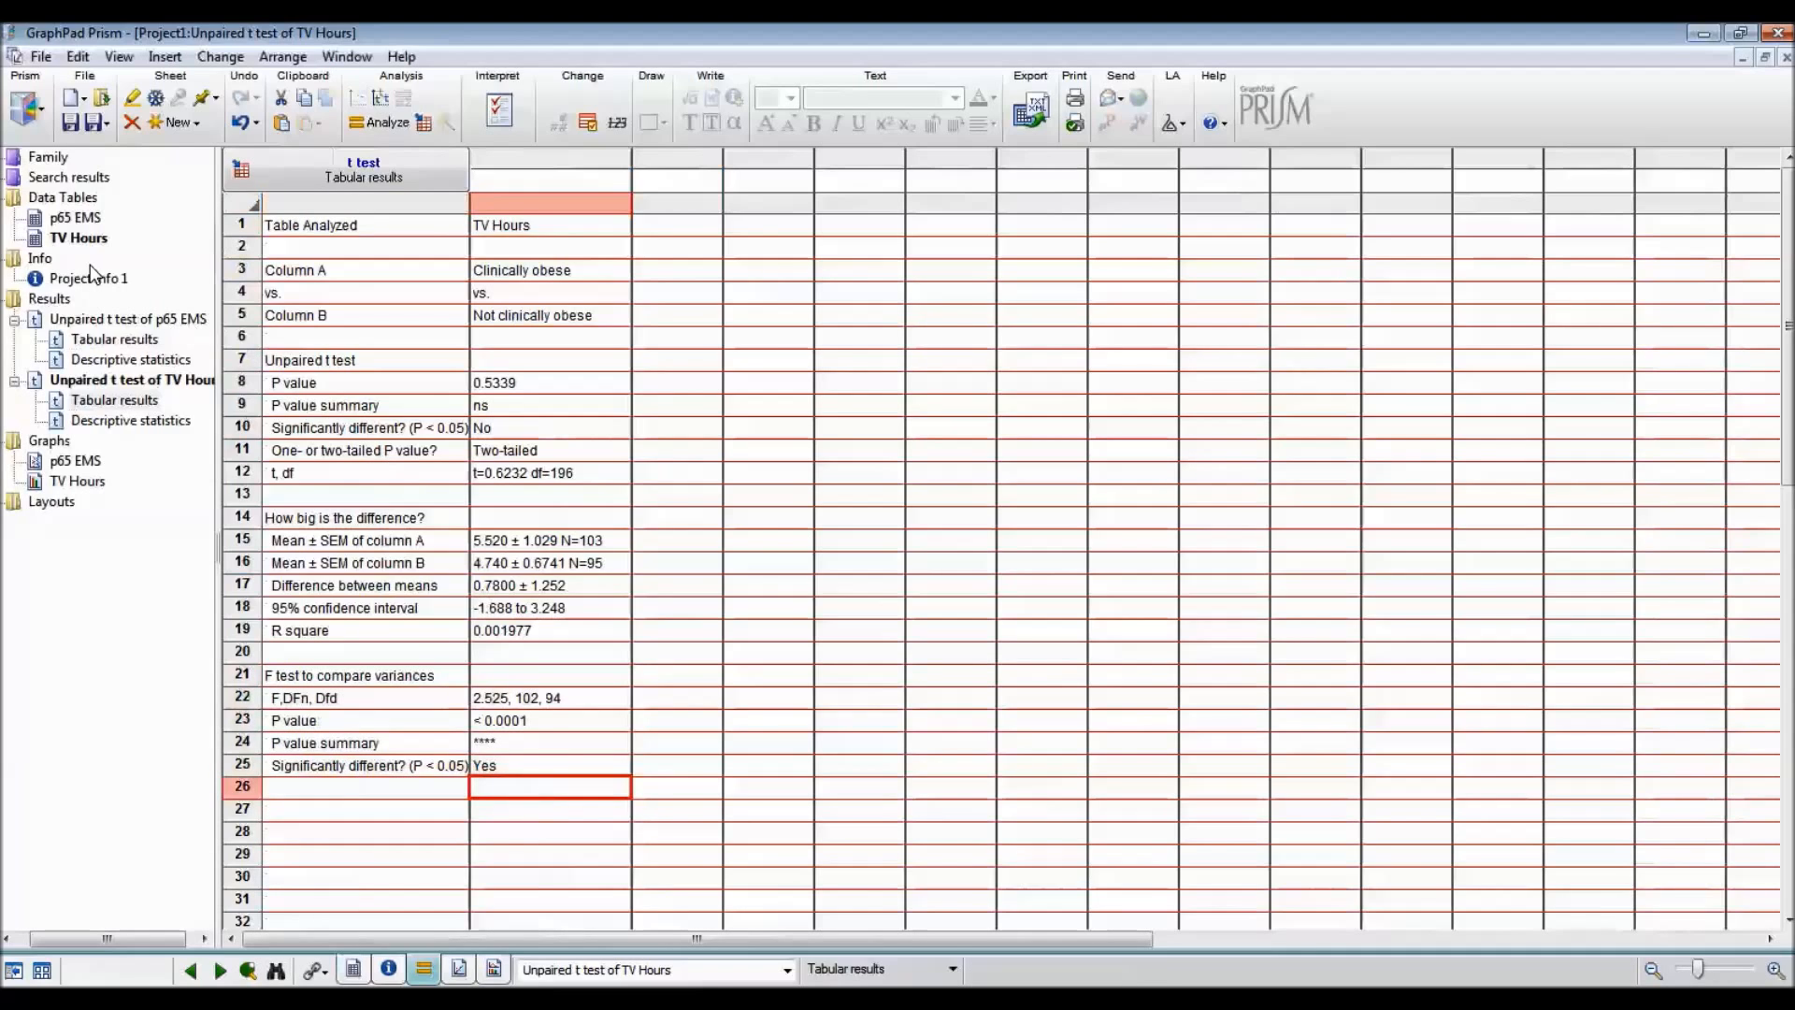
left_click(74, 240)
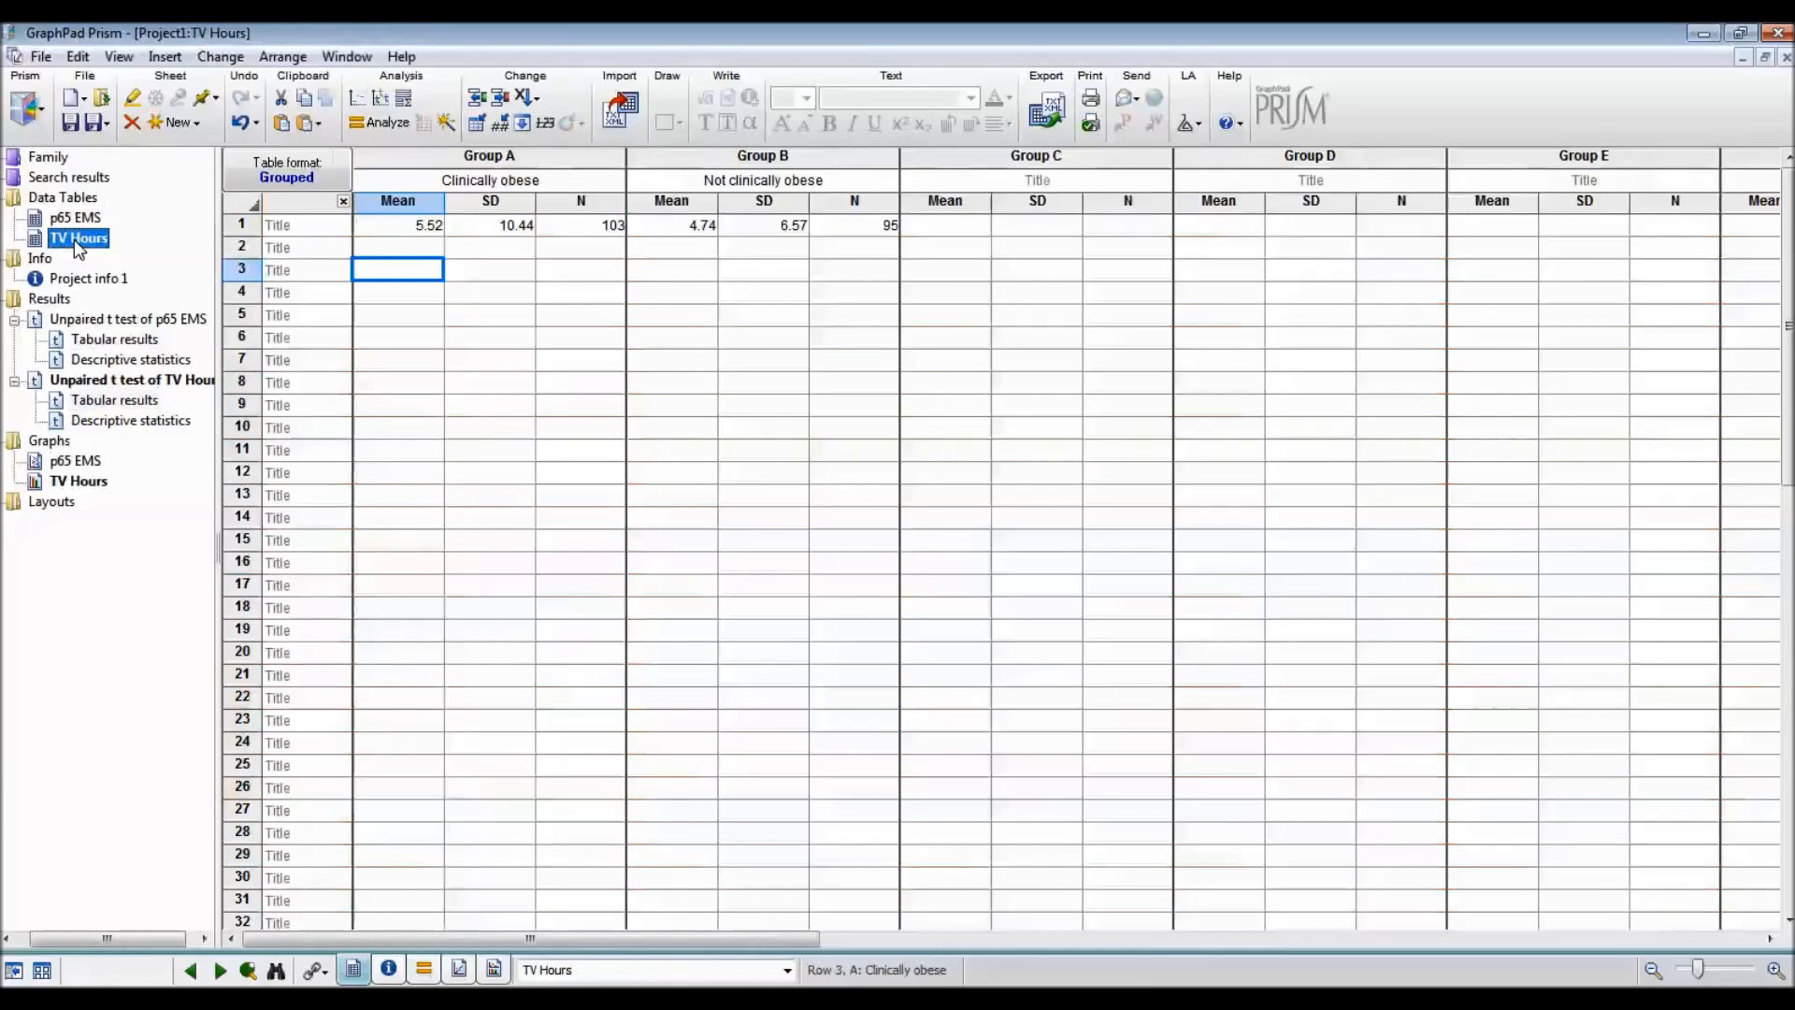
left_click(374, 124)
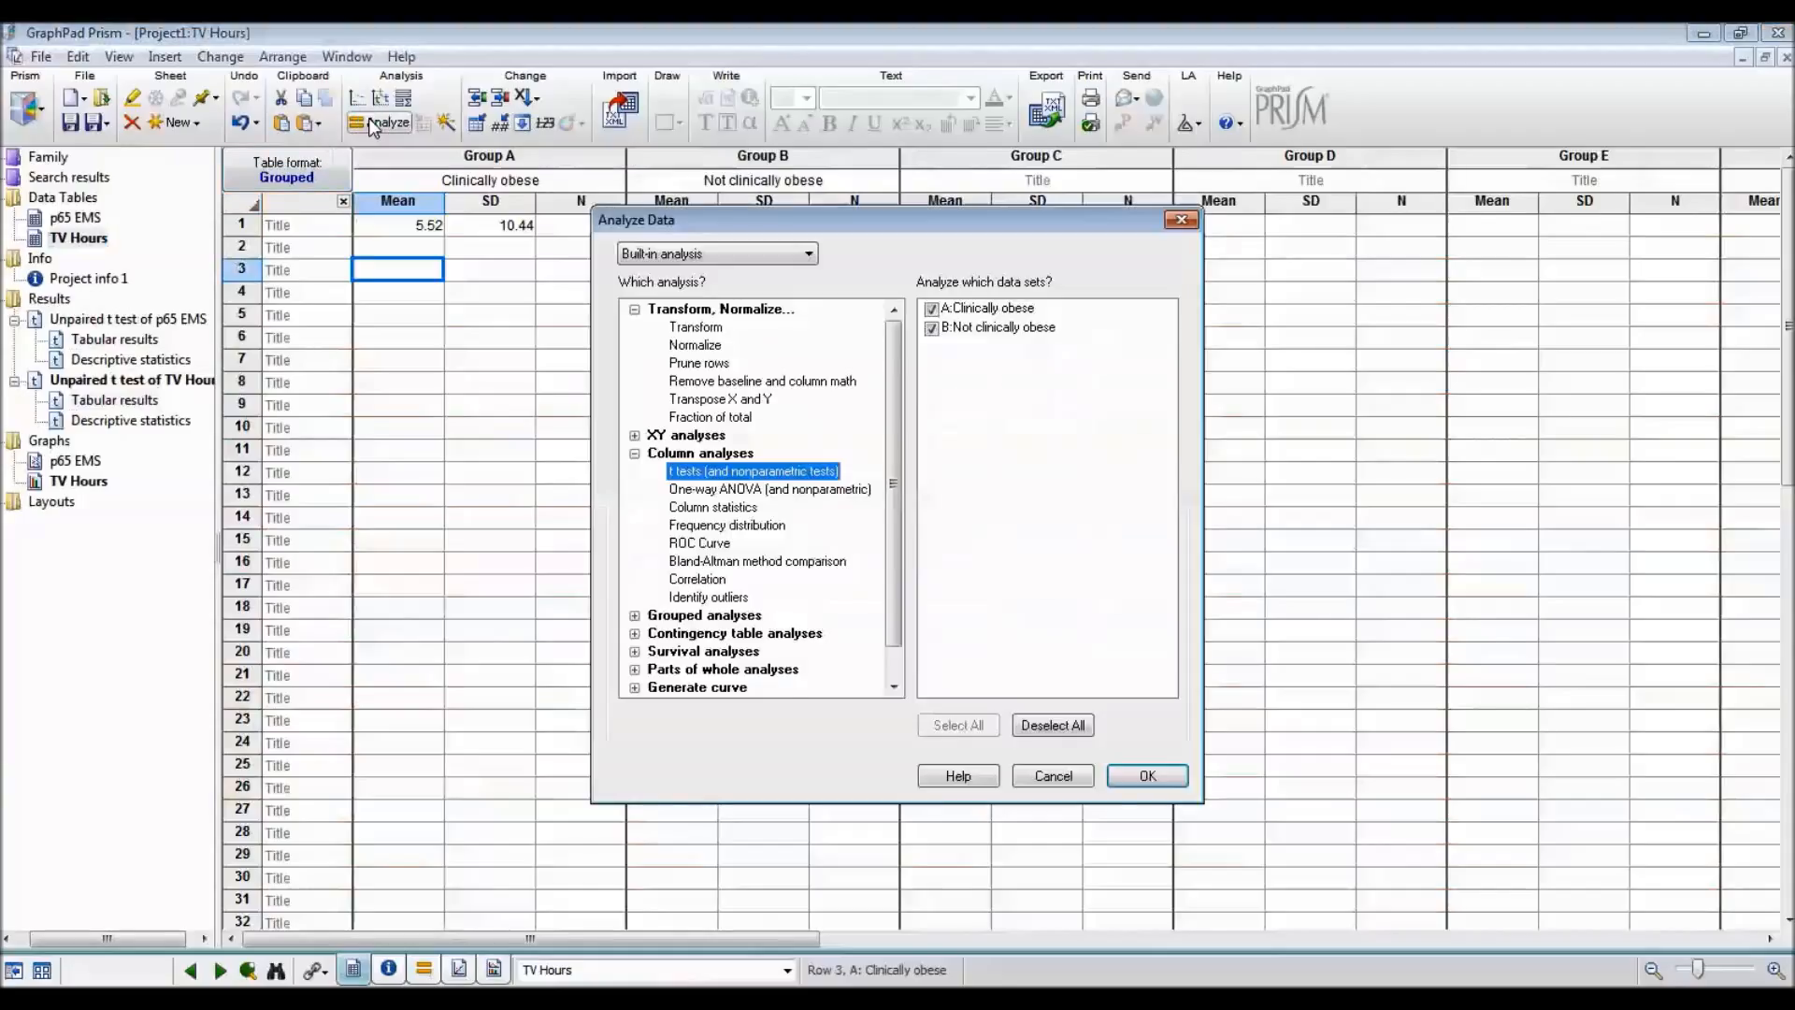
left_click(1152, 776)
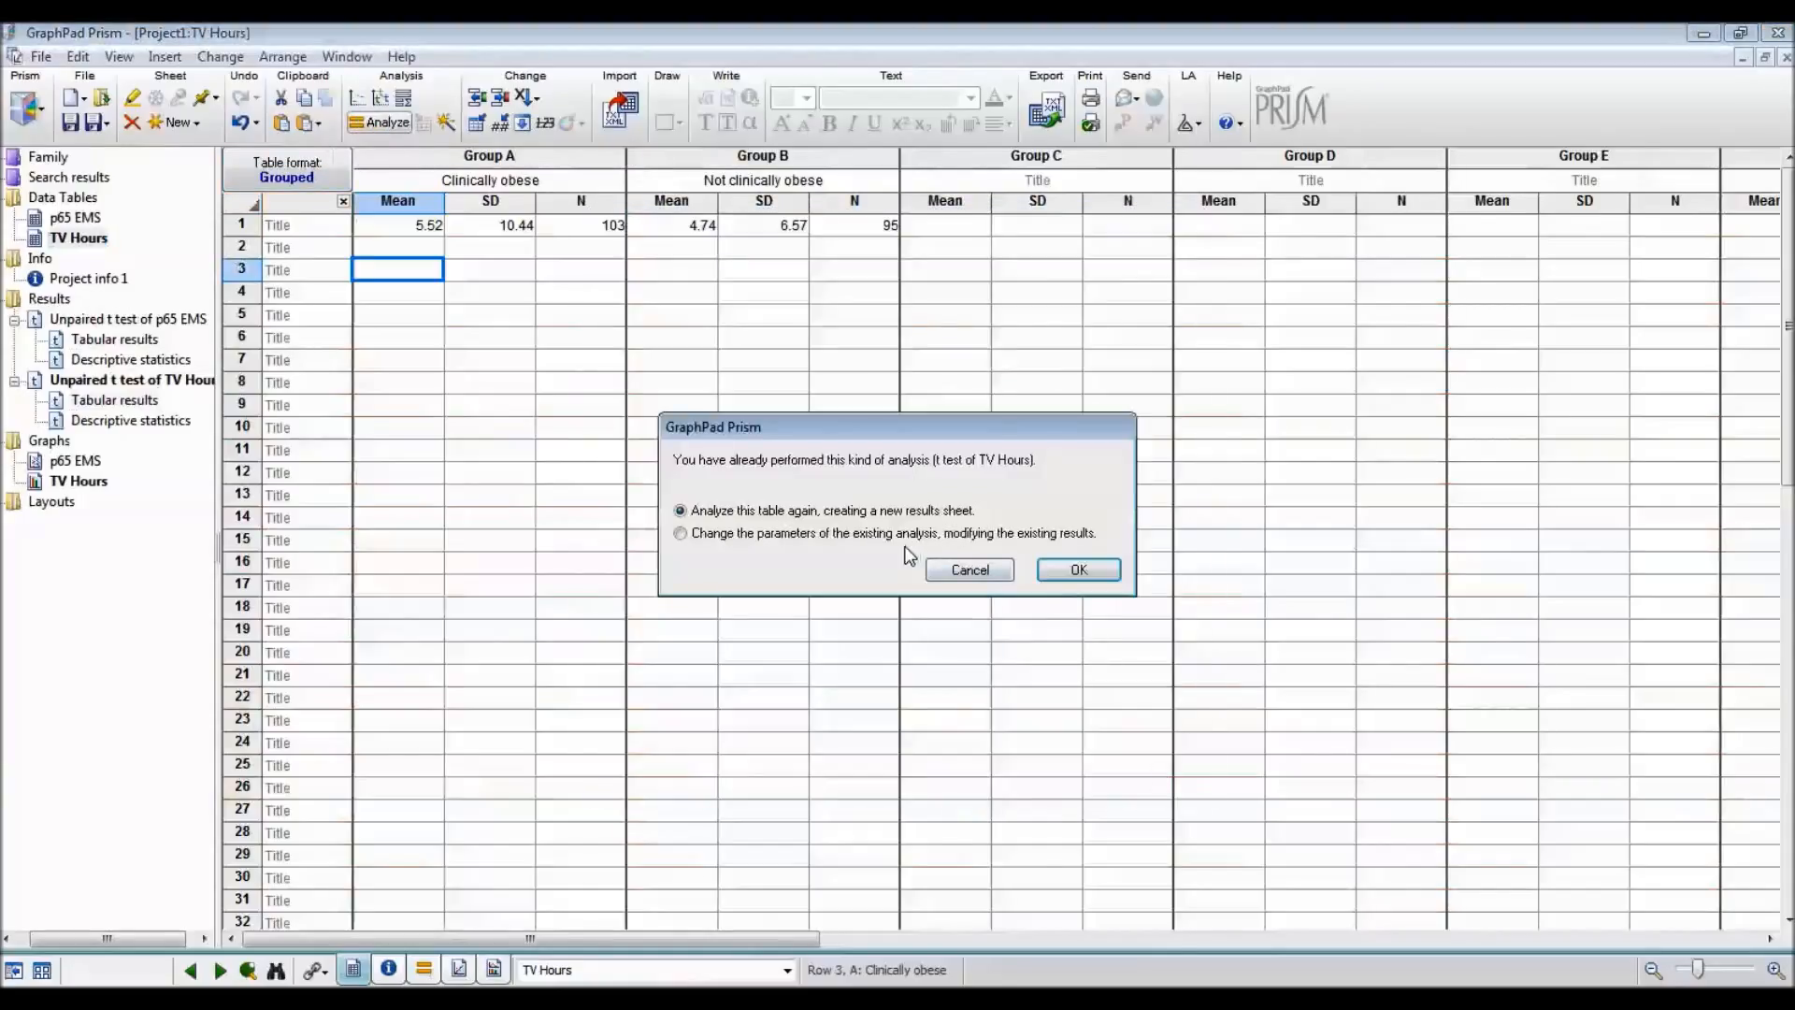
left_click(784, 538)
left_click(1082, 570)
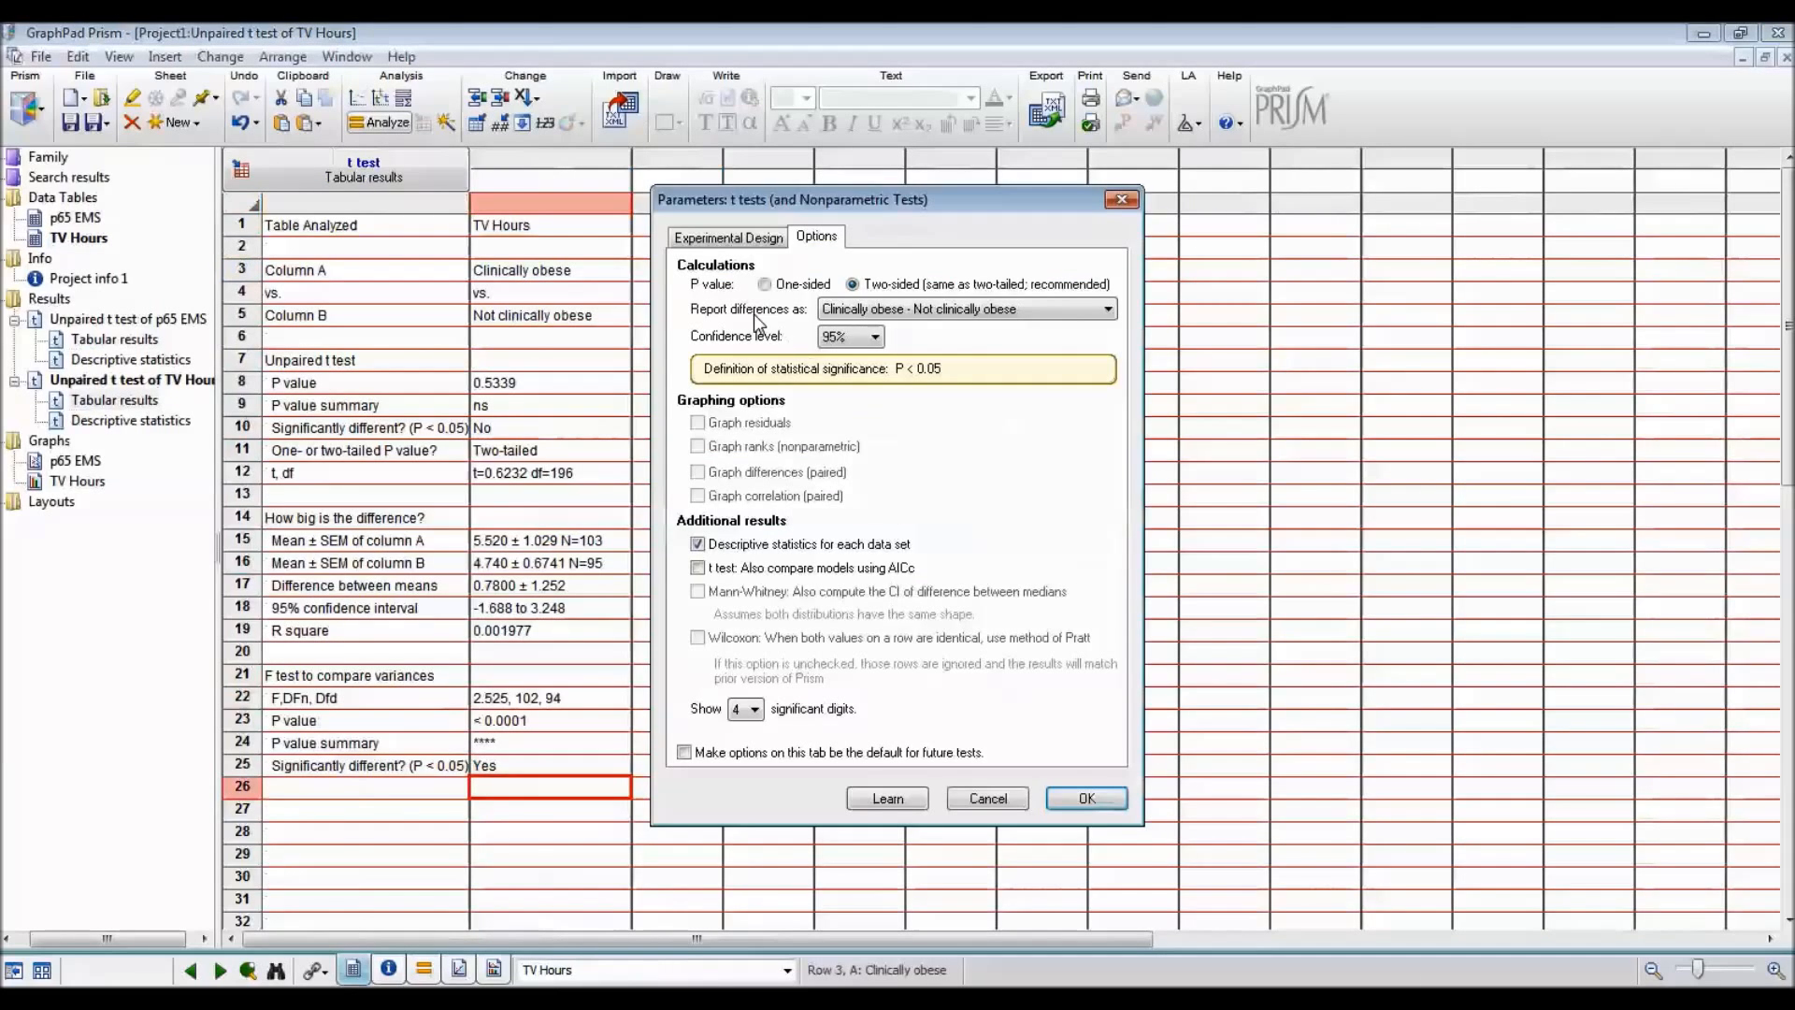
left_click(726, 235)
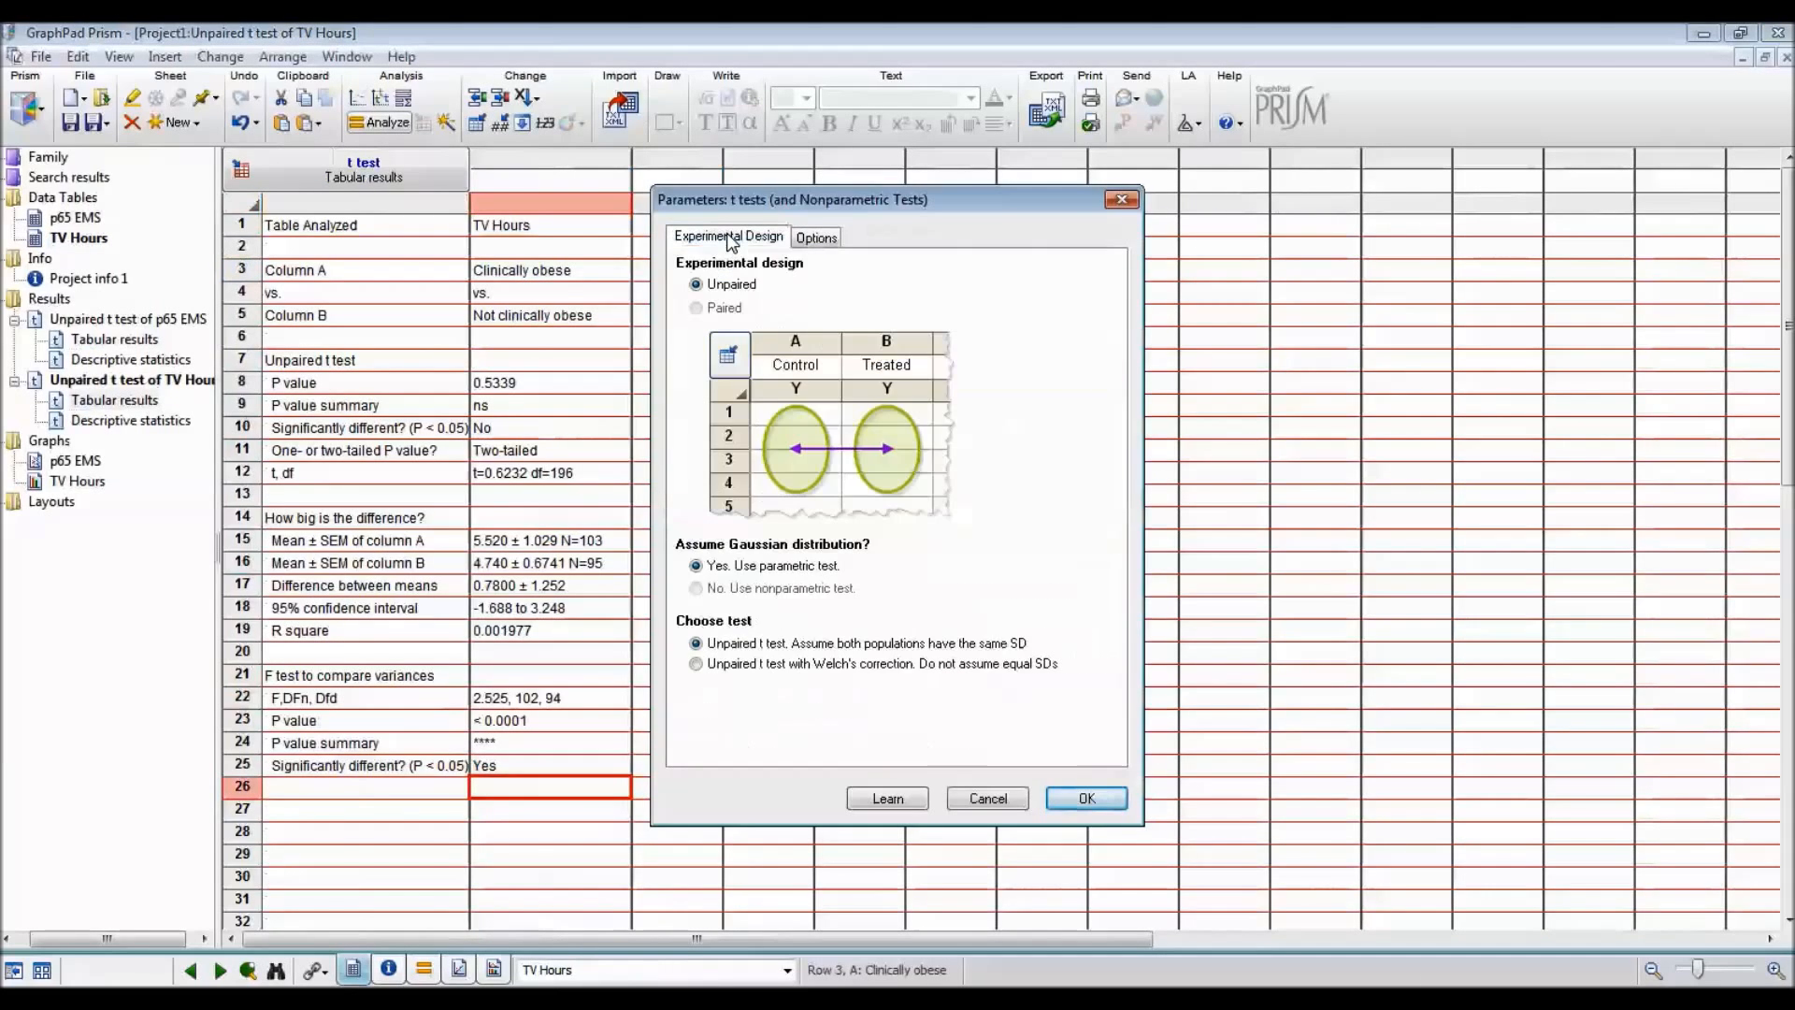
left_click(766, 666)
left_click(1085, 804)
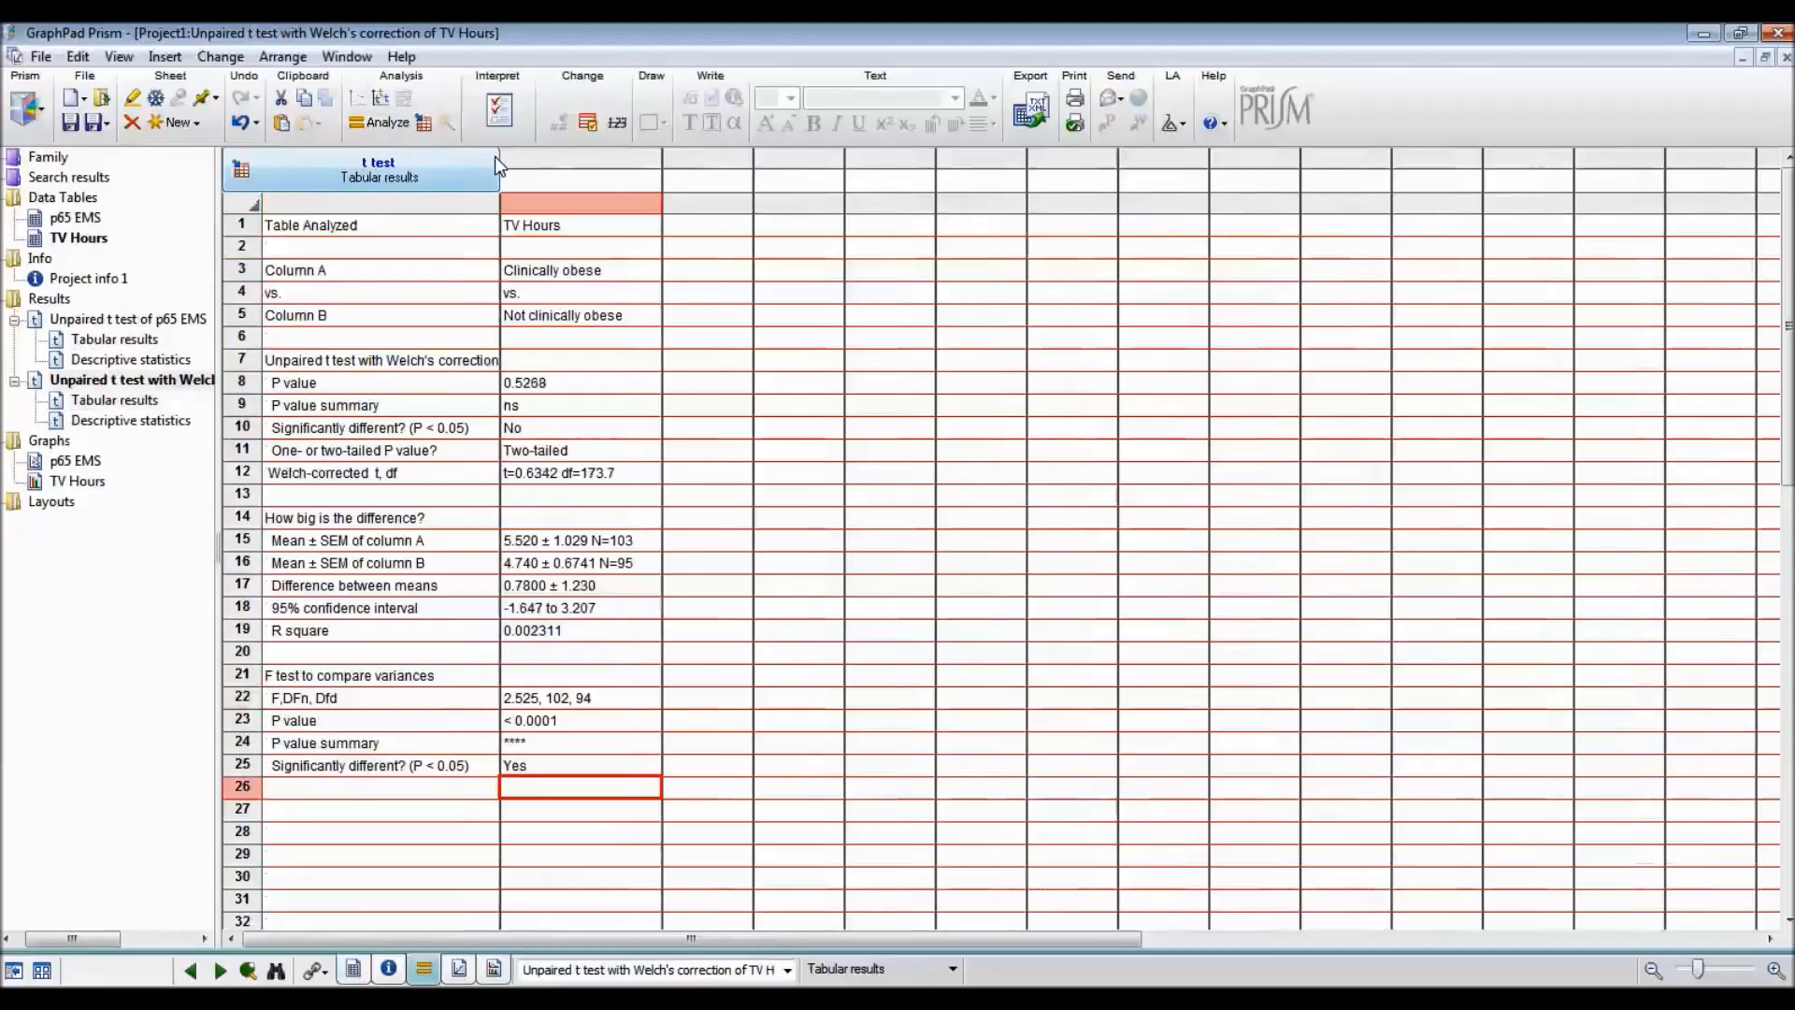
Step: Examine the Welch-corrected results: P value, t and df, mean ± SEM of both columns, difference between means and 95% confidence interval
left_click(432, 367)
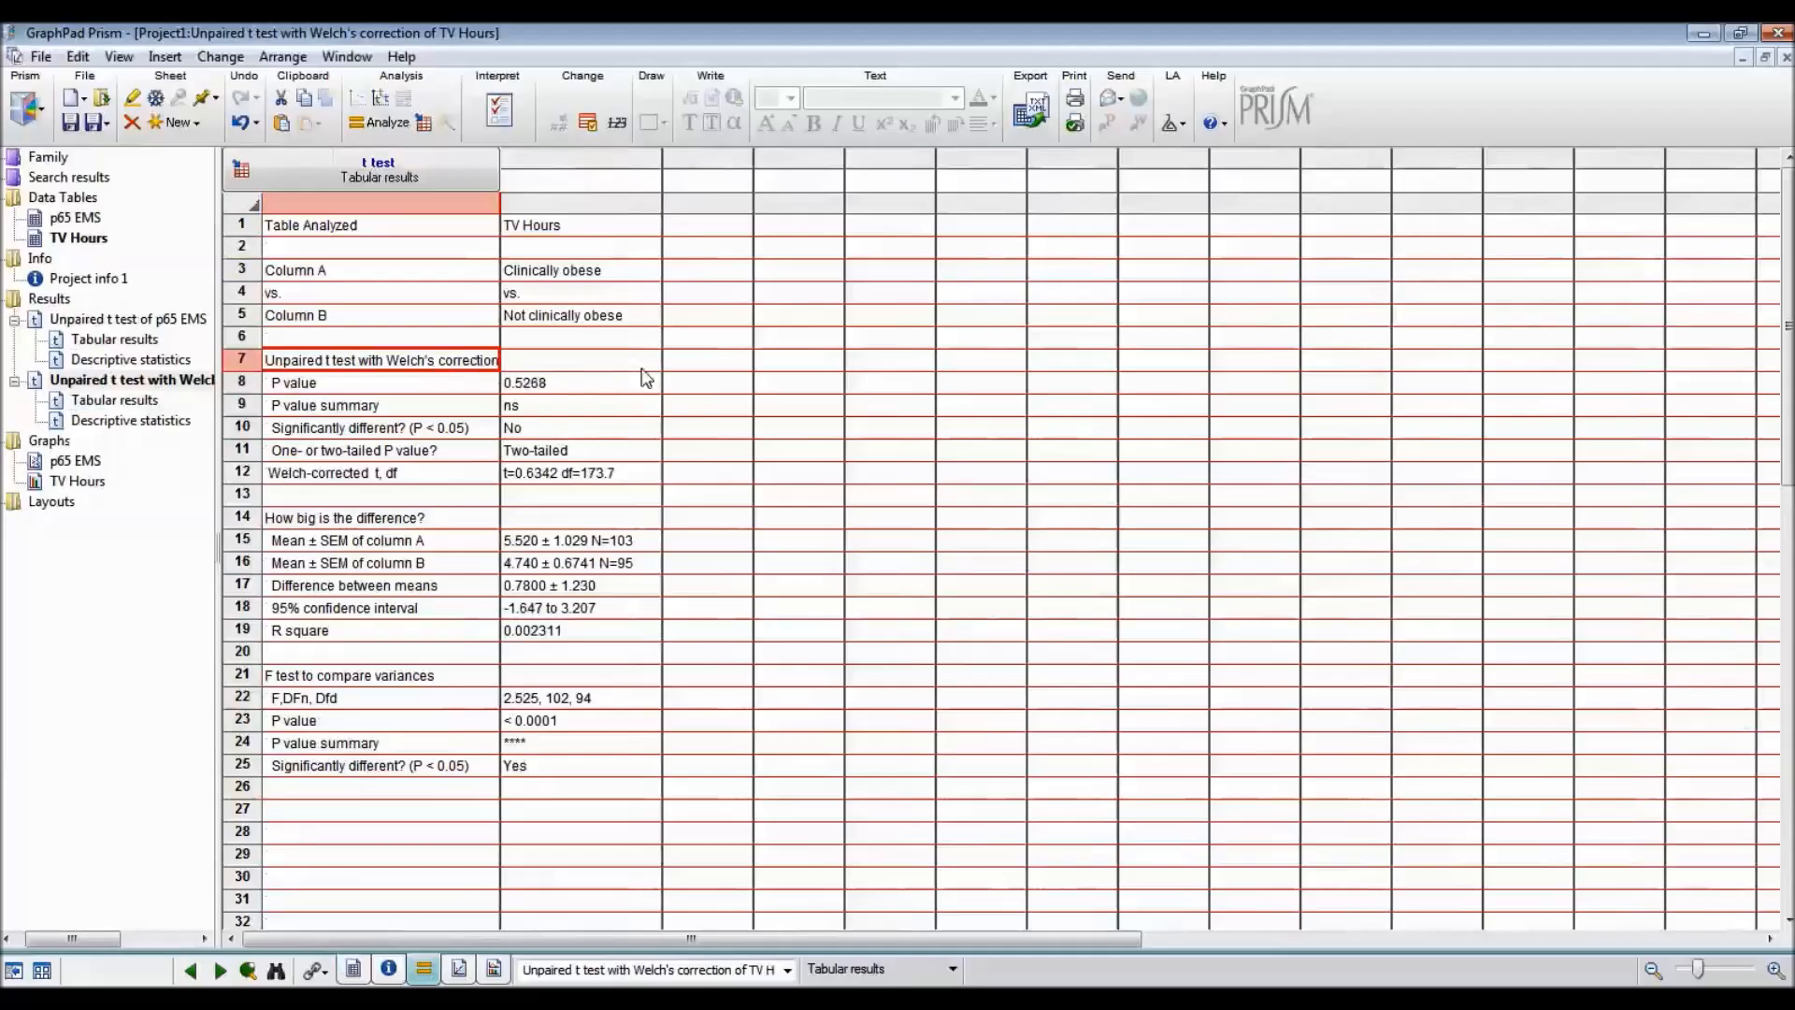
left_click(726, 388)
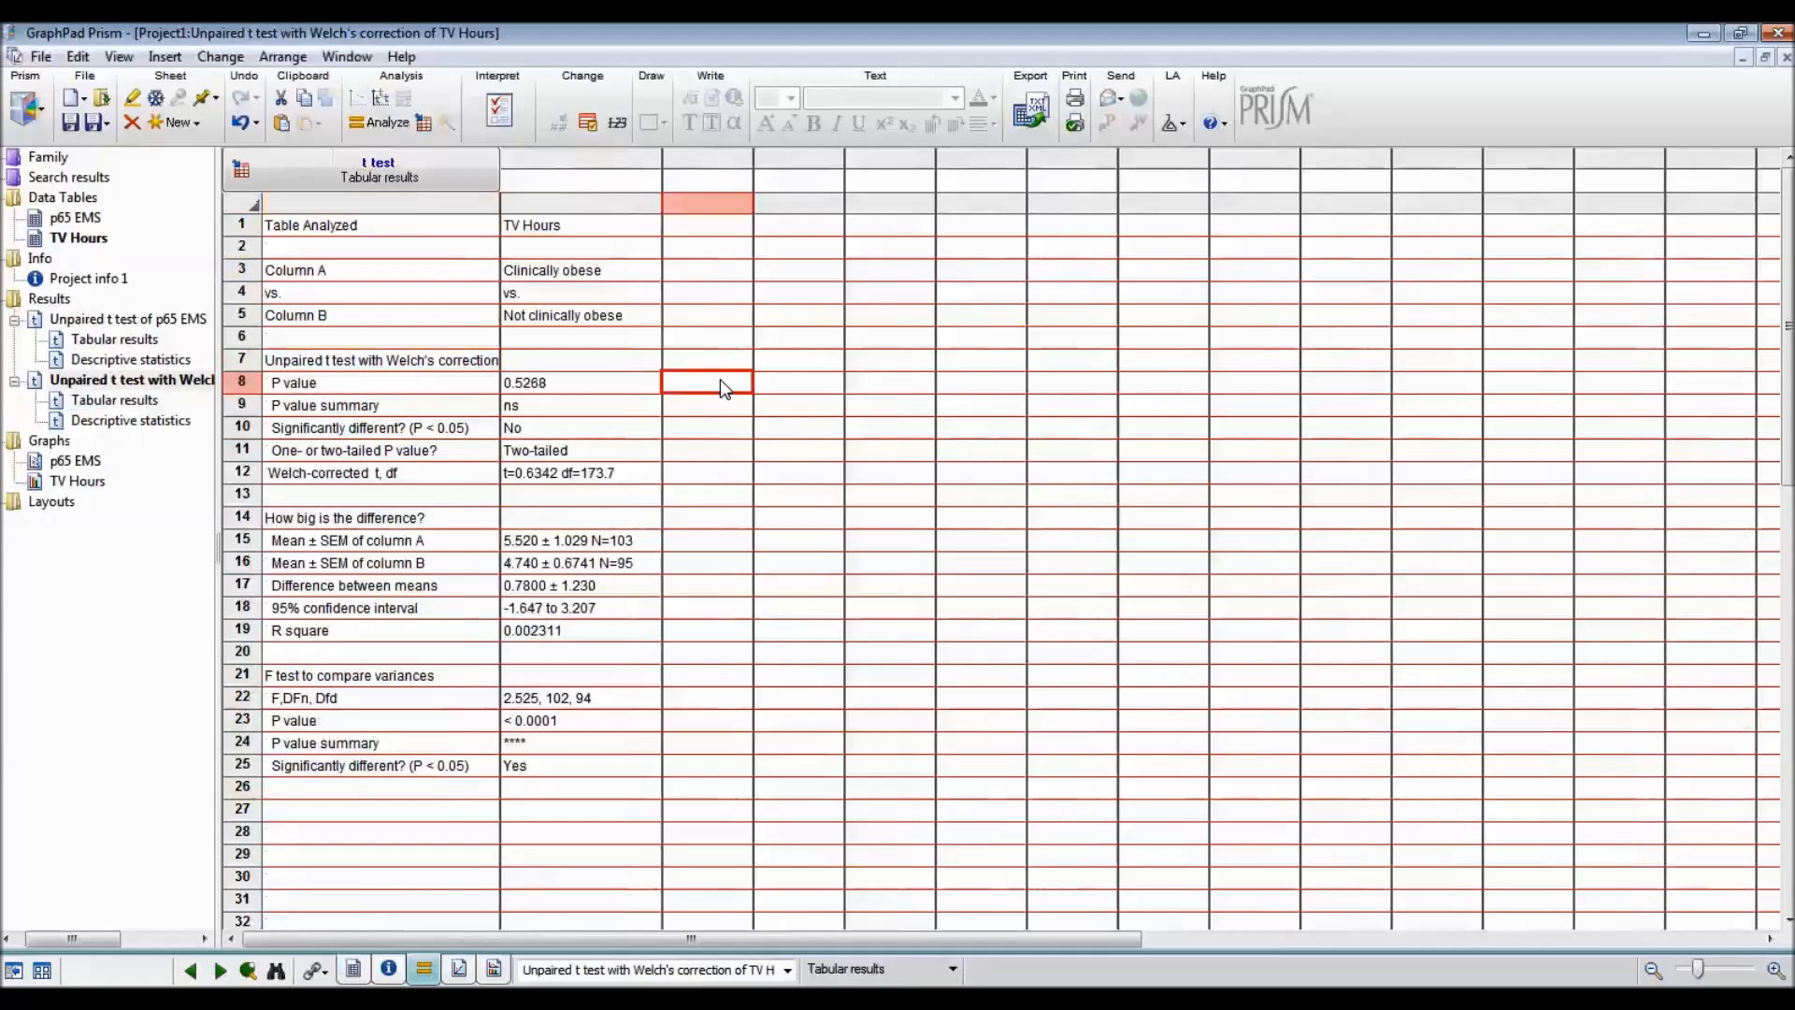
left_click(634, 396)
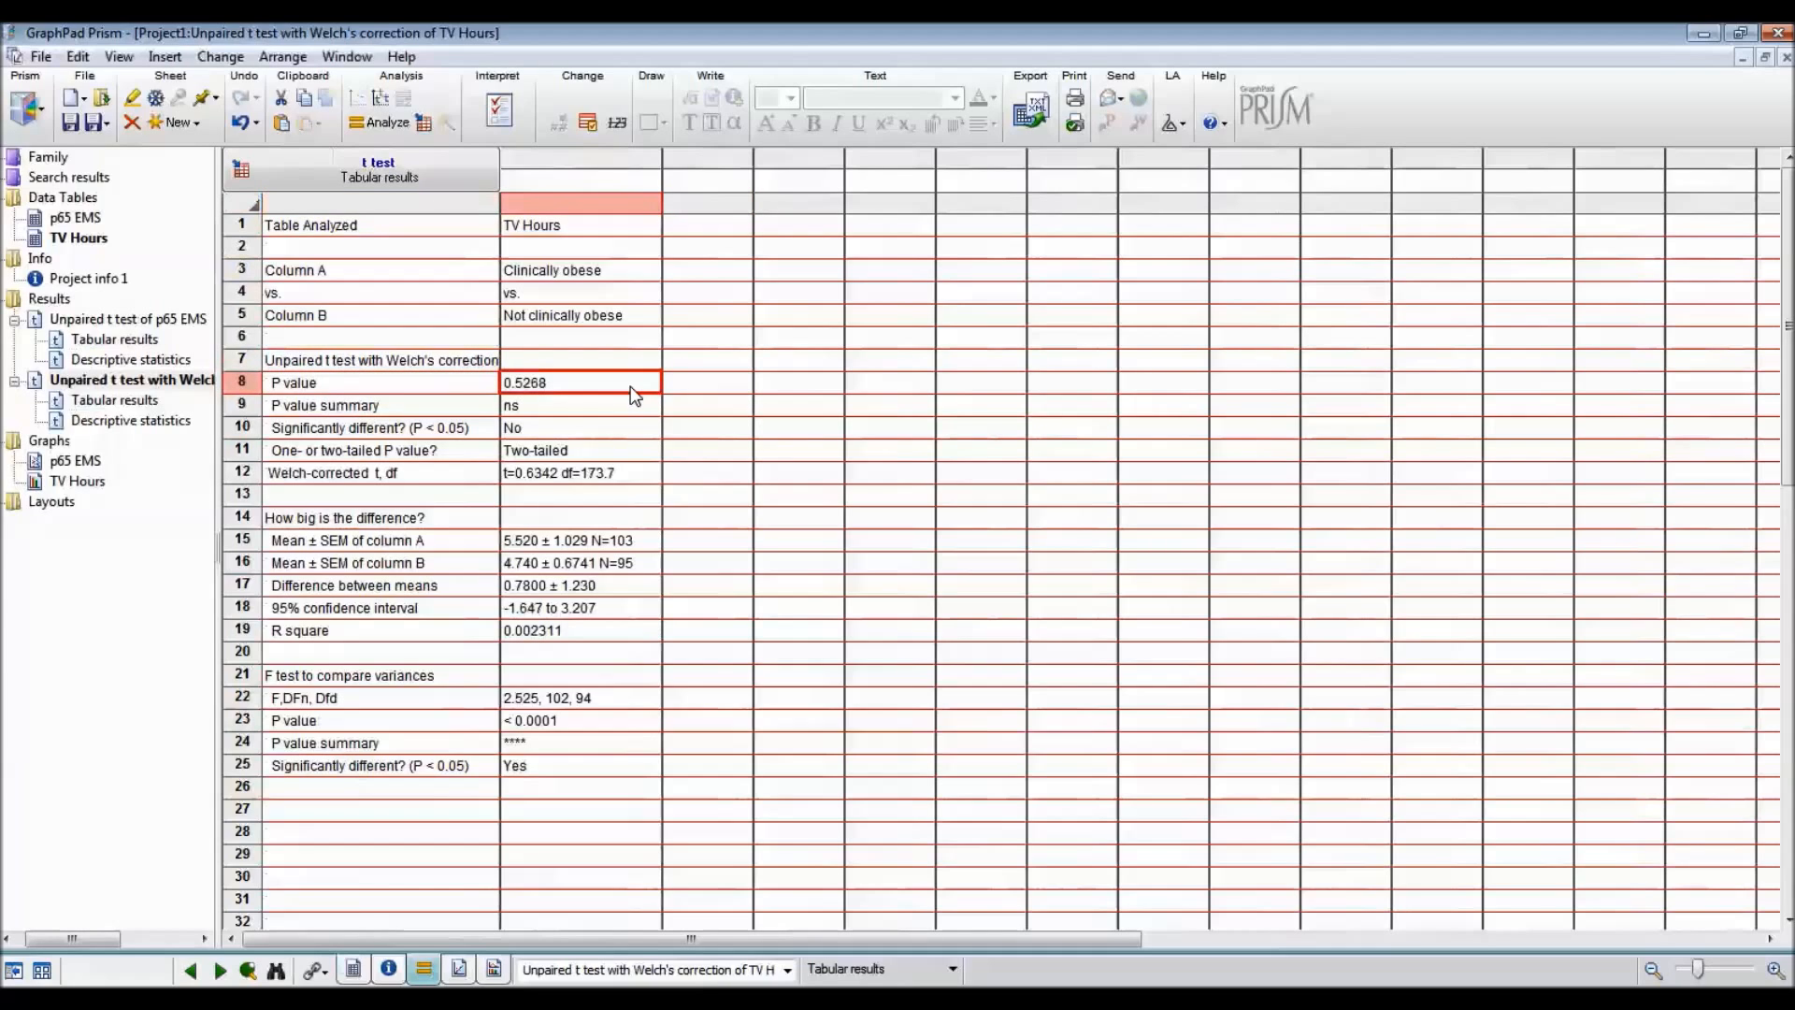
left_click(627, 479)
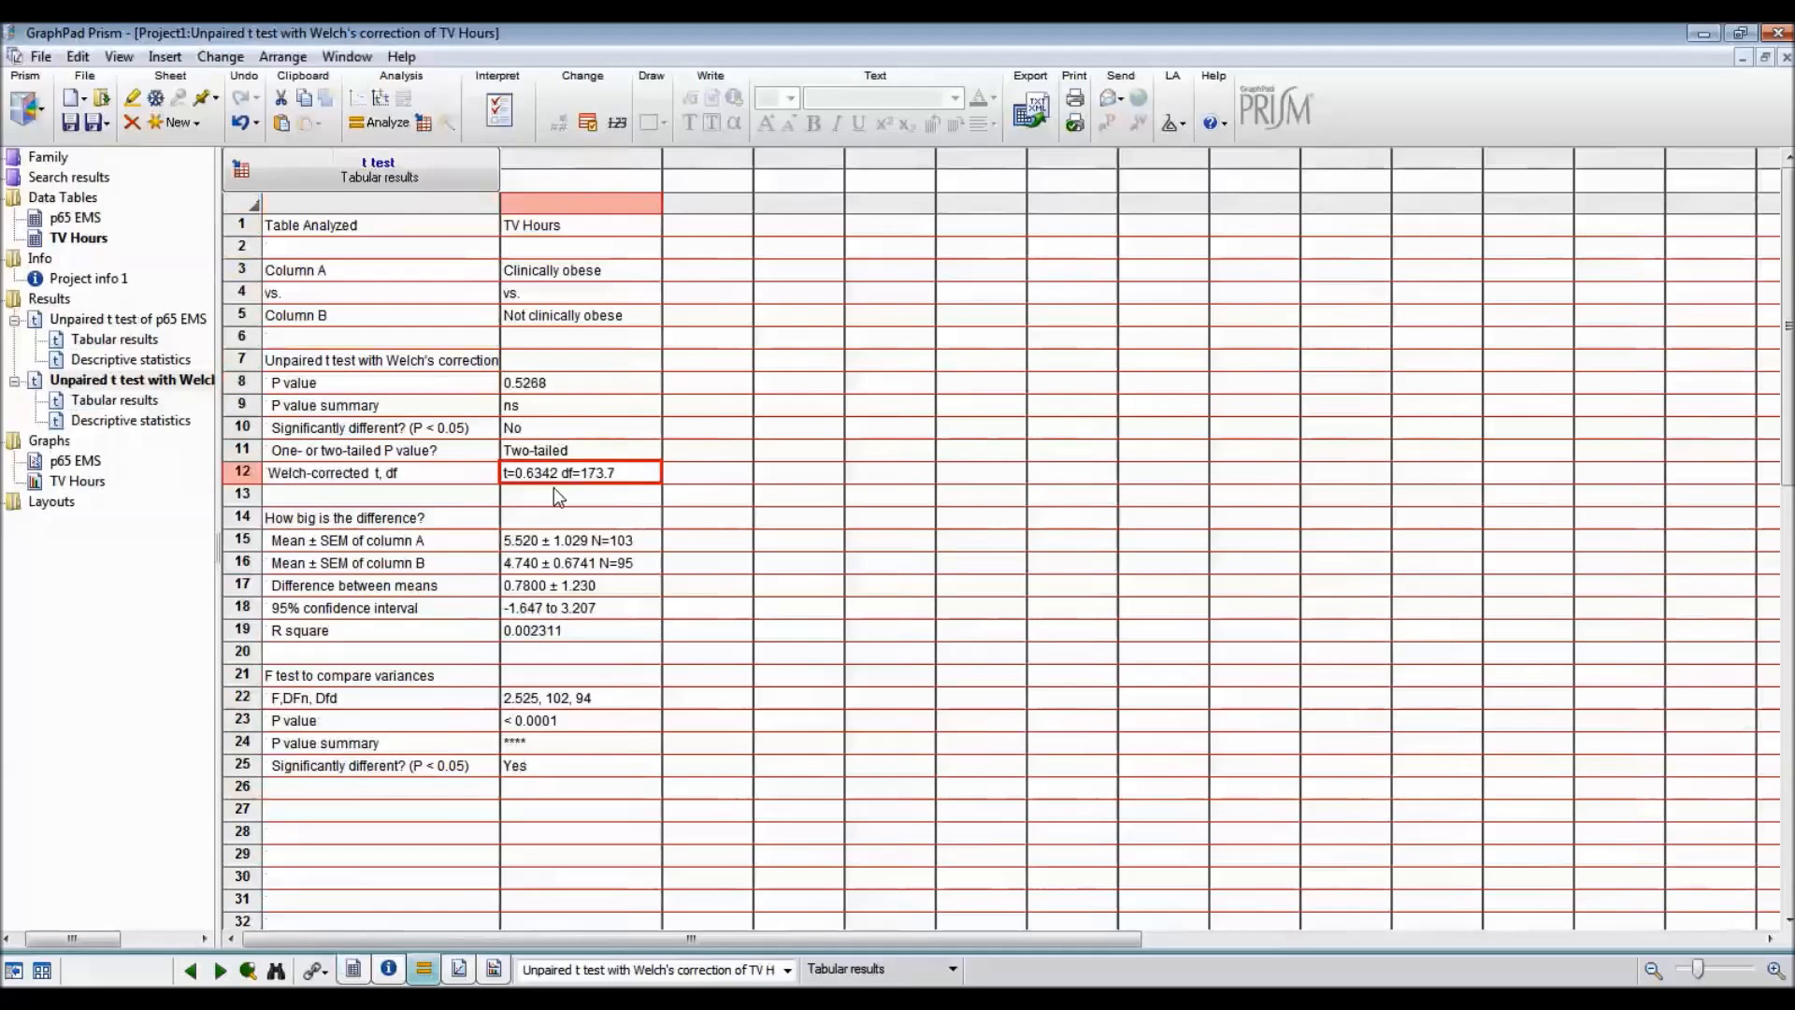
left_click(535, 544)
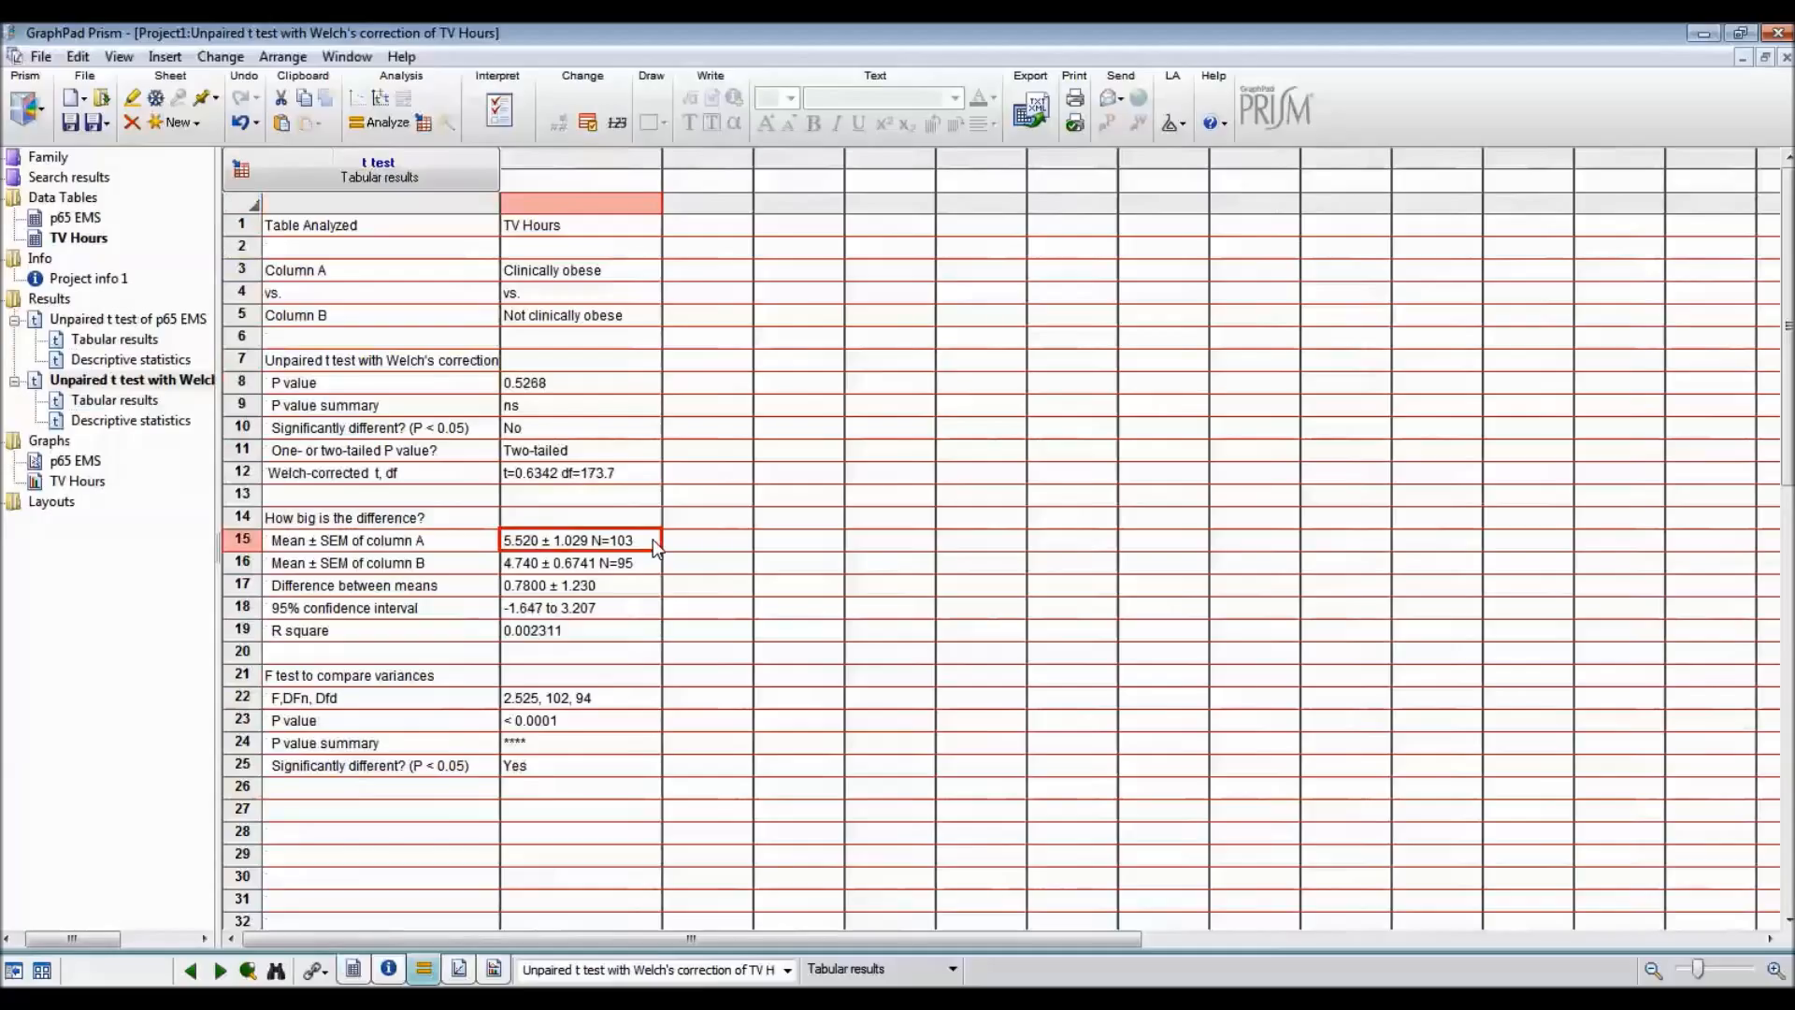
left_click(649, 564)
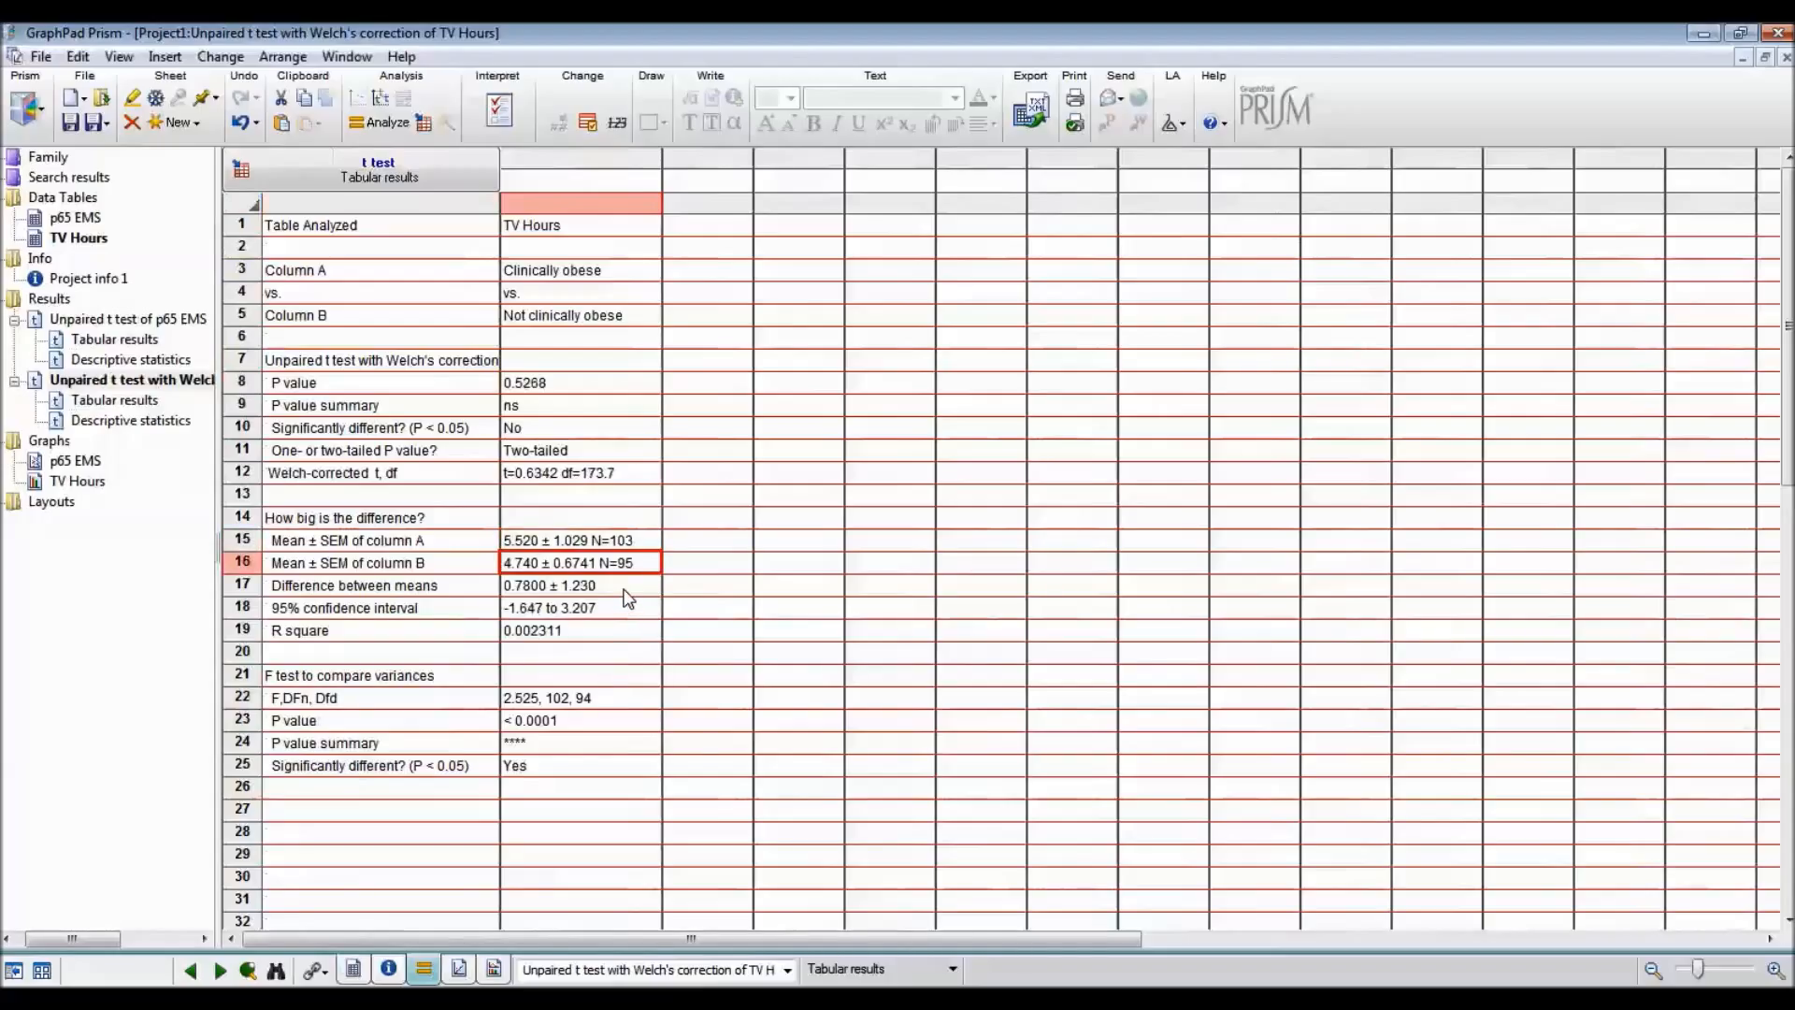
left_click(626, 593)
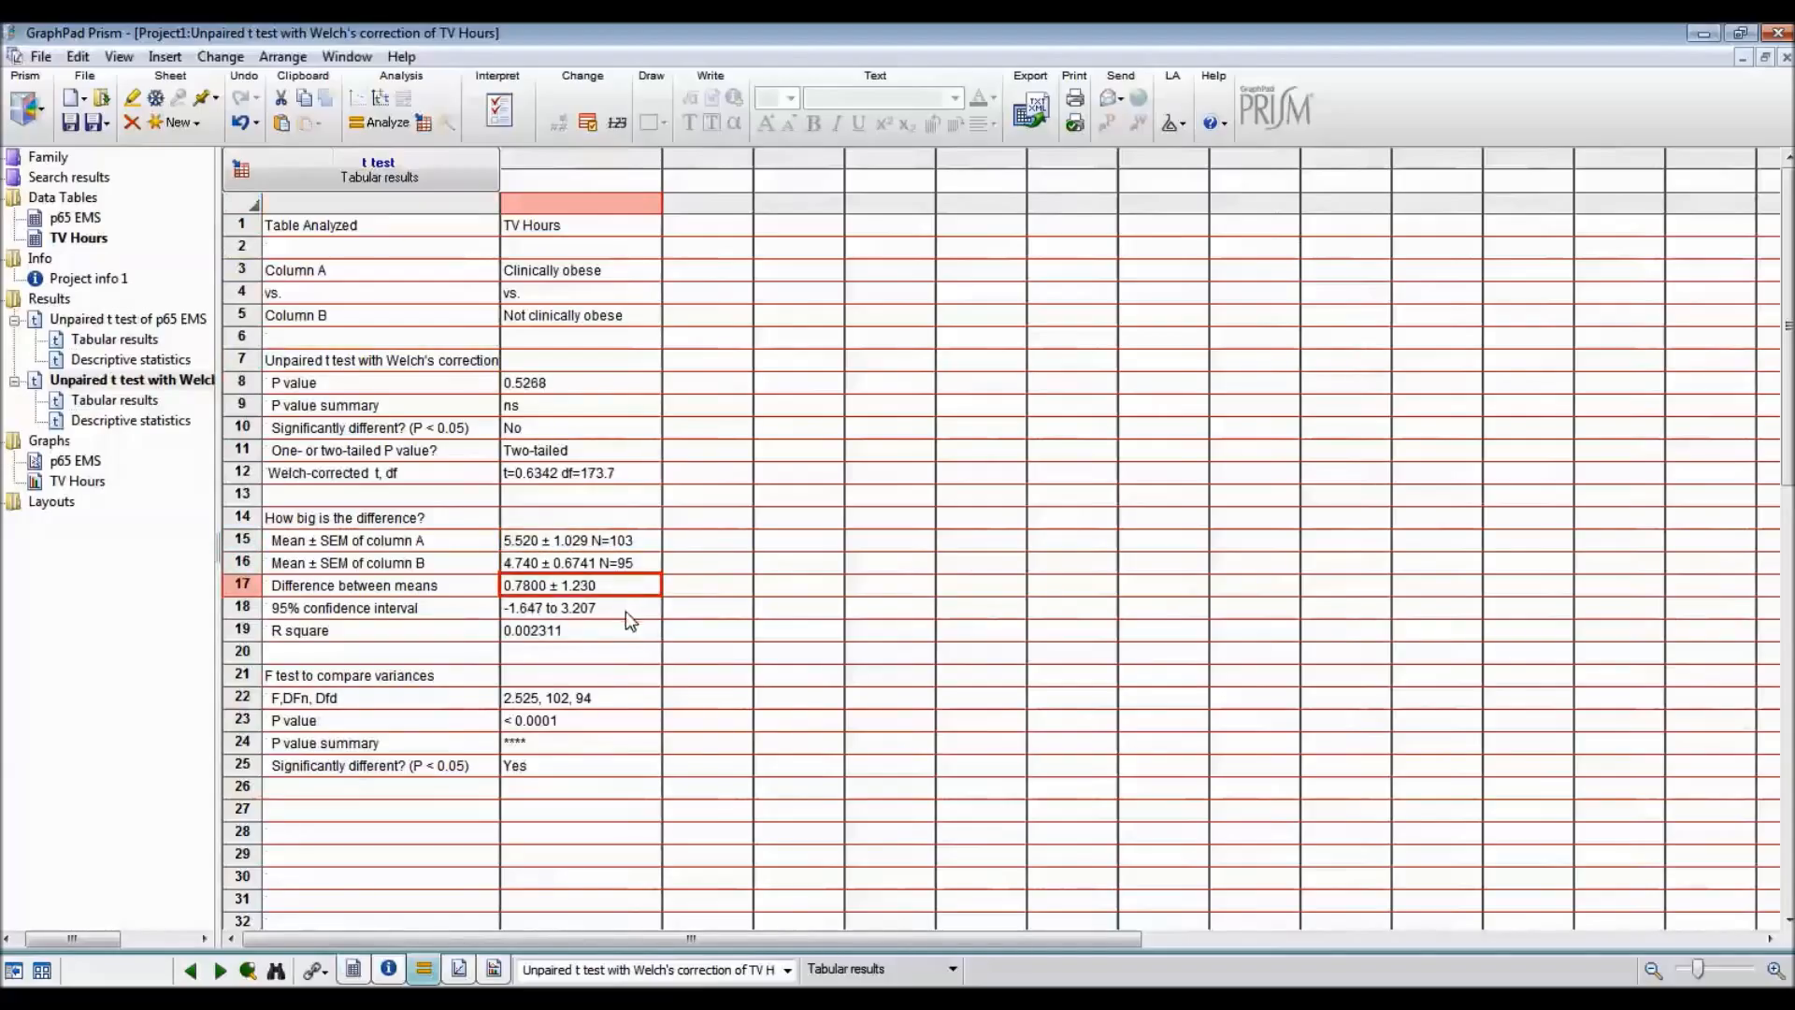
left_click(630, 617)
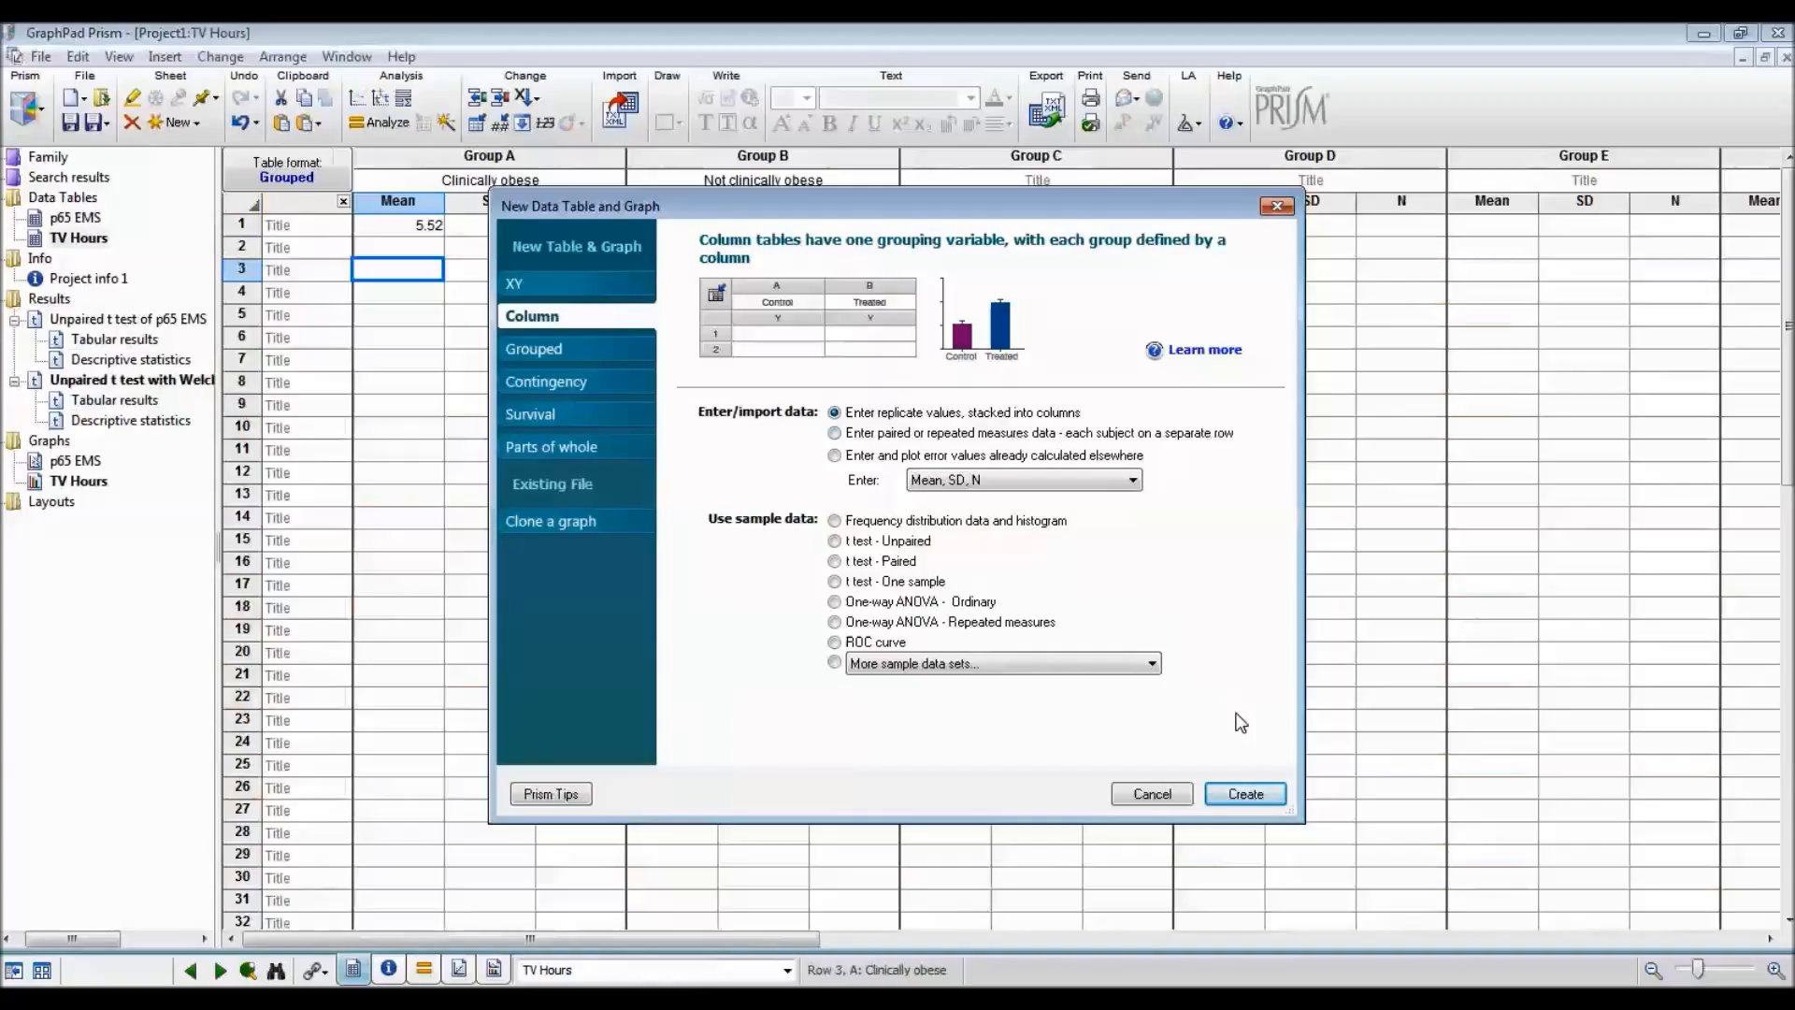
Step: Create a column data table for replicate values stacked into columns and rename it p68 EMS
left_click(1245, 794)
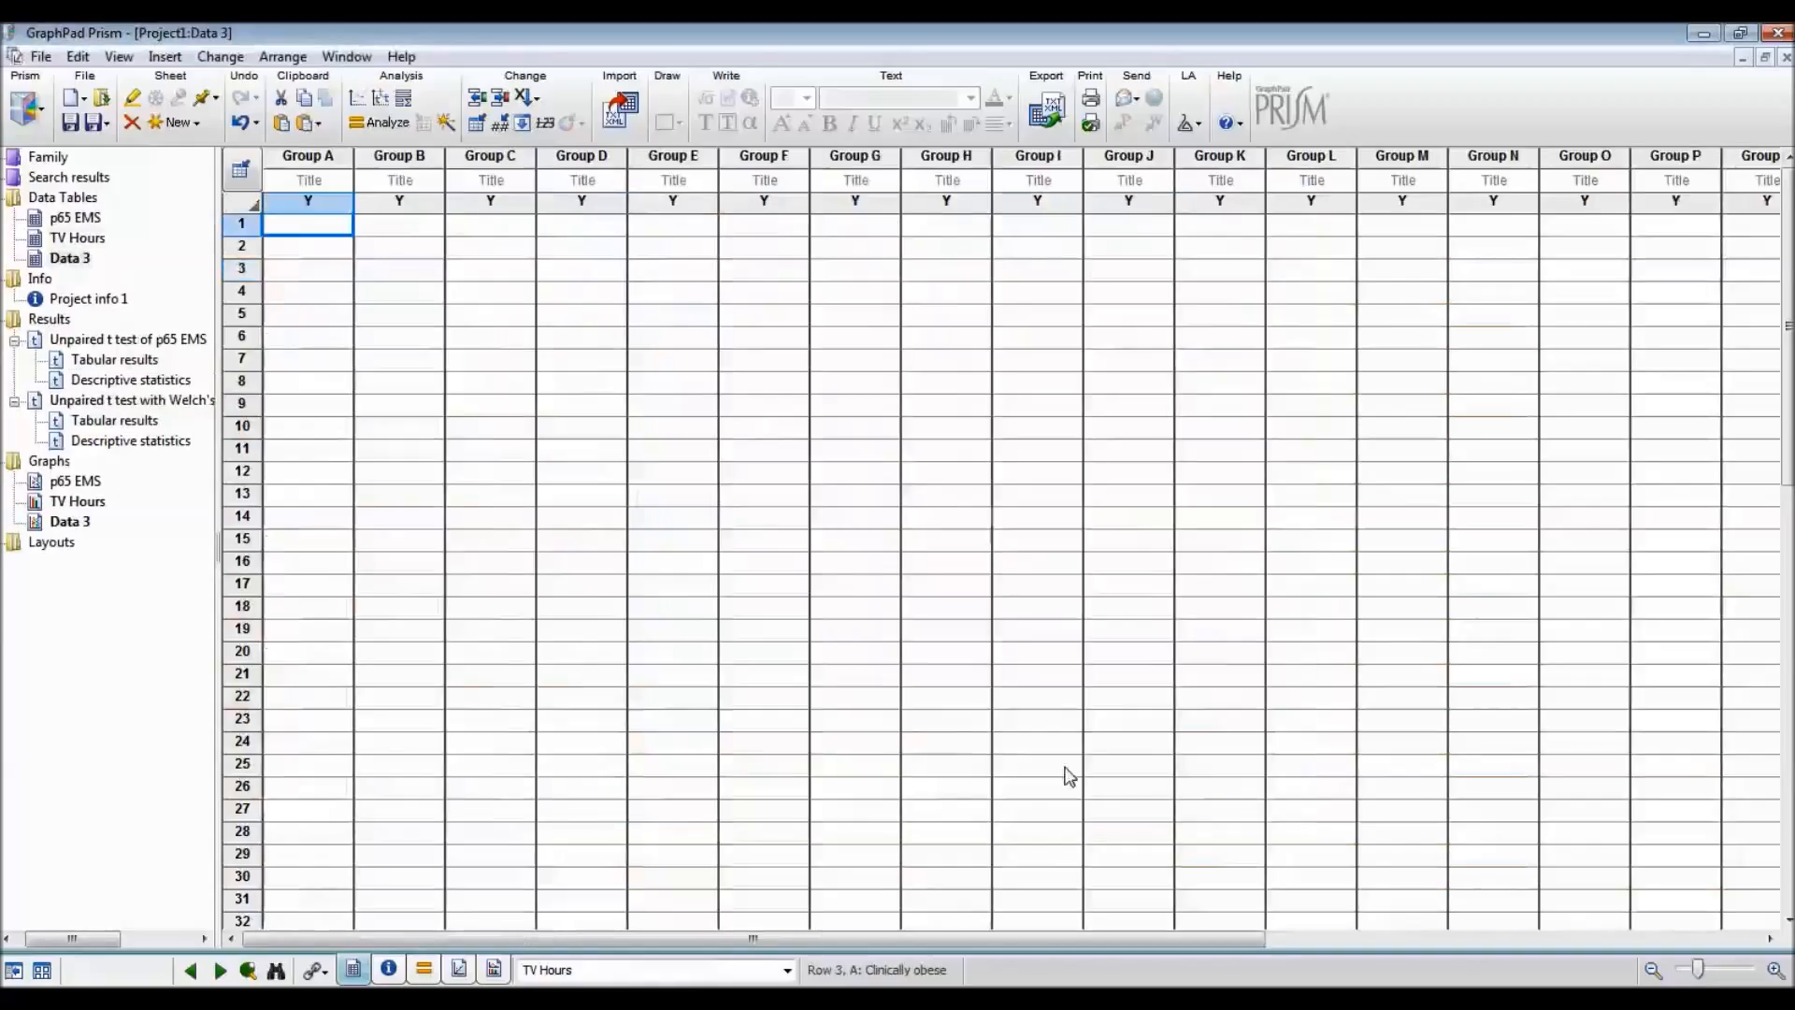
double_click(68, 258)
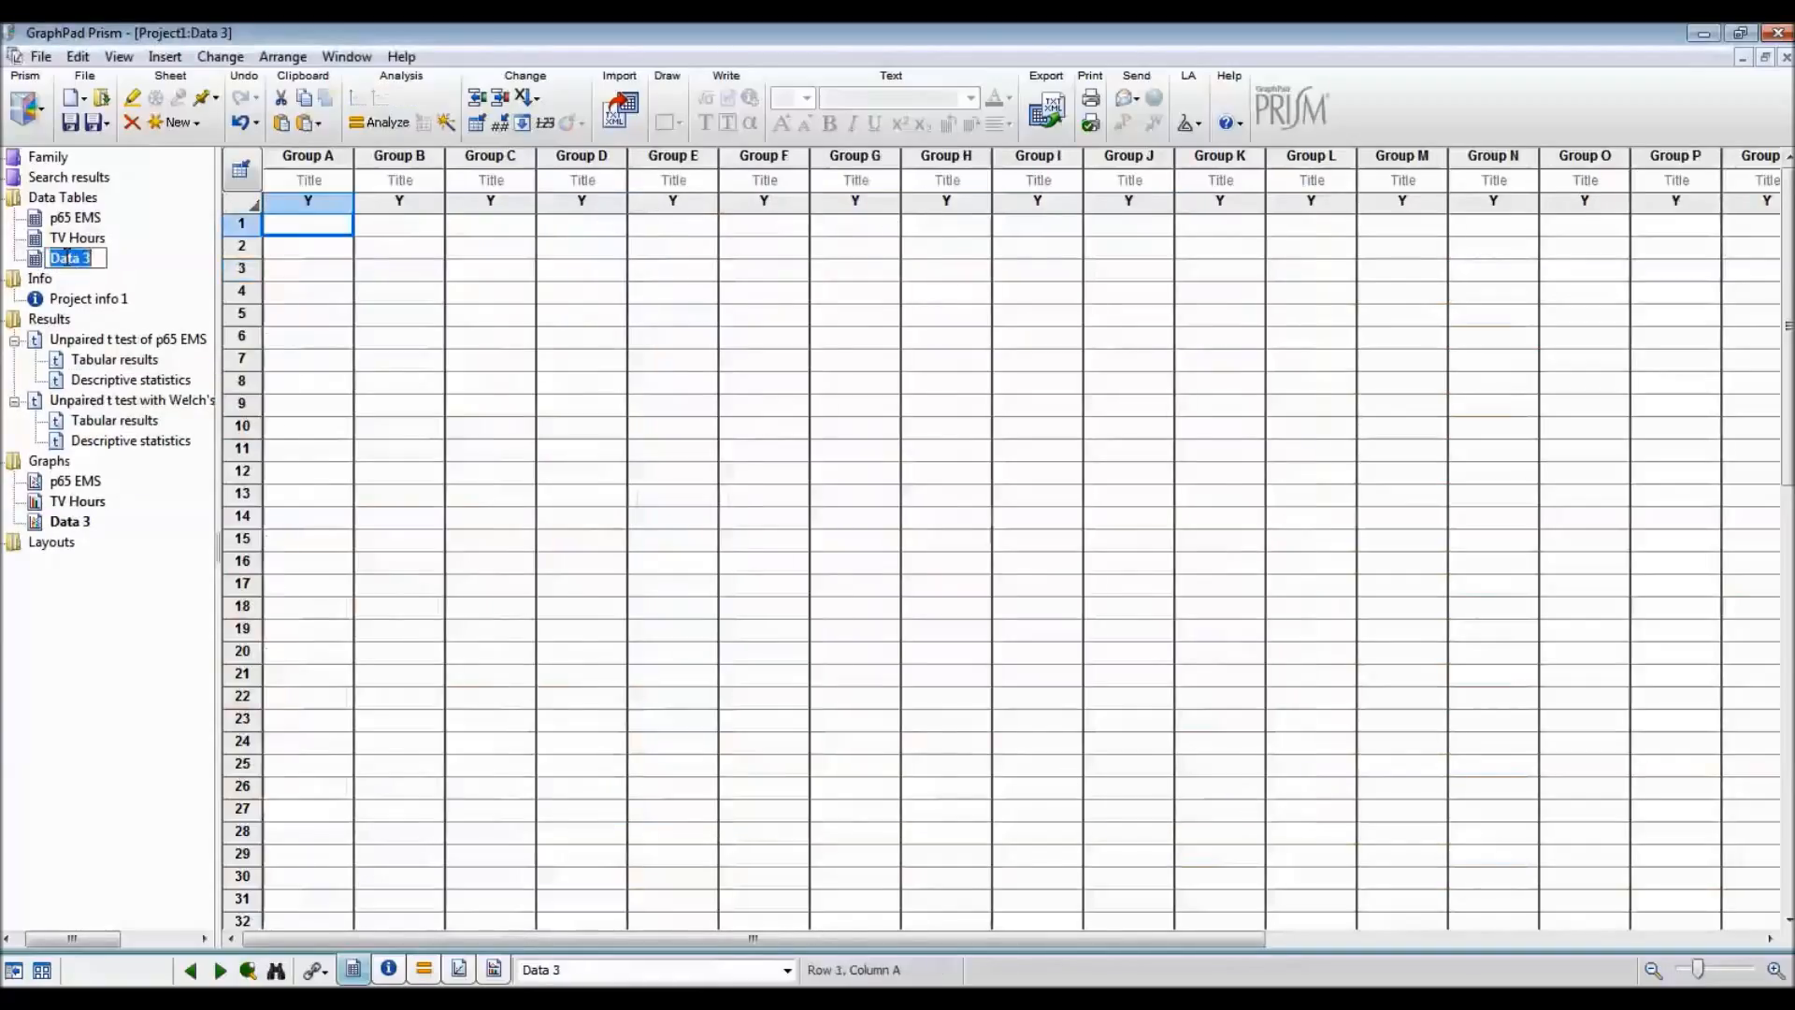
type("p65")
type(" EMS")
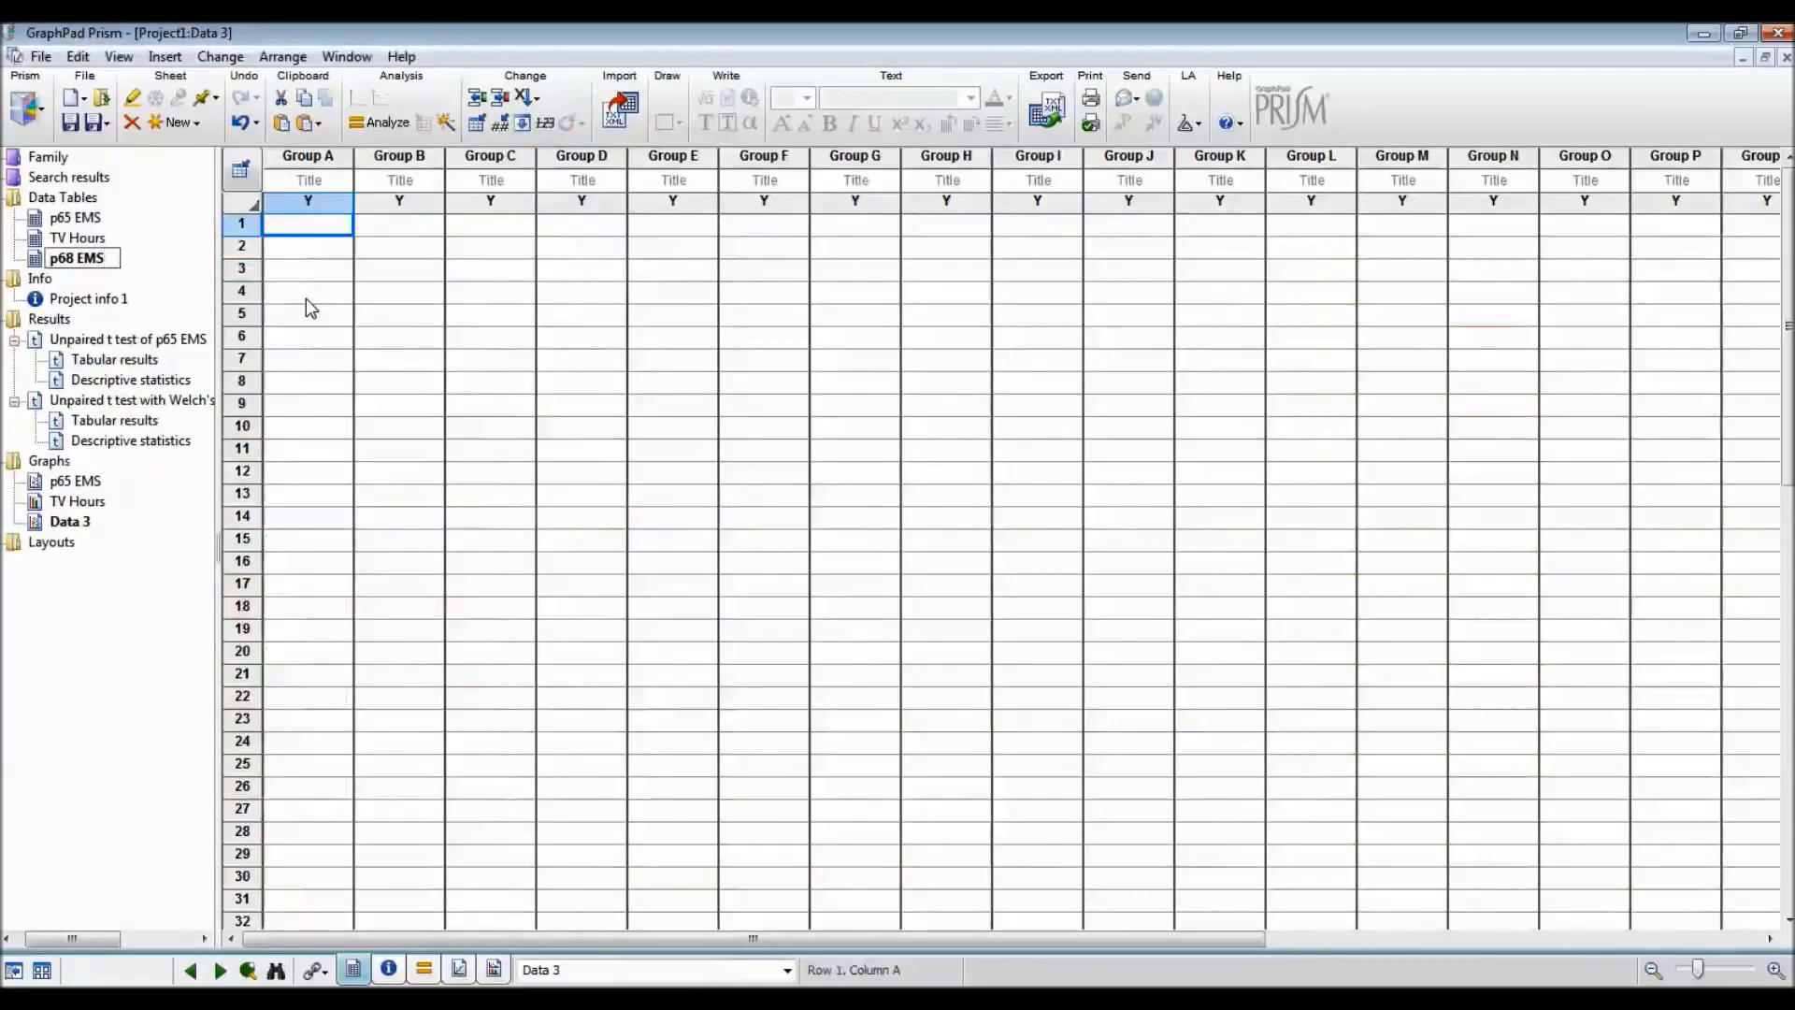
left_click(363, 250)
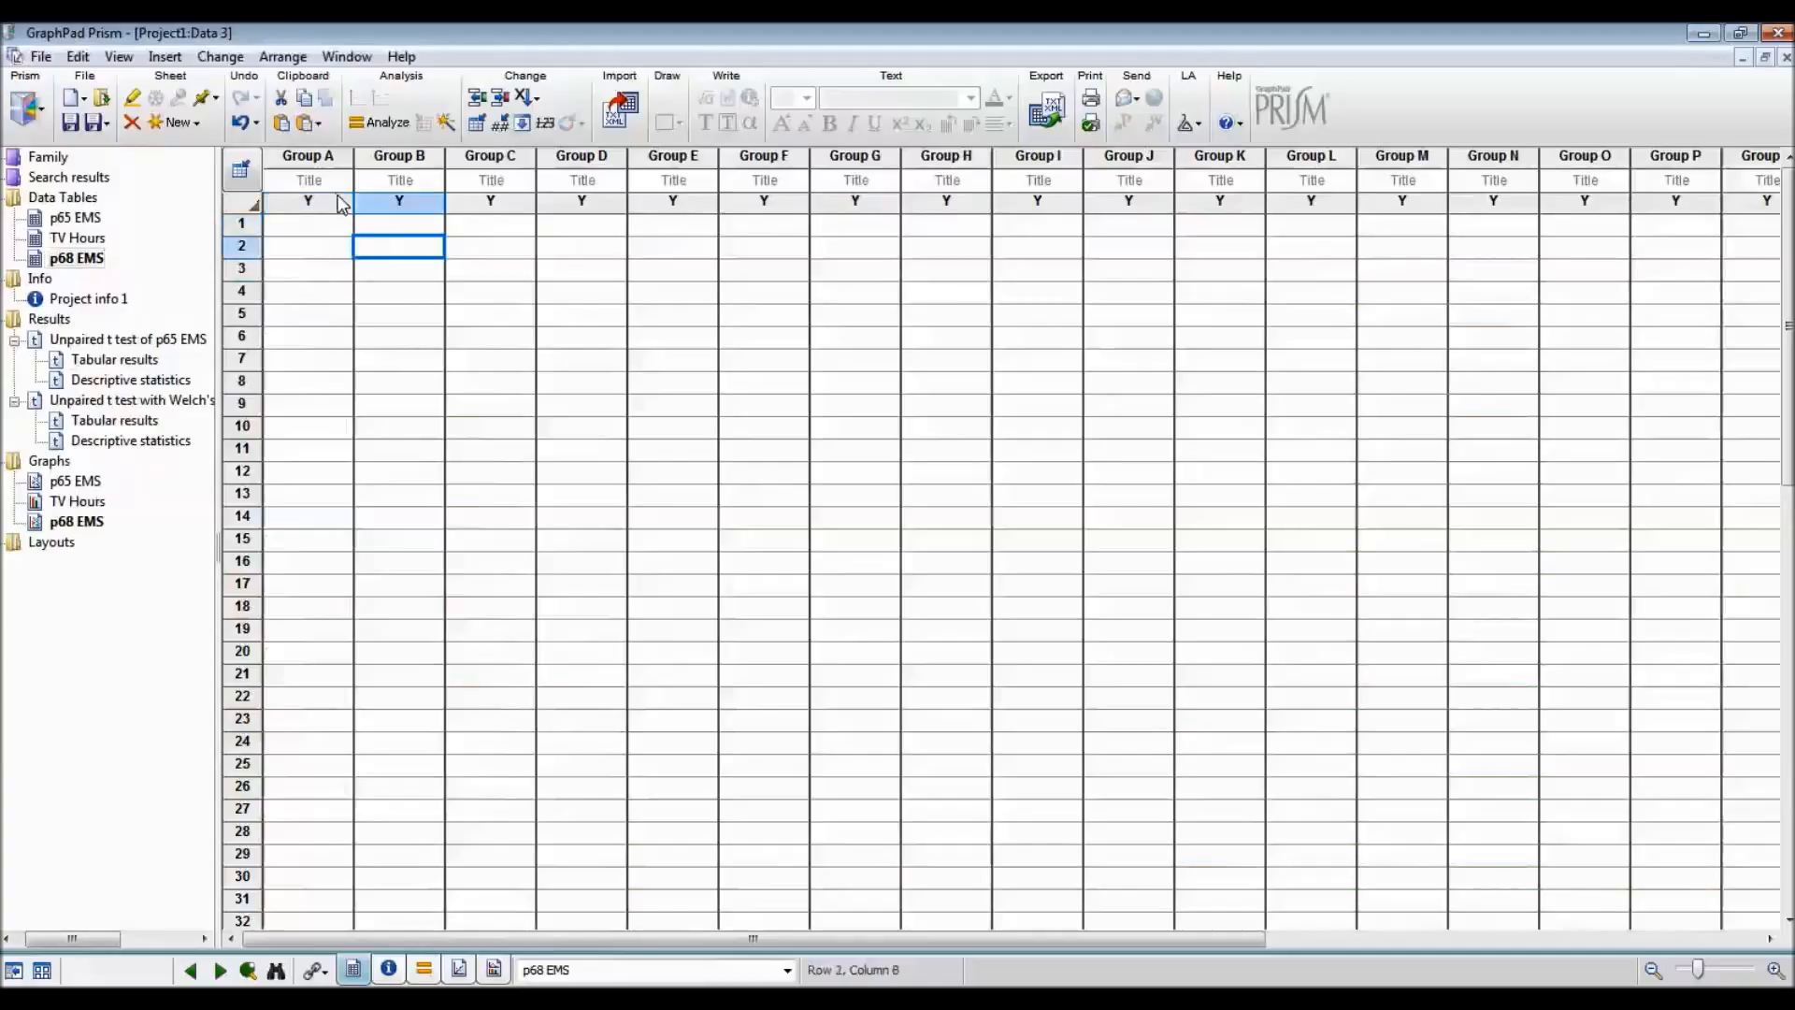
Step: Title Group A "Drug" and Group B "Placebo" in the p68 EMS table
left_click(326, 183)
left_click(326, 185)
type("Drug")
key("Tab")
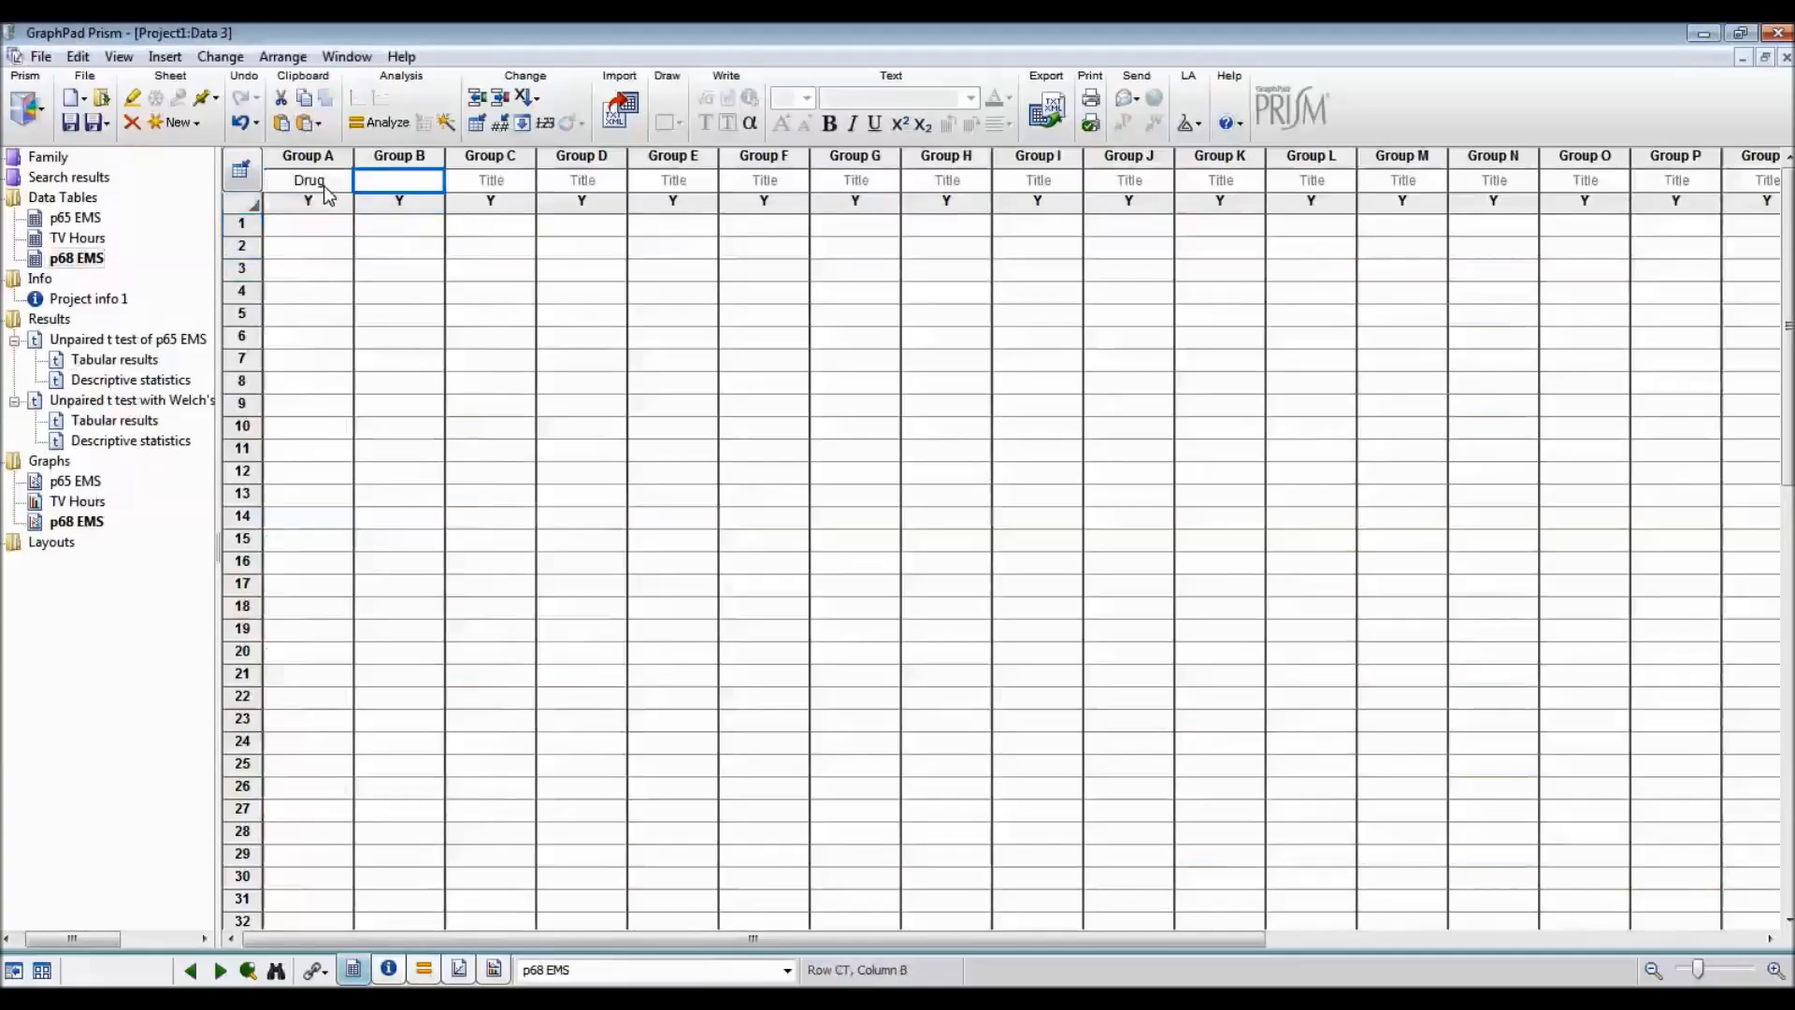
type("Pl")
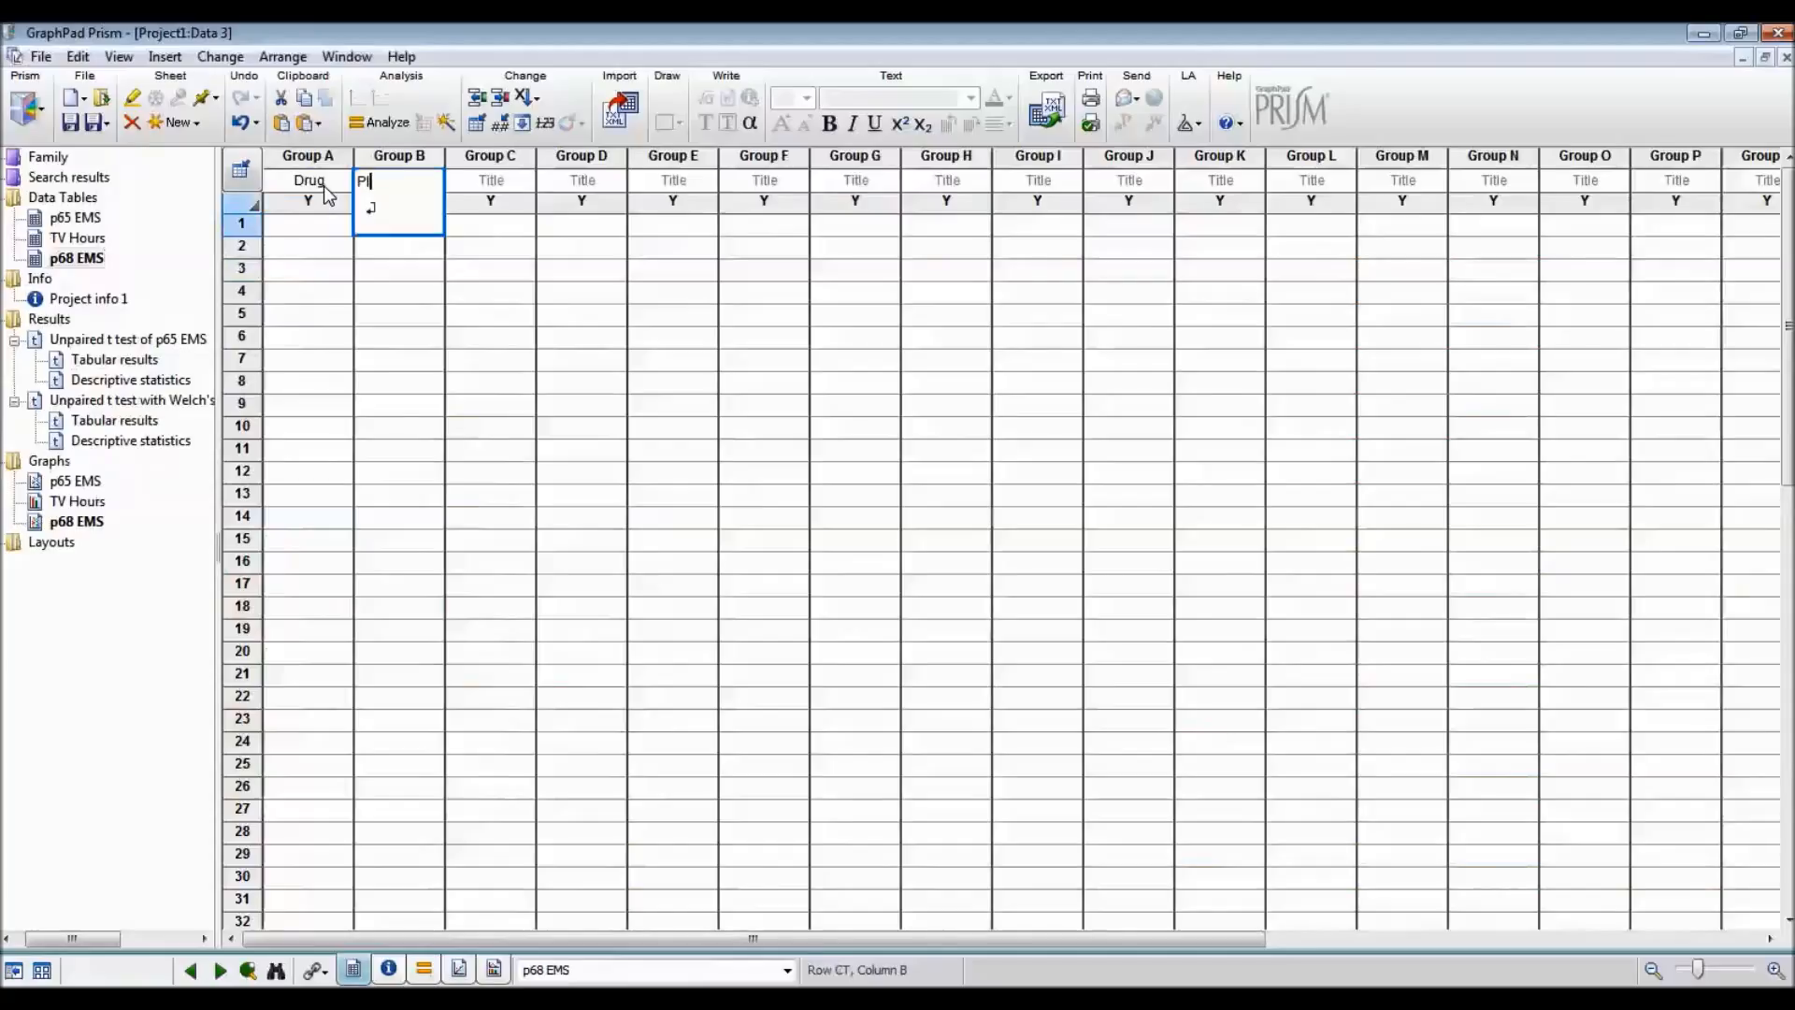
type("acebo")
key("Return")
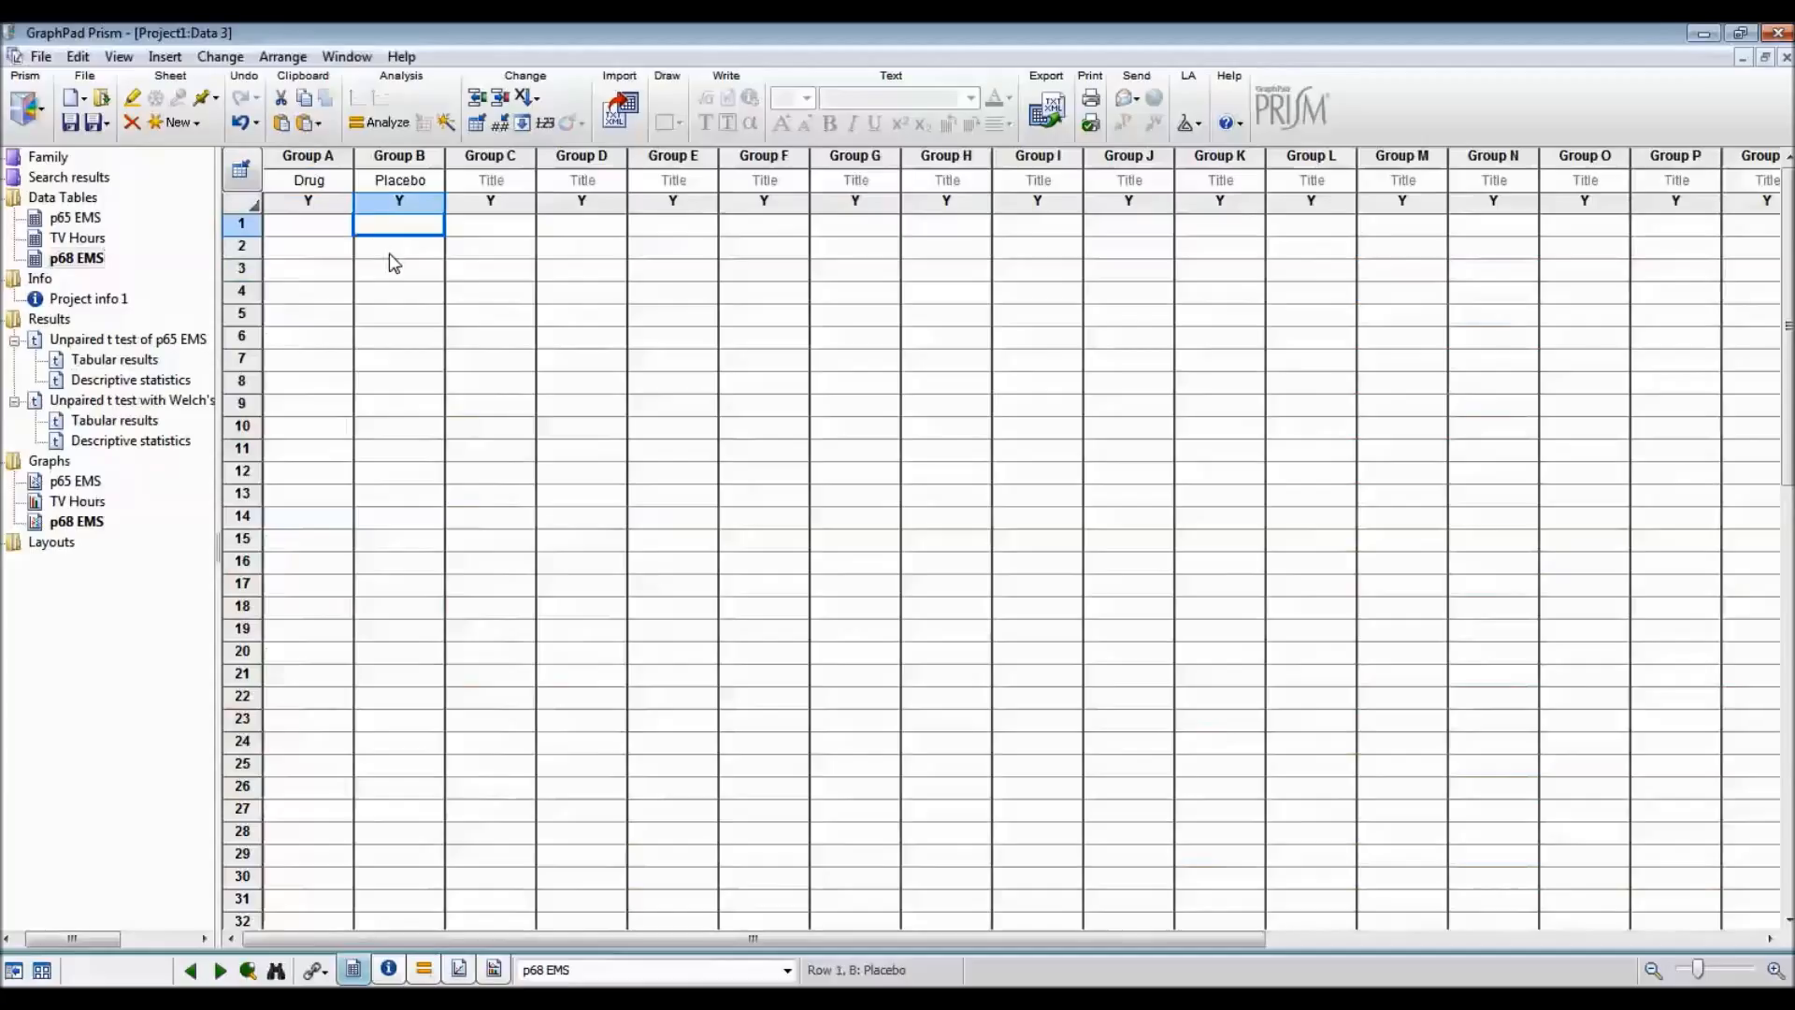
Step: Enter 6.1, 6.0, 8.2, 7.6, 6.5, 5.4, 6.9, 6.7, 7.4 and 5.8 in rows 1 to 10 of the Drug column
left_click(337, 226)
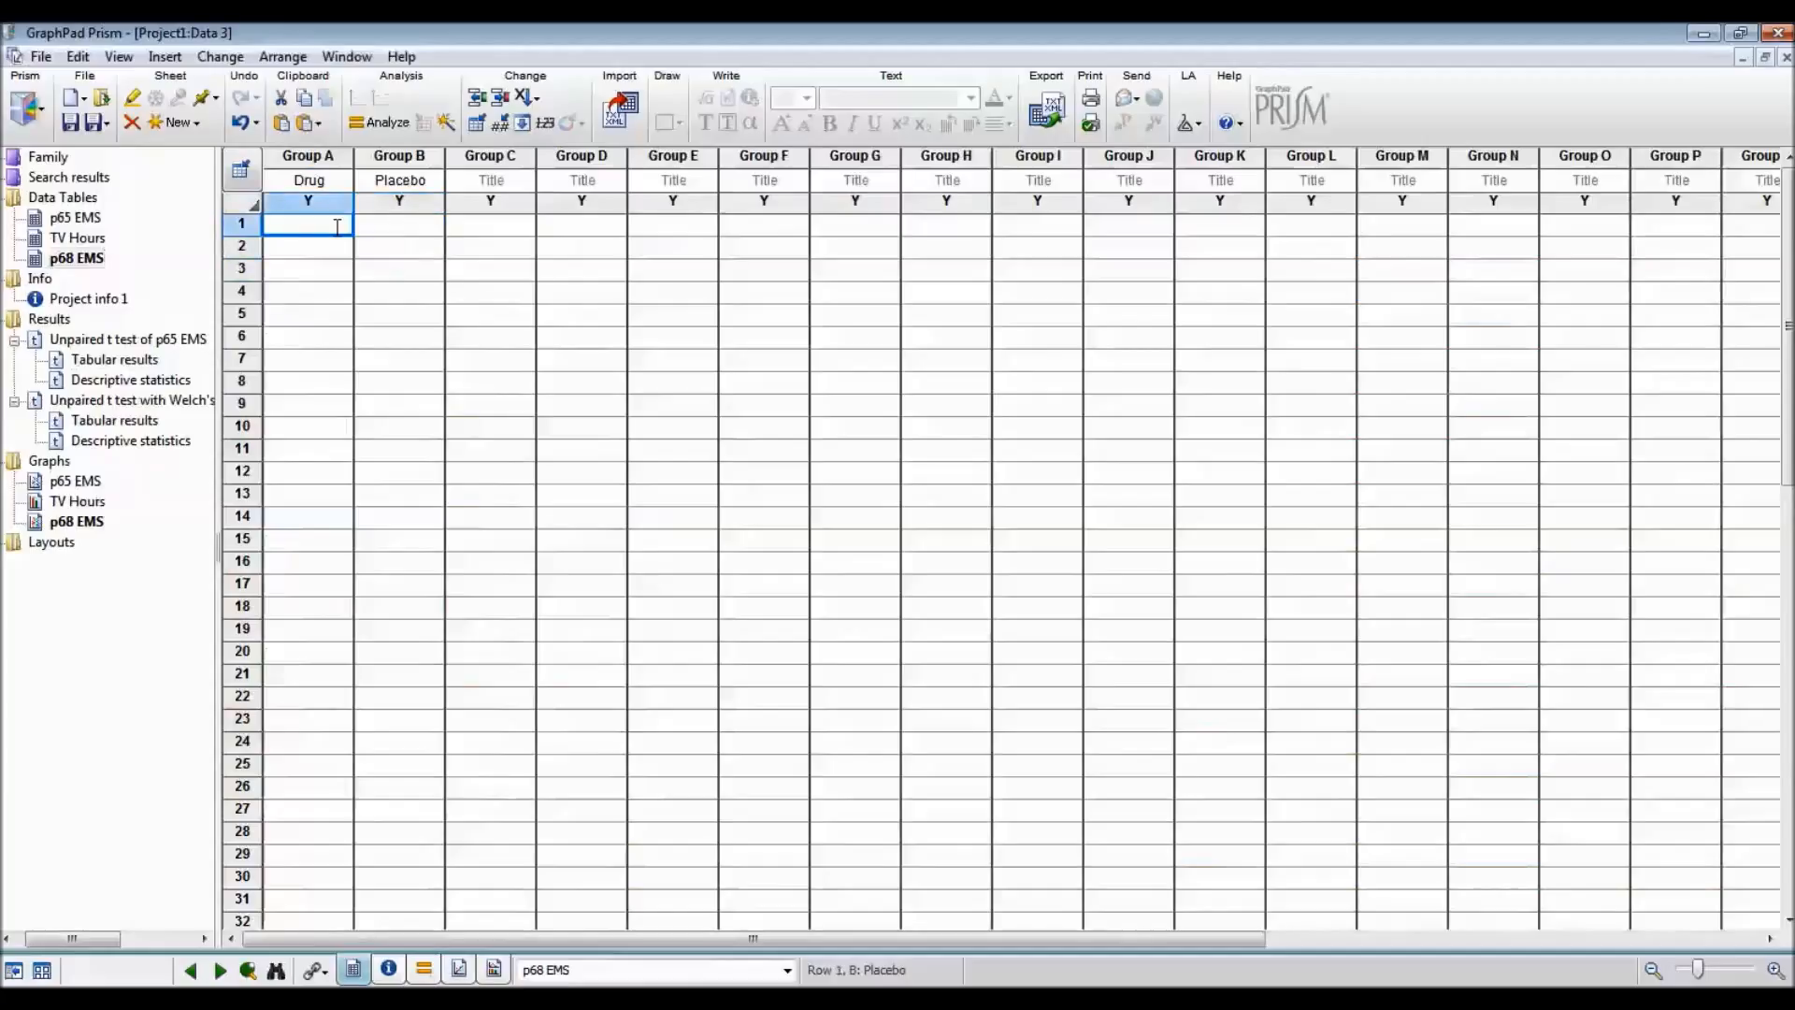
type("6.1")
key("Return")
type("6.0")
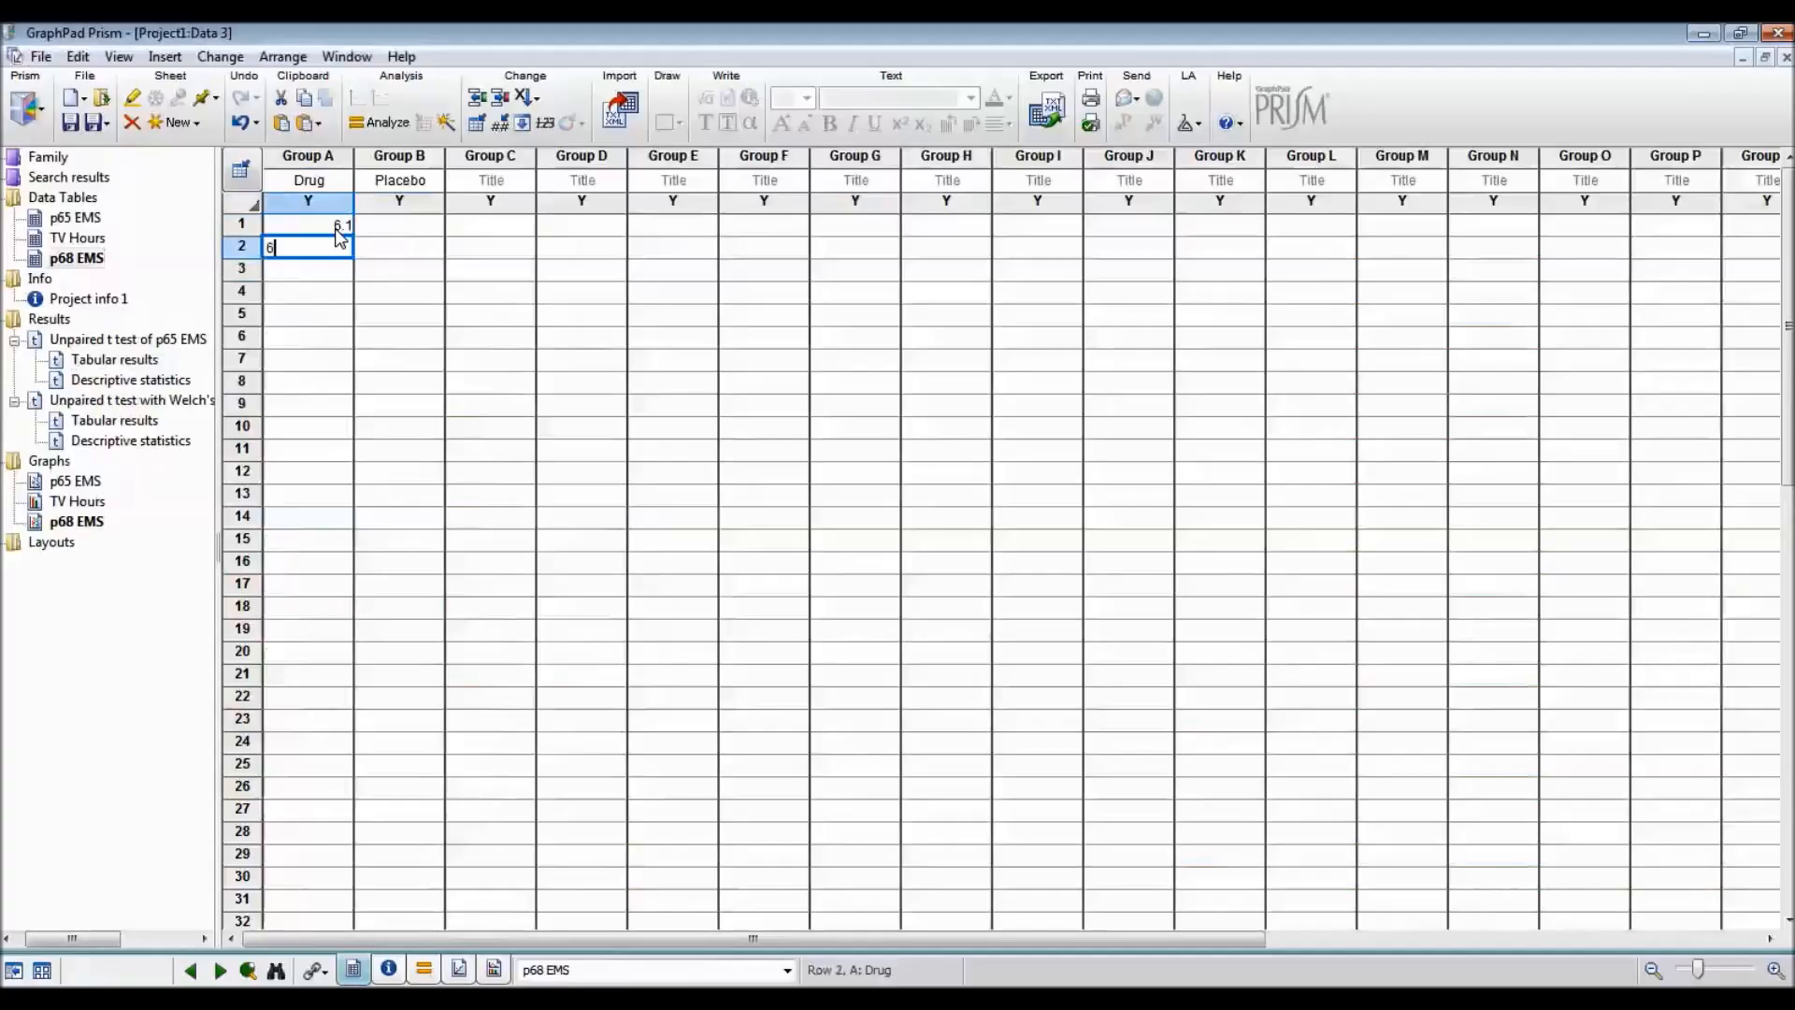
key("Return")
type("8.2")
key("Return")
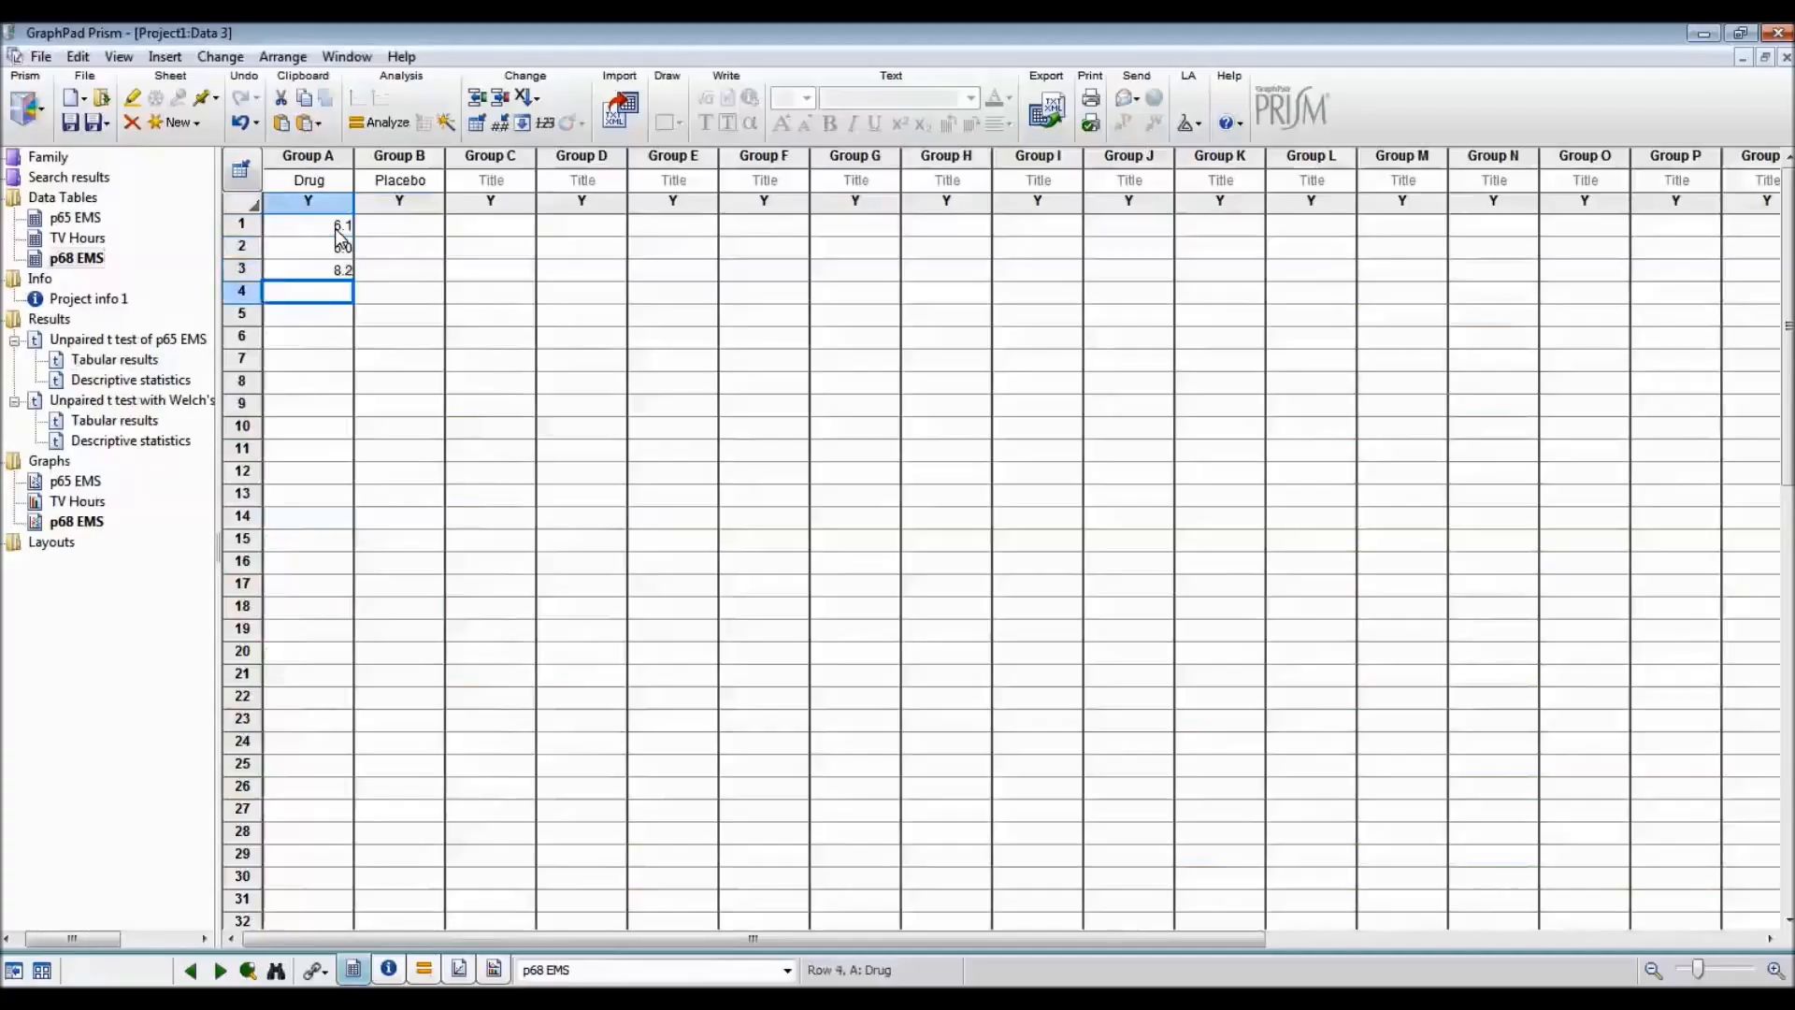
type("7.6")
key("Return")
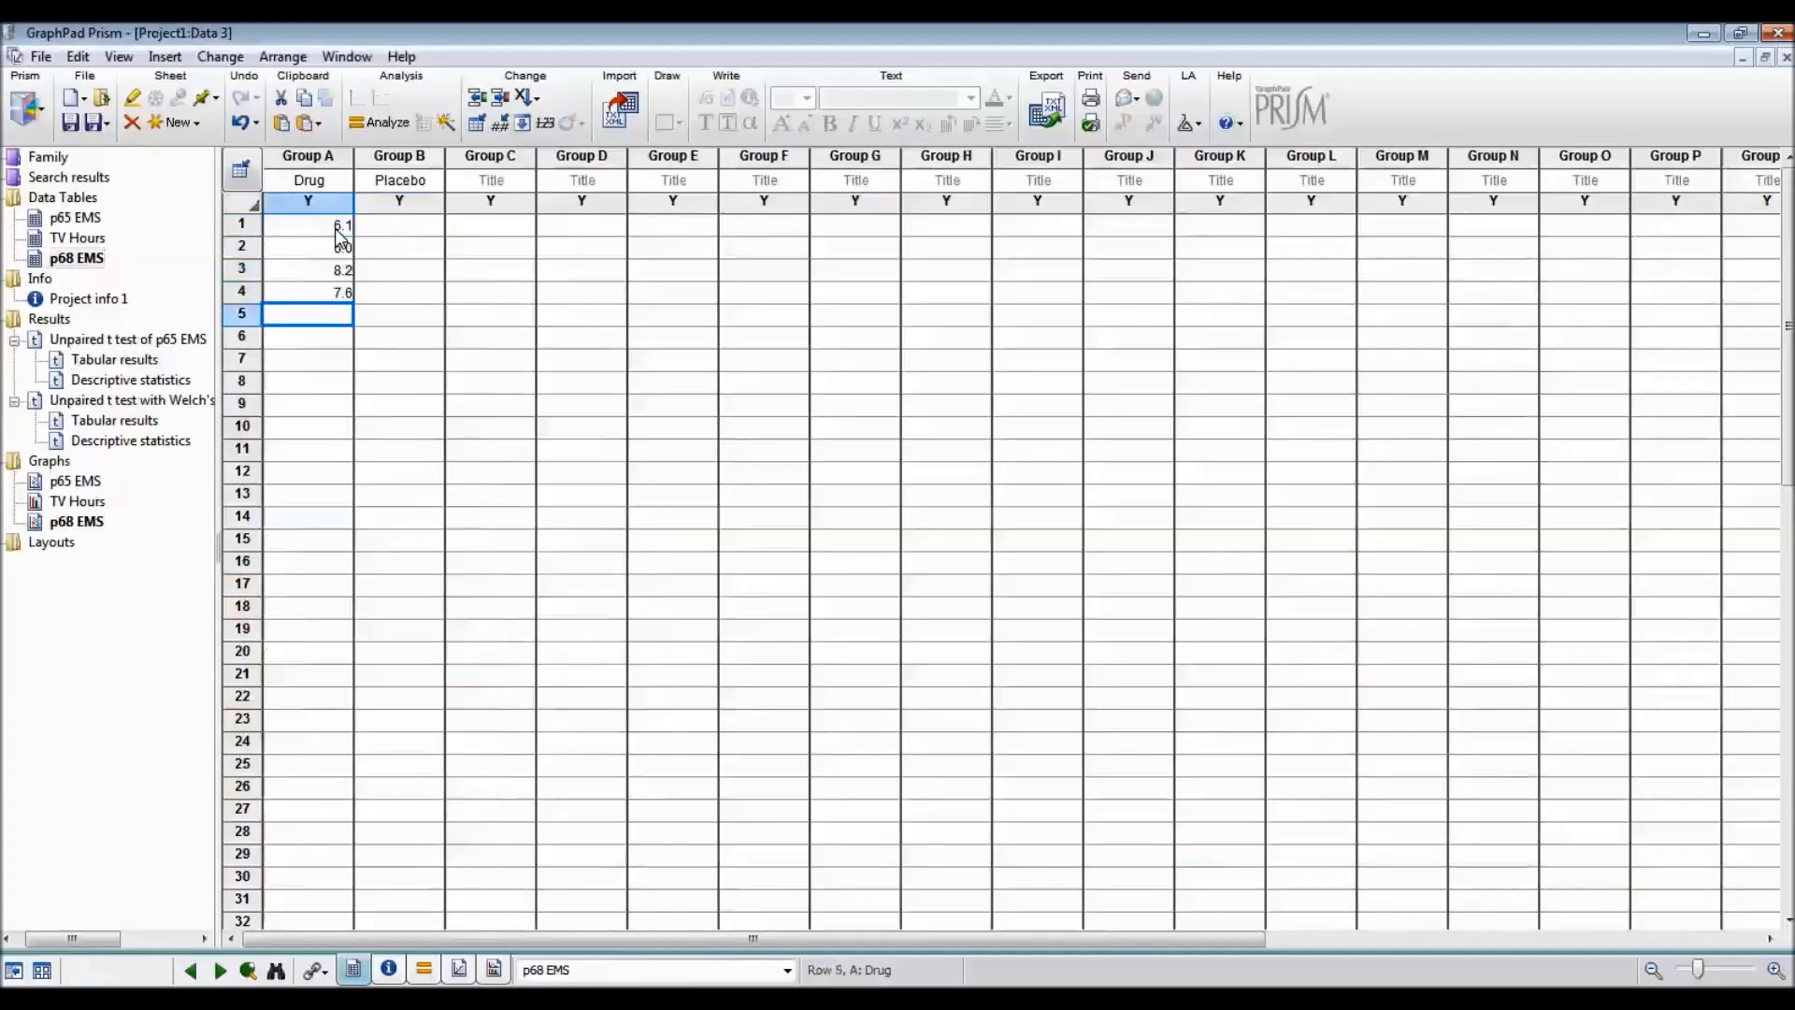
type("6.5")
key("Return")
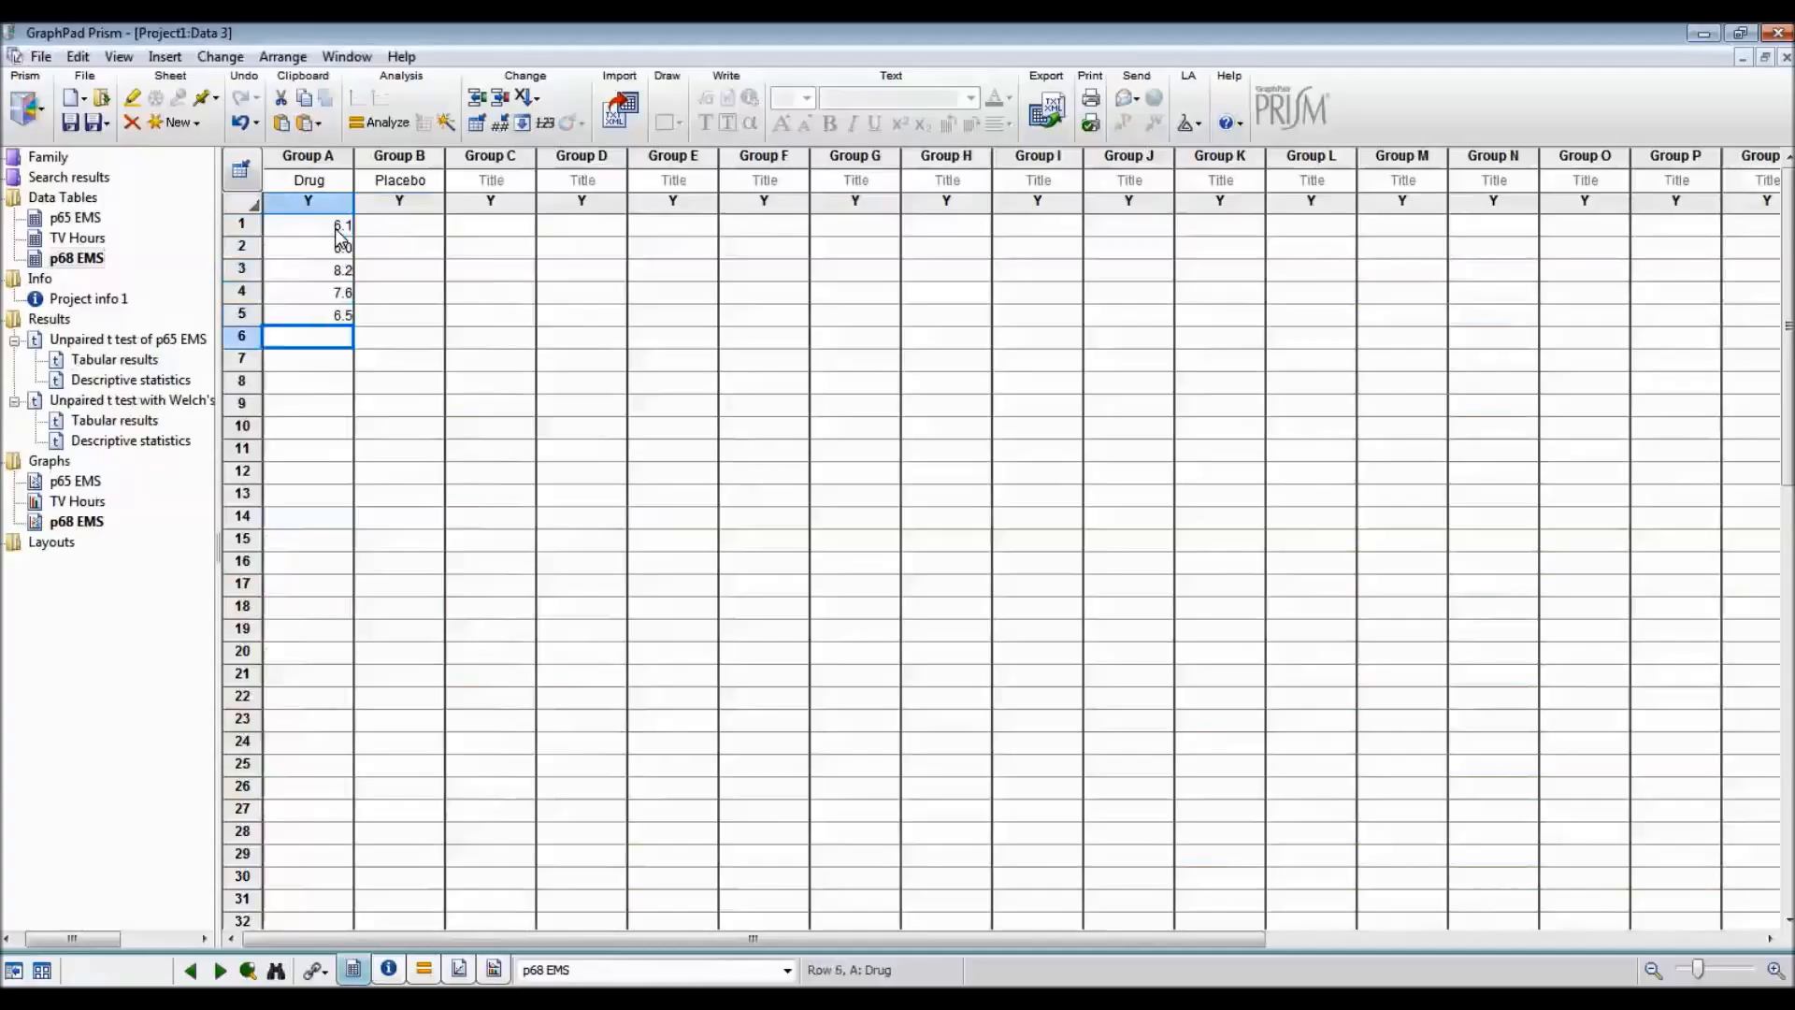
type("5.4")
key("Return")
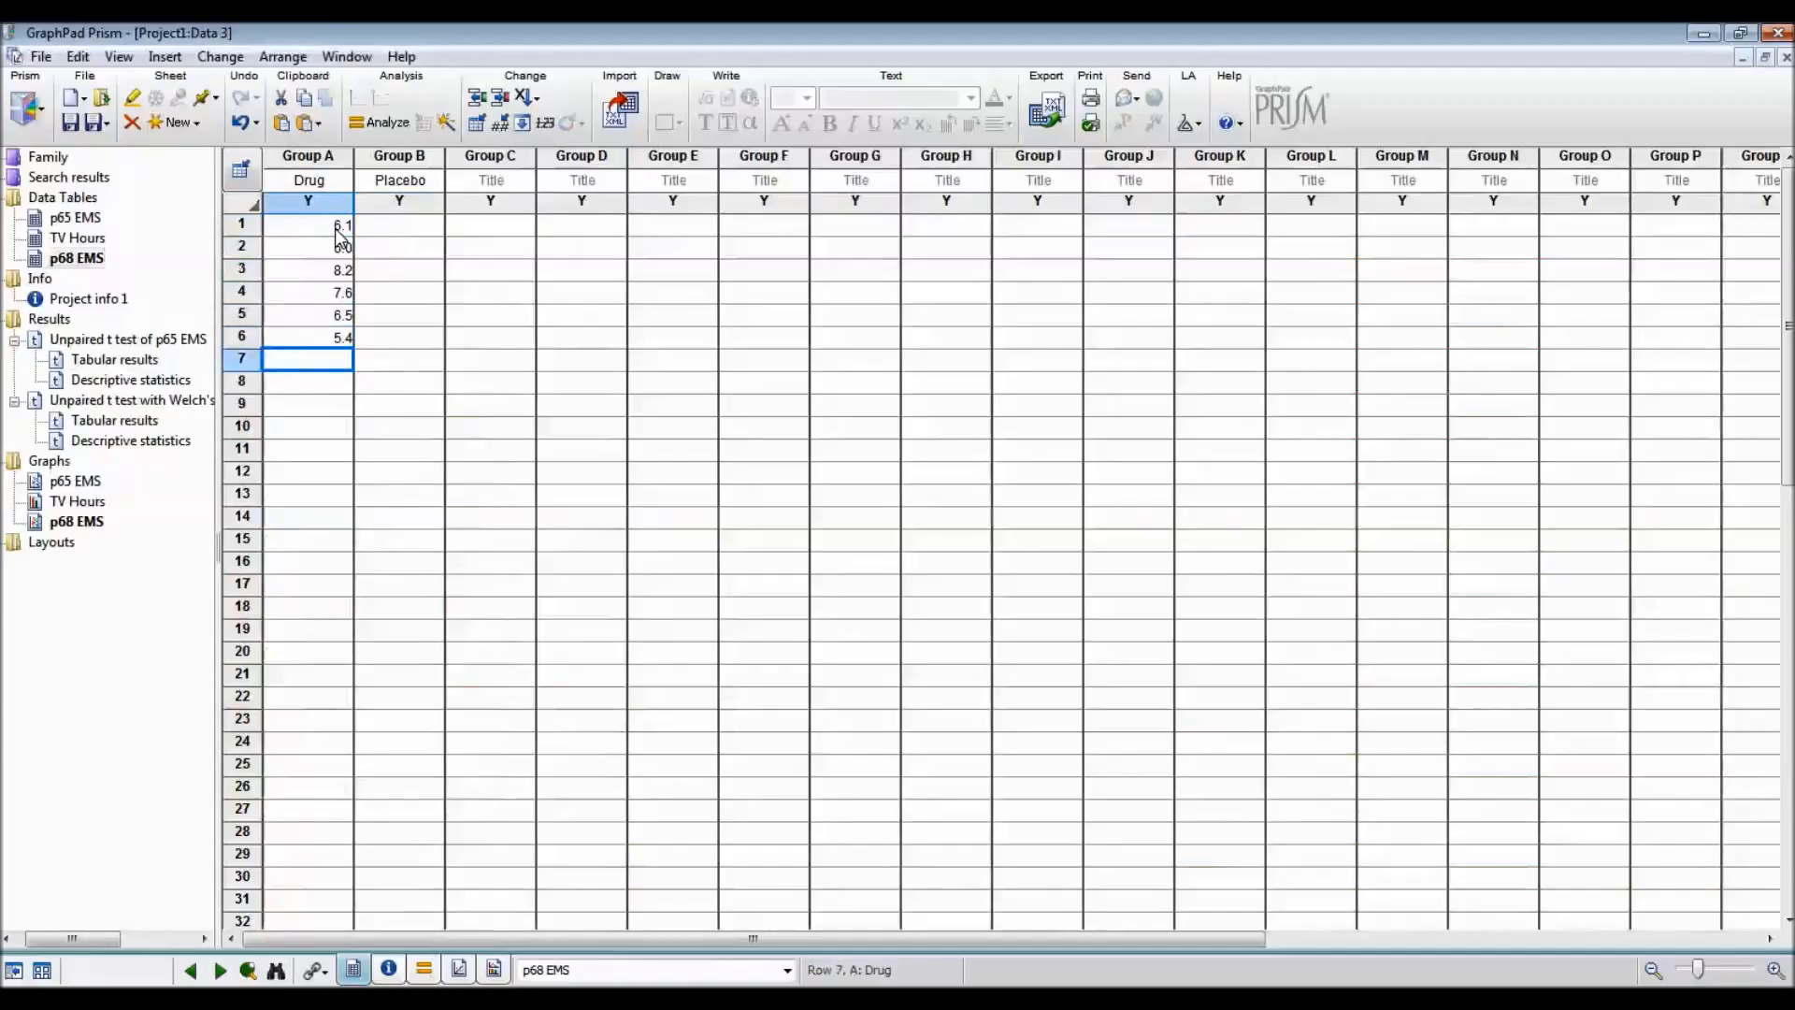
type("6.9")
key("Return")
type("6.7")
key("Return")
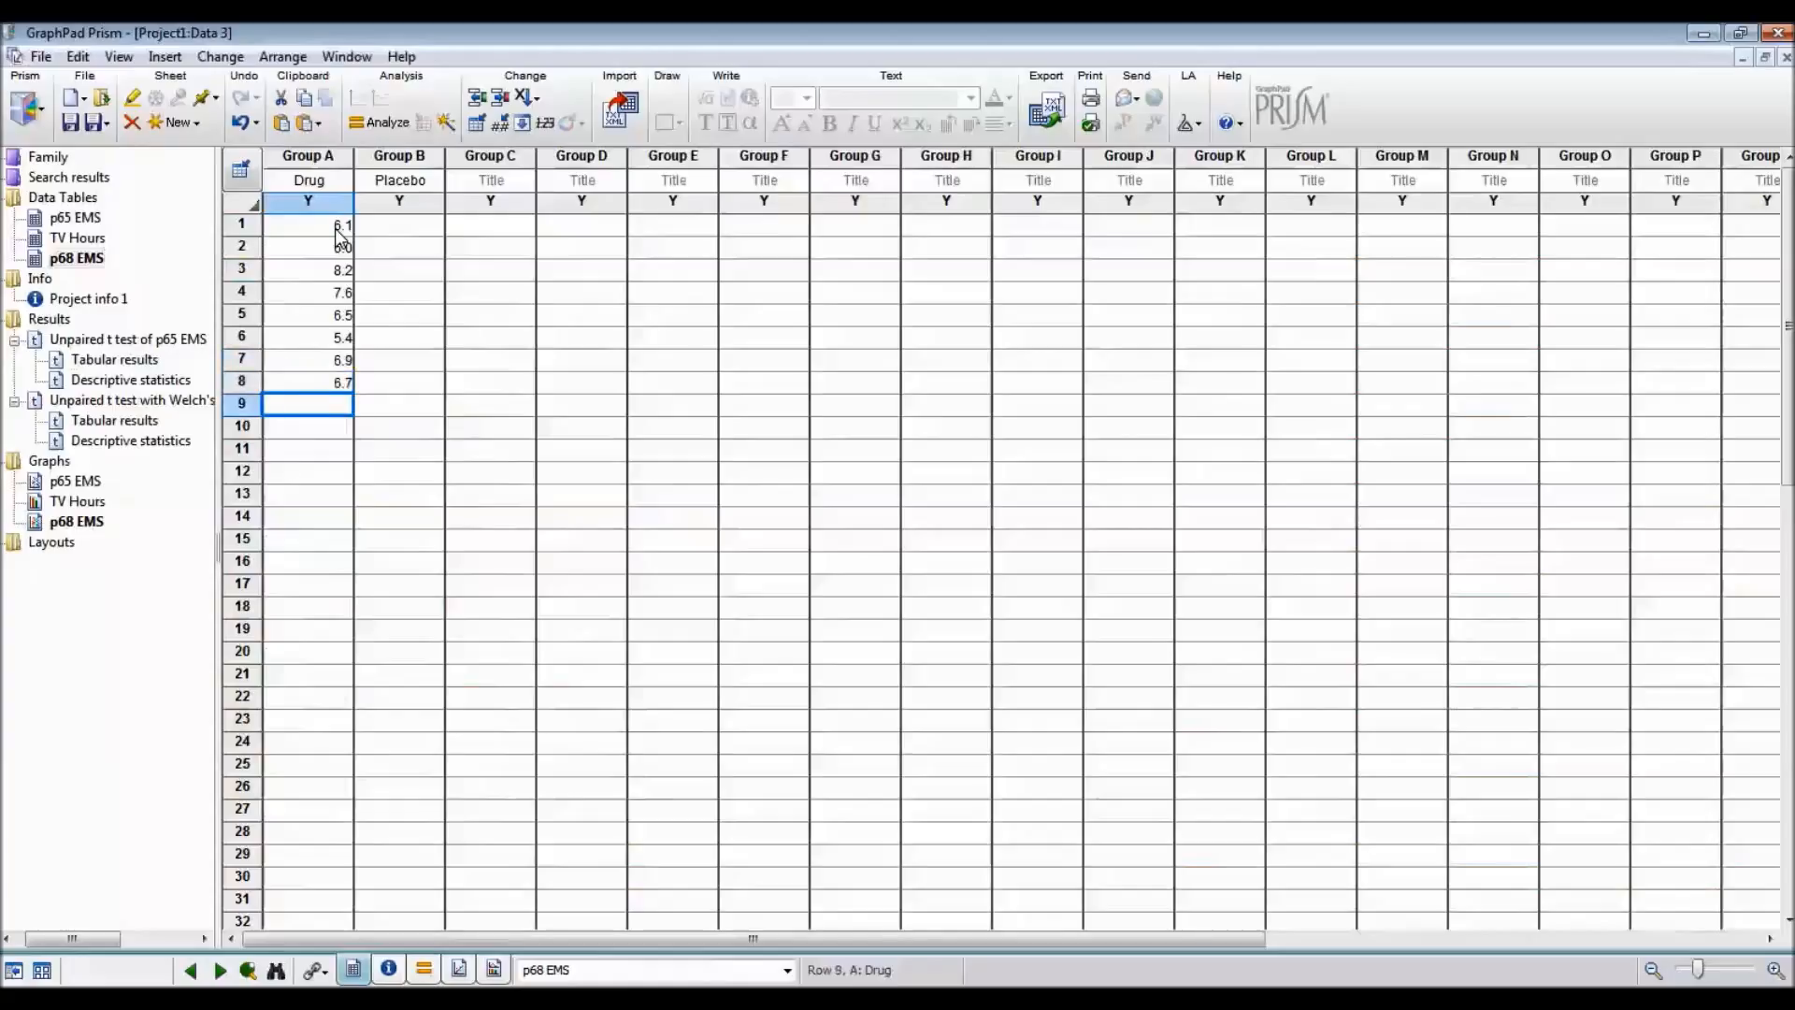
type("7.4")
key("Return")
type("5.8")
key("Return")
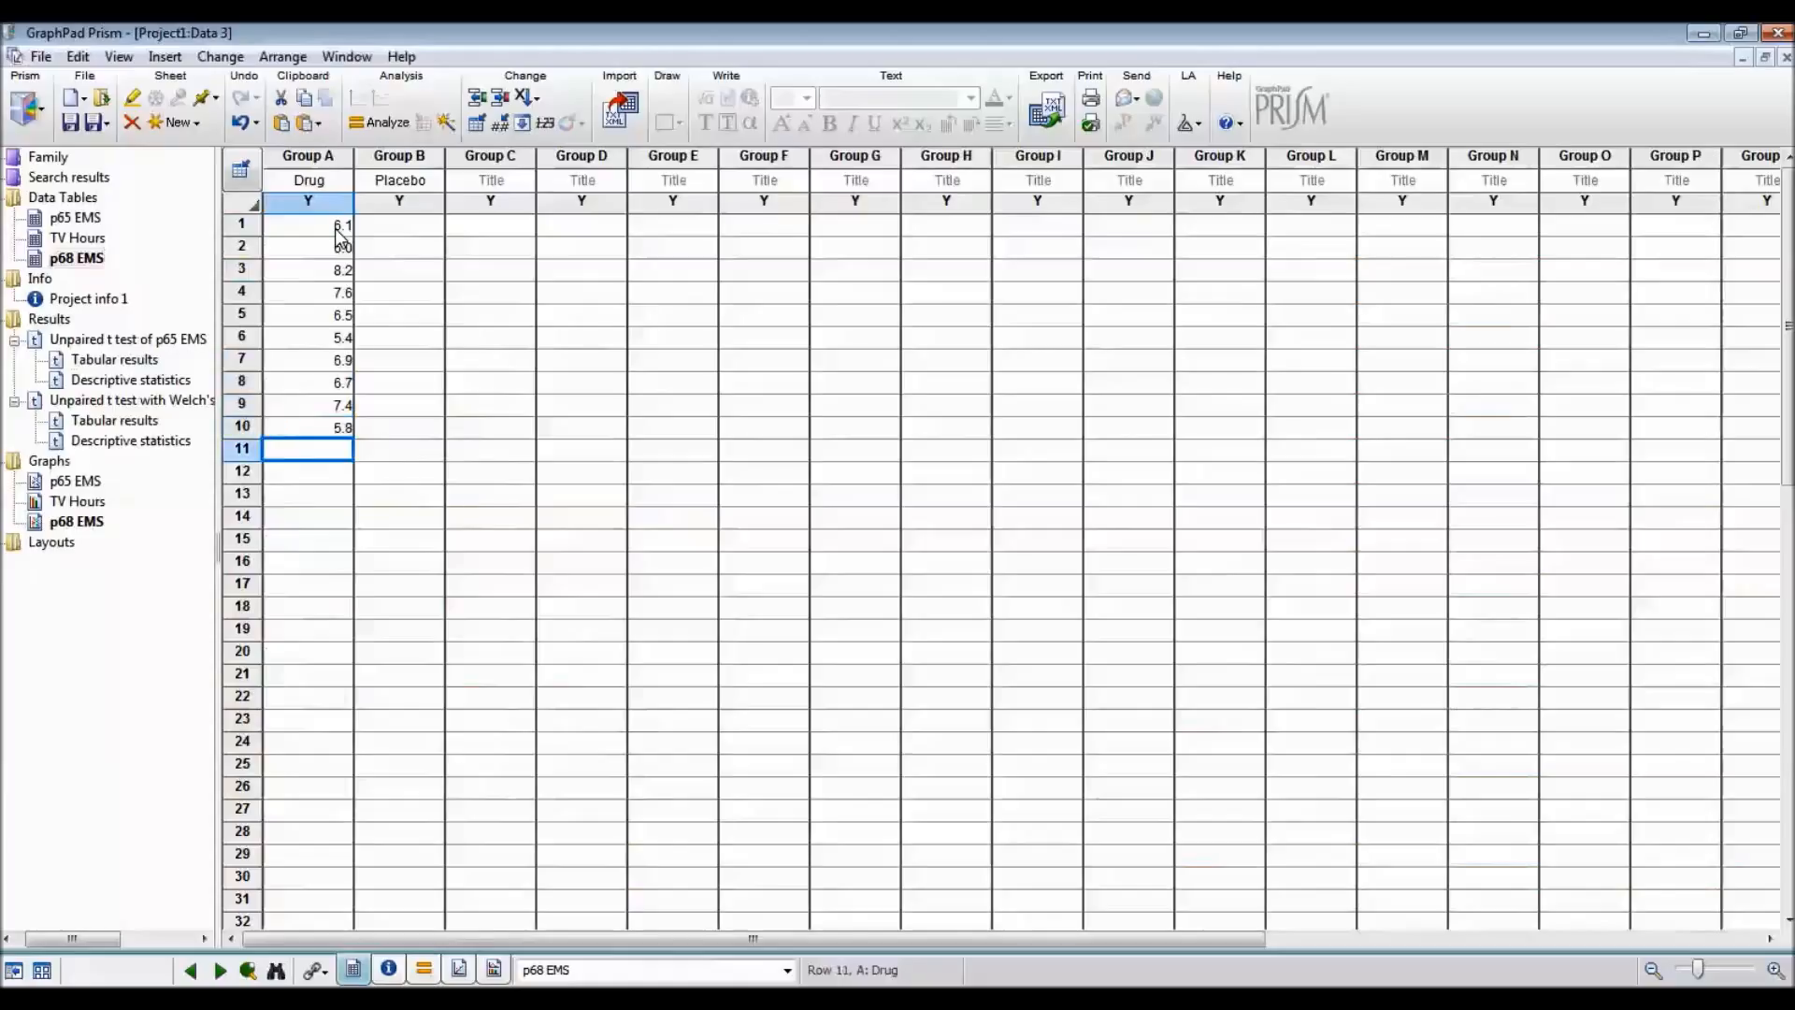
Step: Enter 5.2, 7.9, 3.9, 4.7, 5.3, 7.4, 4.2, 6.1, 3.8 and 7.3 in rows 1 to 10 of the Placebo column
left_click(397, 226)
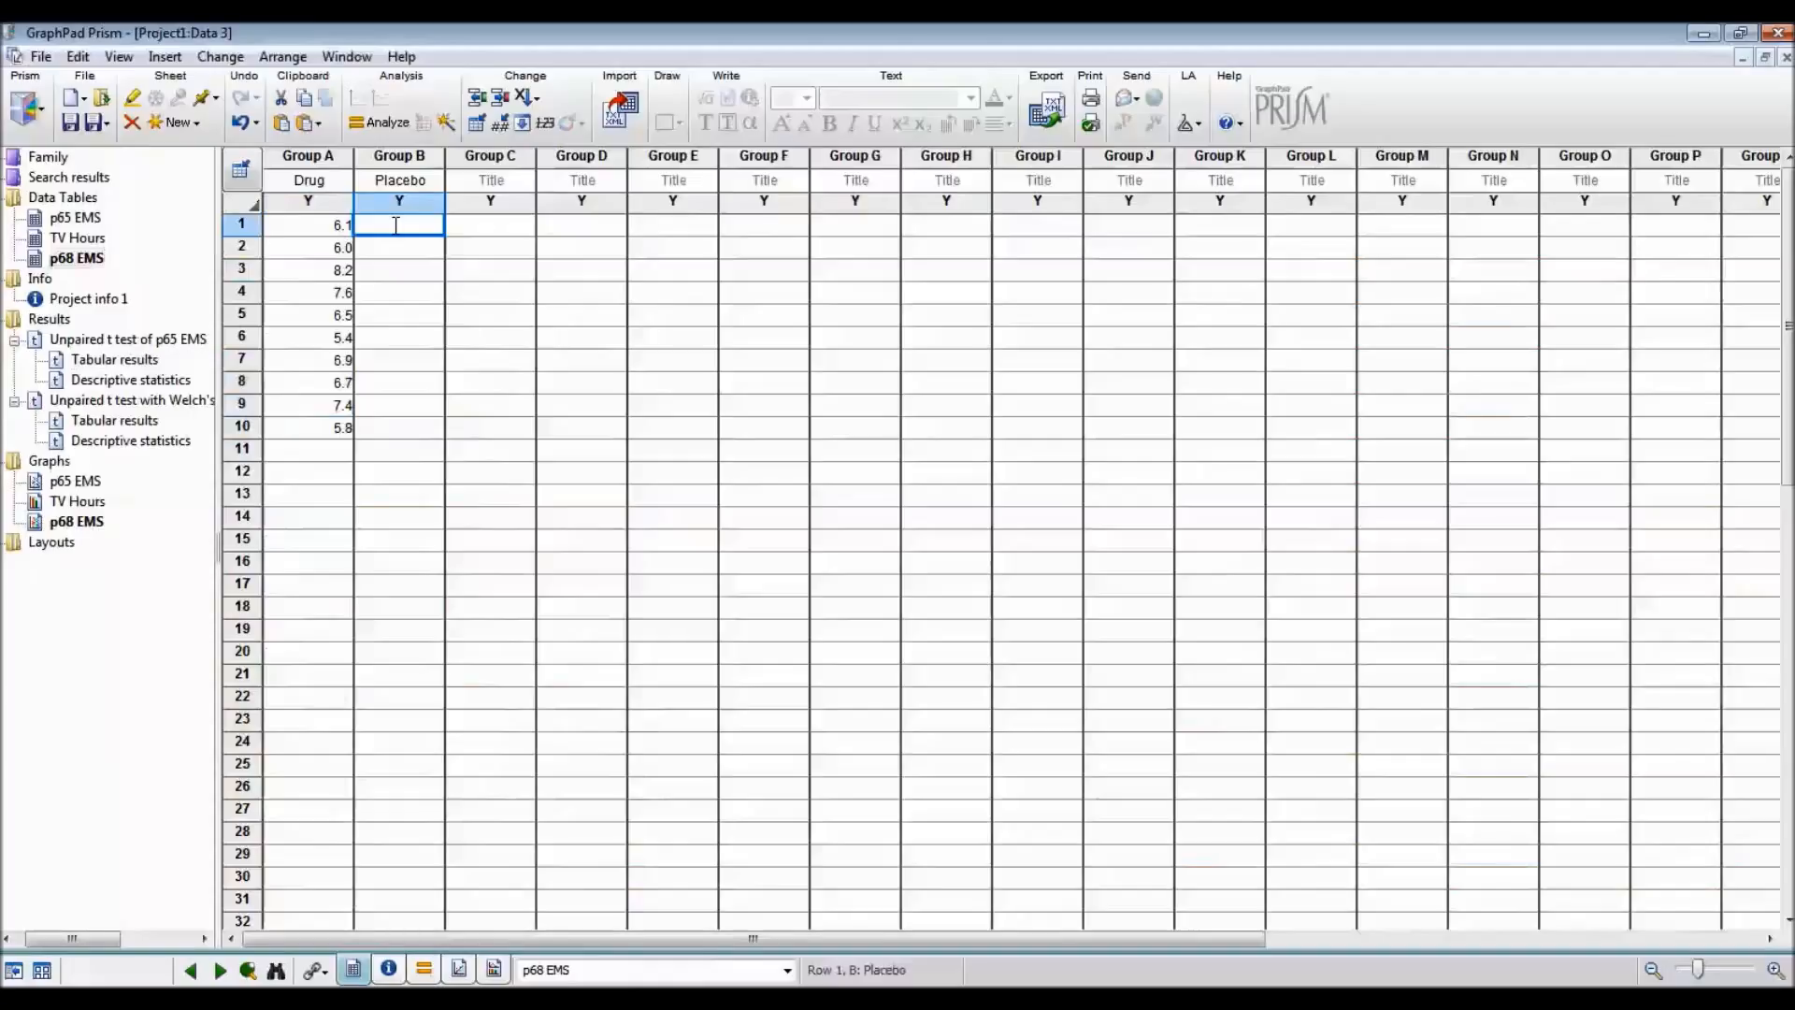
type("5.2")
key("Return")
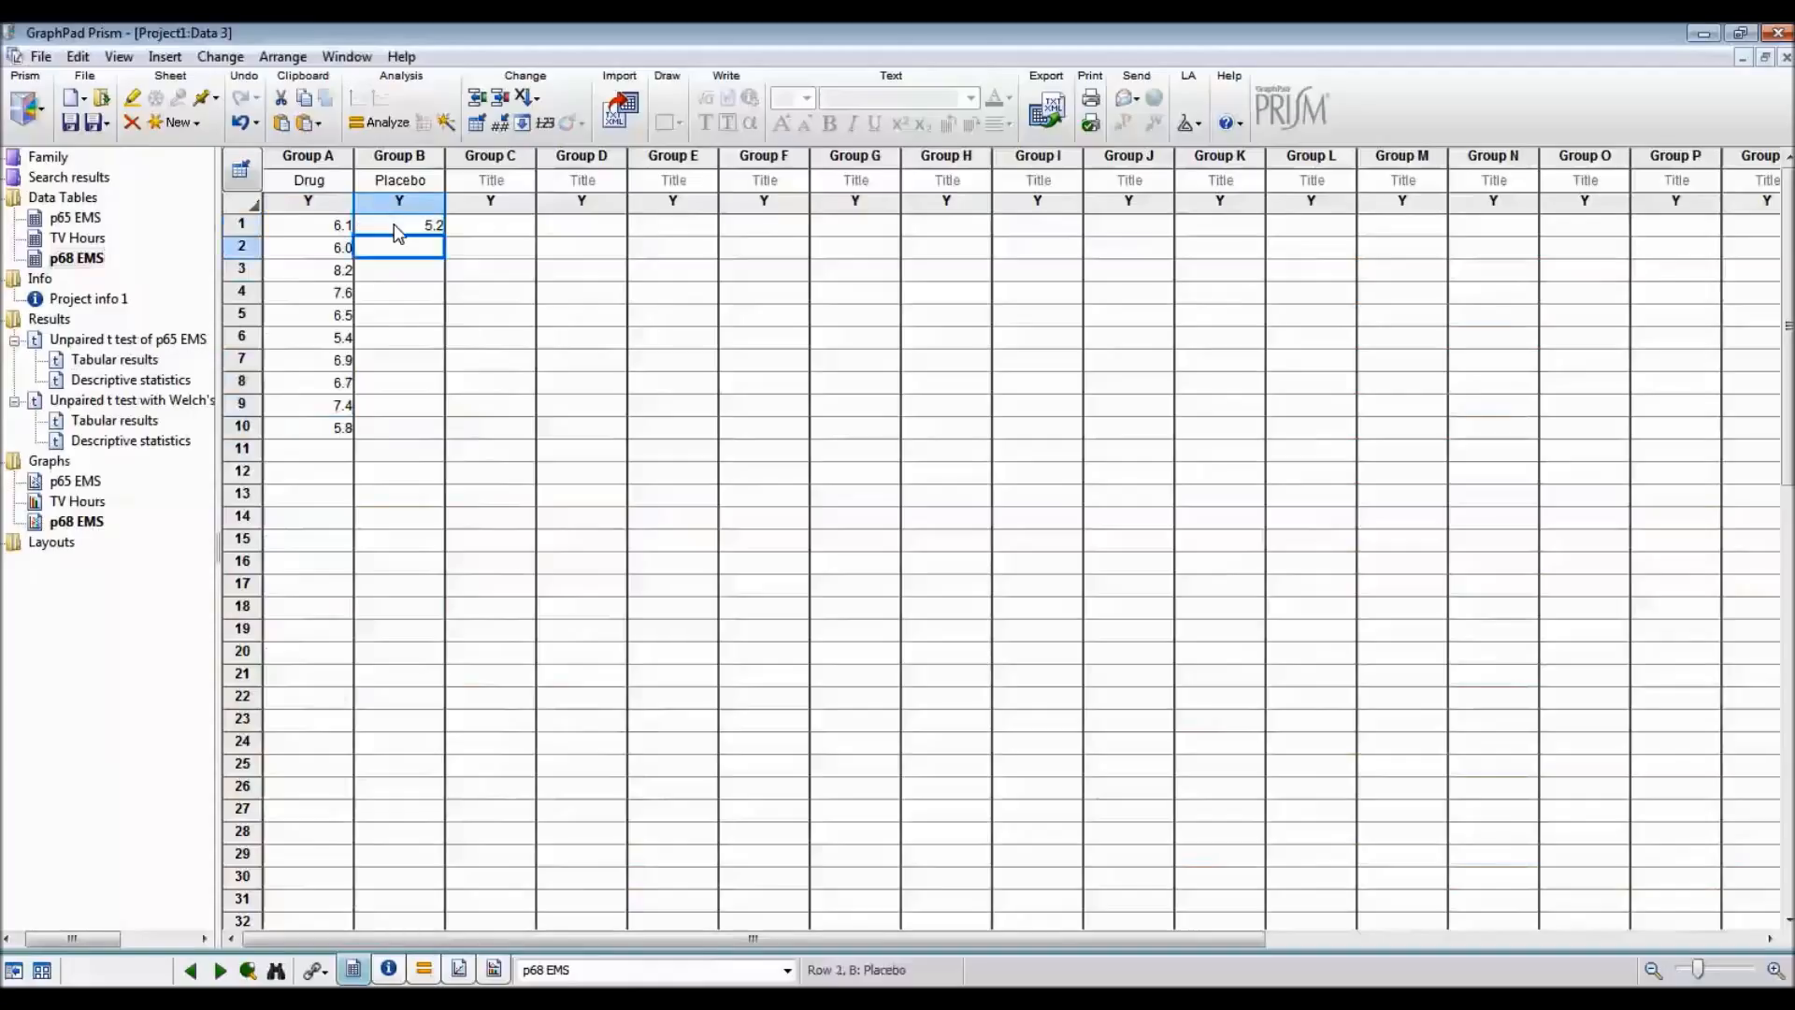
type("7.9")
key("Return")
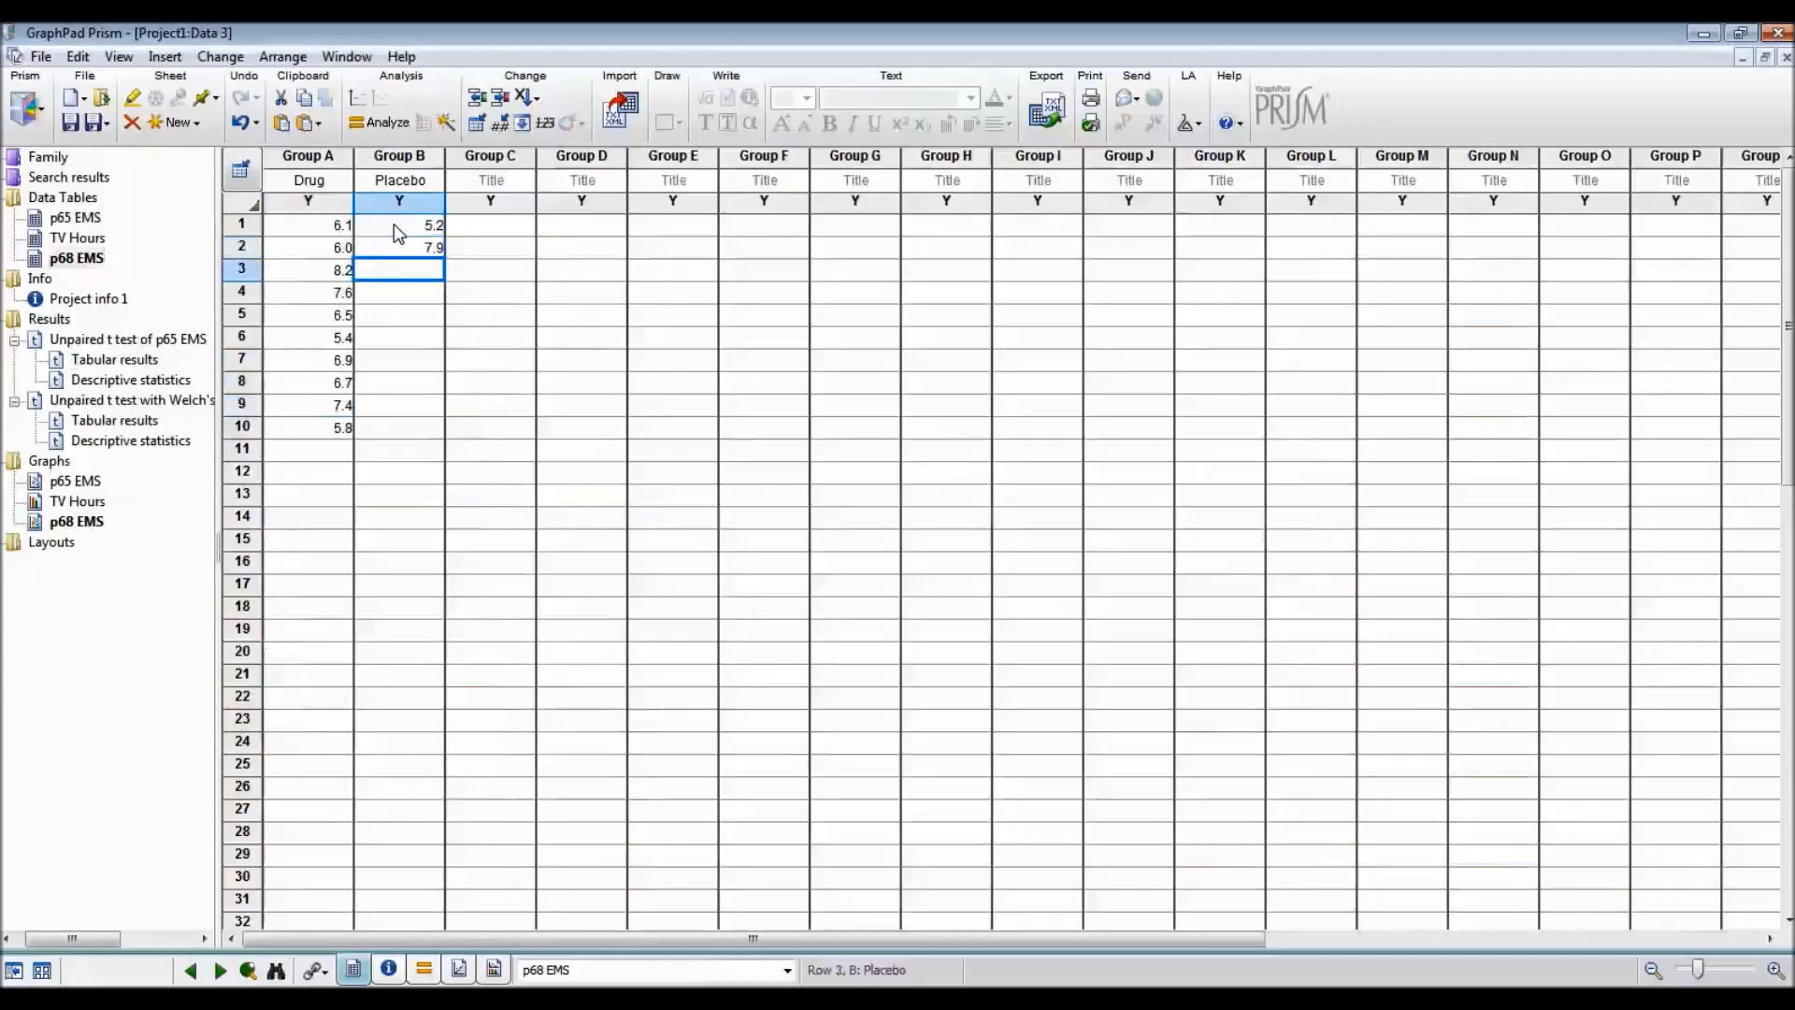
type("3.9")
key("Return")
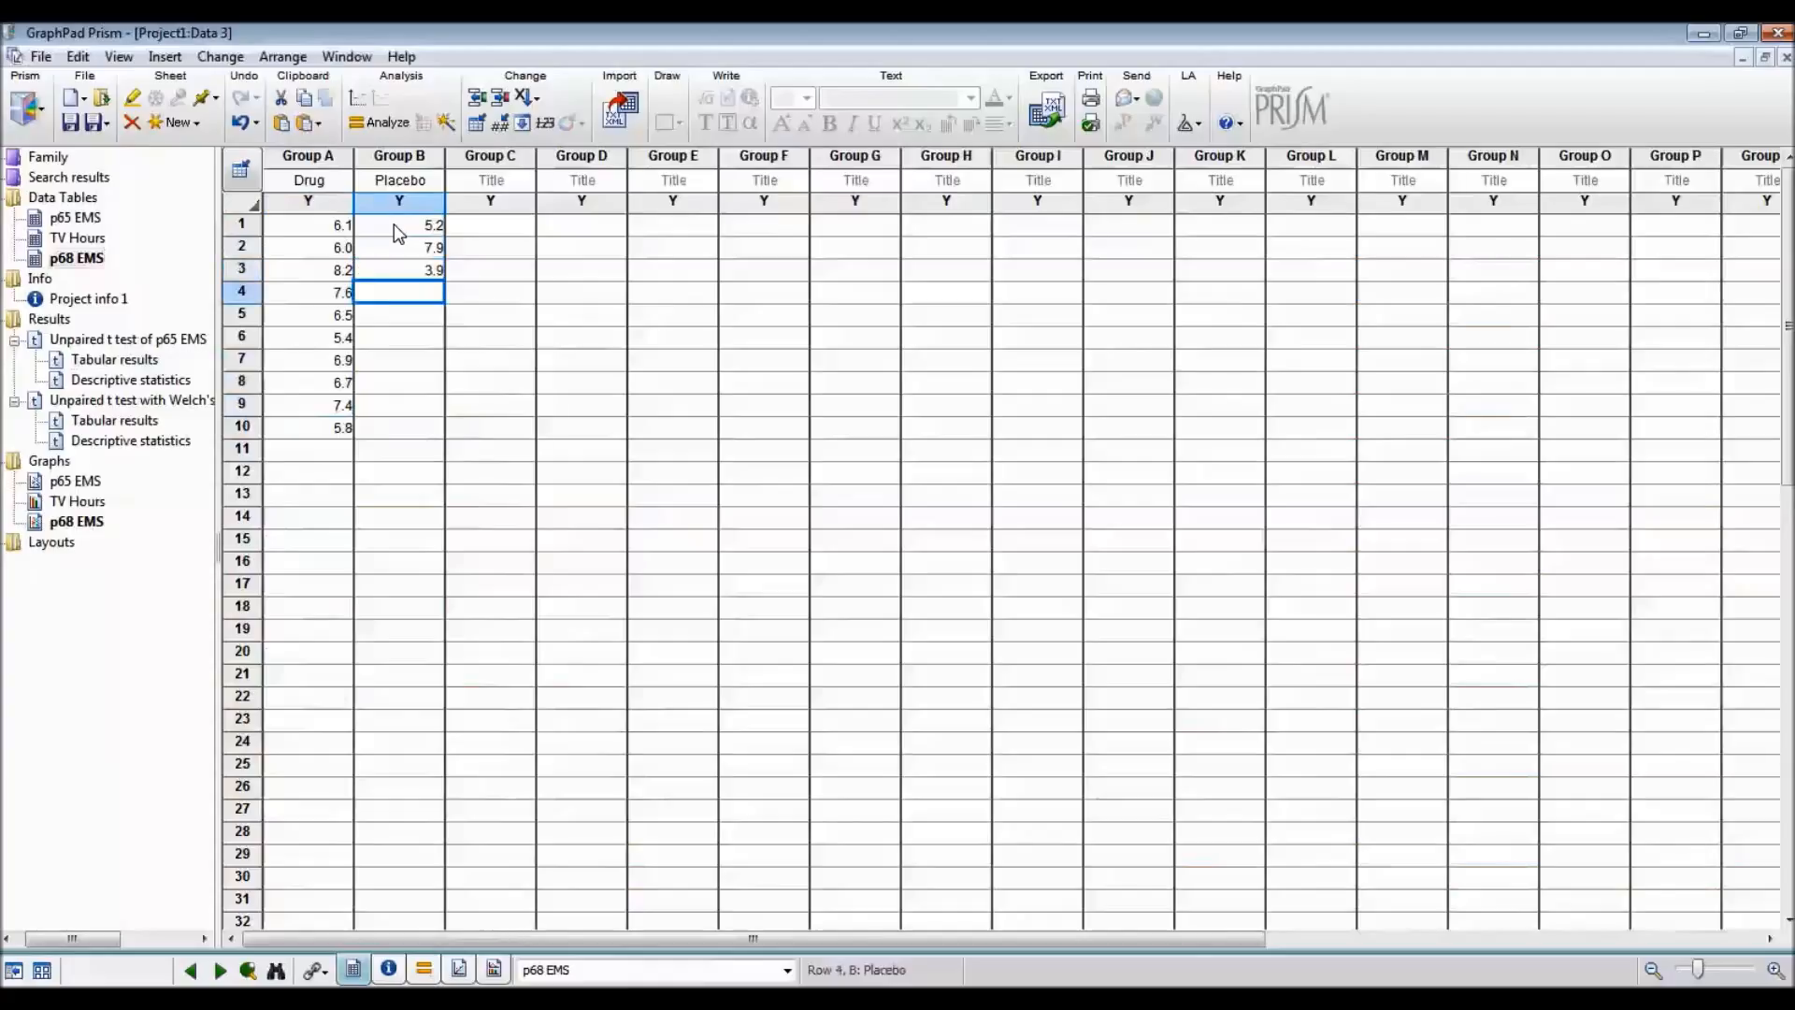
type("4.7")
key("Return")
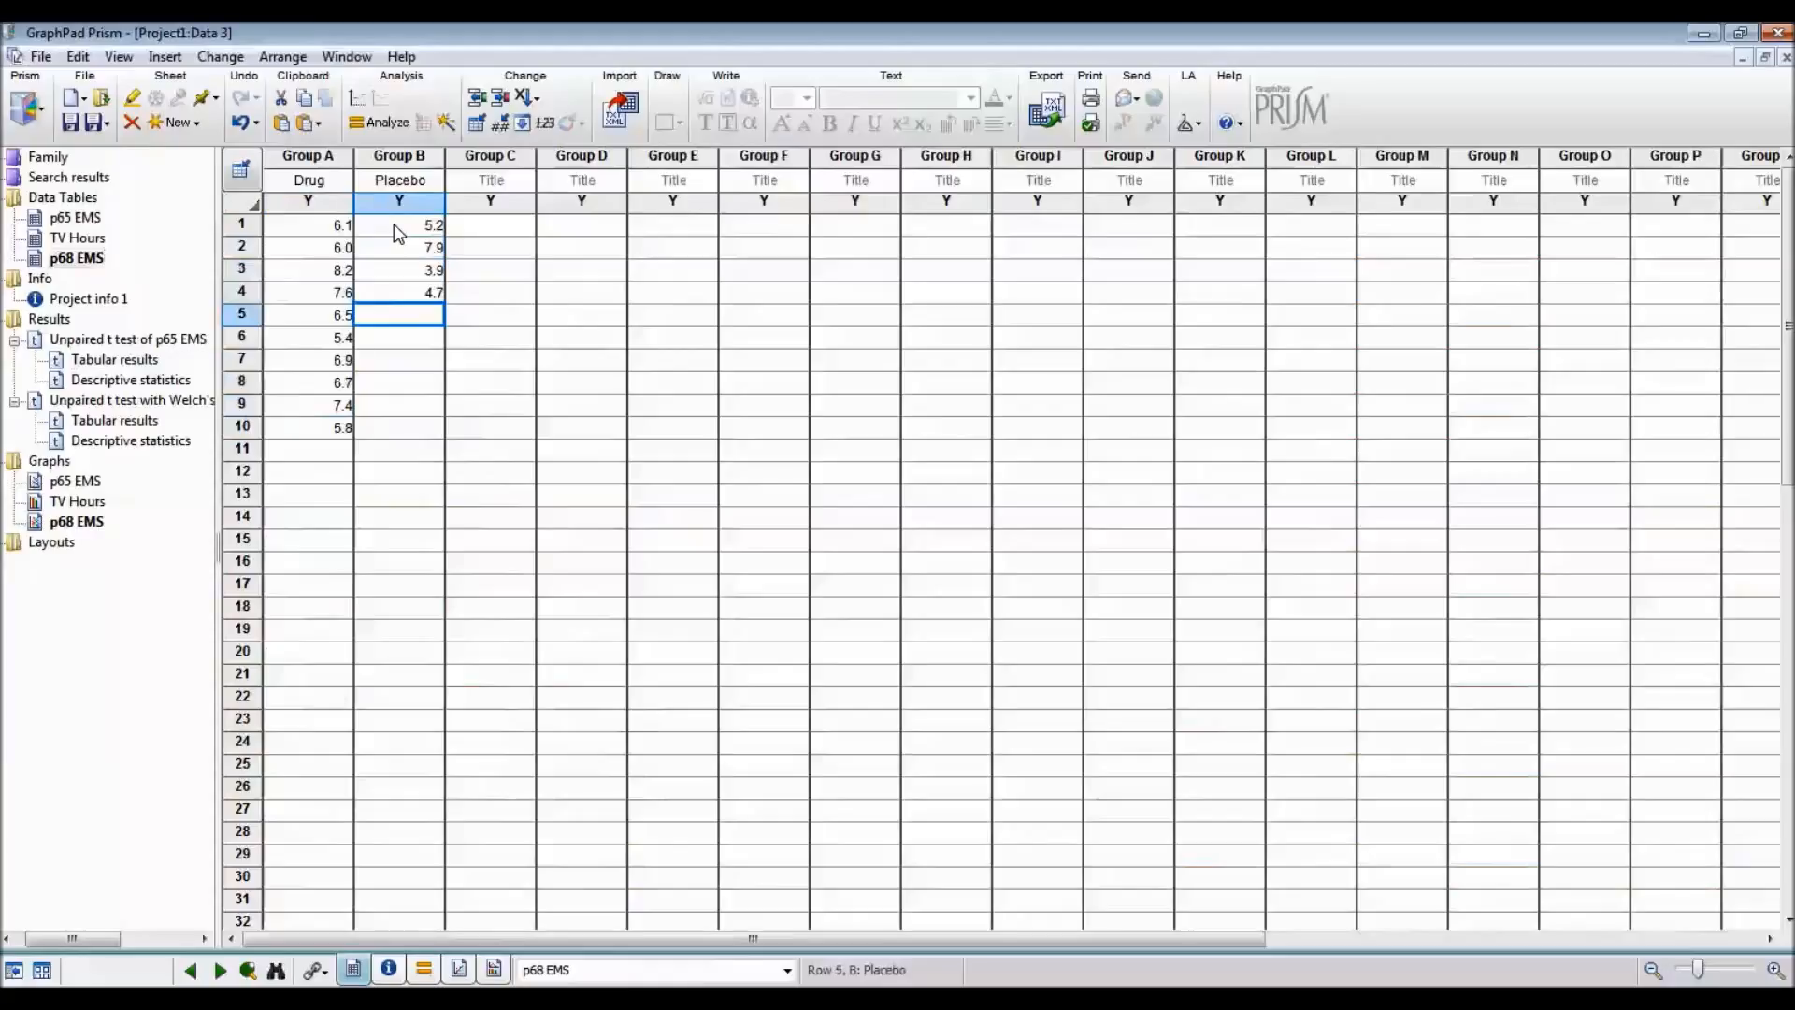
type("5.3")
key("Return")
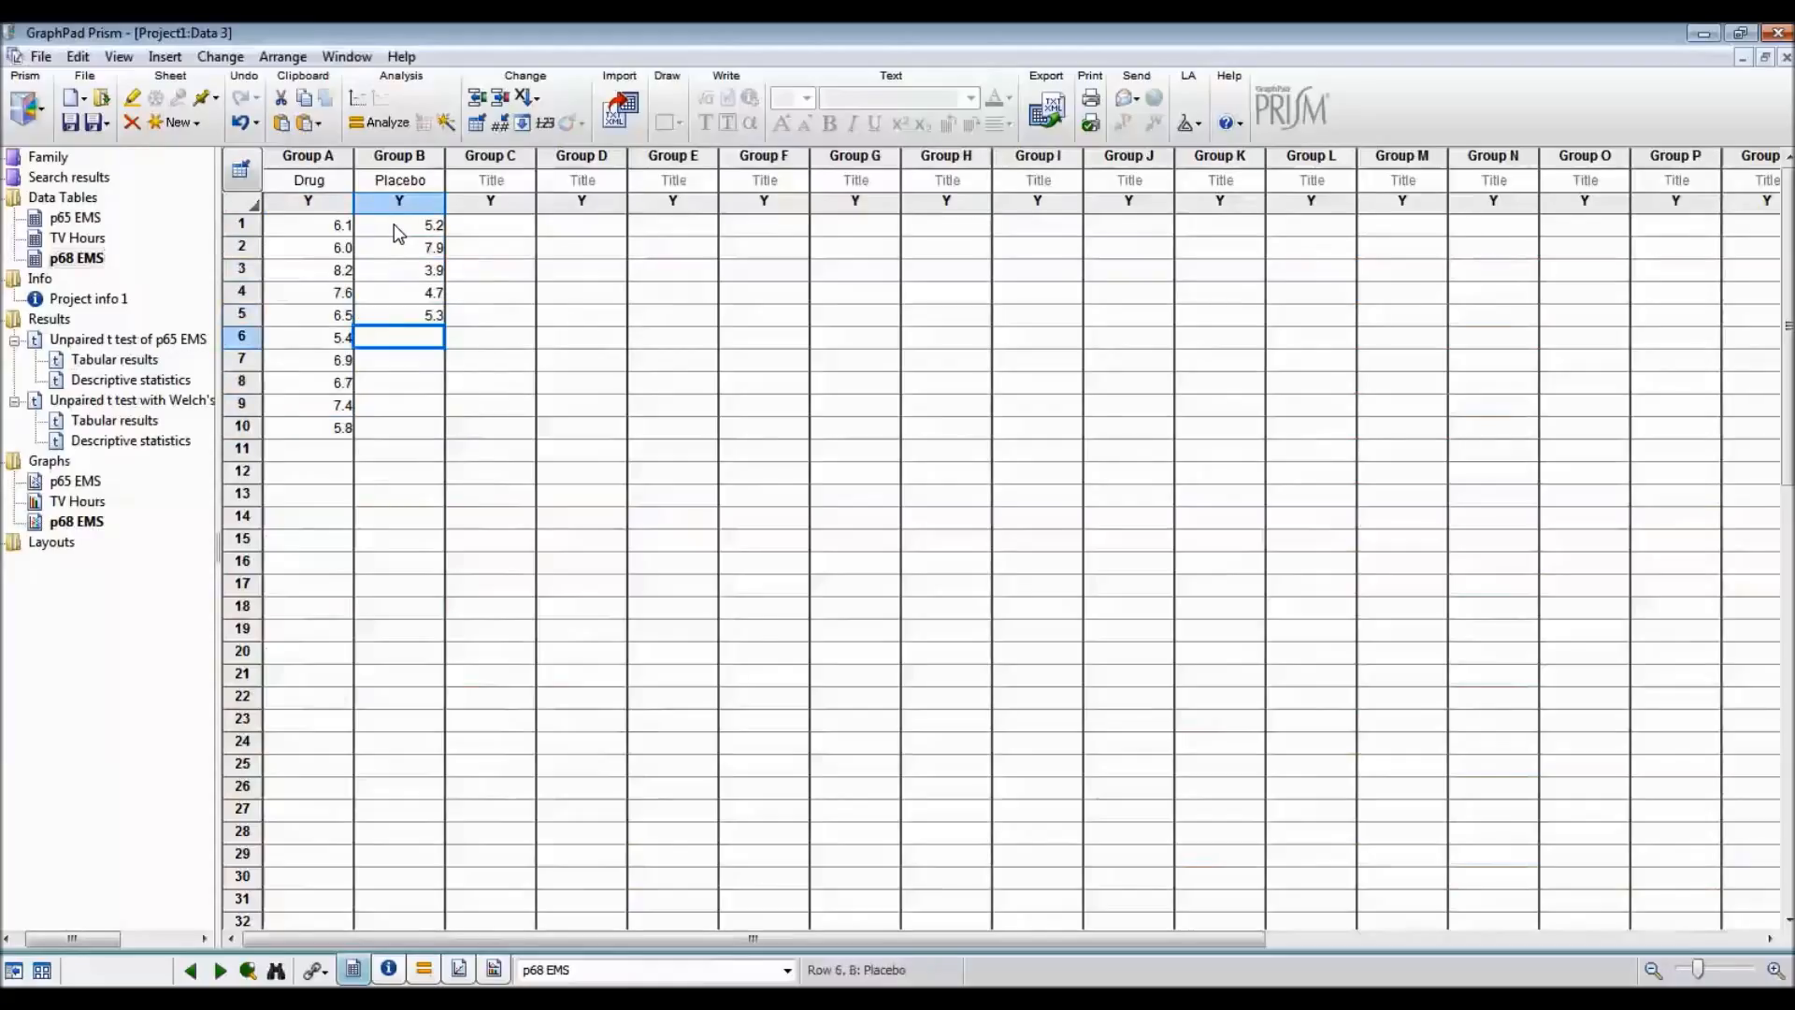
type("7.4")
key("Return")
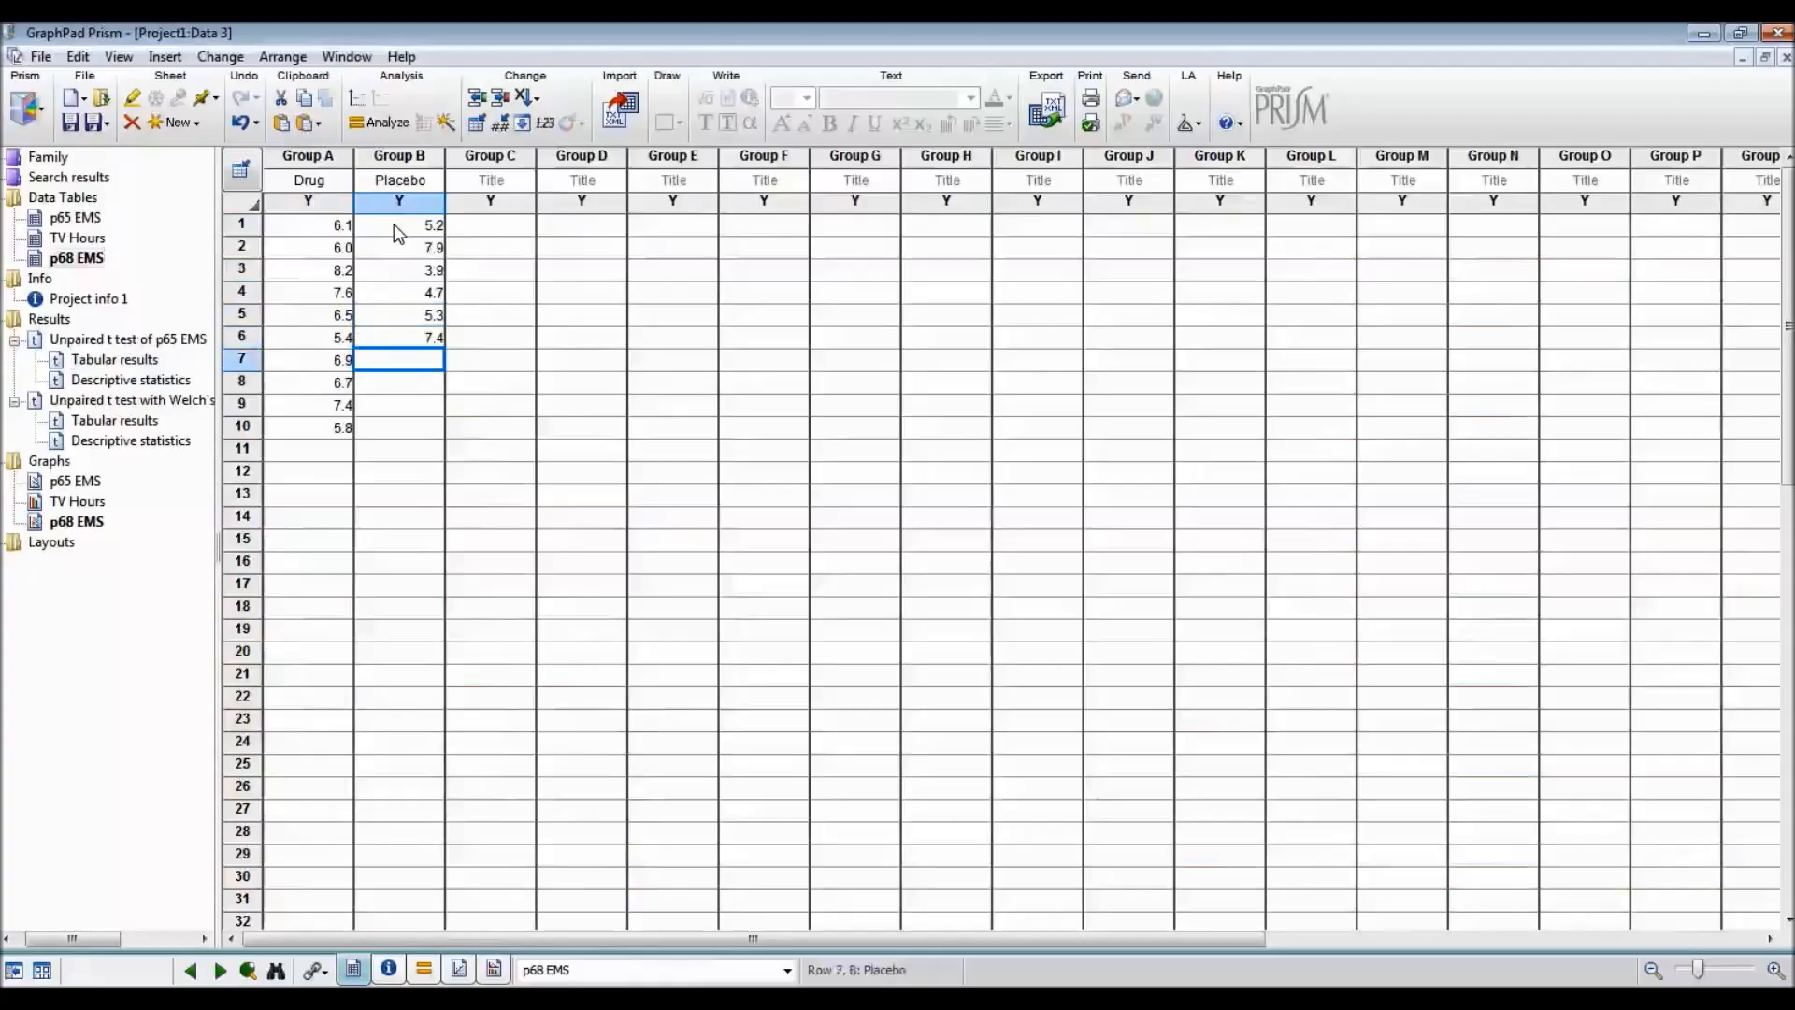
type("4.2")
key("Return")
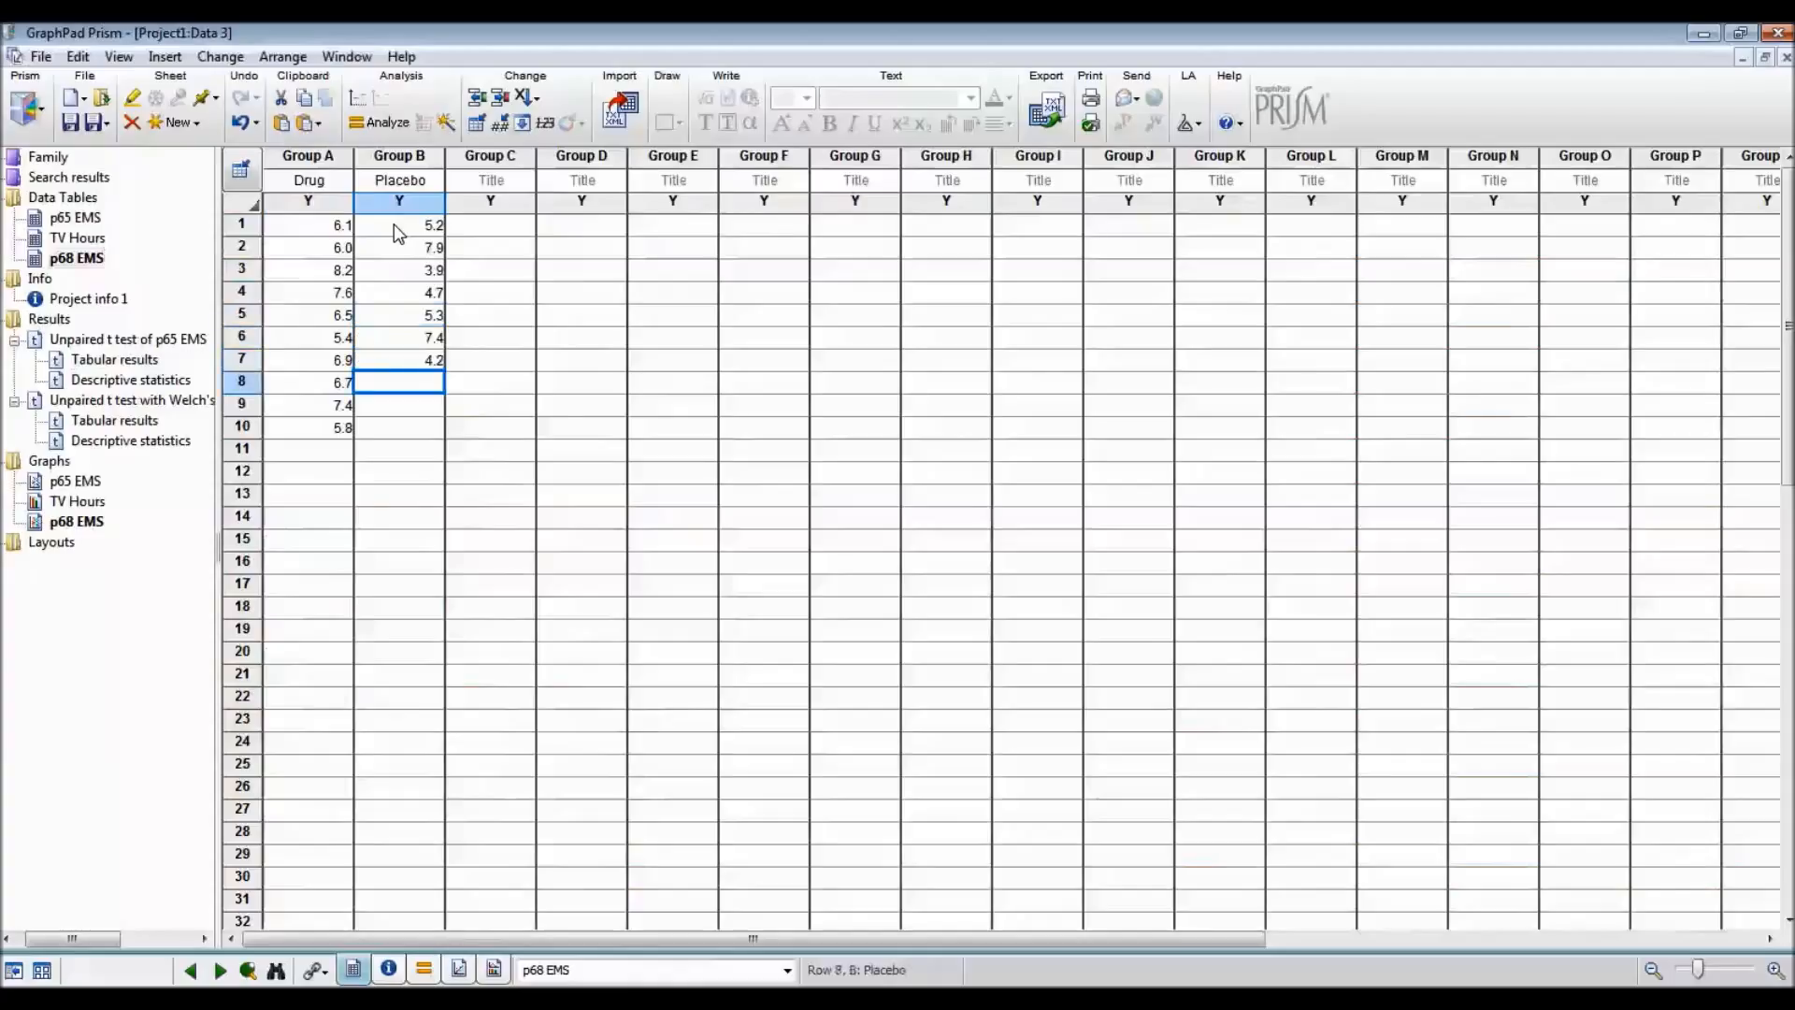
type("6.1")
key("Return")
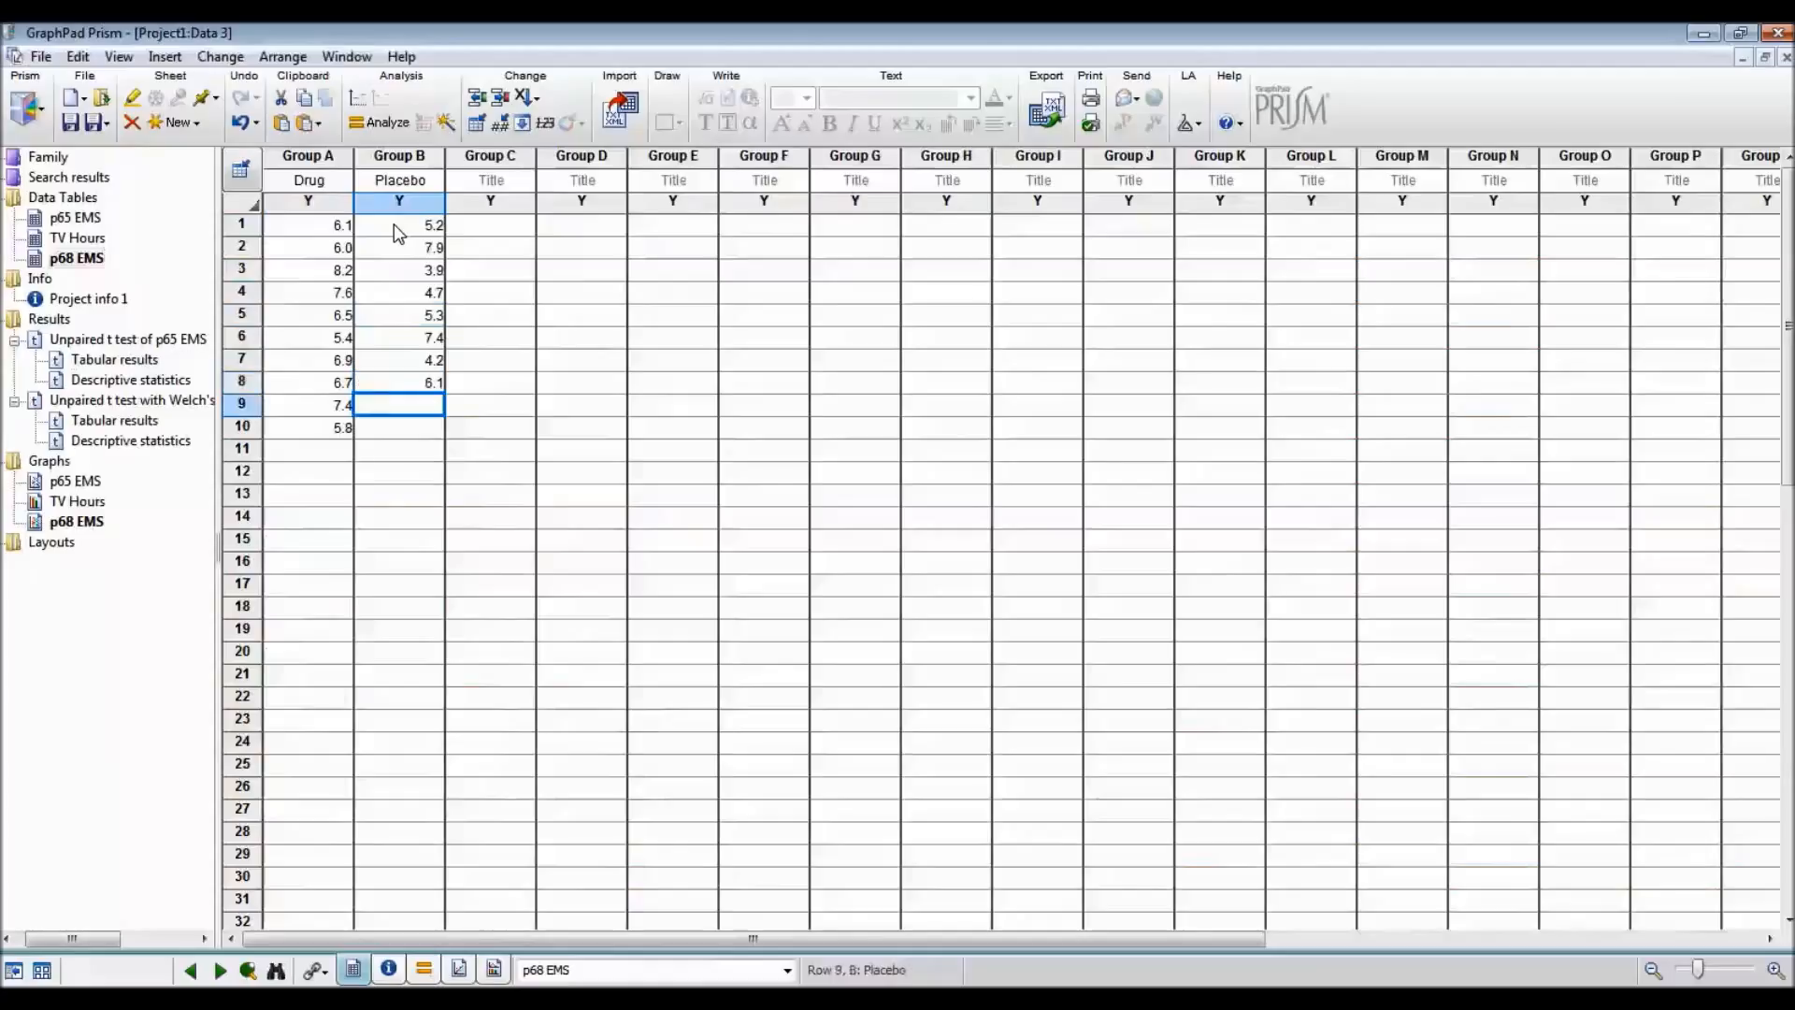
type("3.8")
key("Return")
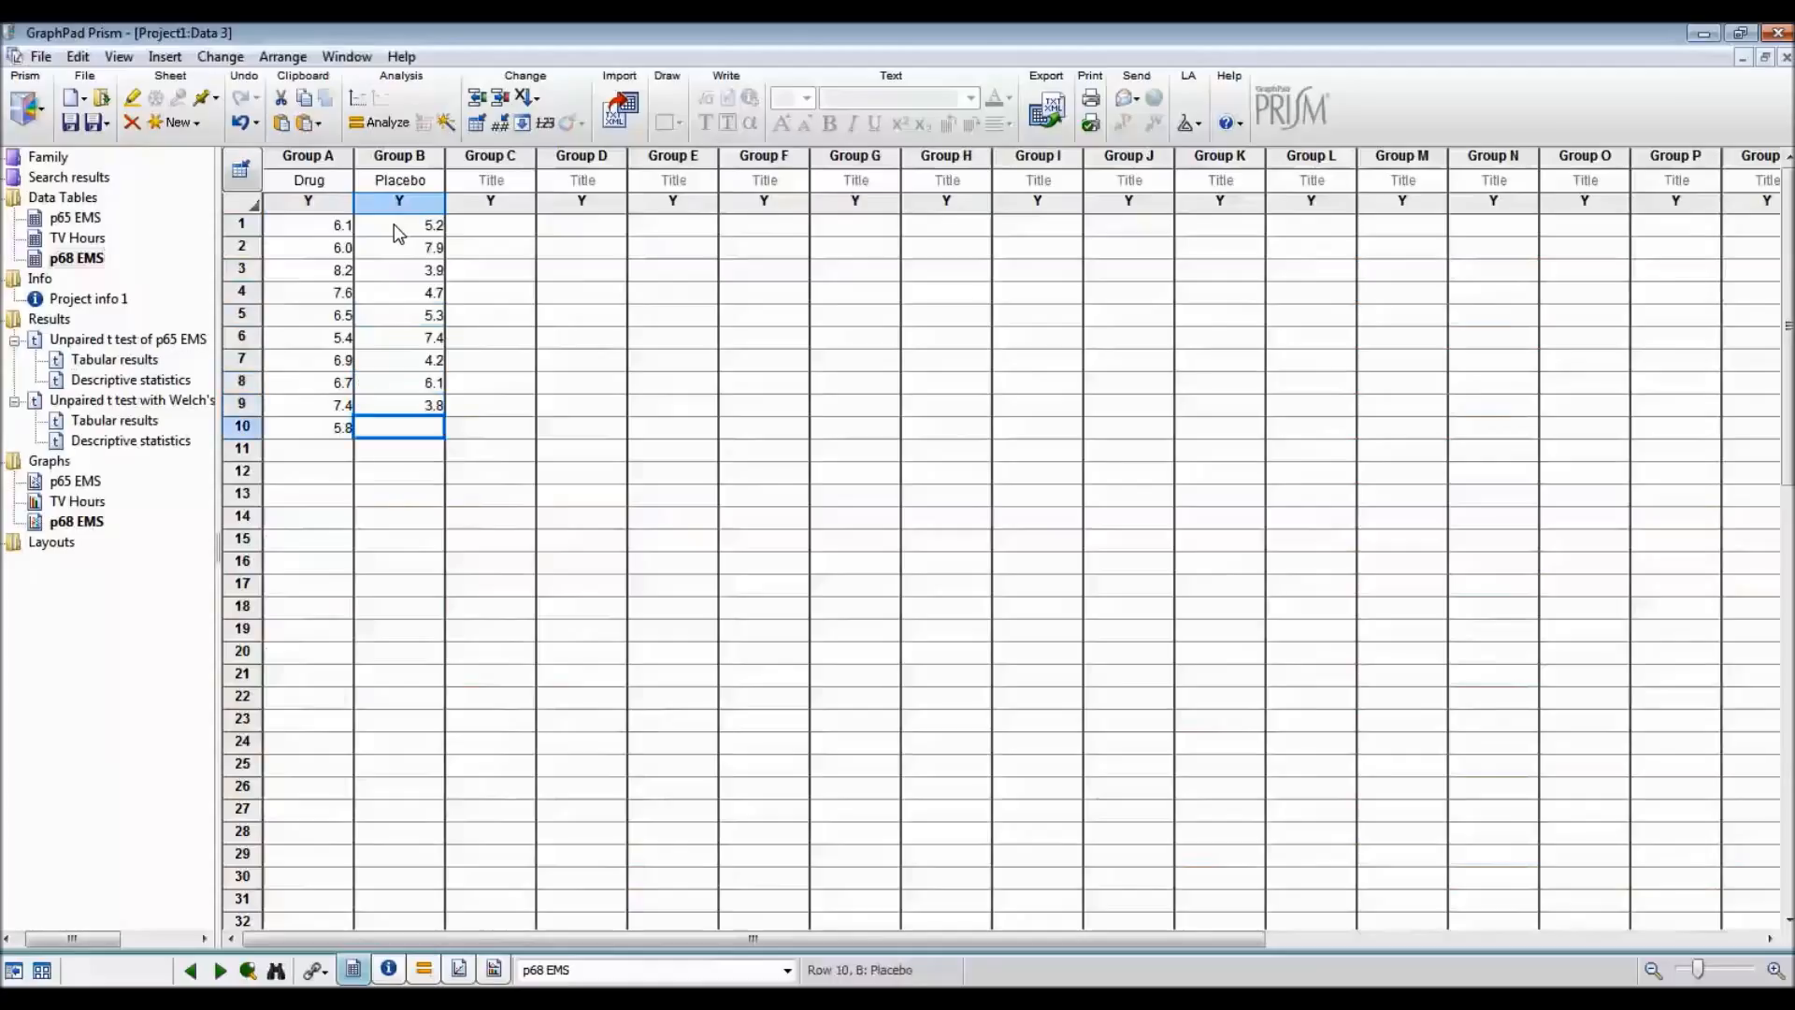
type("7.3")
key("Return")
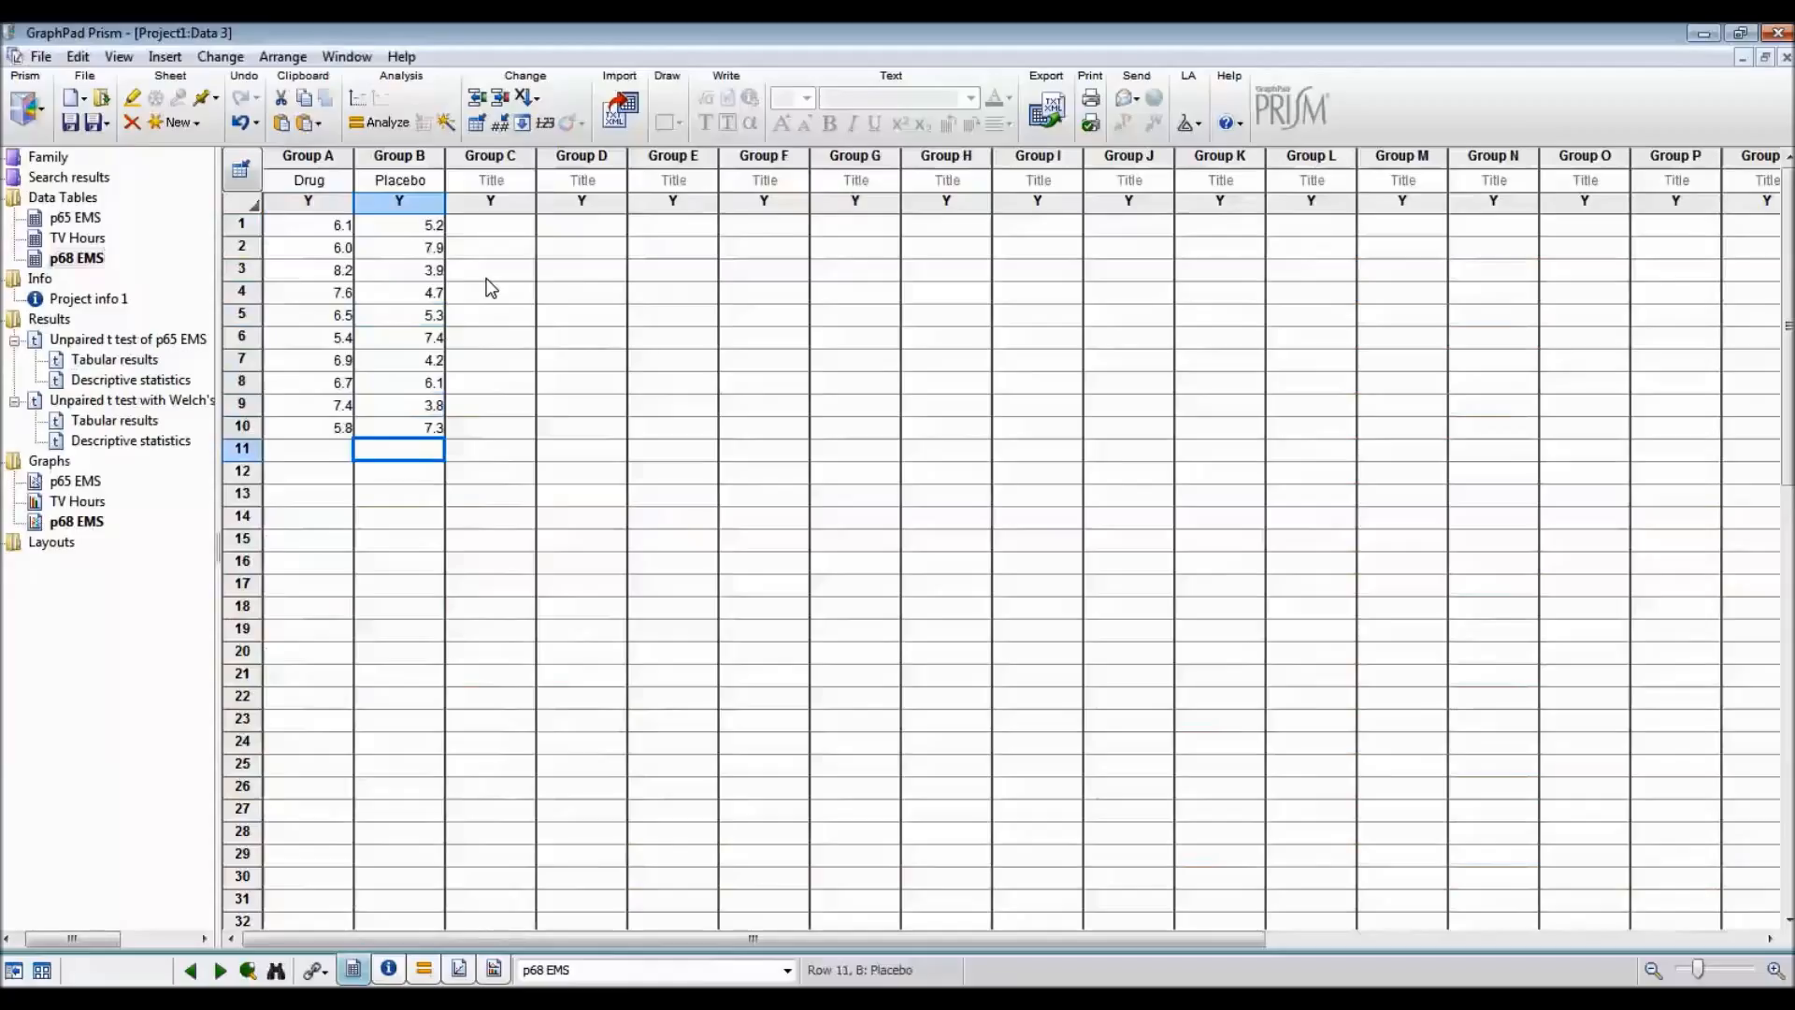
Step: Start a t test analysis of the Drug and Placebo data sets and set its experimental design to Paired
left_click(372, 123)
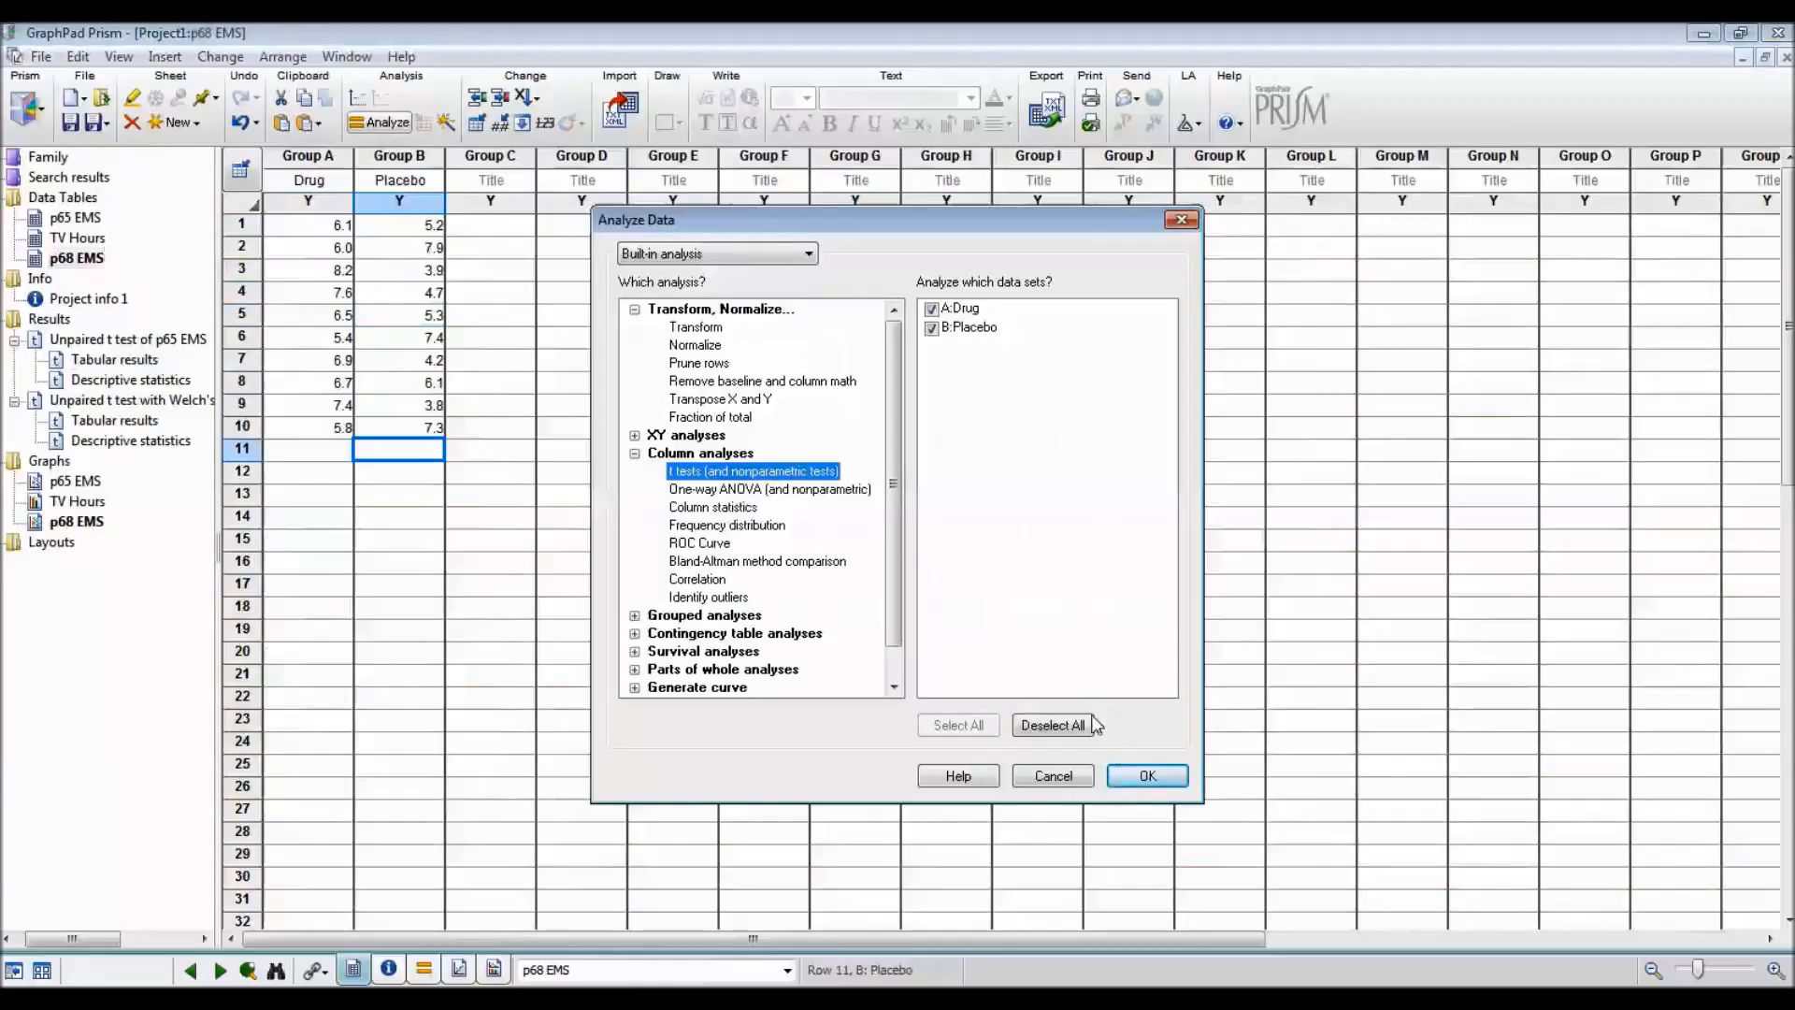
left_click(1149, 776)
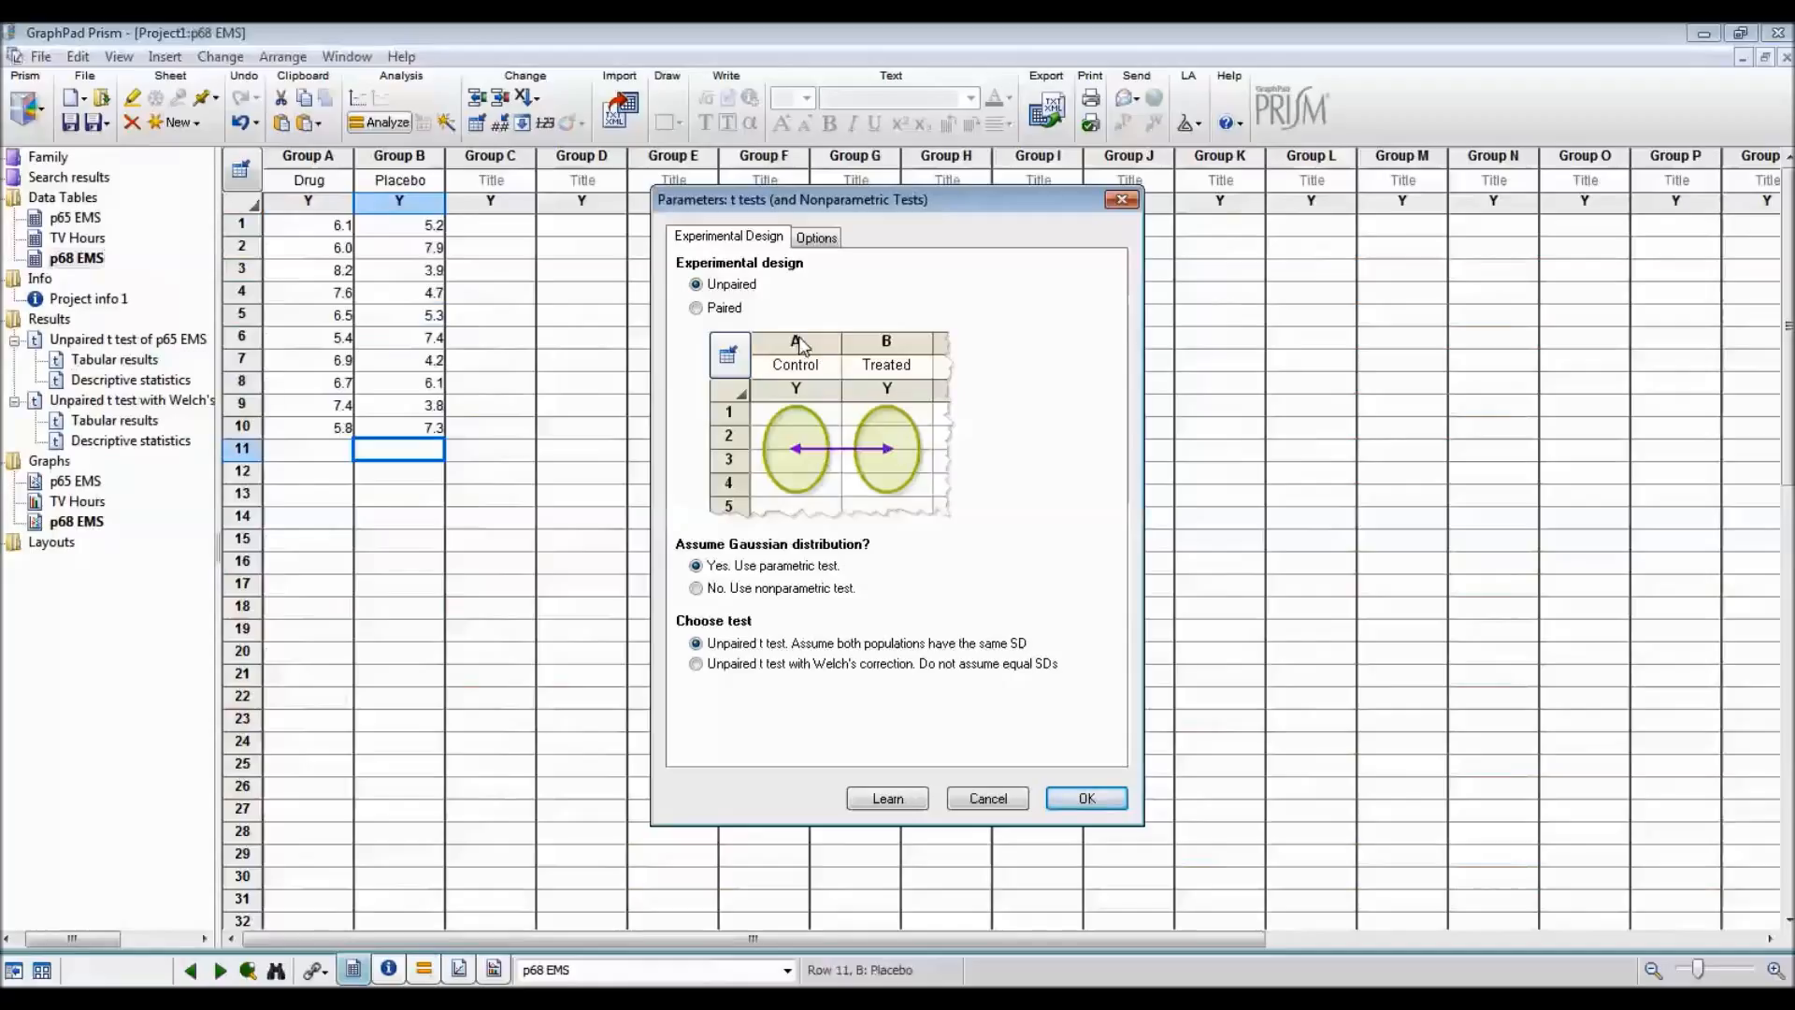
left_click(724, 314)
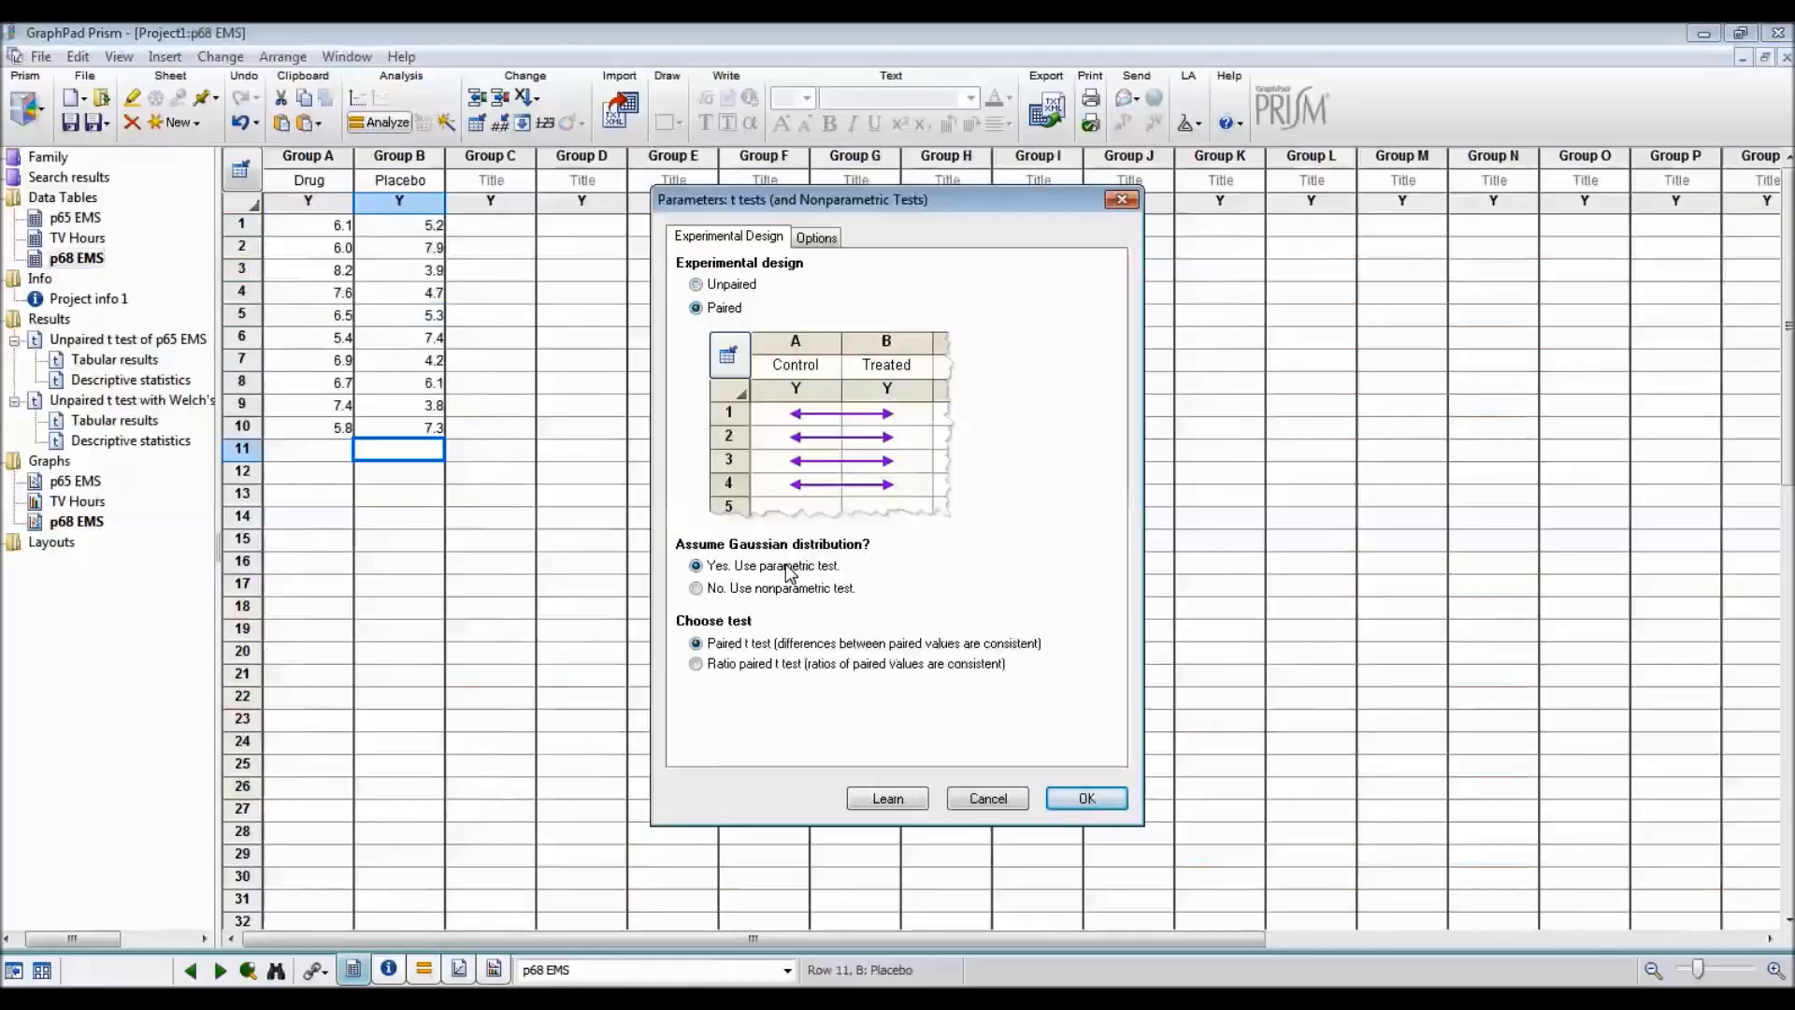
Step: Report differences as Drug - Placebo, include the paired differences graph and descriptive statistics for each data set, and run the test
left_click(816, 239)
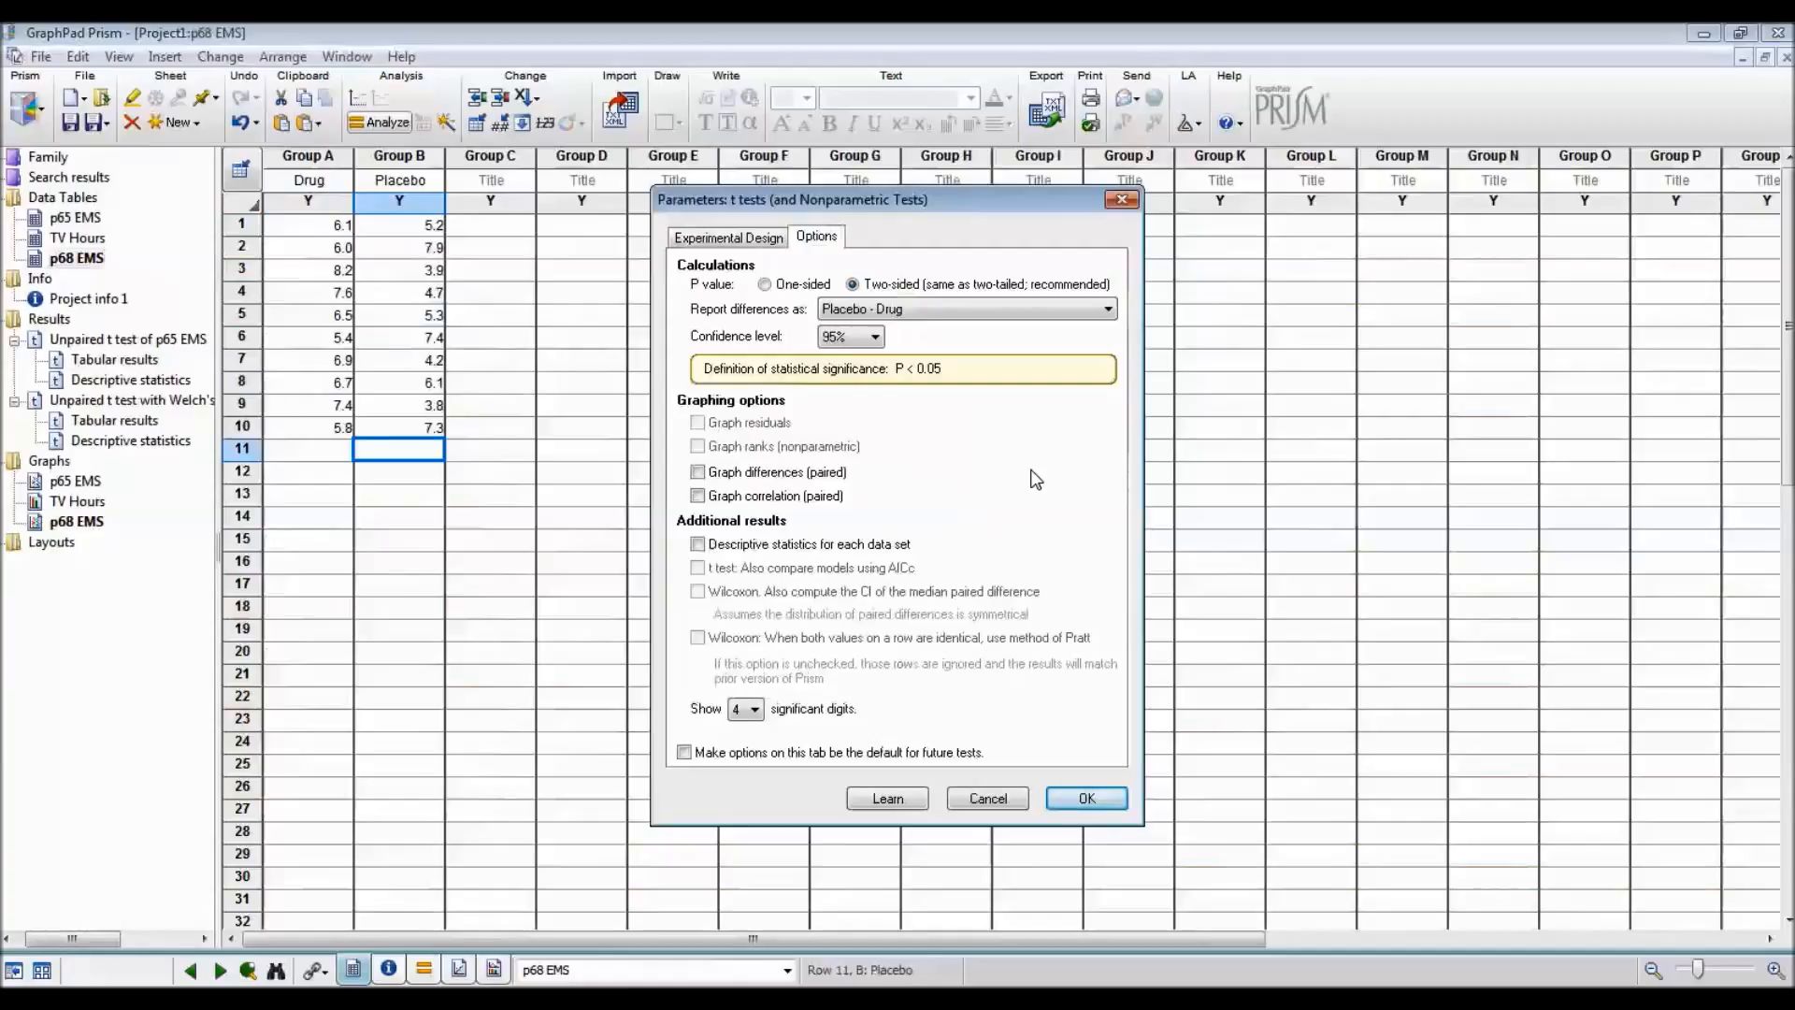
left_click(911, 311)
left_click(906, 330)
left_click(699, 473)
left_click(708, 543)
left_click(1084, 800)
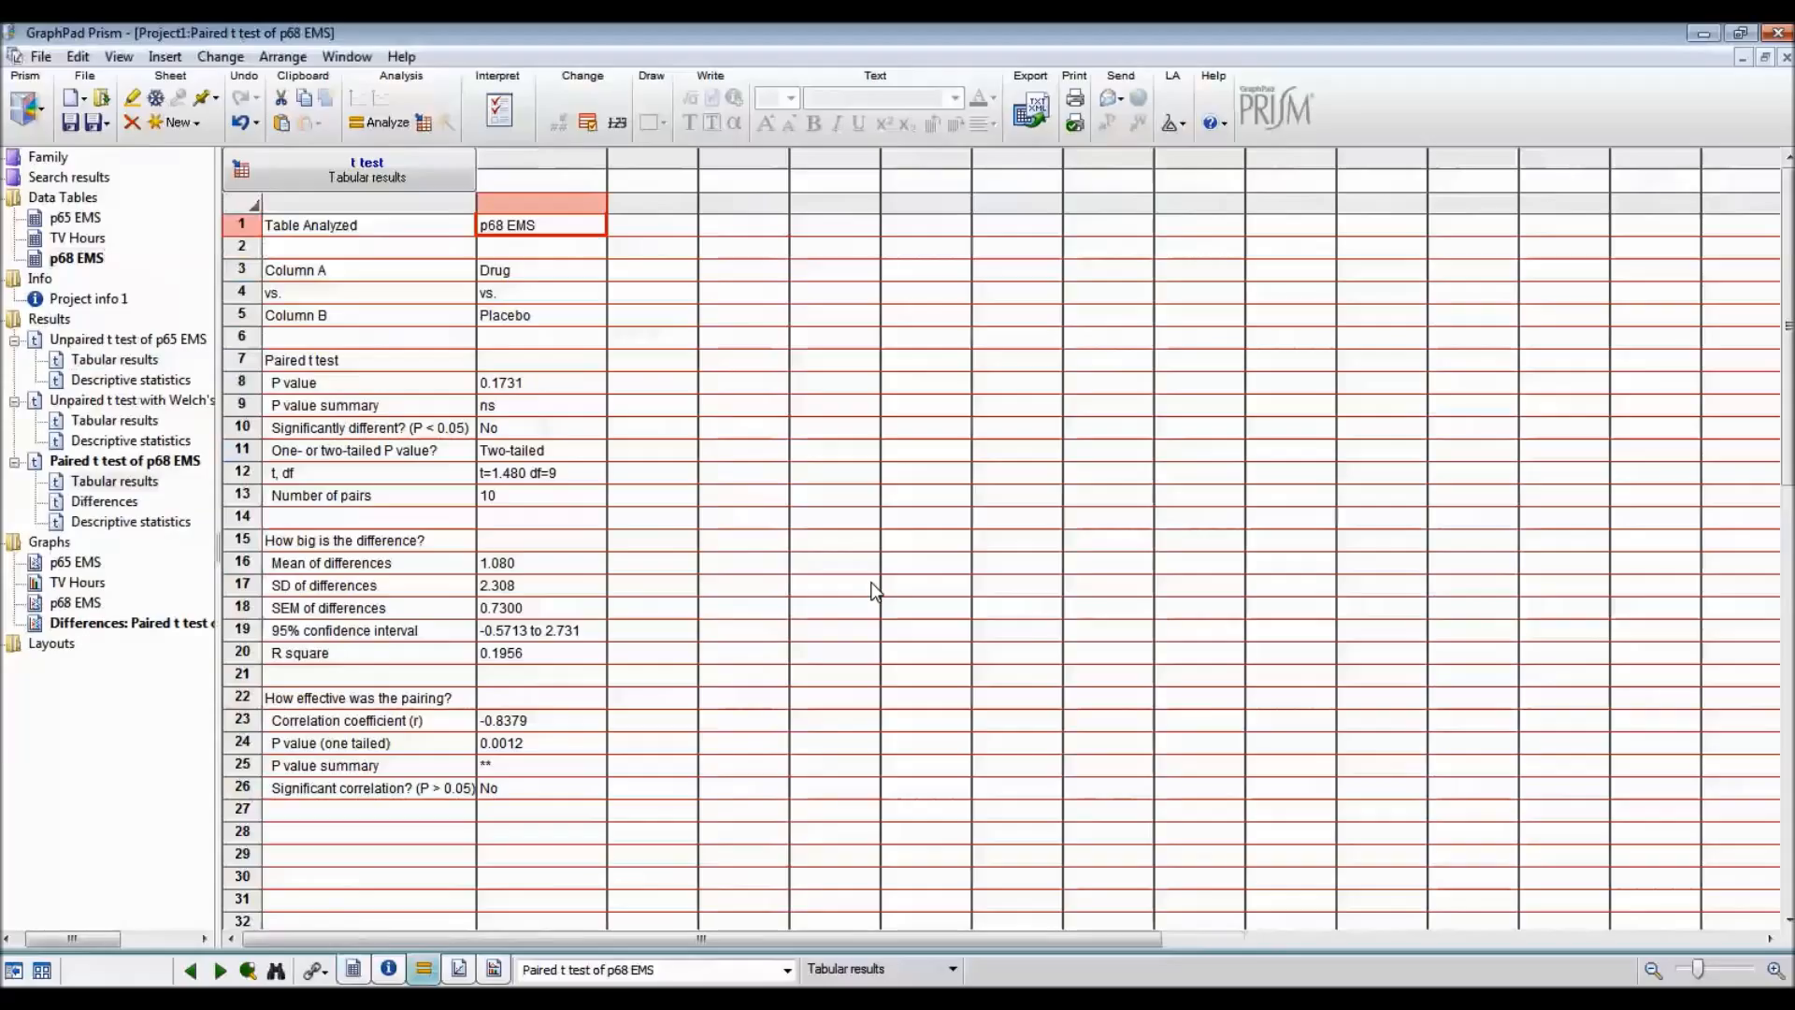
Step: Examine the paired t test results: P value, t and df, mean of differences and 95% confidence interval
left_click(543, 382)
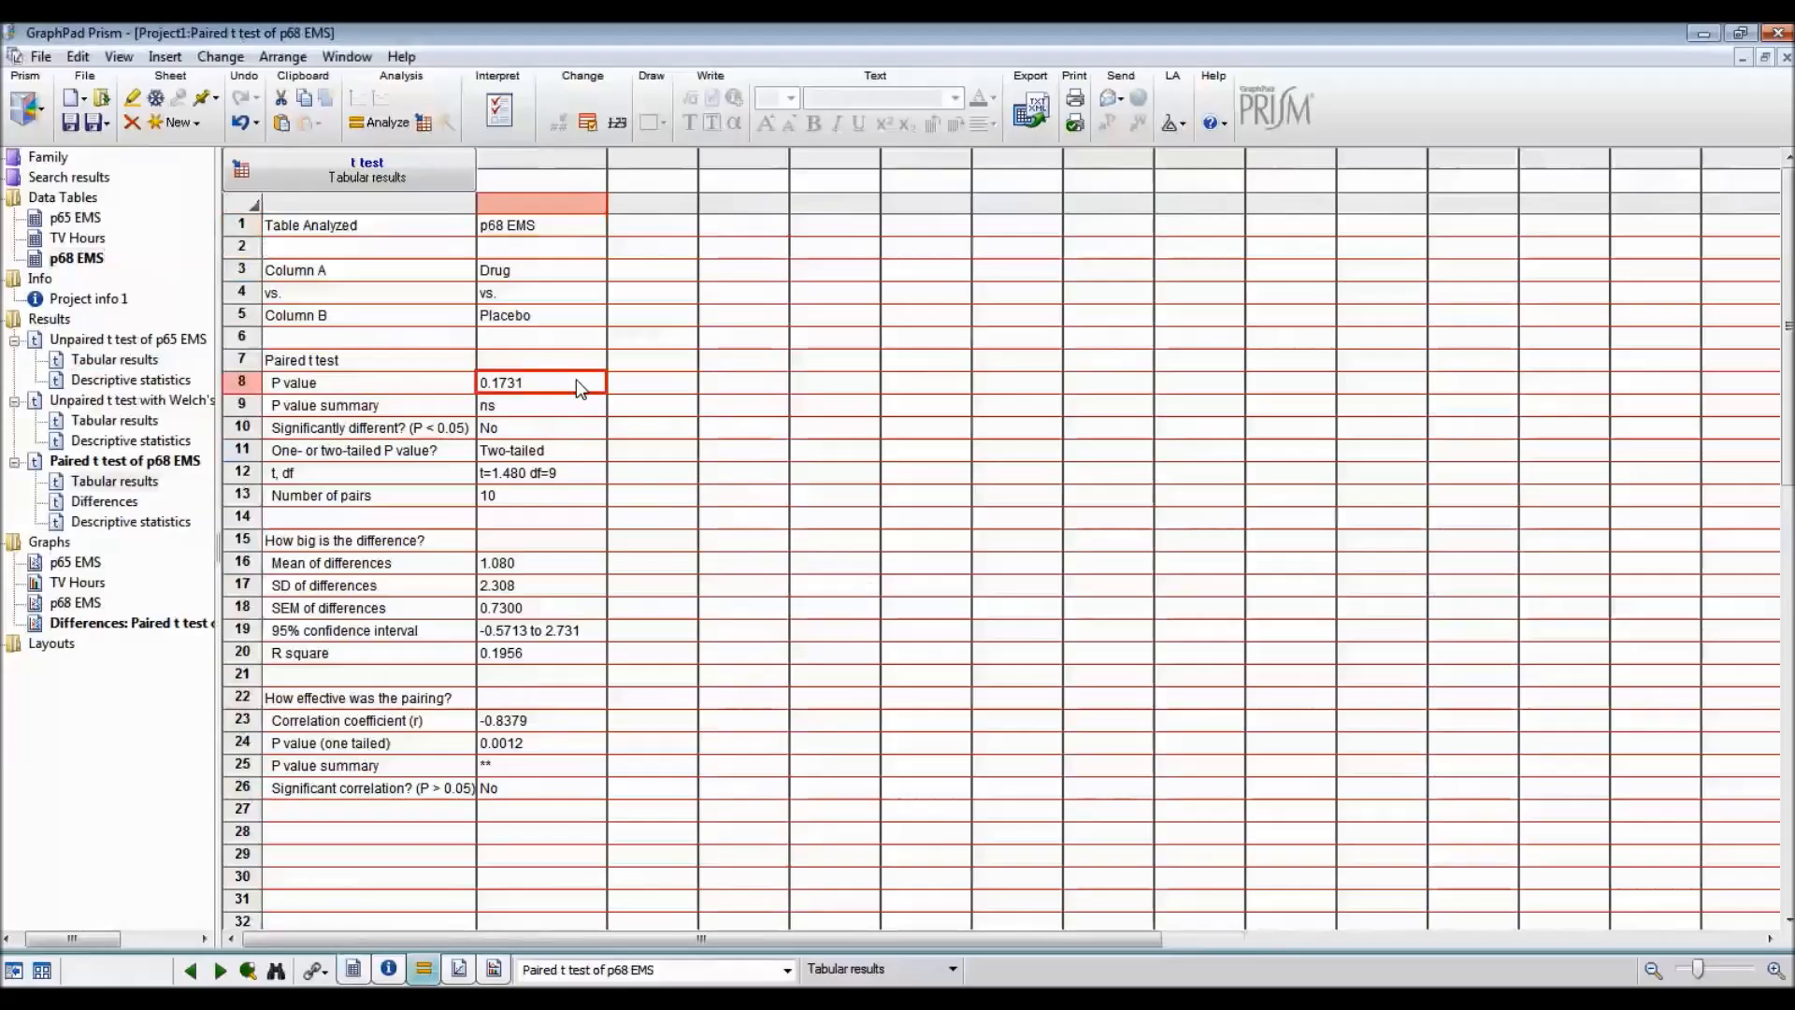
left_click(559, 474)
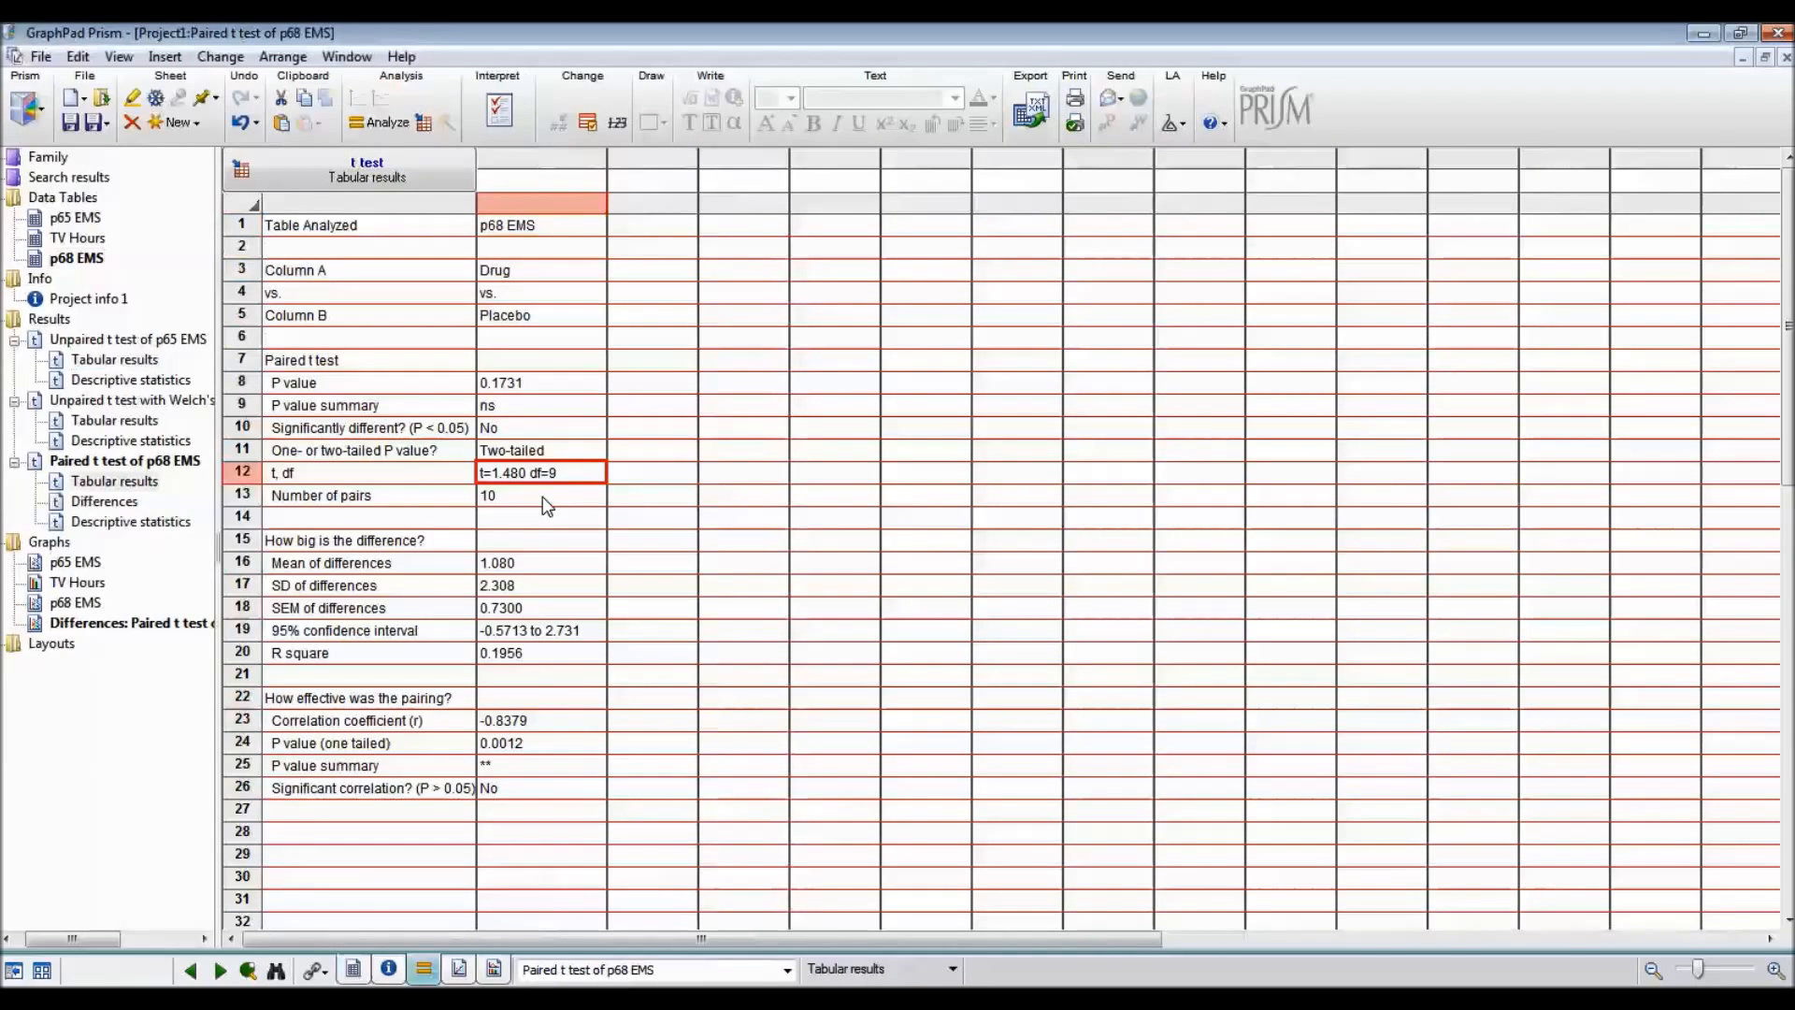
left_click(561, 565)
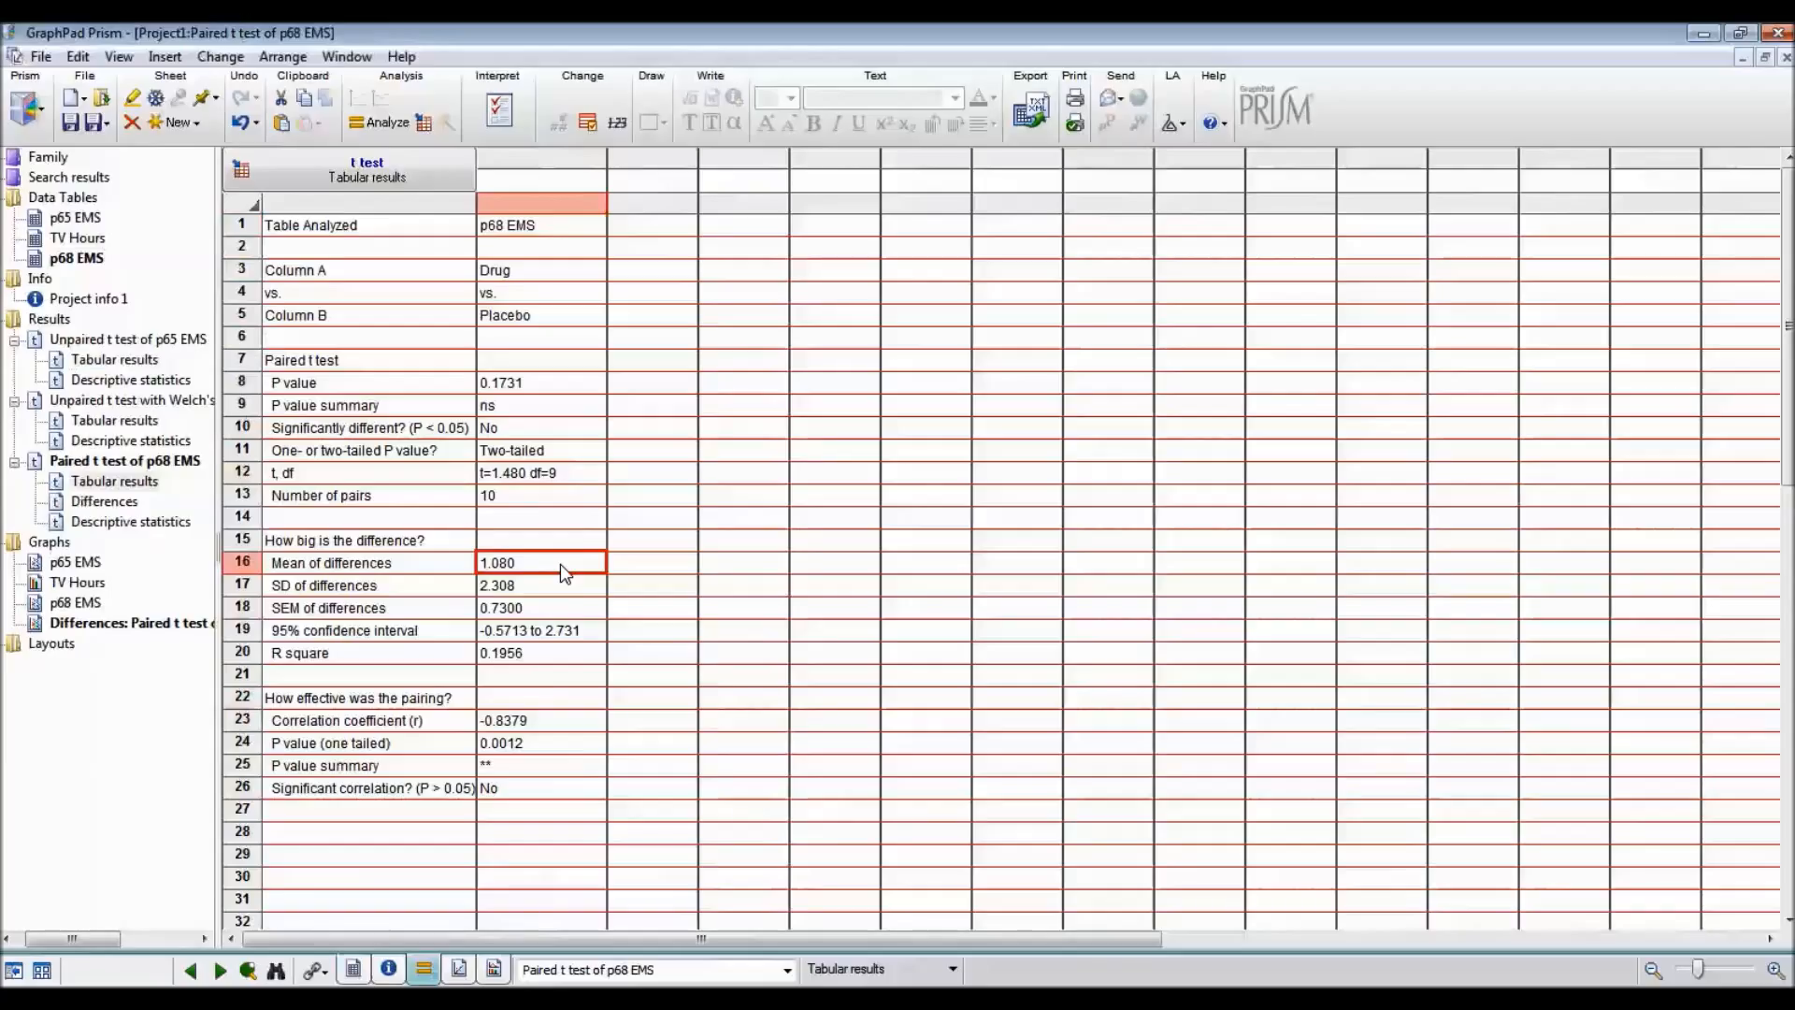
left_click(569, 633)
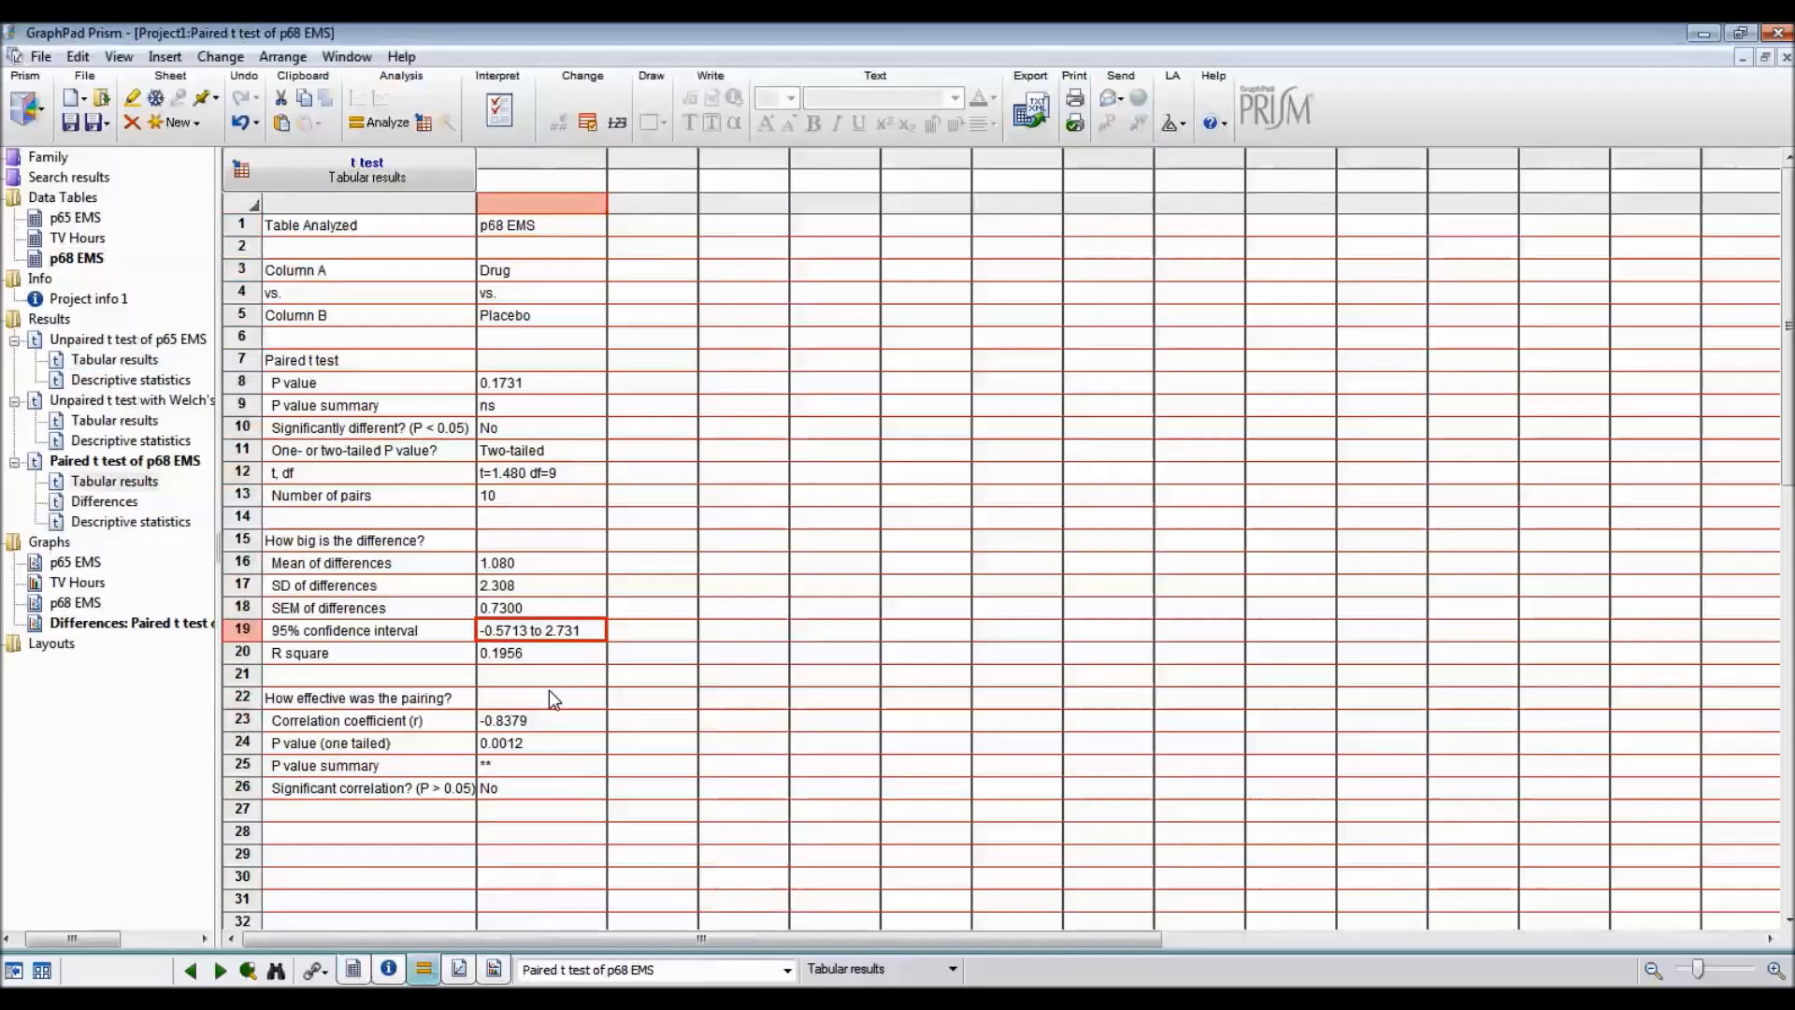
Step: Review the paired test's differences table, its descriptive statistics and the graph of Drug - Placebo differences
left_click(119, 503)
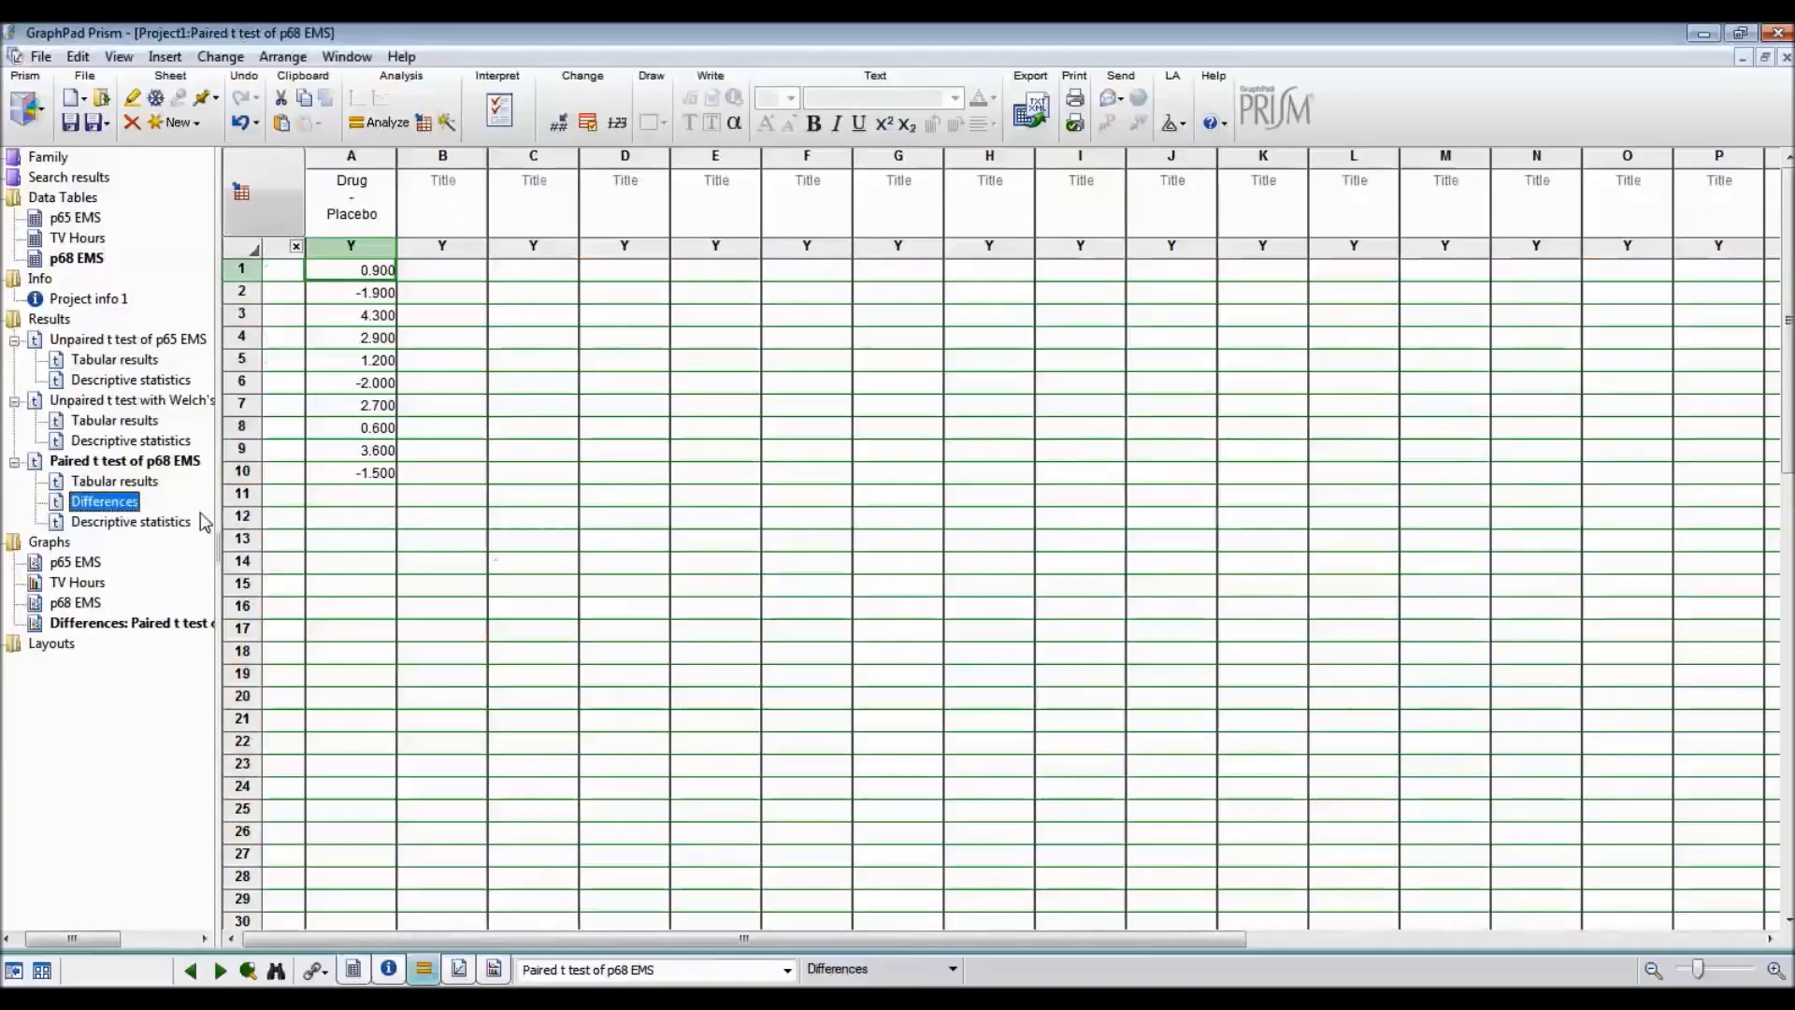
left_click(170, 529)
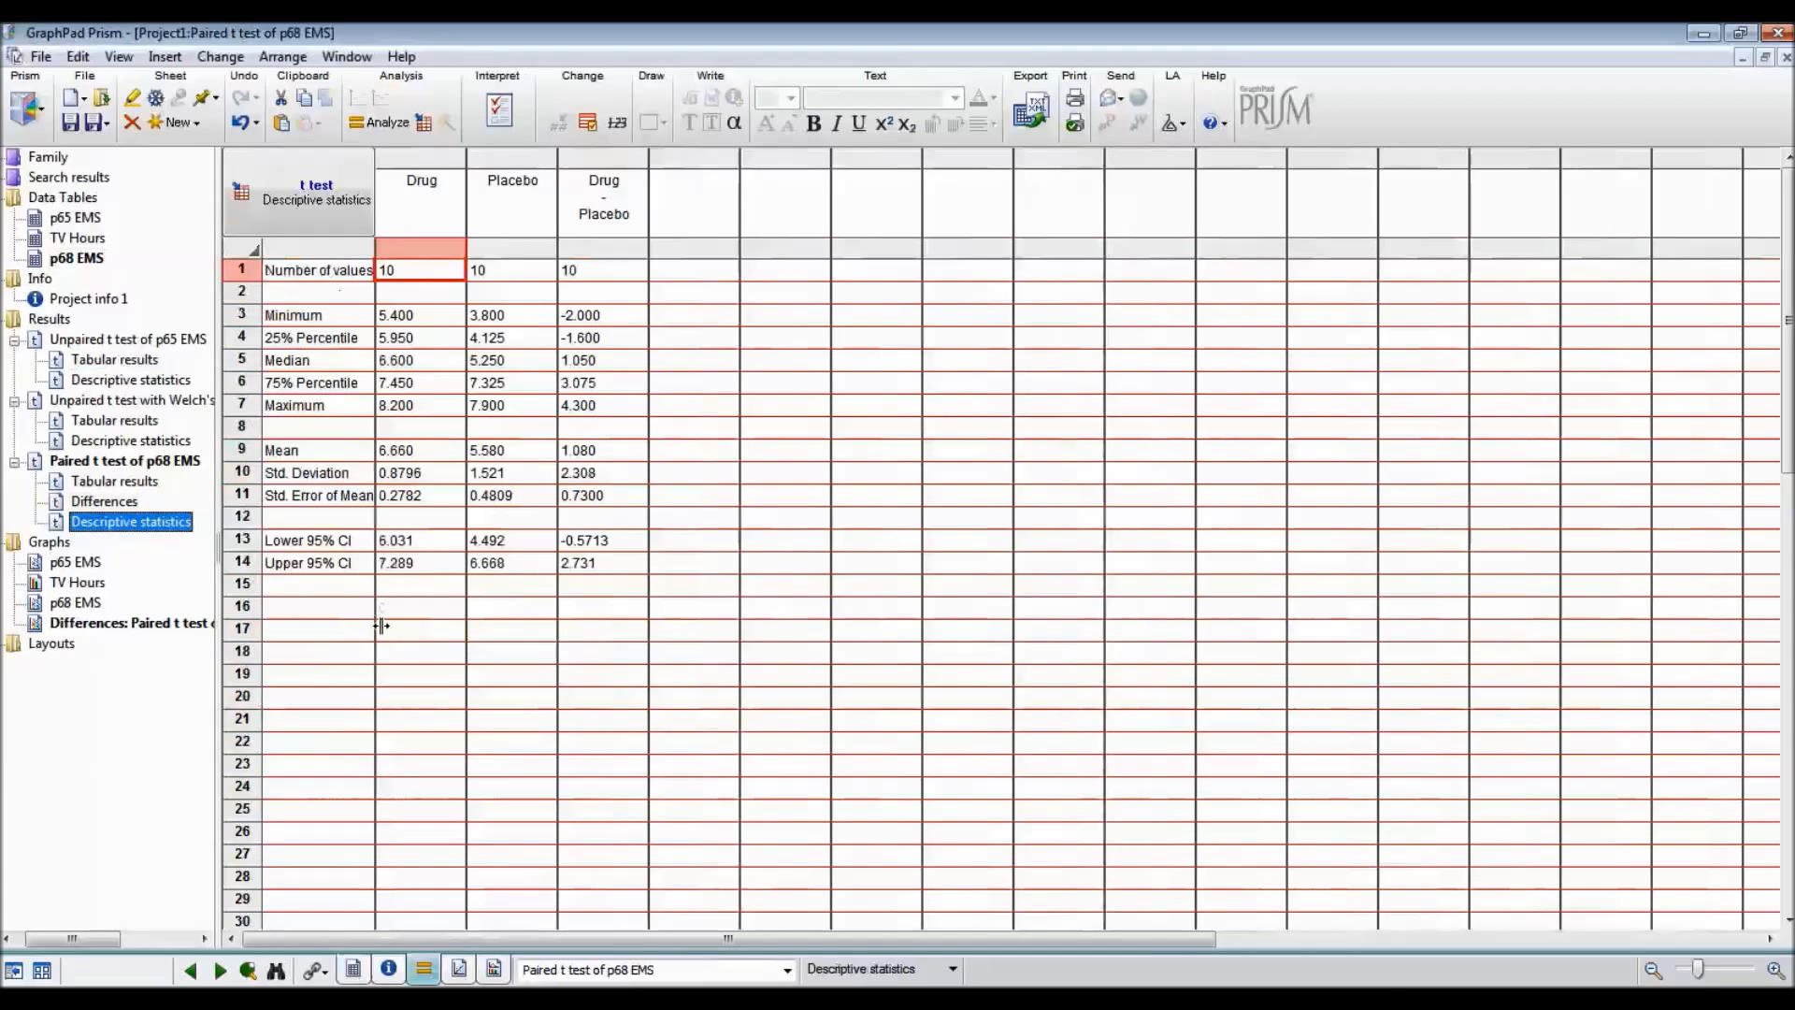
left_click(94, 624)
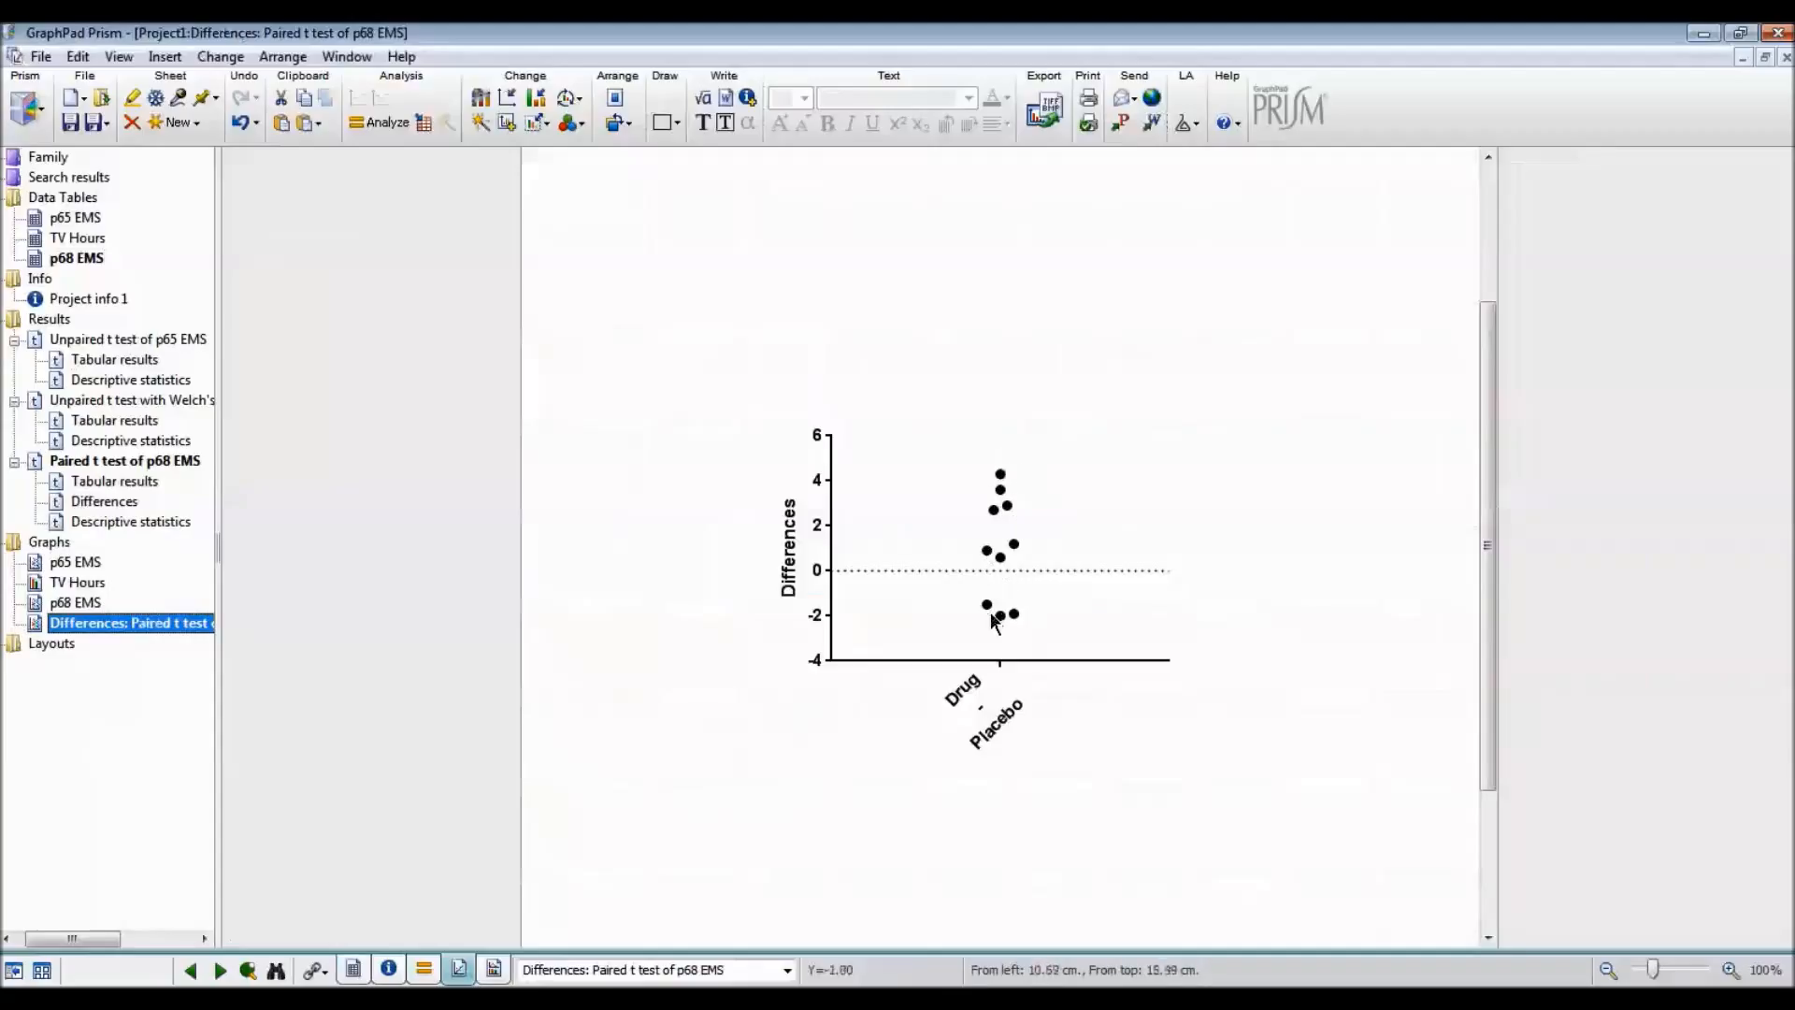
mouse_move(1001, 619)
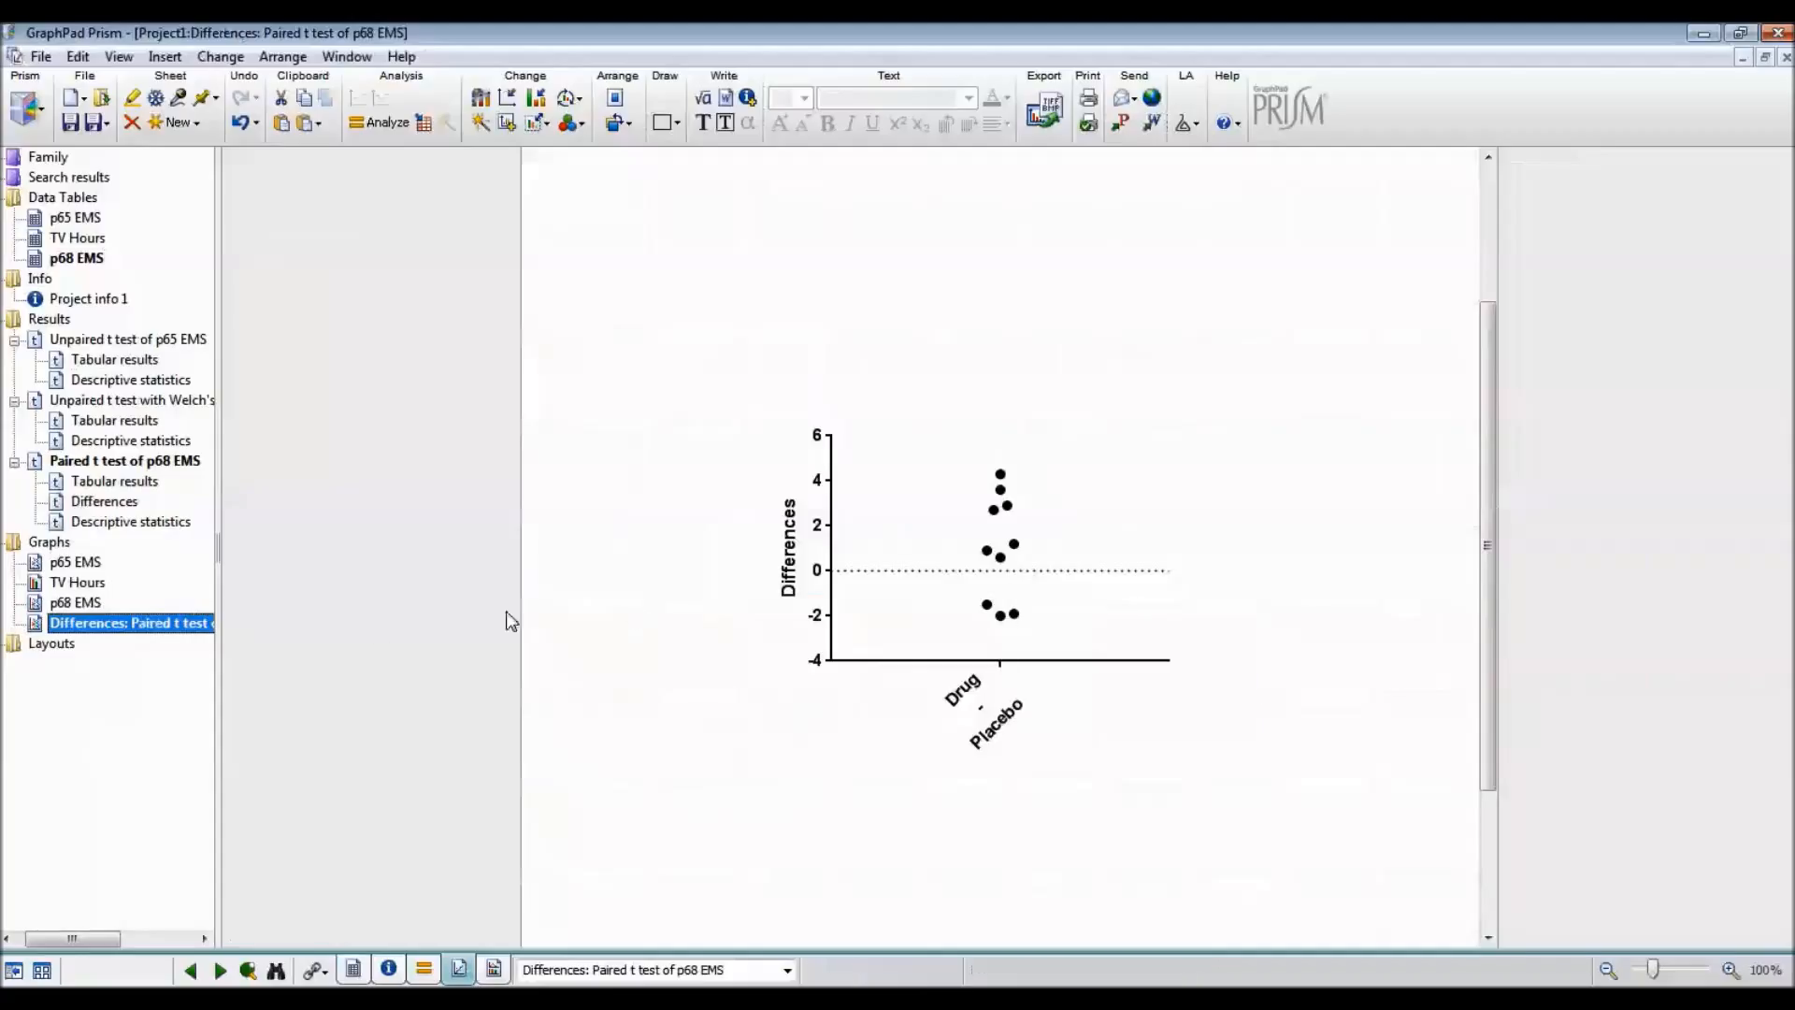
Step: Open the p68 EMS graph and choose the Before-after graph type from the Column family
double_click(73, 603)
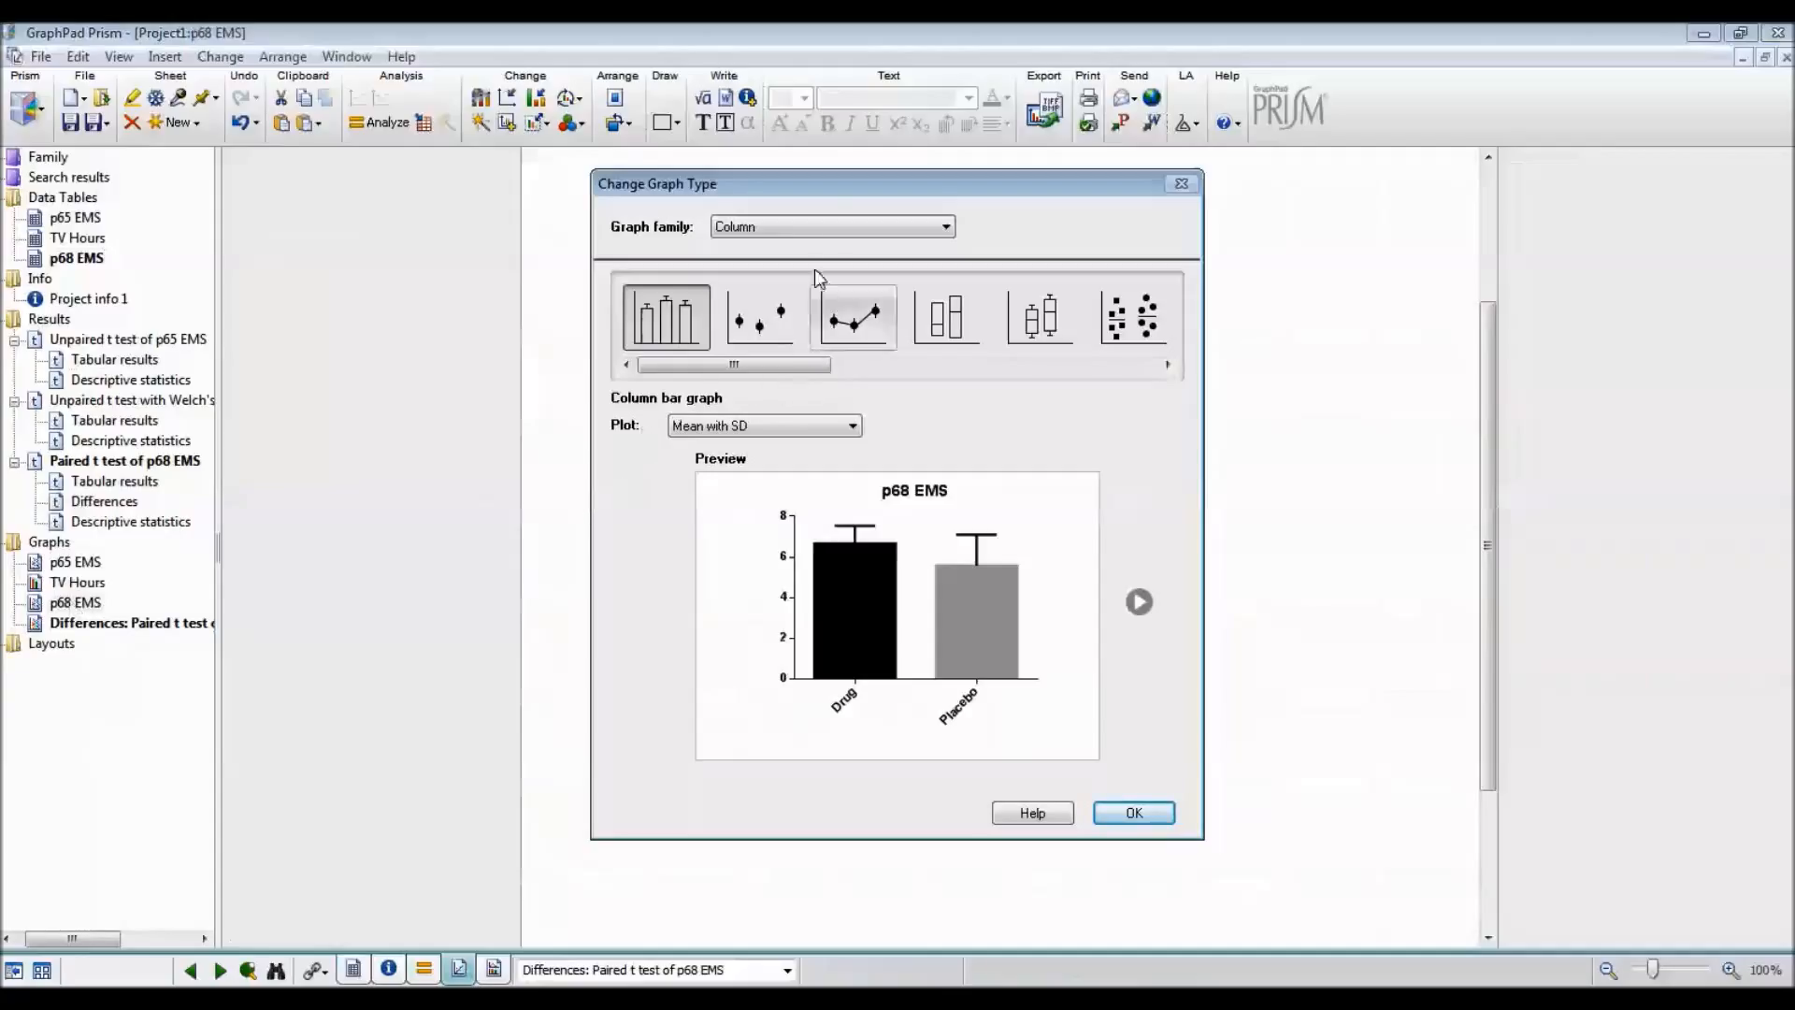
left_click(760, 318)
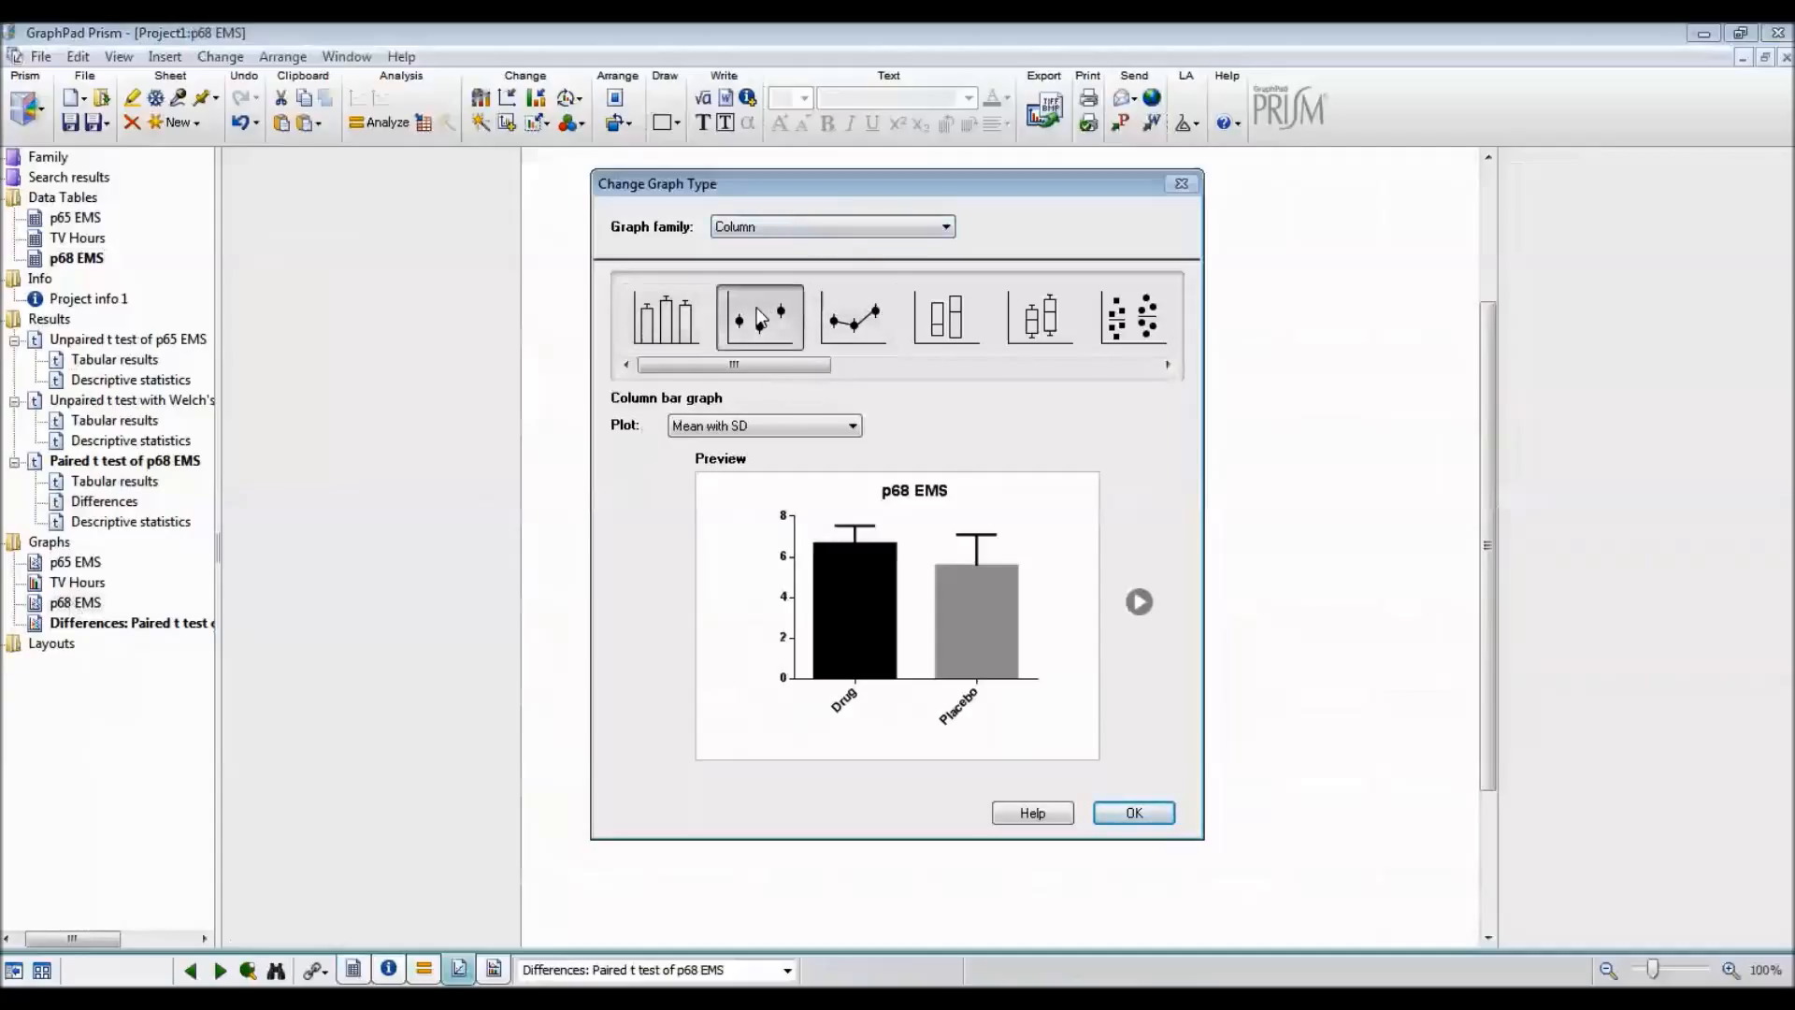
left_click(854, 318)
left_click(977, 318)
left_click(1008, 315)
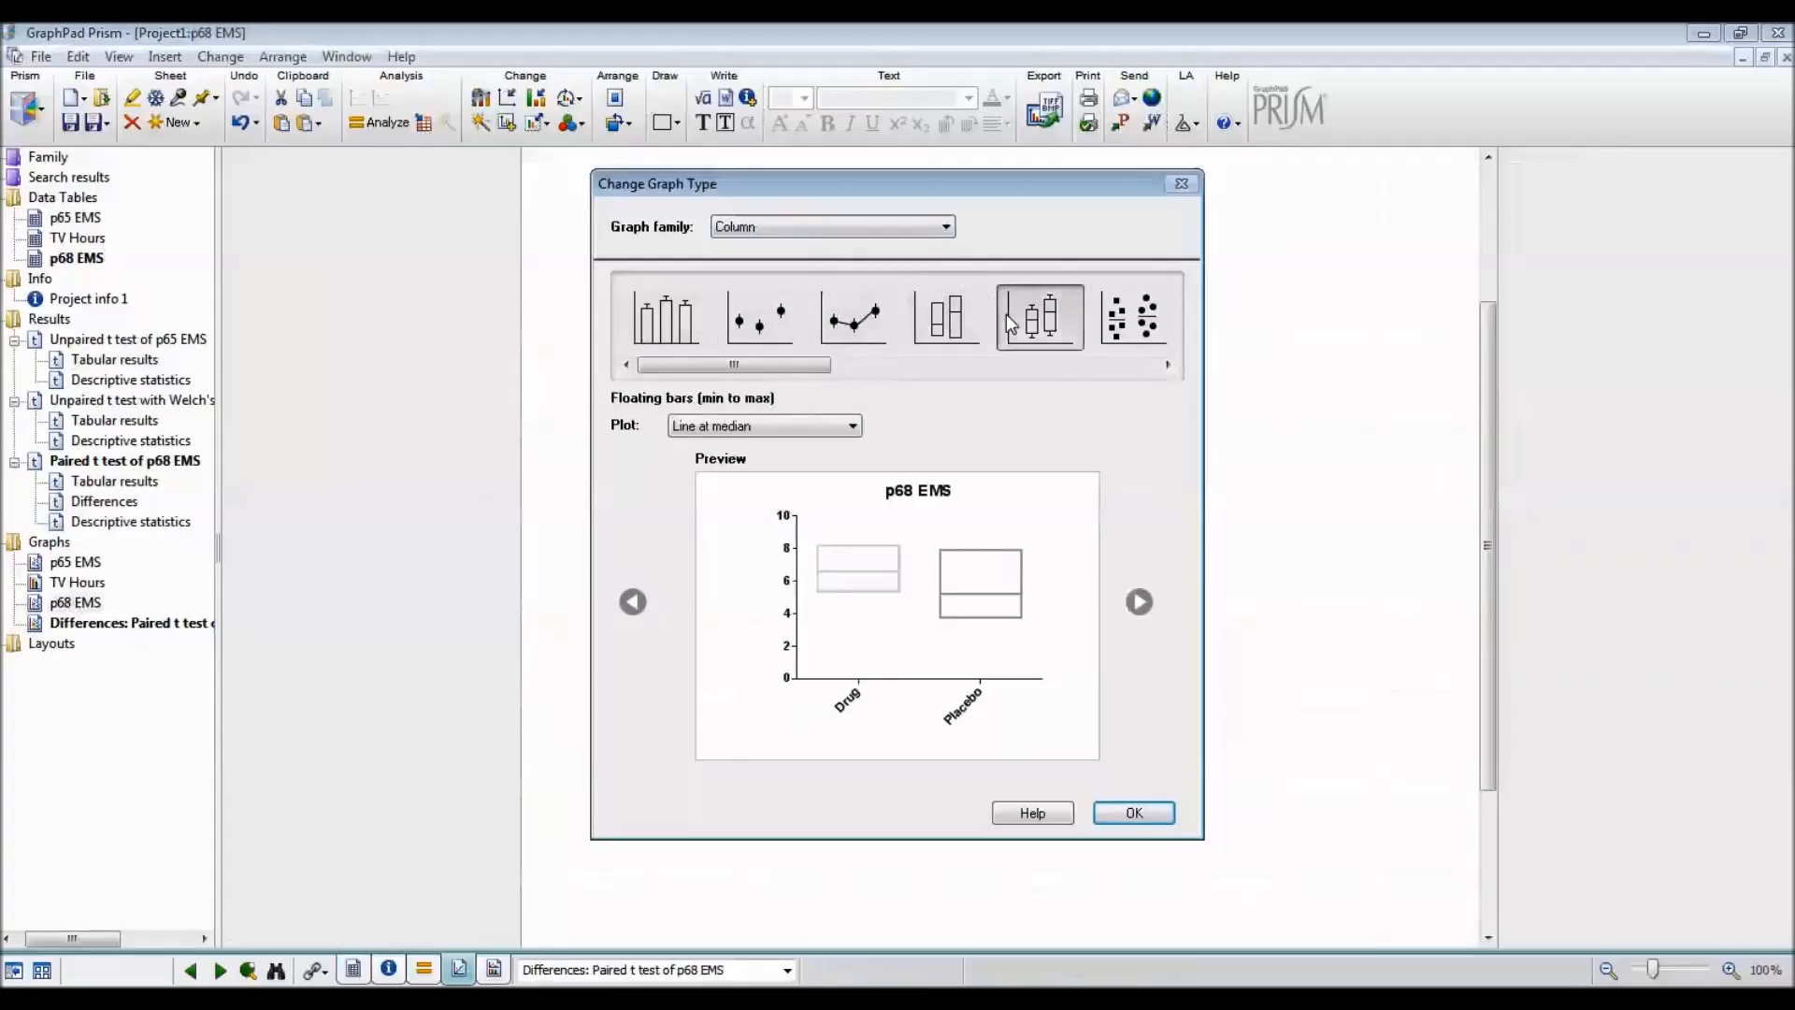
left_click(1169, 364)
left_click(1169, 363)
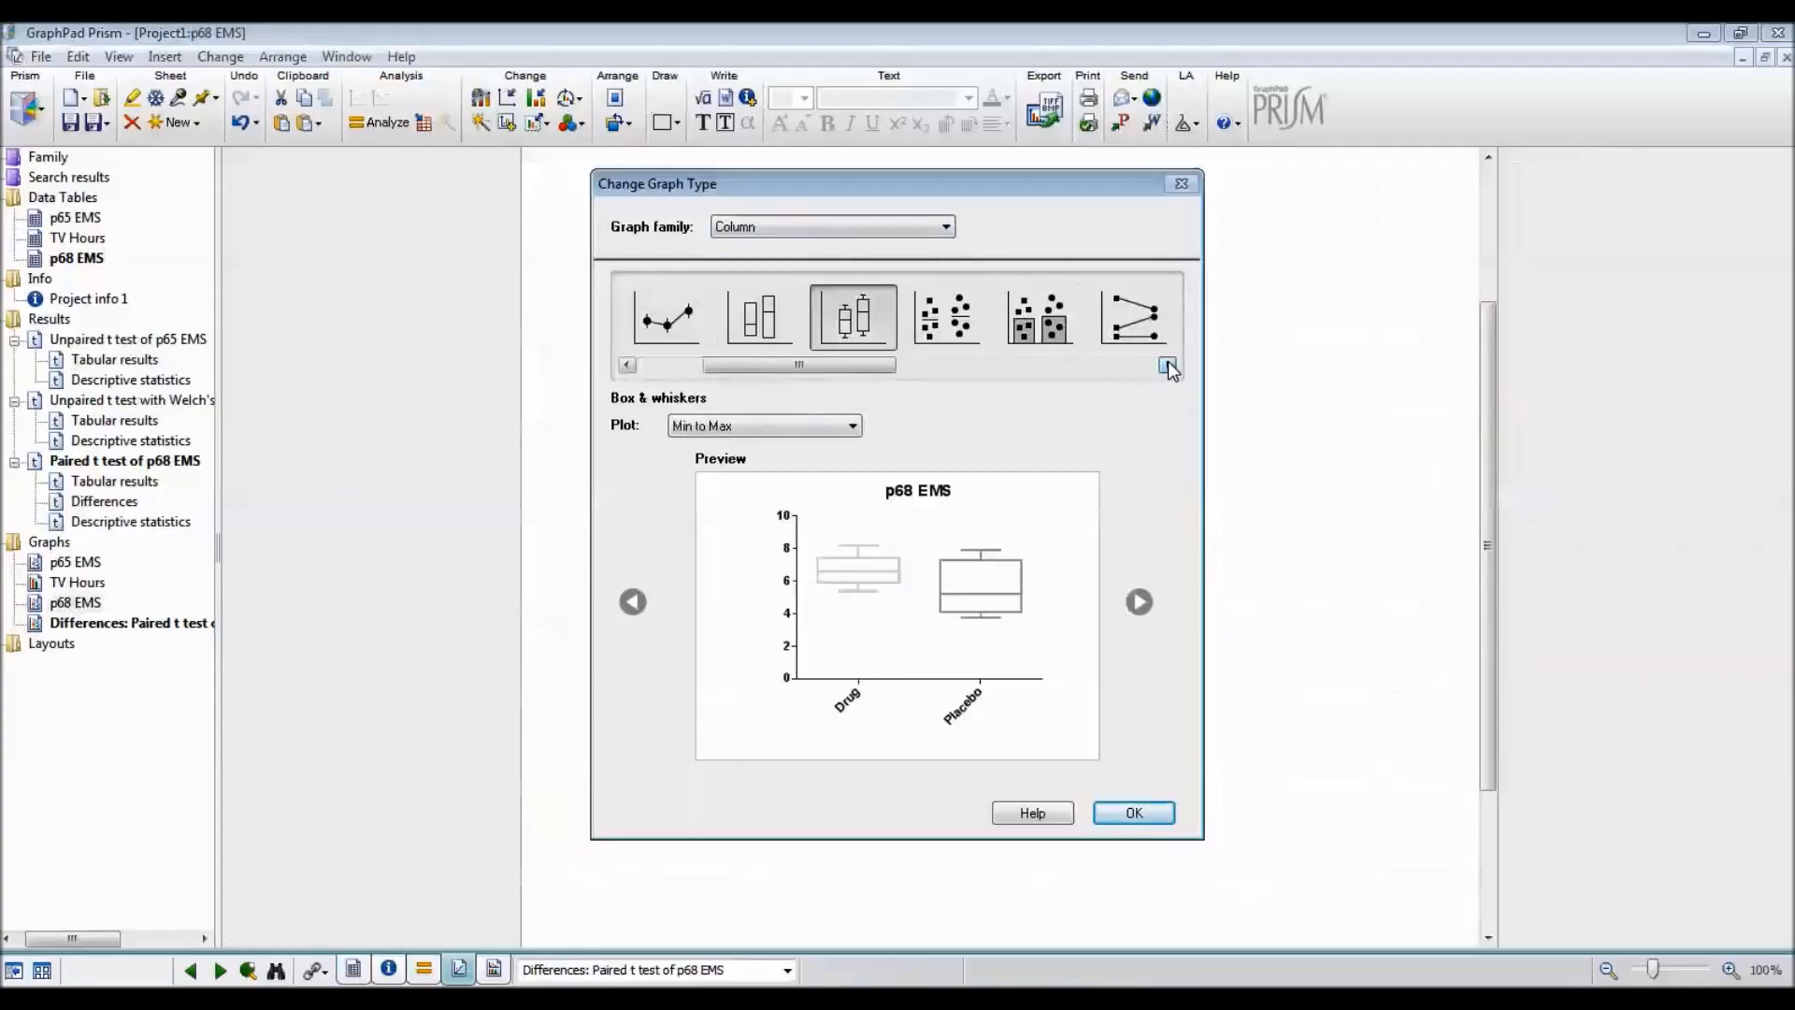
left_click(1169, 363)
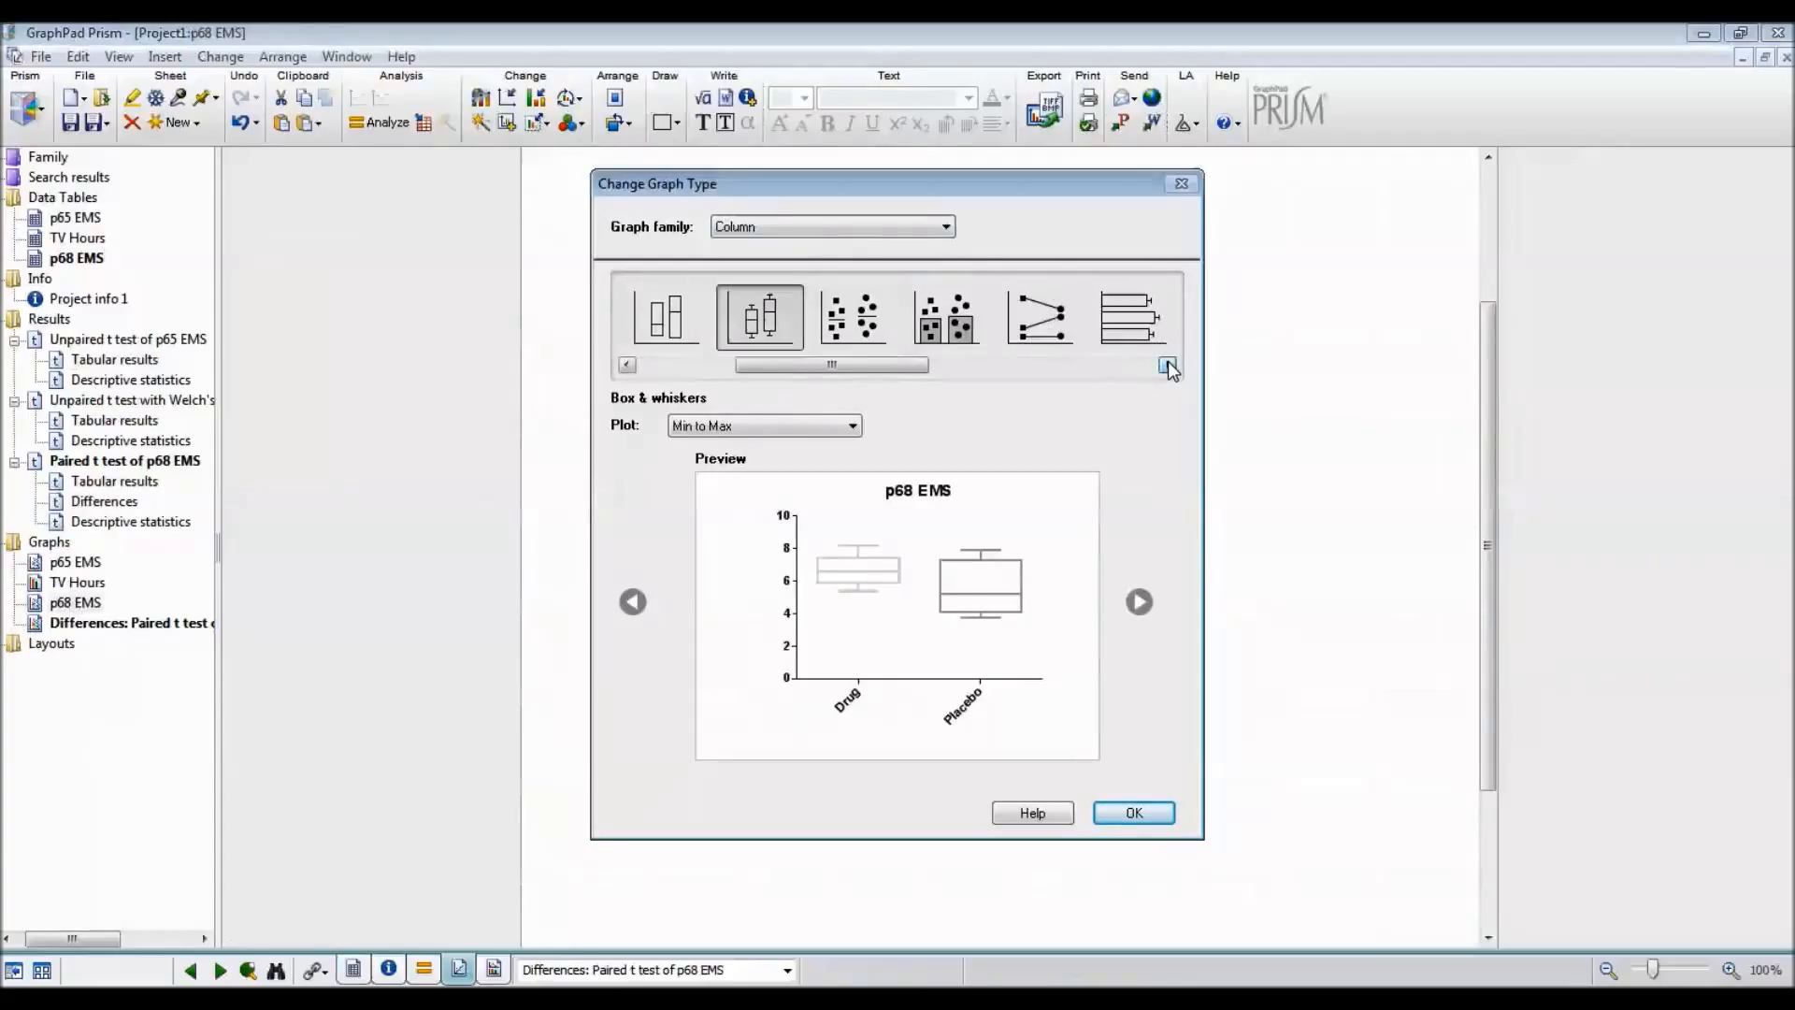
left_click(1040, 315)
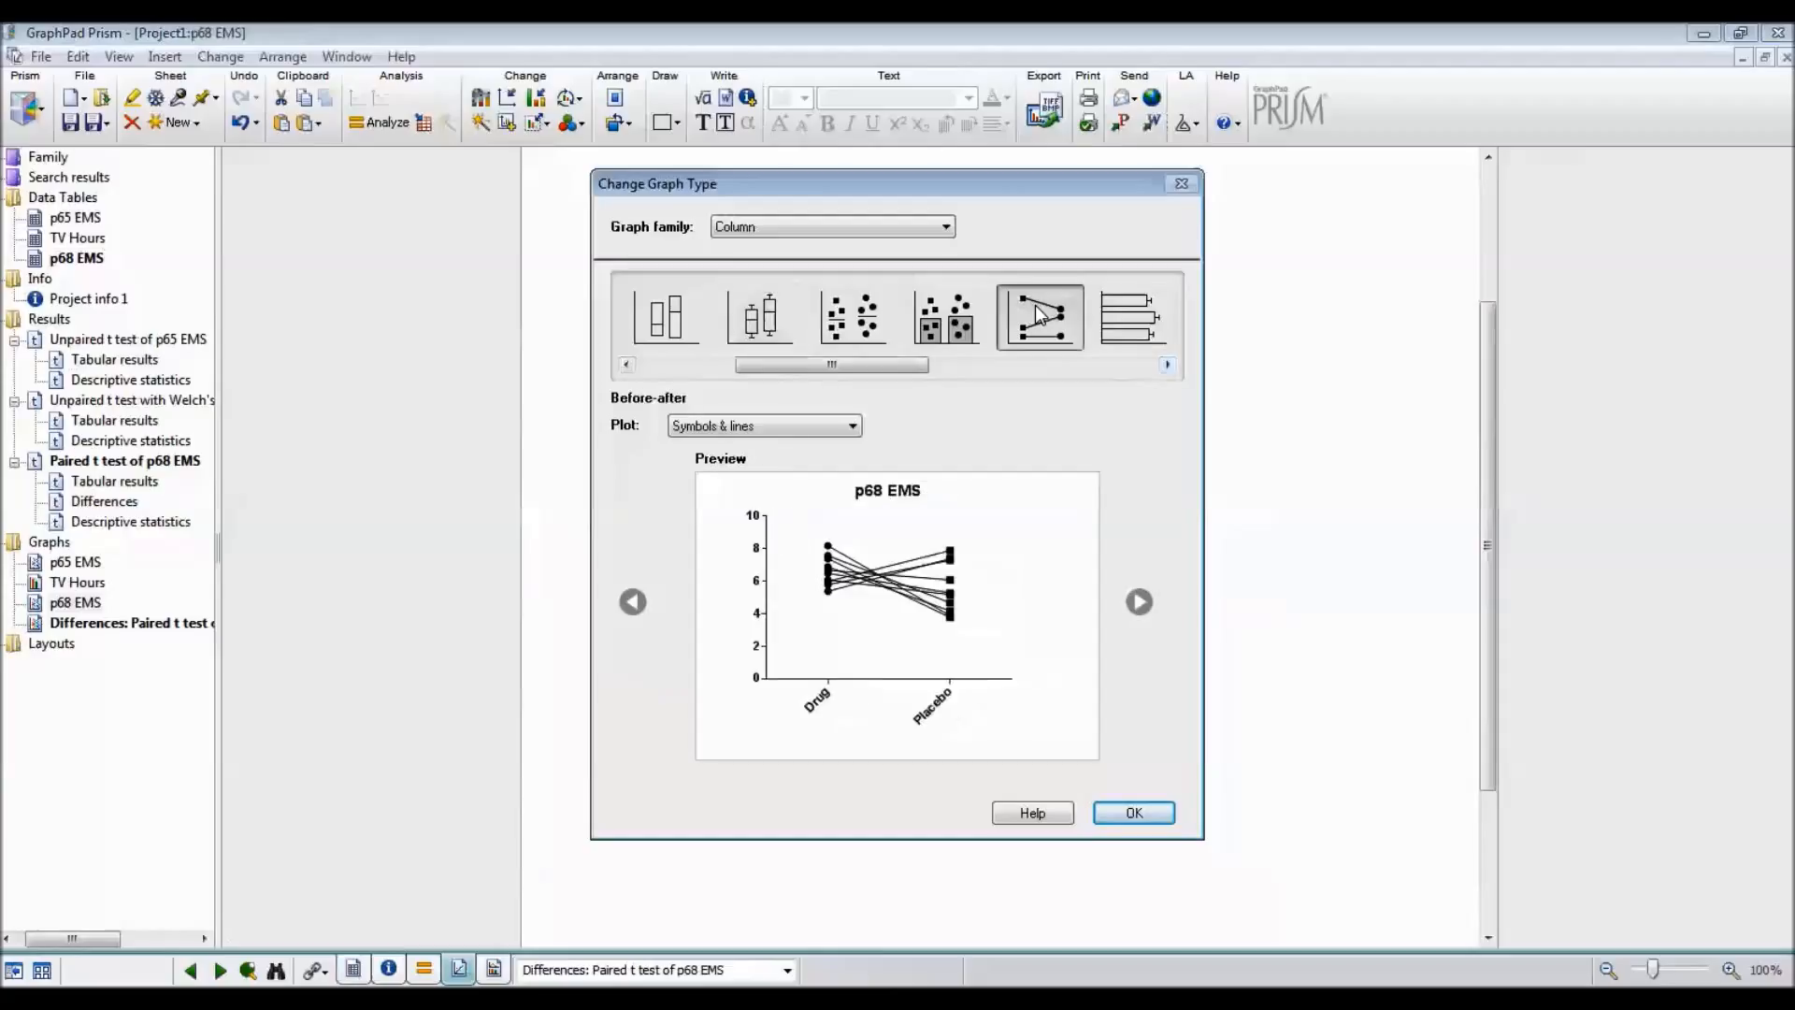
Step: Preview the Lines only and Arrows plot styles, set the plot to Symbols & lines and create the before-after graph
left_click(834, 425)
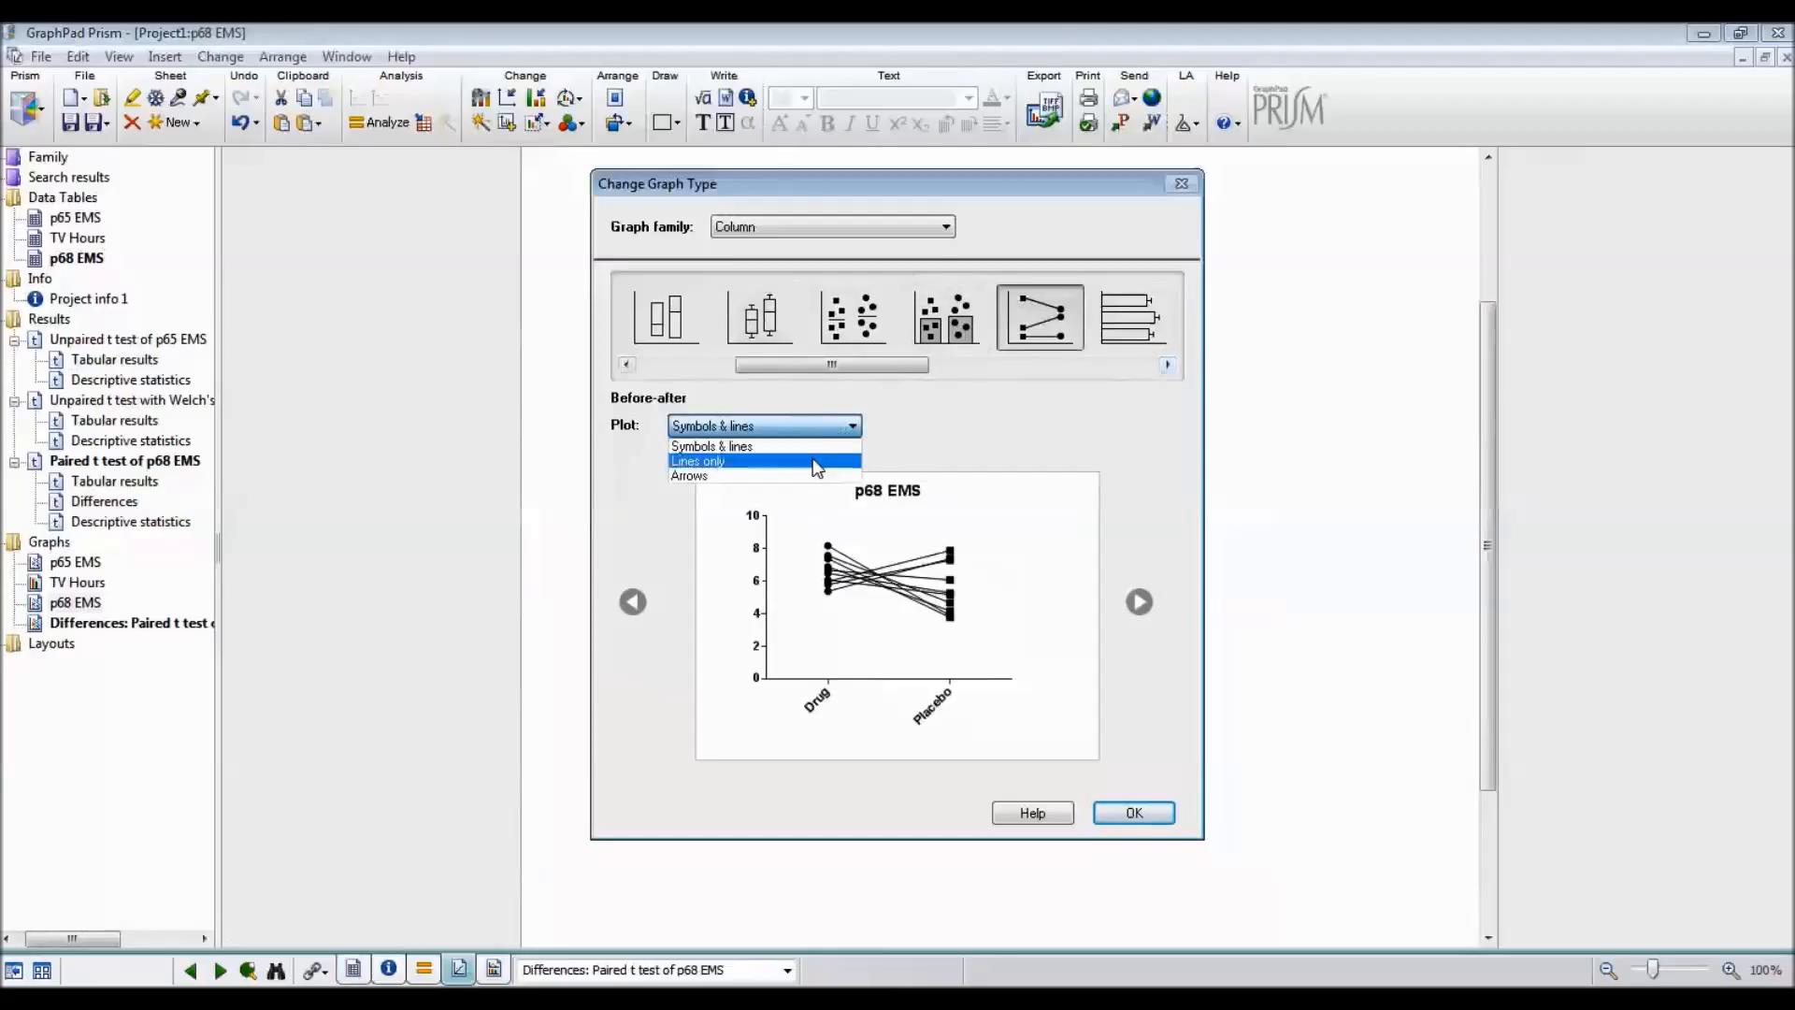
left_click(812, 460)
left_click(819, 428)
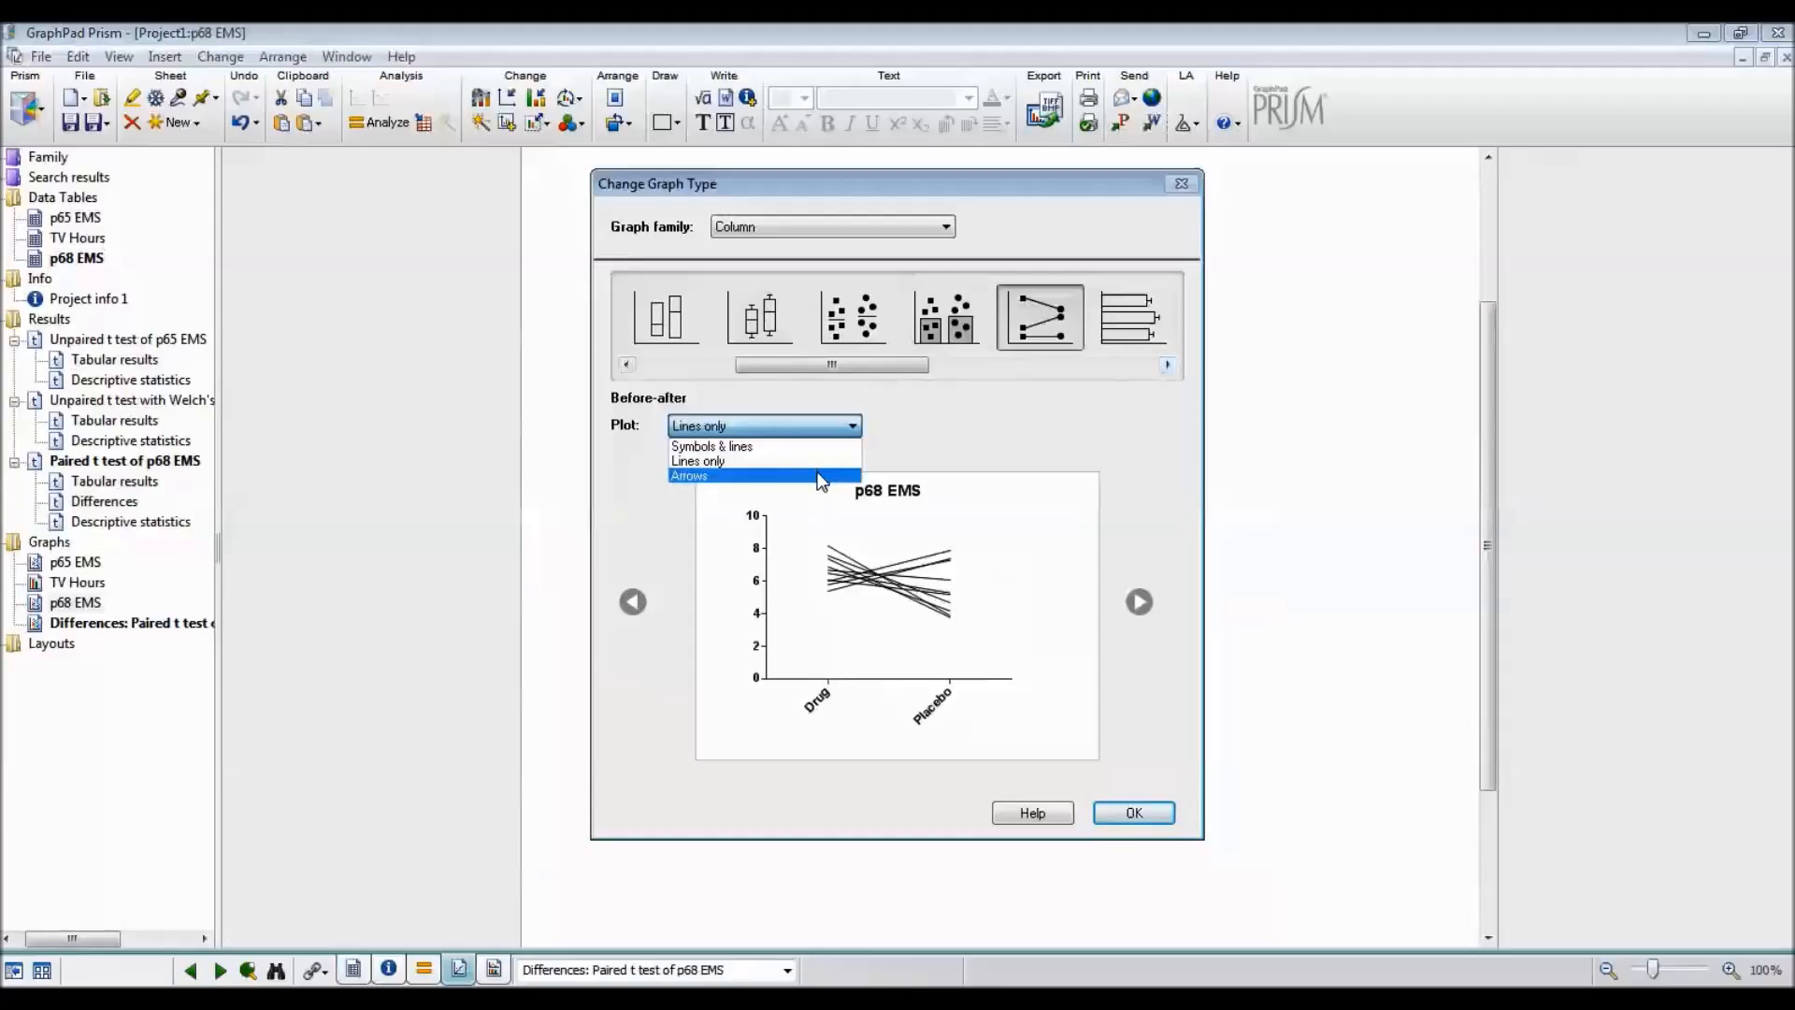
left_click(820, 470)
left_click(822, 427)
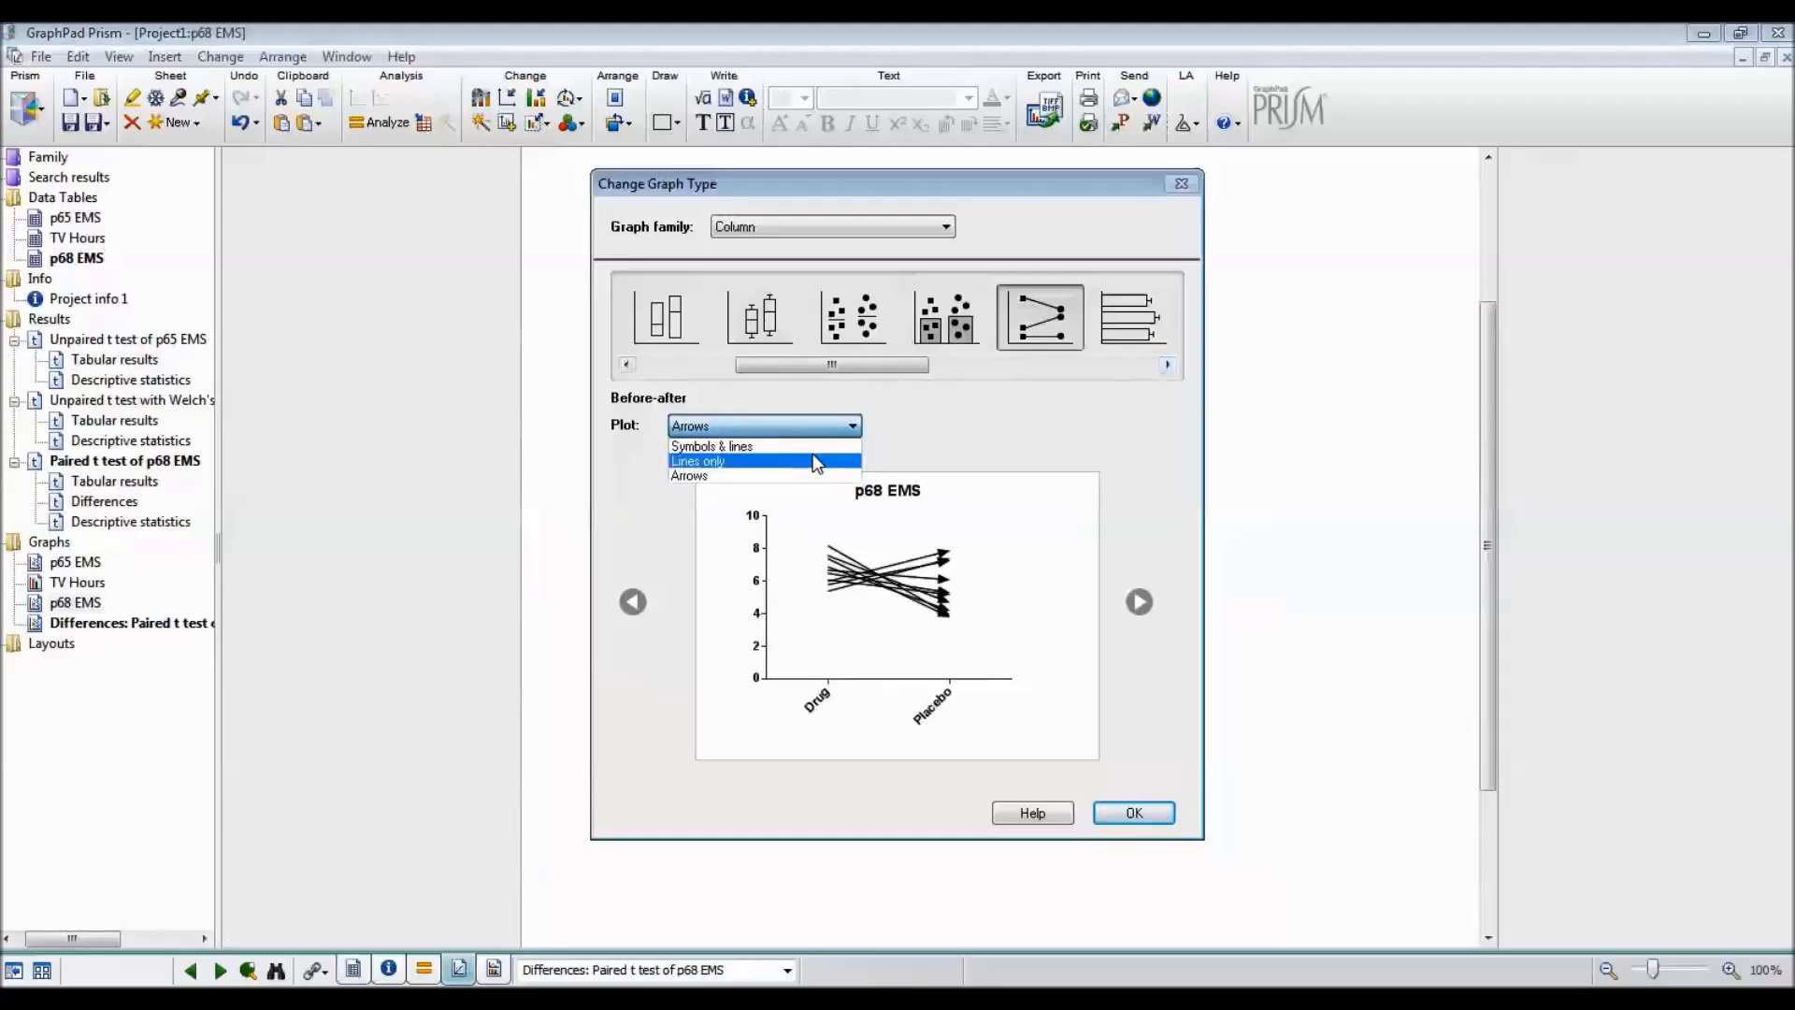
left_click(804, 440)
left_click(1150, 812)
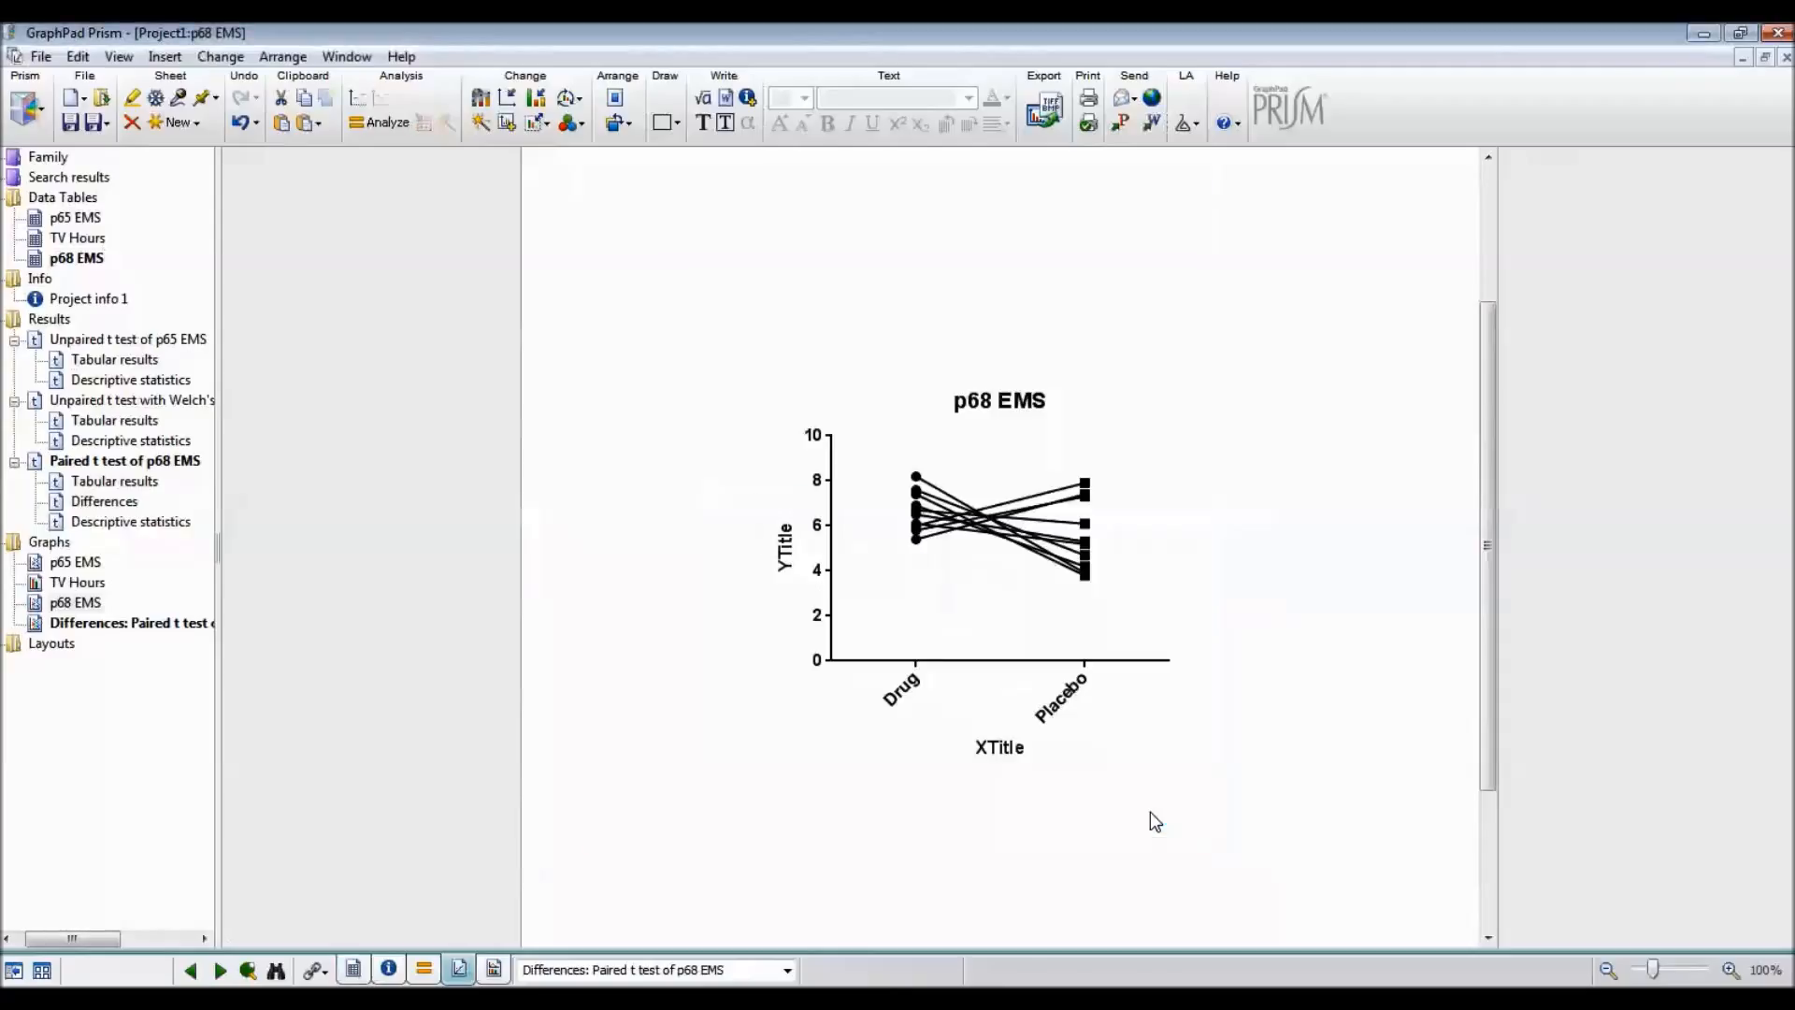
Step: Resize the p68 EMS before-after graph to fill the page
right_click(854, 490)
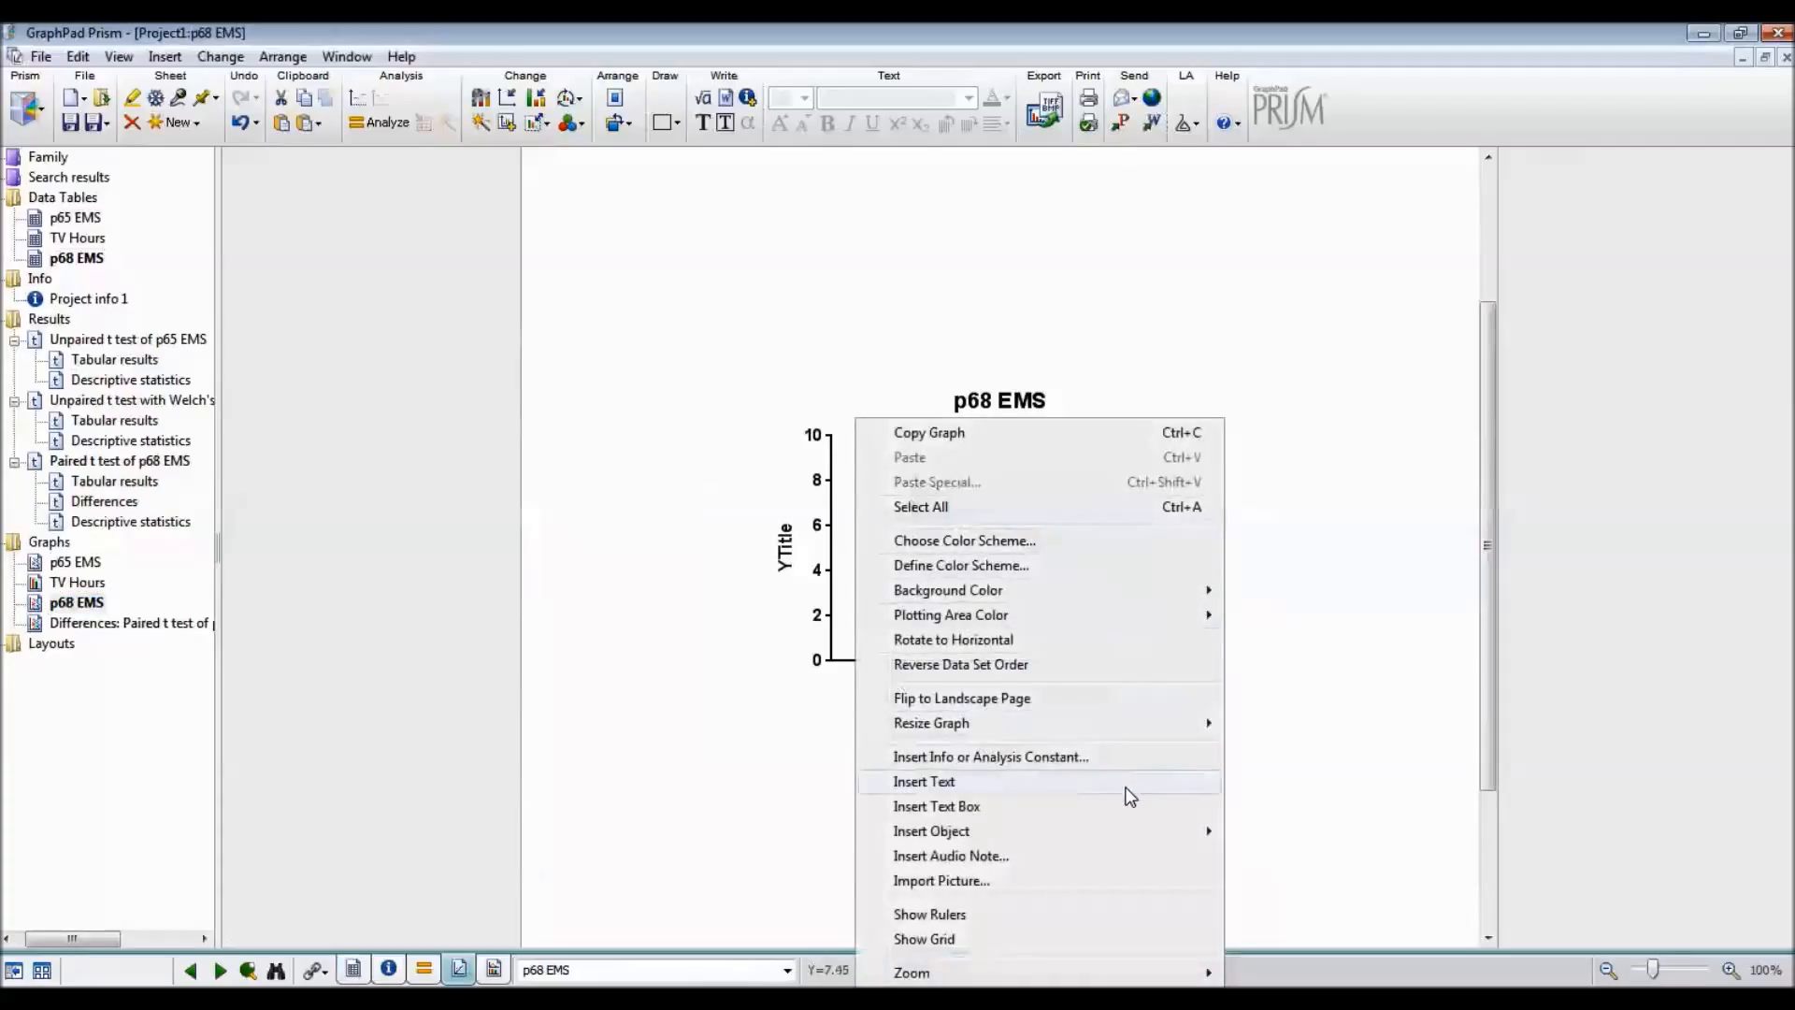
mouse_move(1135, 721)
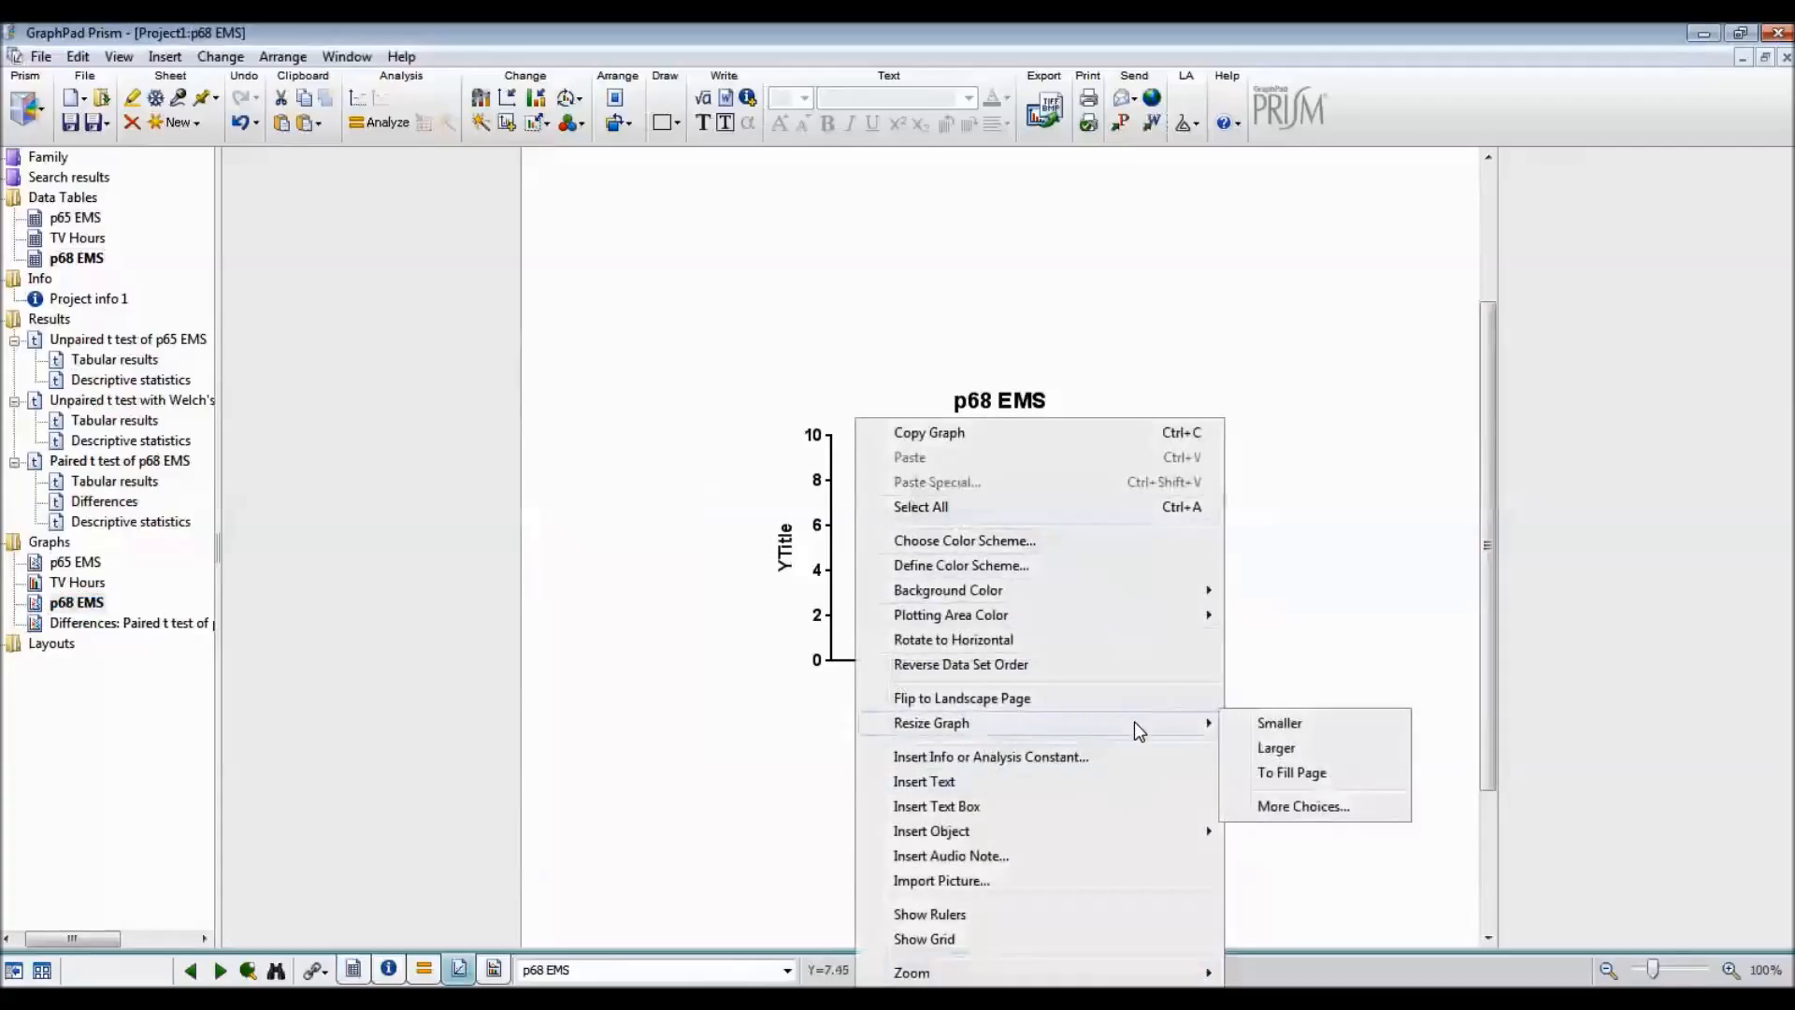
left_click(1276, 774)
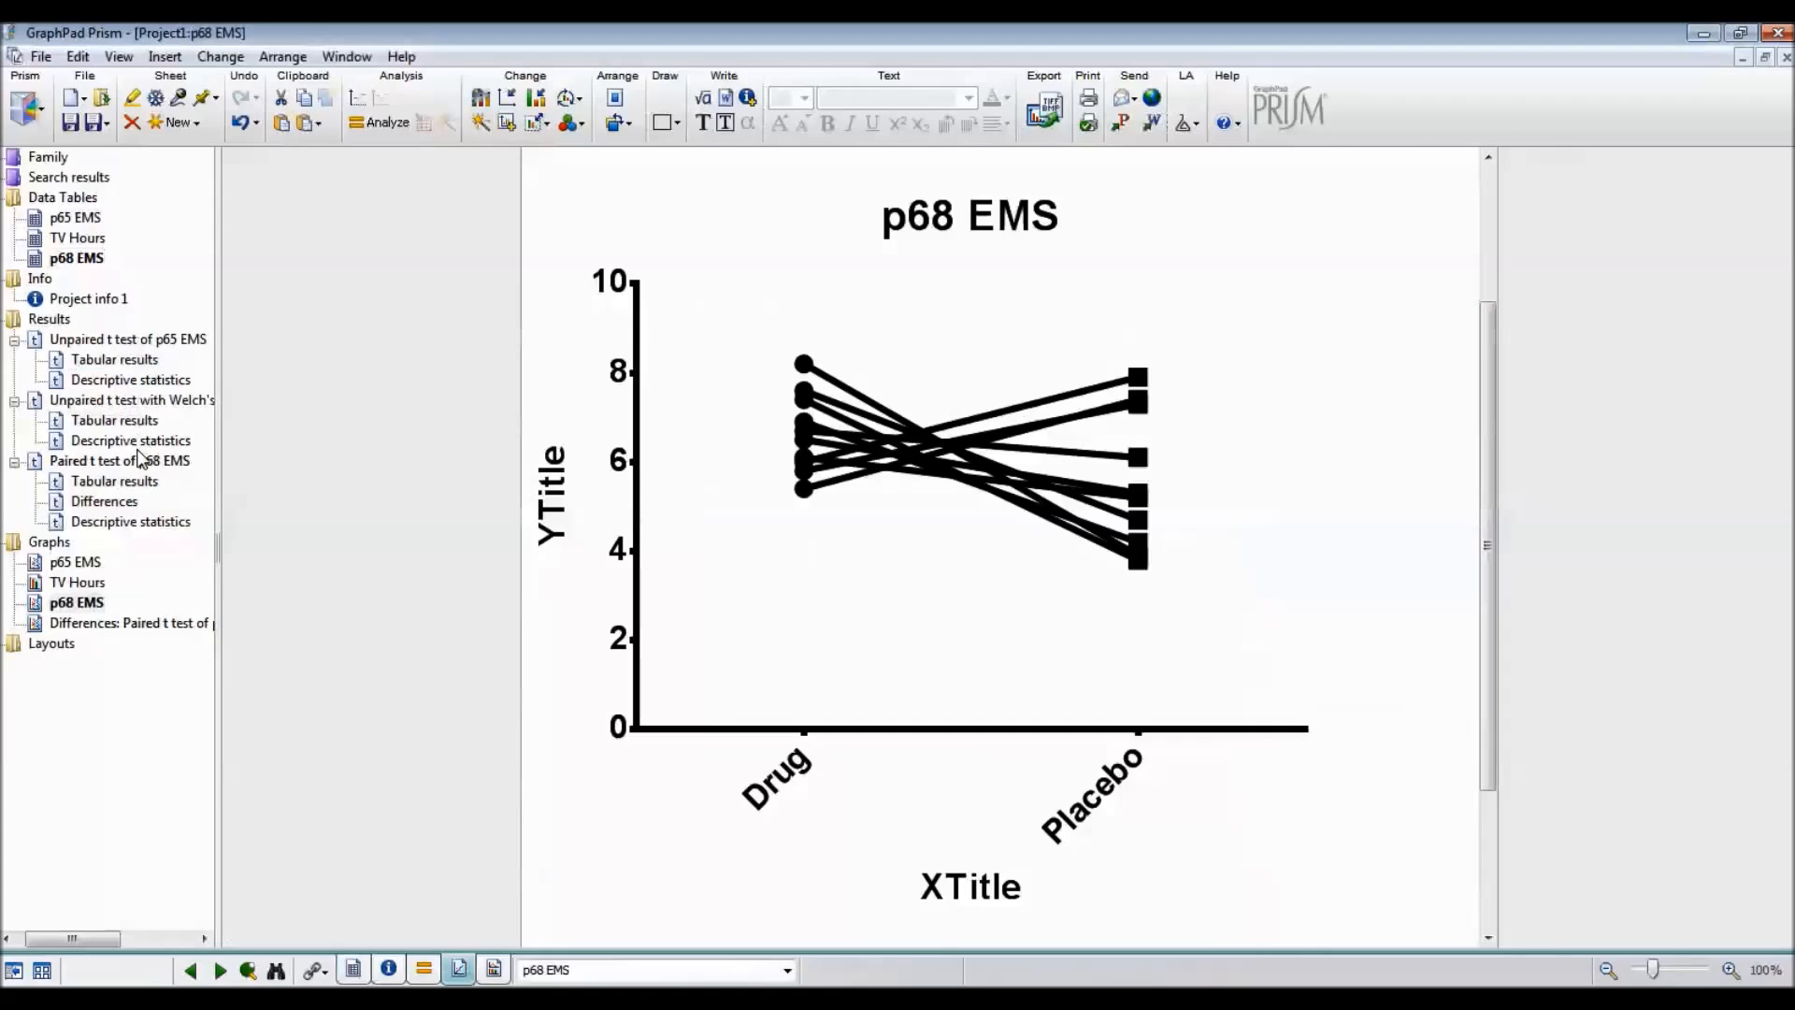
Step: Reopen the tabular results of the paired t test of p68 EMS
left_click(138, 482)
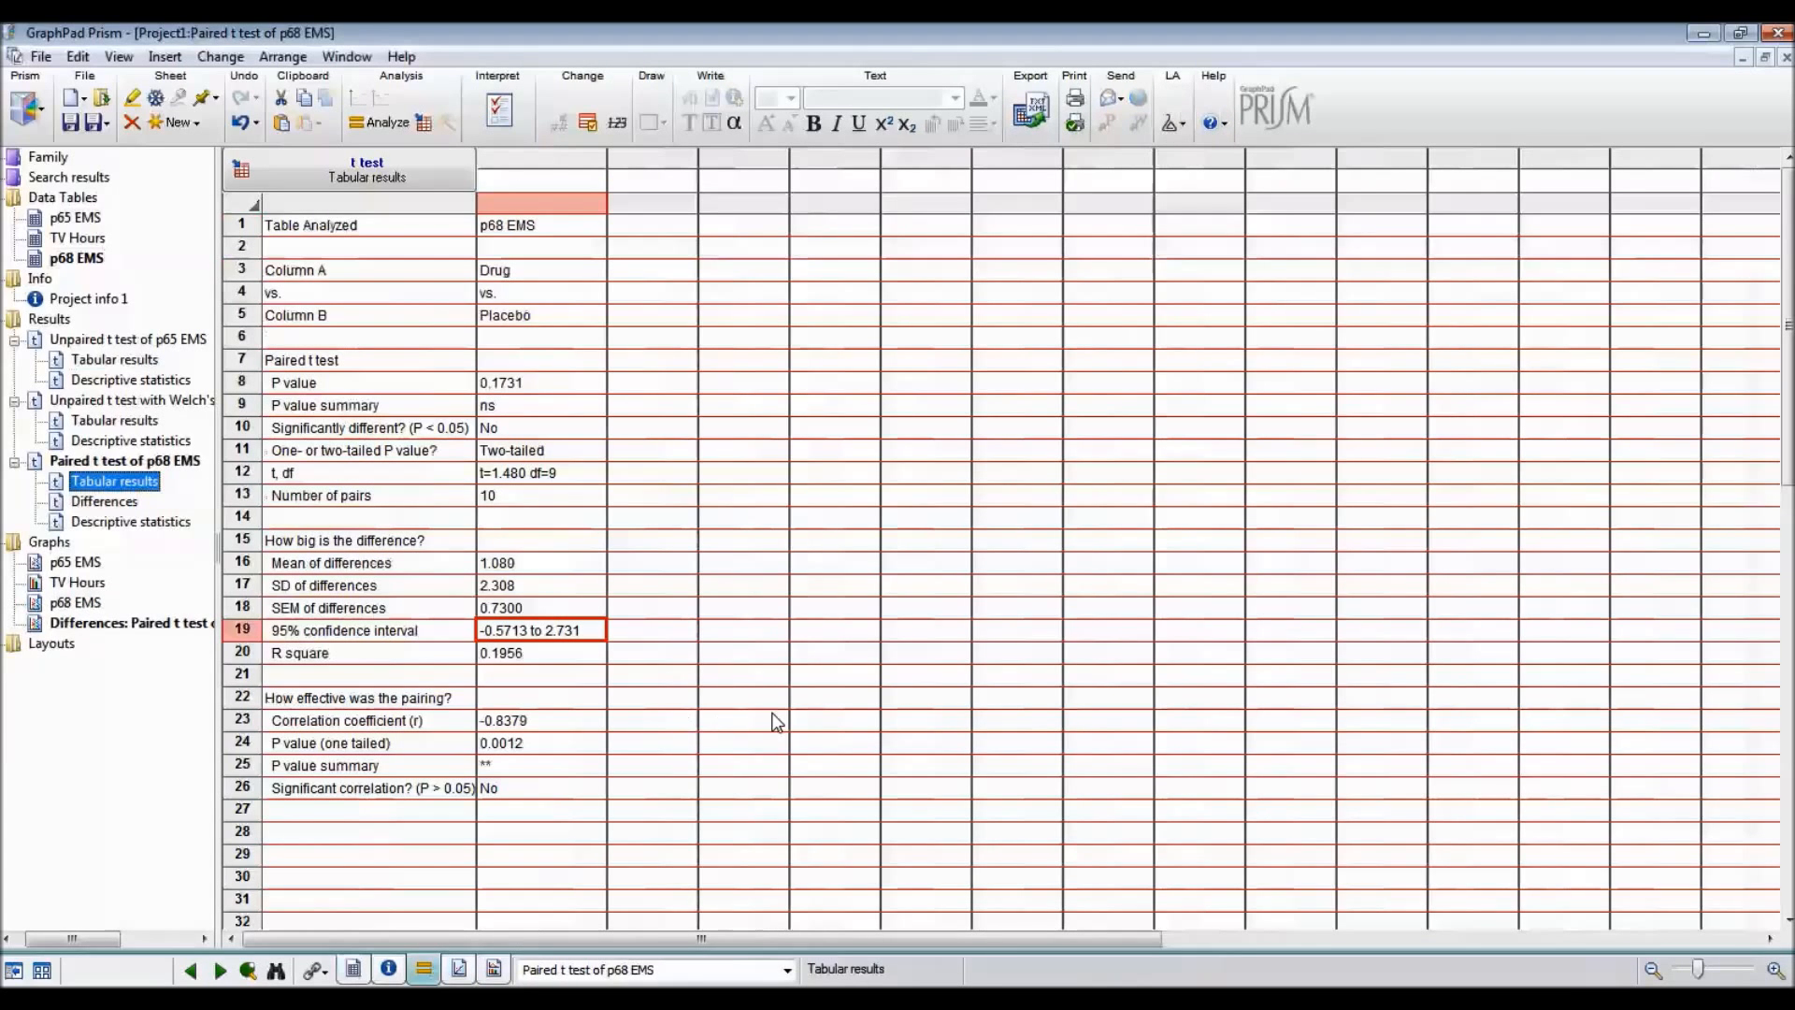